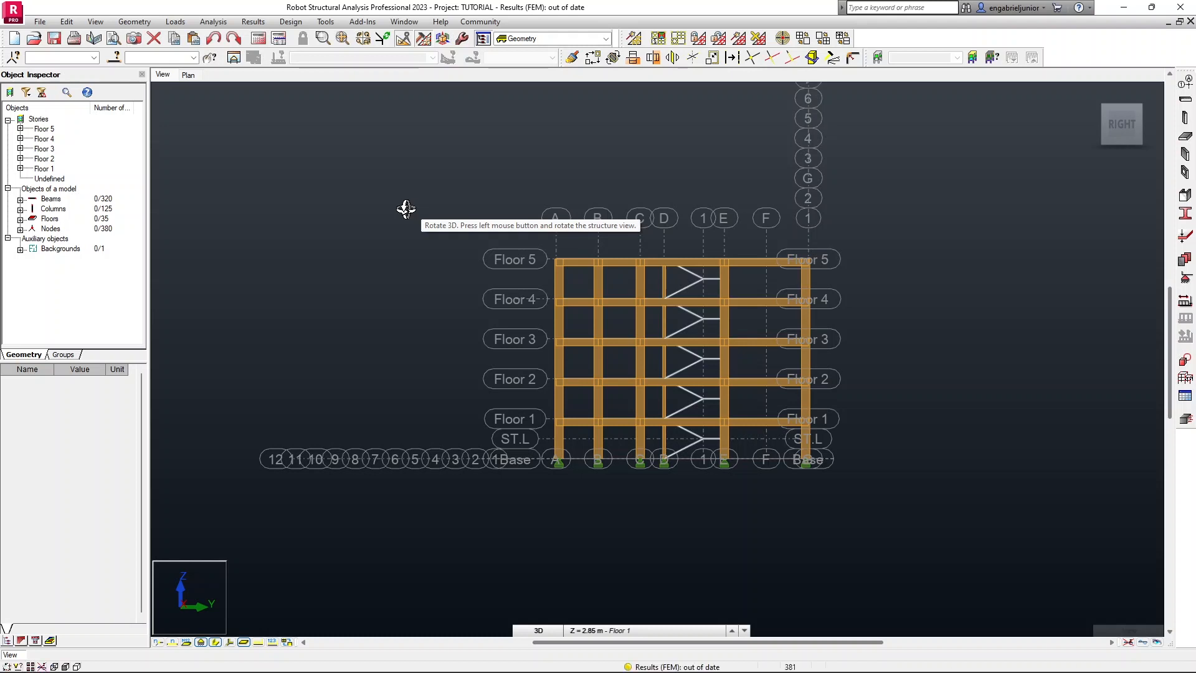
Open the member selection and select the five mid-storey staircase beams between axes 9 and 12 on the back side.
{"action": "left_click", "coordinate": [116, 60]}
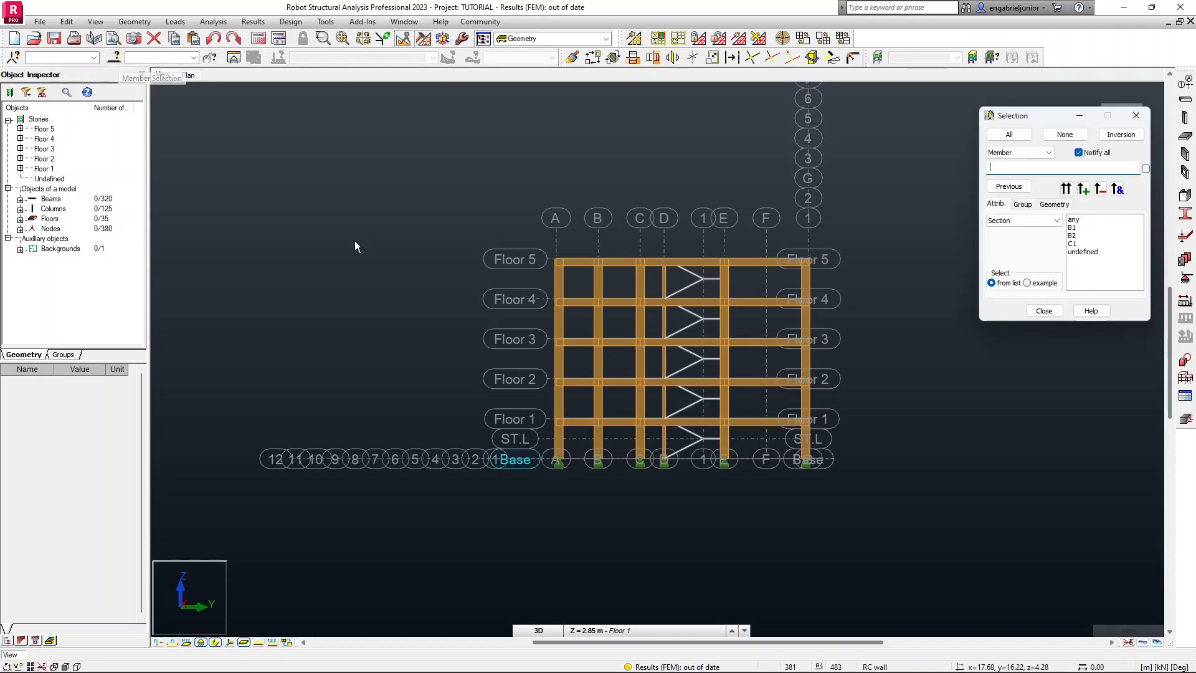
{"action": "left_click_drag", "start_coordinate": [1025, 120], "coordinate": [296, 163]}
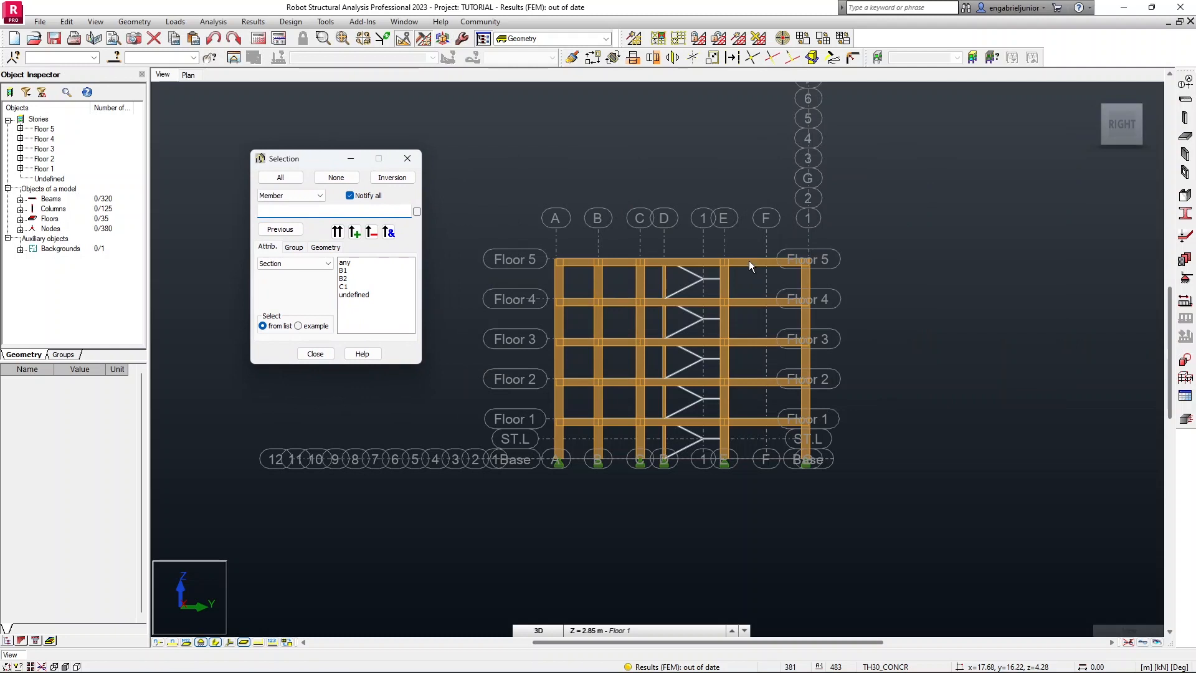
{"action": "scroll", "coordinate": [896, 275], "scroll_direction": "up", "scroll_amount": 1}
{"action": "scroll", "coordinate": [897, 274], "scroll_direction": "up", "scroll_amount": 1}
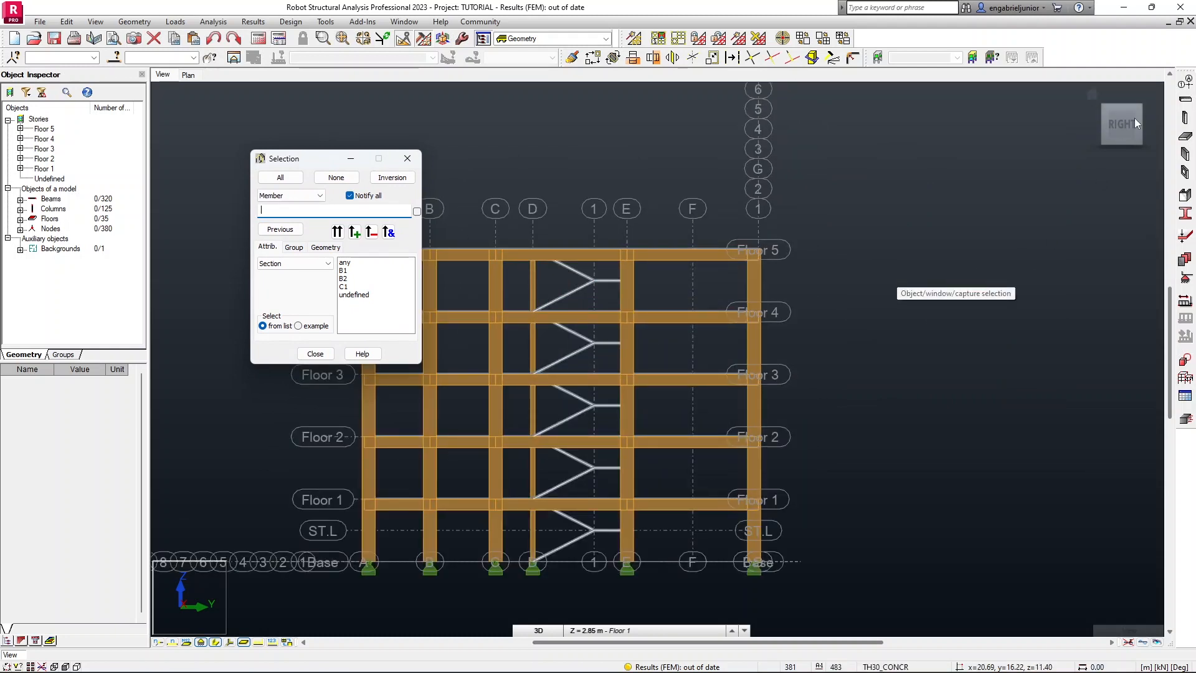
{"action": "left_click", "coordinate": [1103, 106]}
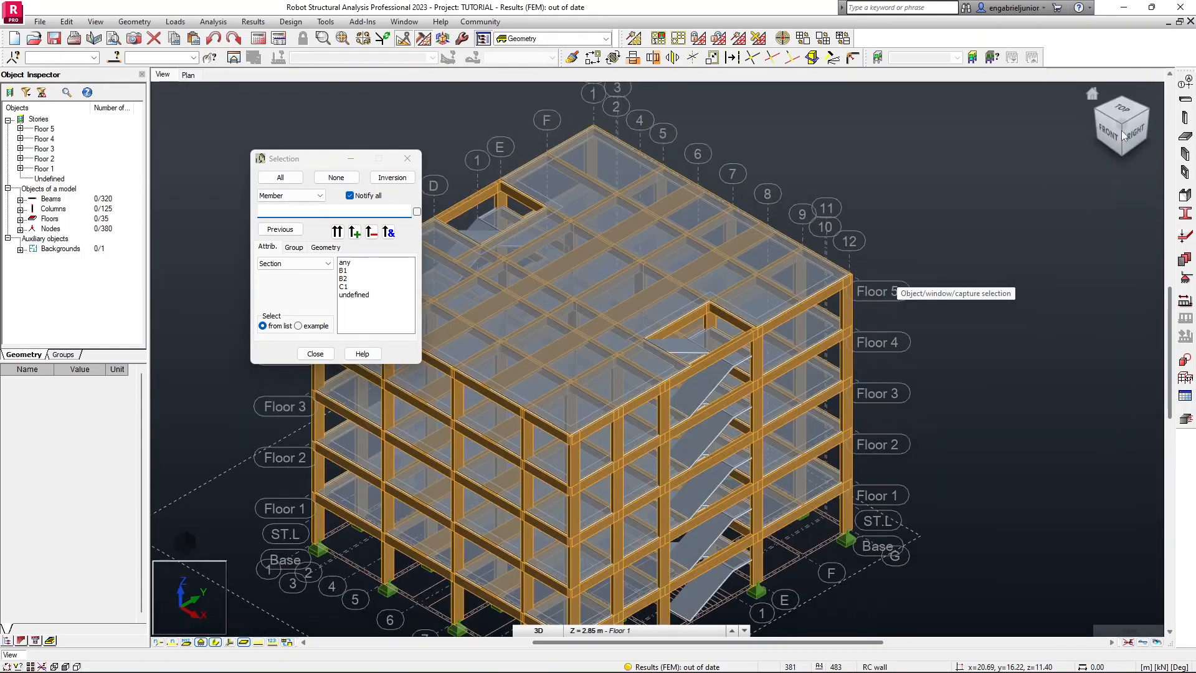
{"action": "middle_click_drag", "start_coordinate": [995, 341], "coordinate": [914, 302], "text": "shift"}
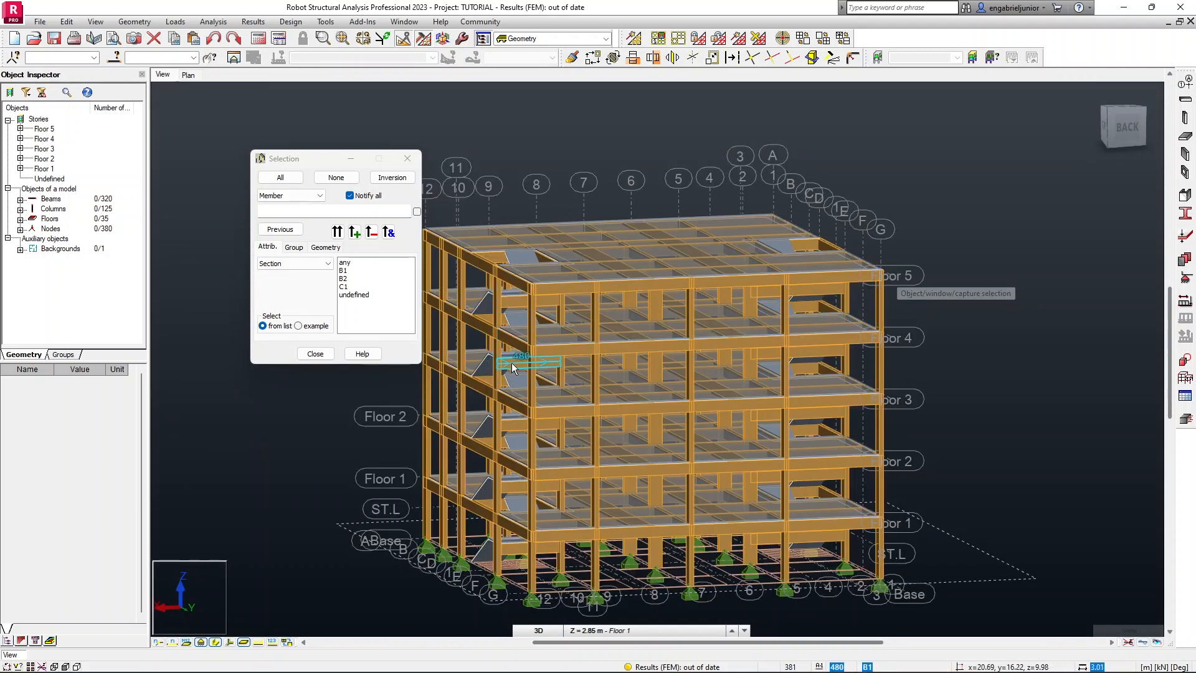
{"action": "middle_click_drag", "start_coordinate": [656, 297], "coordinate": [753, 260]}
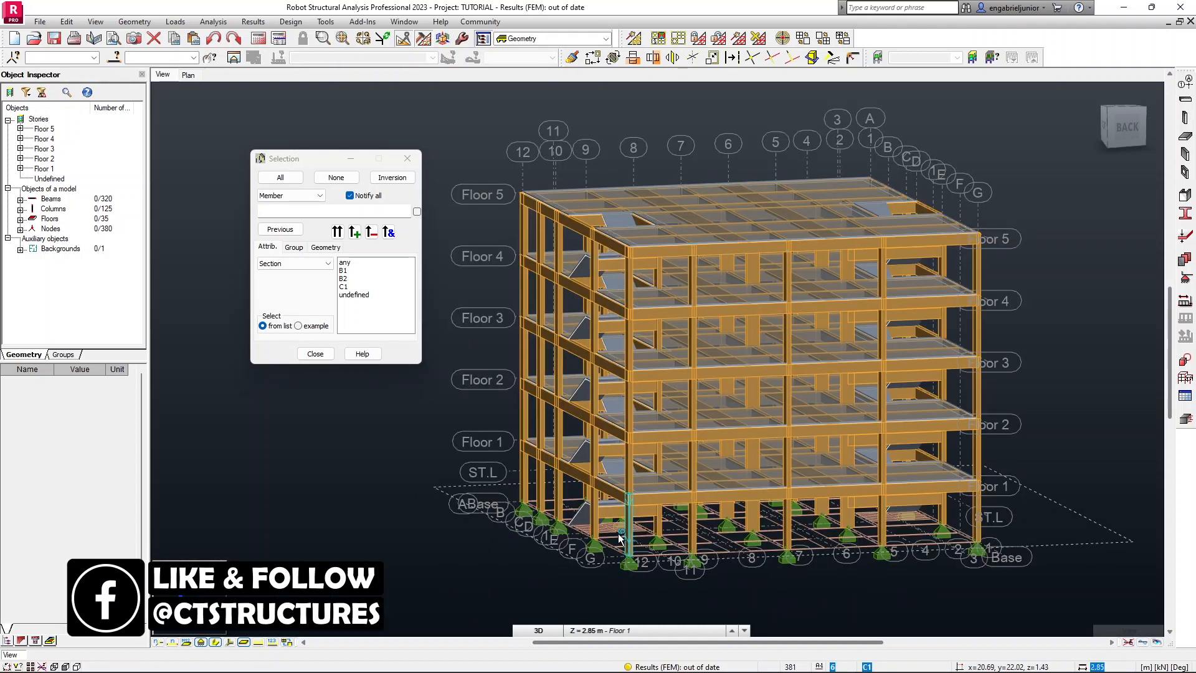
{"action": "scroll", "coordinate": [614, 526], "scroll_direction": "up", "scroll_amount": 2}
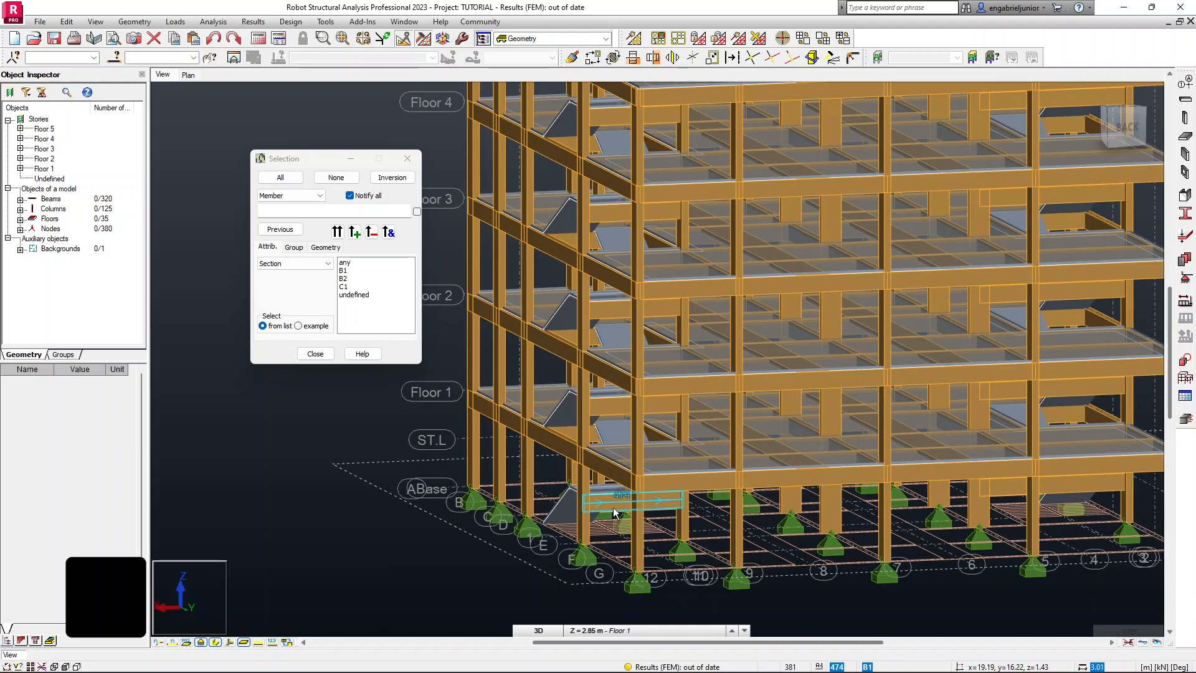
{"action": "left_click", "coordinate": [613, 506]}
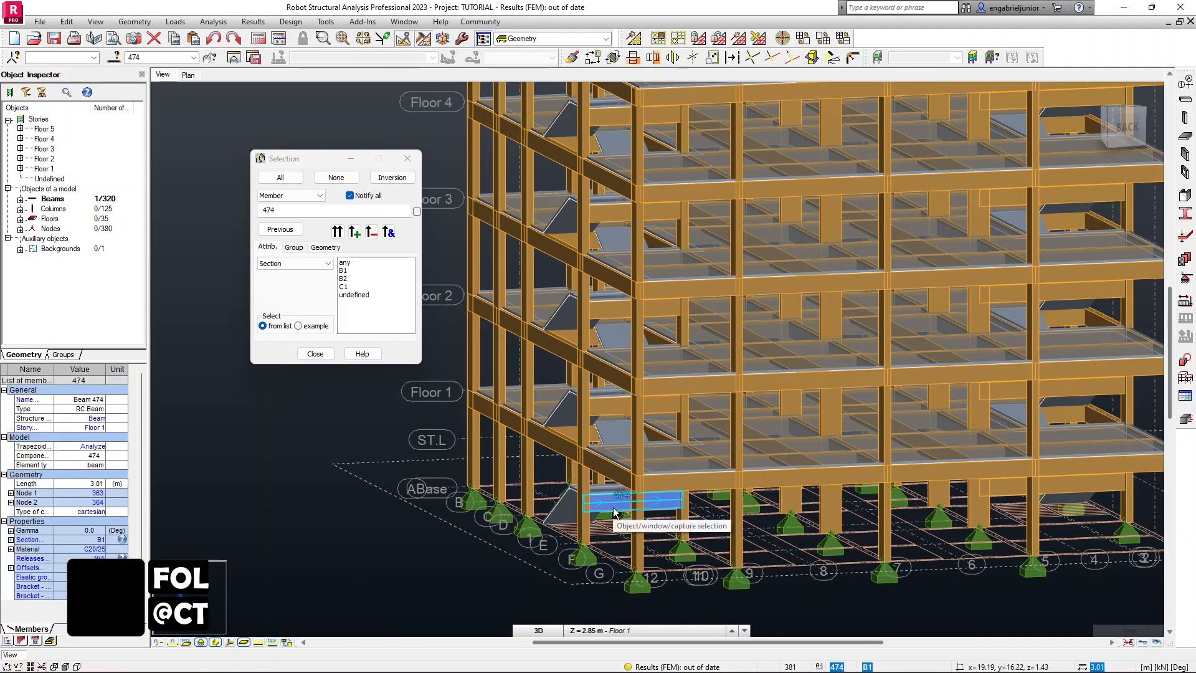
{"action": "left_click", "coordinate": [608, 412], "text": "ctrl"}
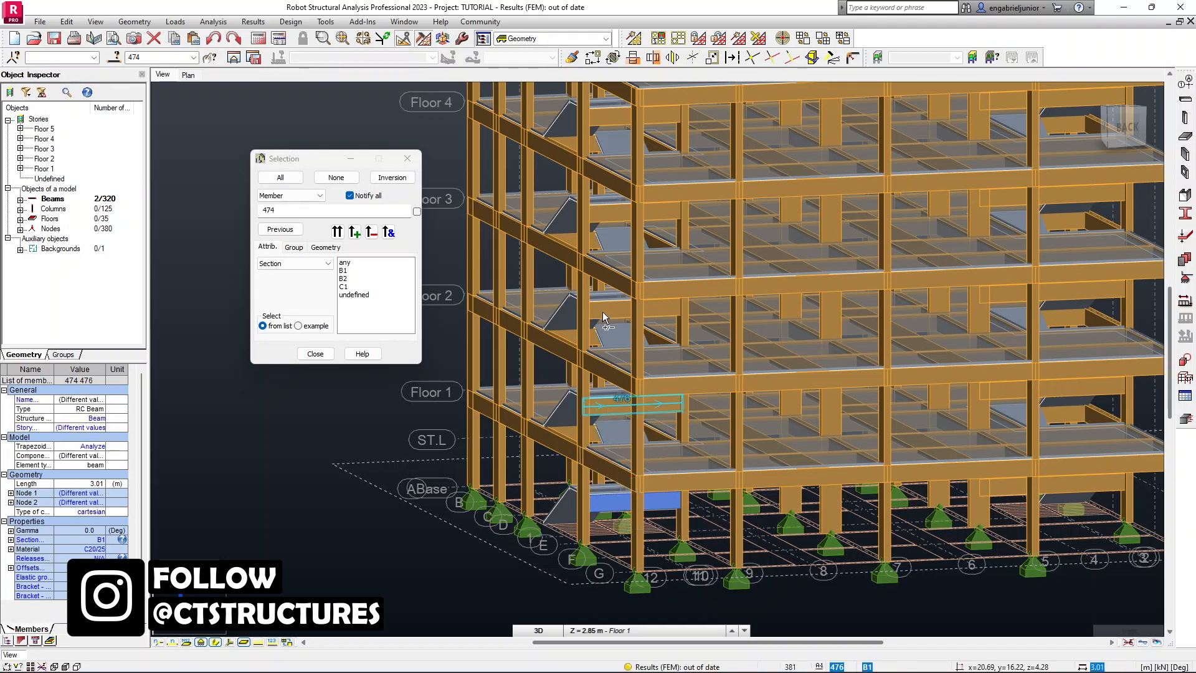
{"action": "left_click", "coordinate": [602, 316], "text": "ctrl"}
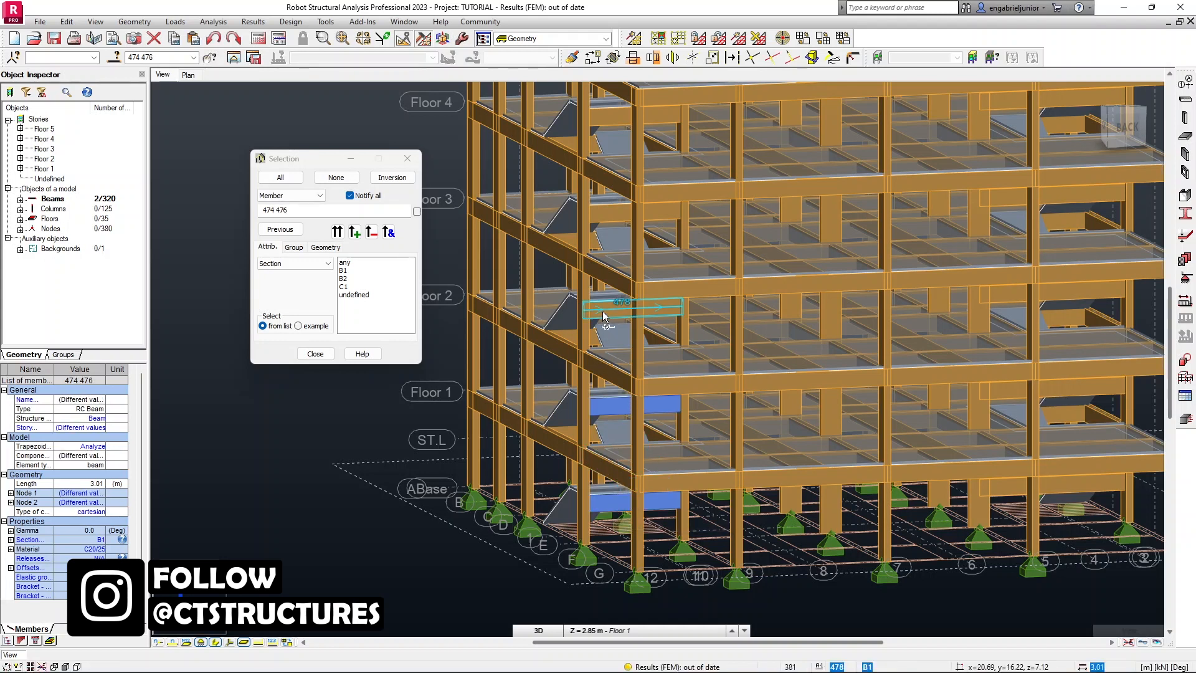
{"action": "left_click", "coordinate": [611, 211], "text": "ctrl"}
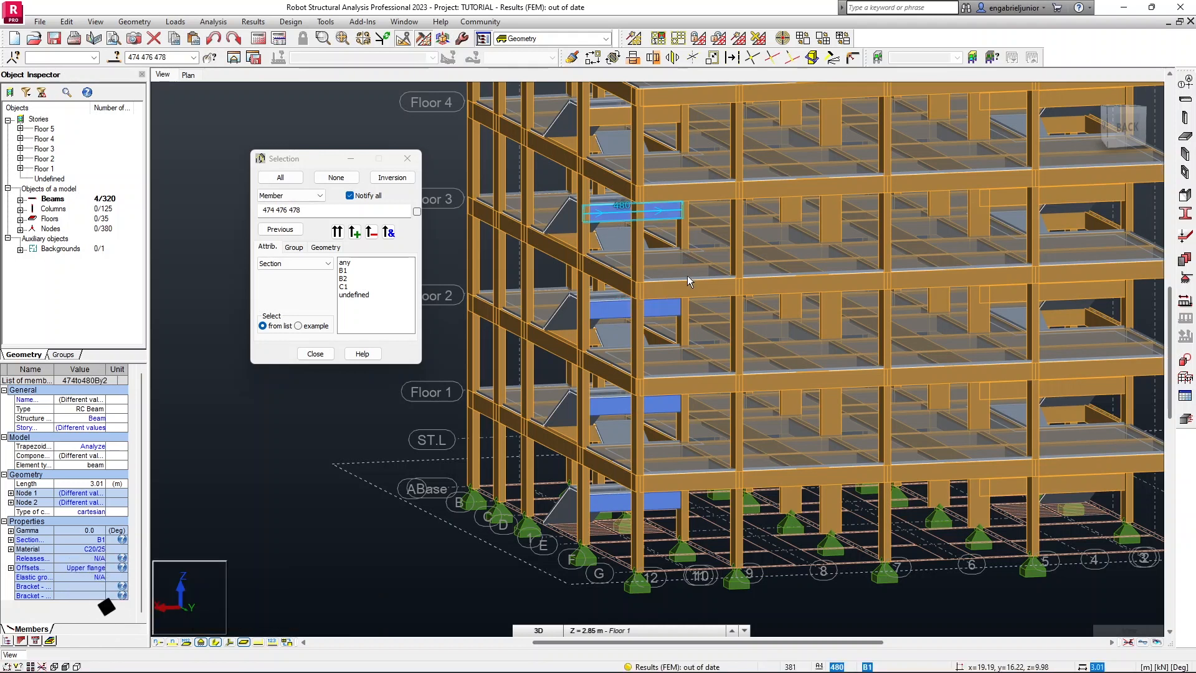
{"action": "middle_click_drag", "start_coordinate": [684, 255], "coordinate": [691, 365]}
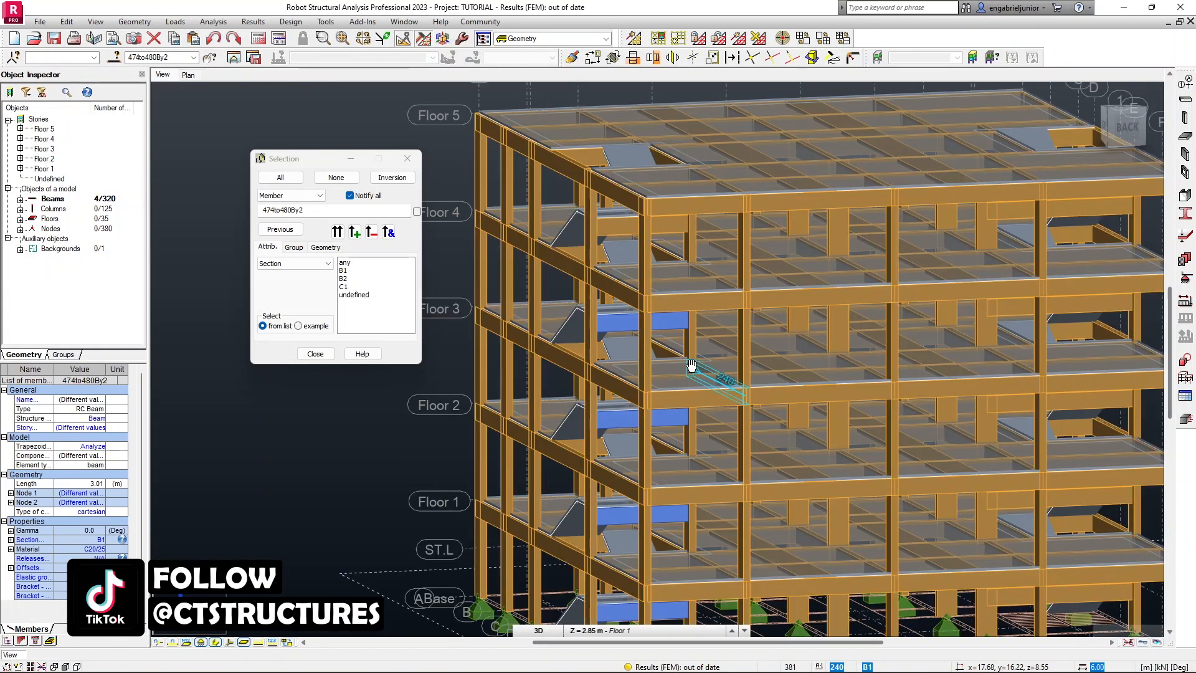
{"action": "left_click", "coordinate": [620, 227], "text": "ctrl"}
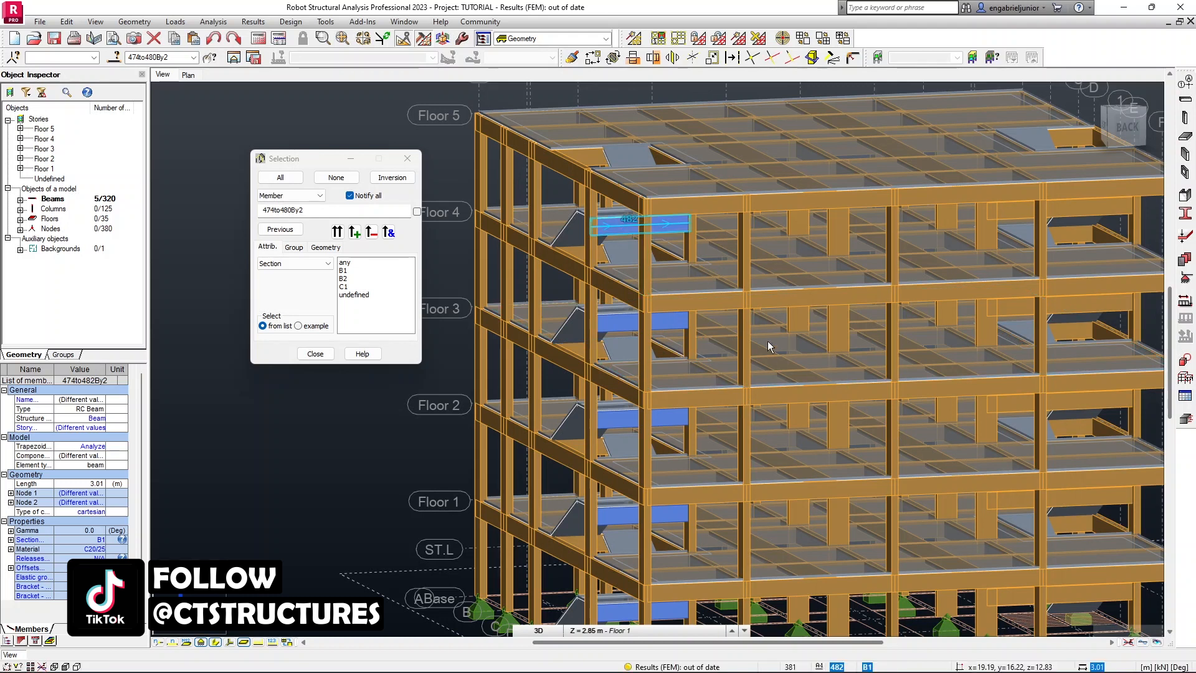
Add the five mid-storey beams of the other staircase, between axes 1 and 5 on the back side, to the selection.
{"action": "middle_click_drag", "start_coordinate": [748, 327], "coordinate": [692, 309]}
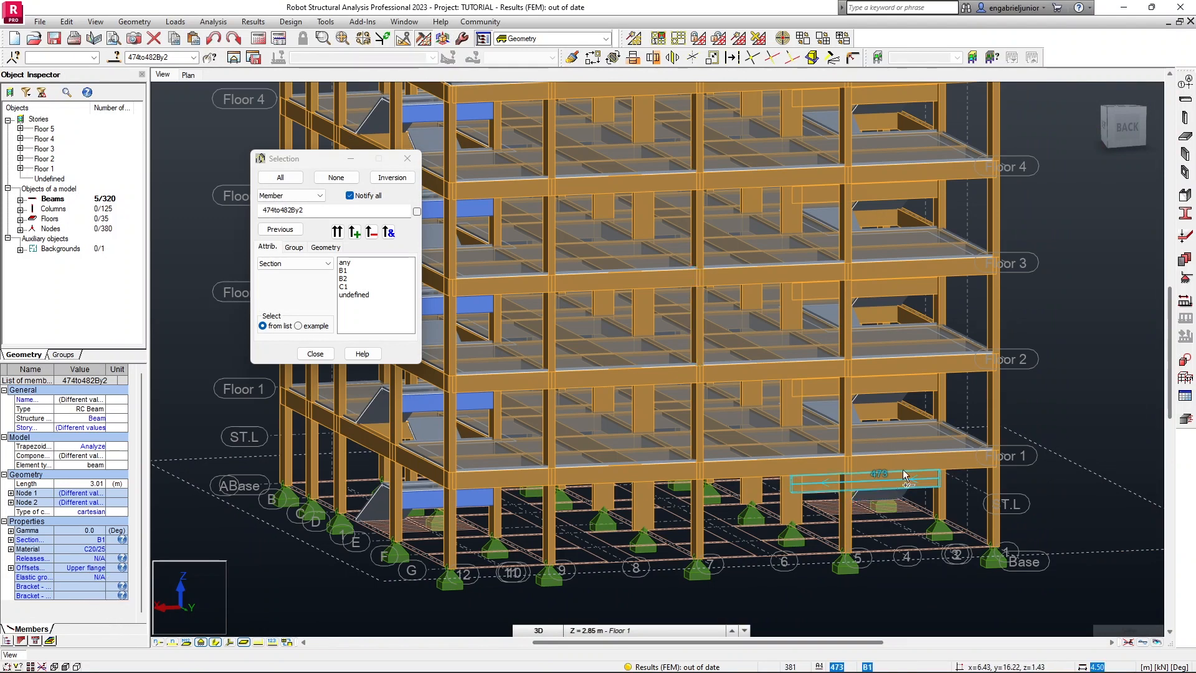
{"action": "left_click", "coordinate": [900, 403], "text": "ctrl"}
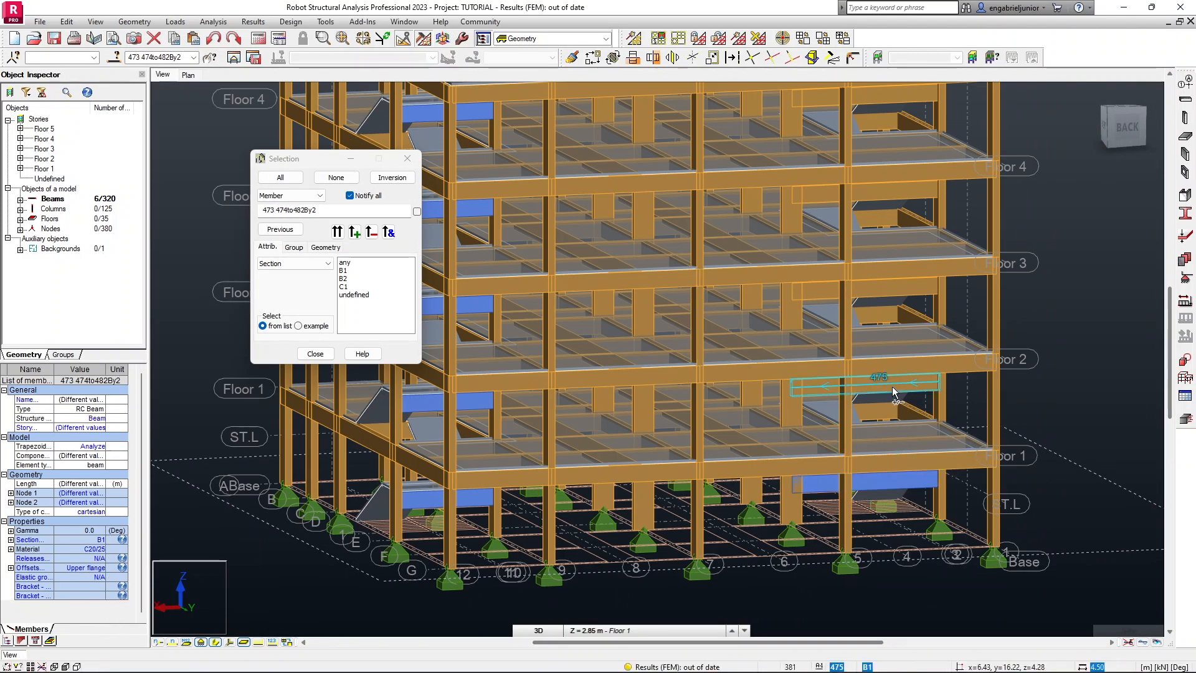
{"action": "left_click", "coordinate": [894, 392], "text": "ctrl"}
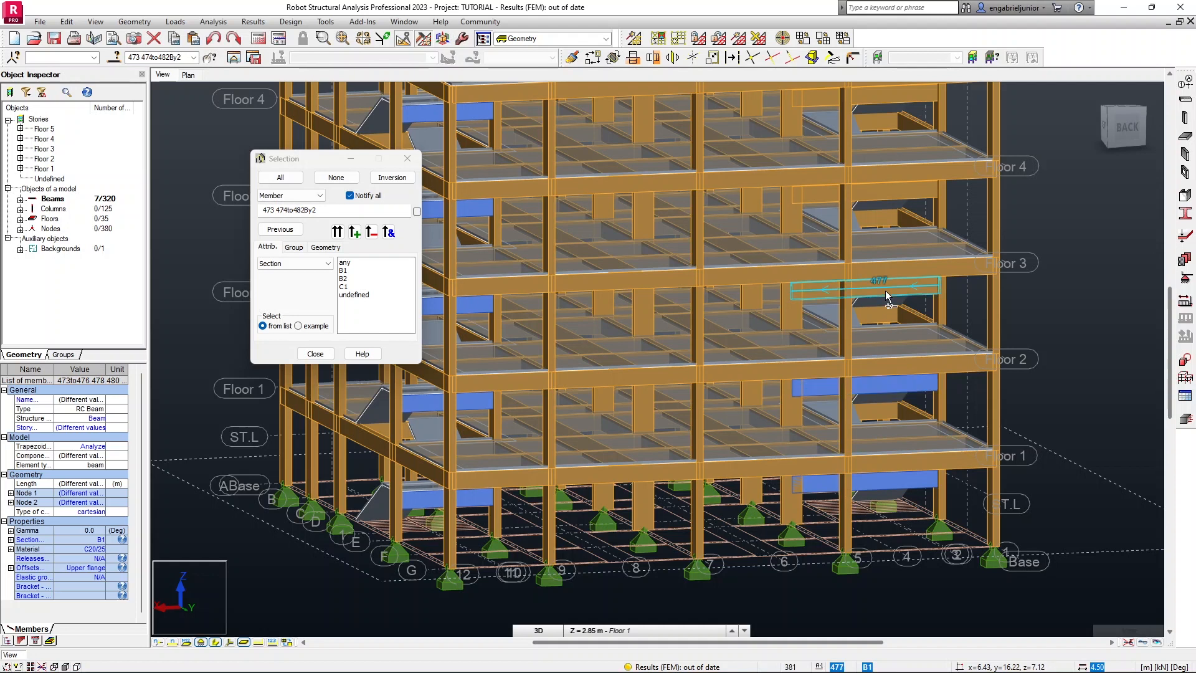
{"action": "left_click", "coordinate": [885, 294], "text": "ctrl"}
{"action": "middle_click_drag", "start_coordinate": [871, 314], "coordinate": [821, 391]}
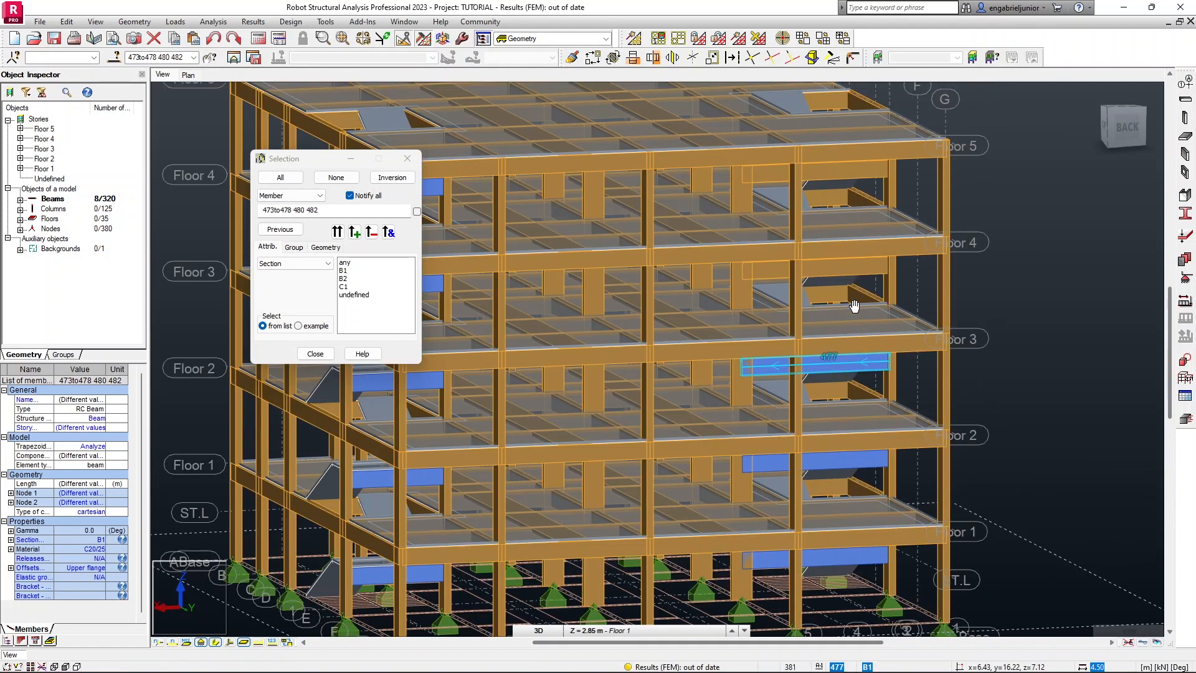
{"action": "left_click", "coordinate": [843, 264], "text": "ctrl"}
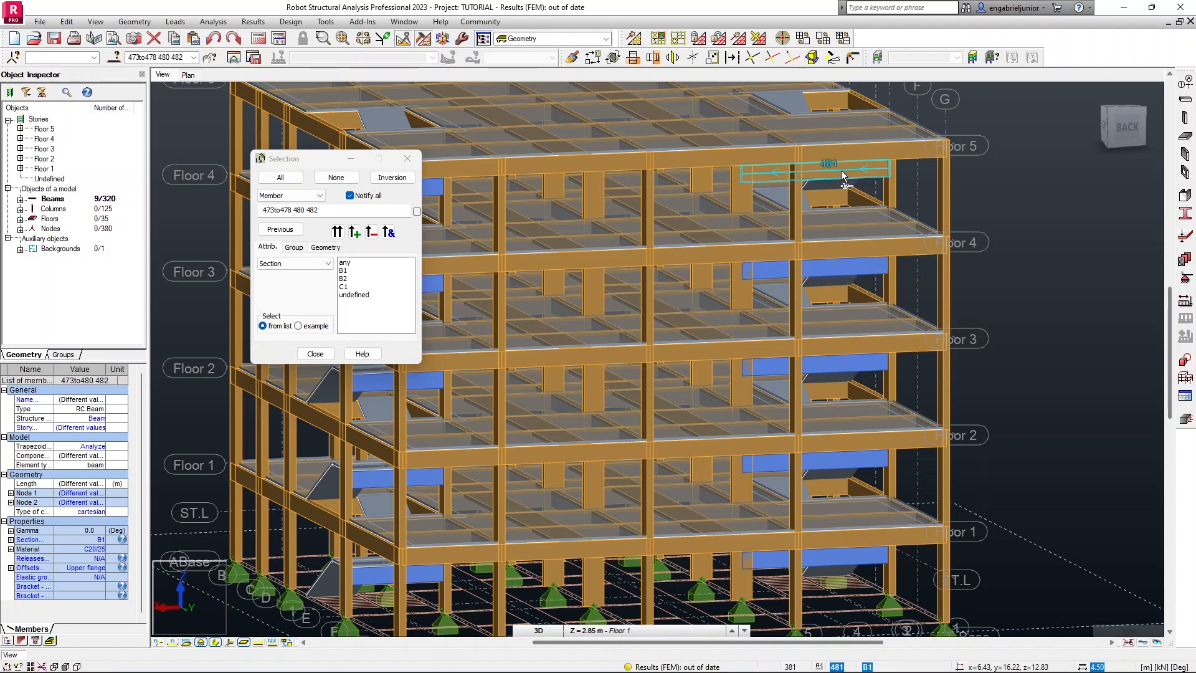
{"action": "left_click", "coordinate": [840, 170], "text": "ctrl"}
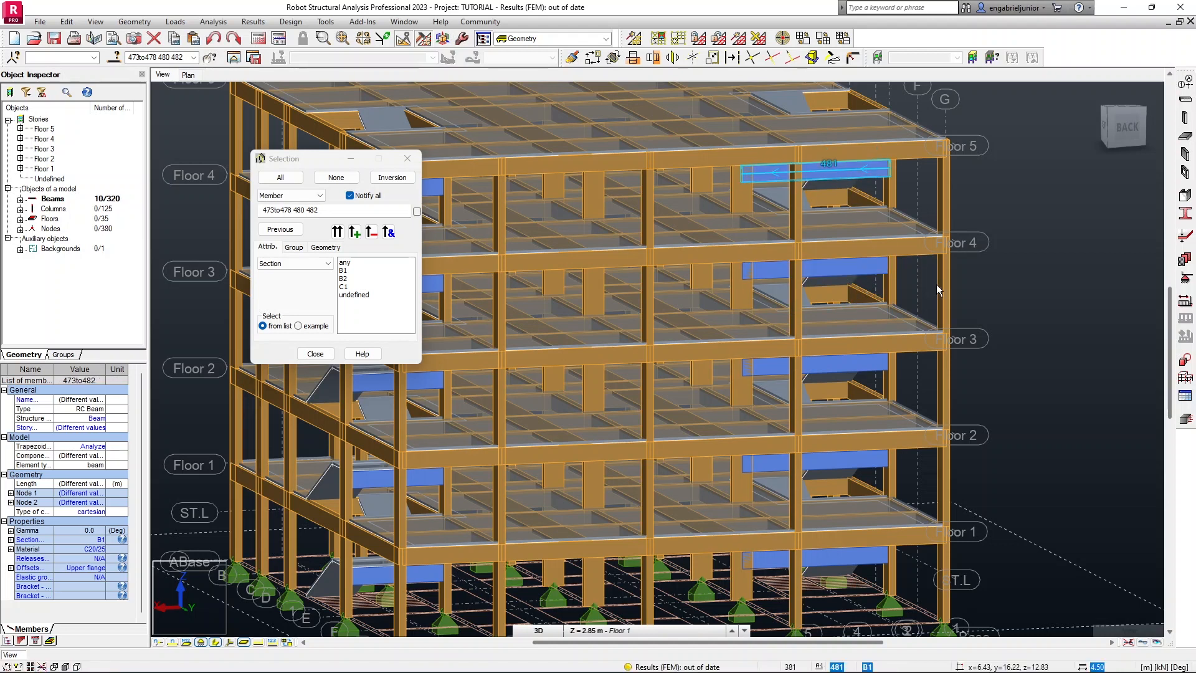
{"action": "scroll", "coordinate": [959, 305], "scroll_direction": "down", "scroll_amount": 1}
{"action": "middle_click_drag", "start_coordinate": [1025, 336], "coordinate": [1005, 323], "text": "shift"}
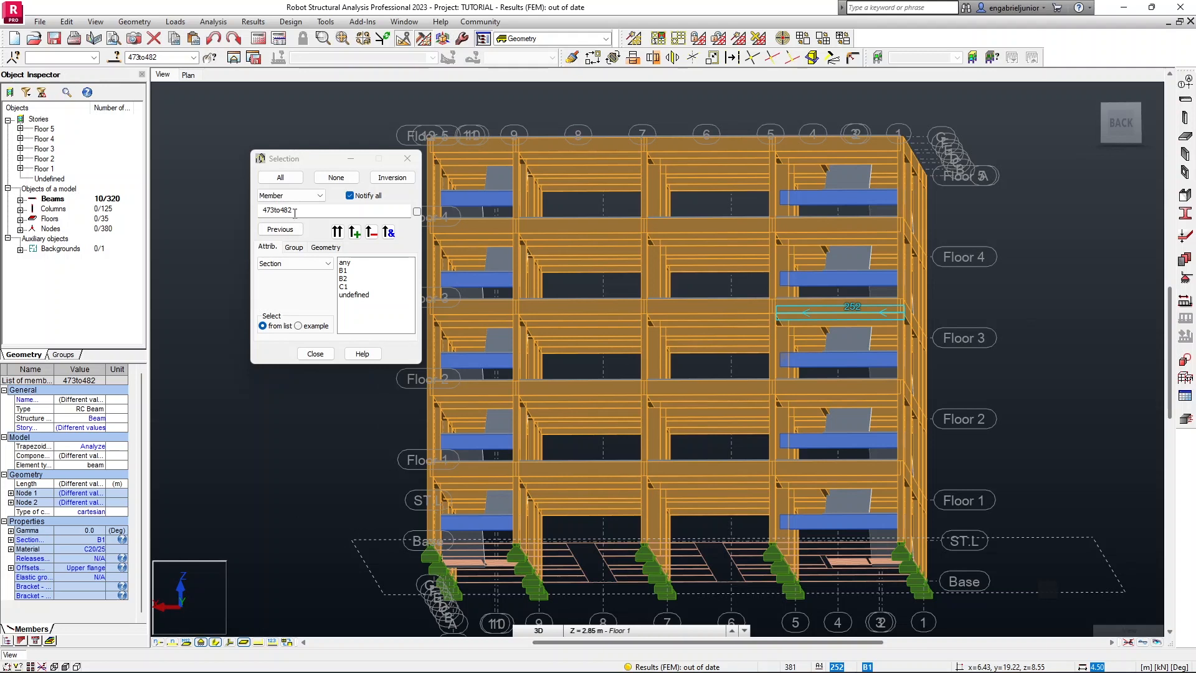
Save the selected members as a group named STAIRCASE BEAMS with the dark blue colour.
{"action": "left_click", "coordinate": [294, 247]}
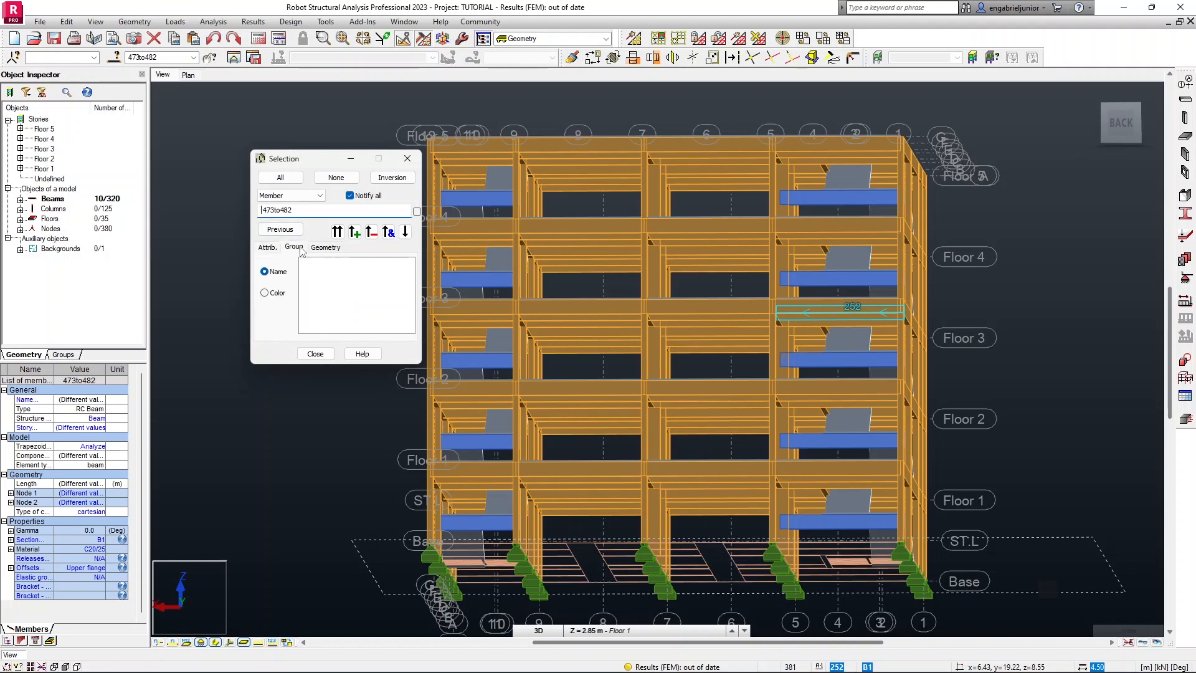
{"action": "left_click", "coordinate": [406, 232]}
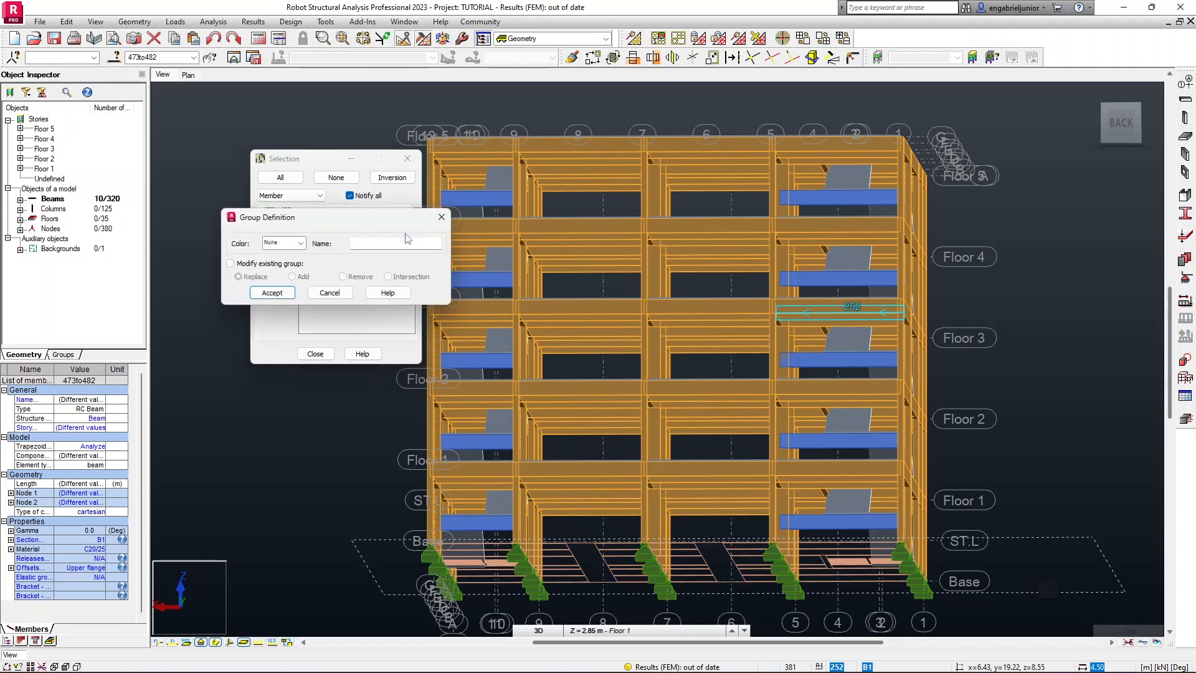
{"action": "left_click", "coordinate": [299, 242]}
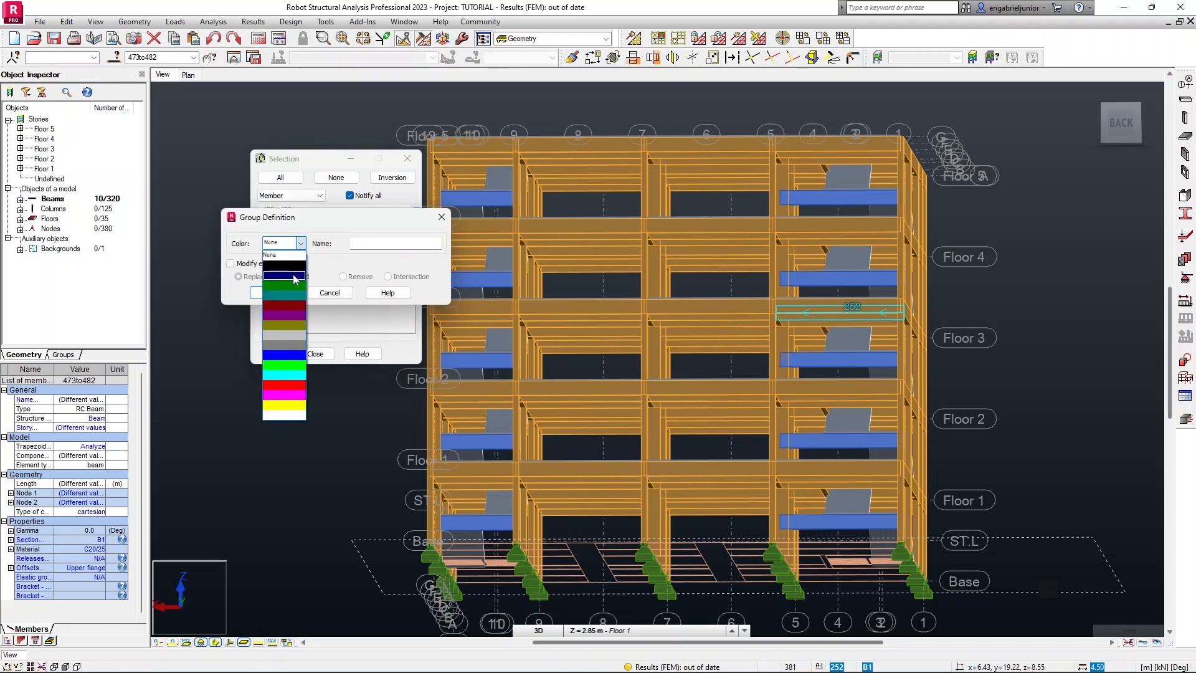
{"action": "left_click", "coordinate": [295, 276]}
{"action": "key", "text": "Tab"}
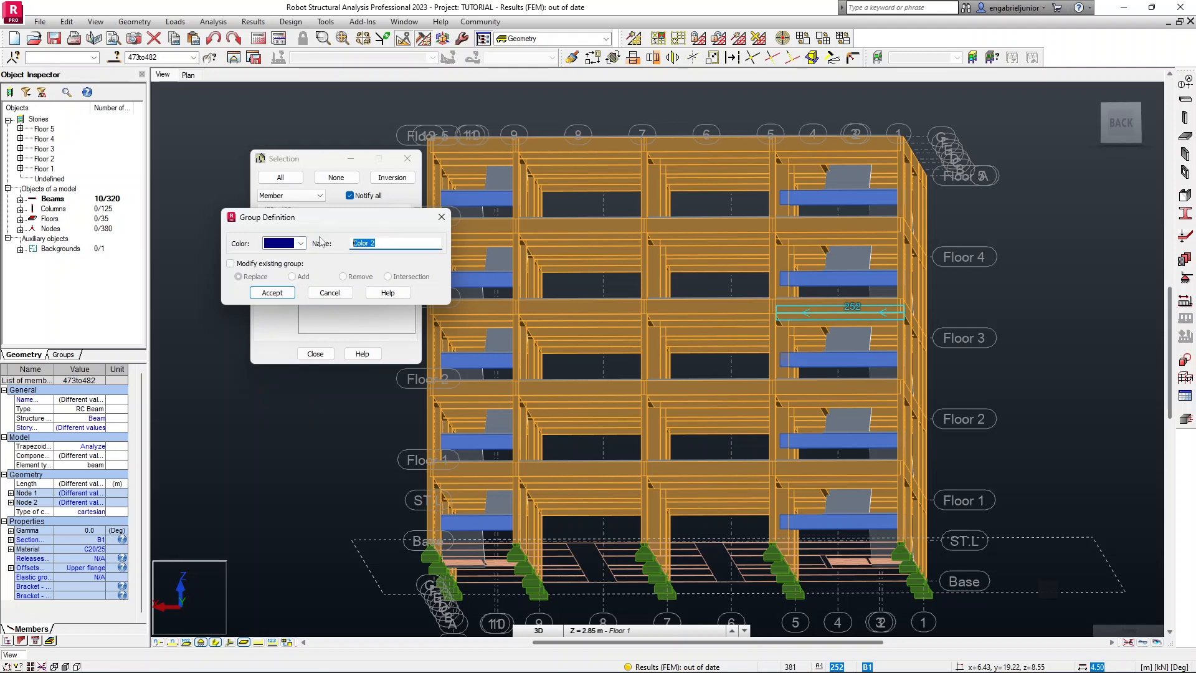
{"action": "type", "text": "st"}
{"action": "type", "text": "STAIRCASE BEAMS"}
{"action": "left_click", "coordinate": [284, 293]}
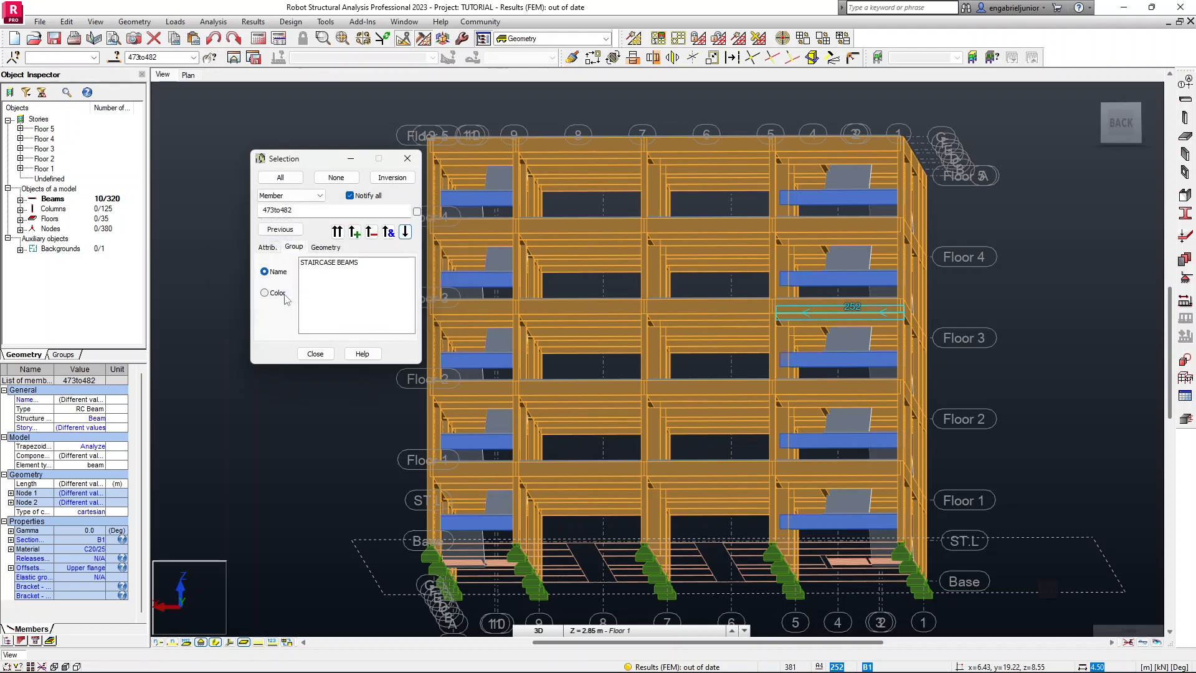
Test the STAIRCASE BEAMS group by clearing the selection, selecting the group's members and clearing the selection again.
{"action": "left_click", "coordinate": [222, 251]}
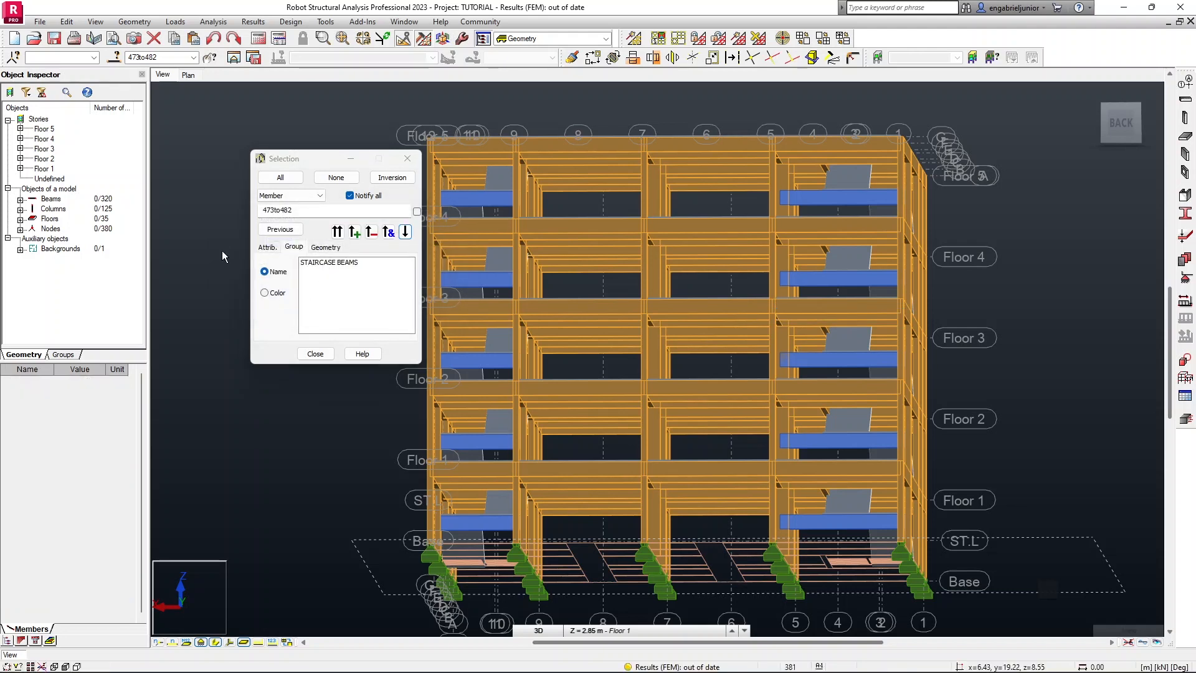
{"action": "left_click", "coordinate": [342, 263]}
{"action": "left_click", "coordinate": [340, 232]}
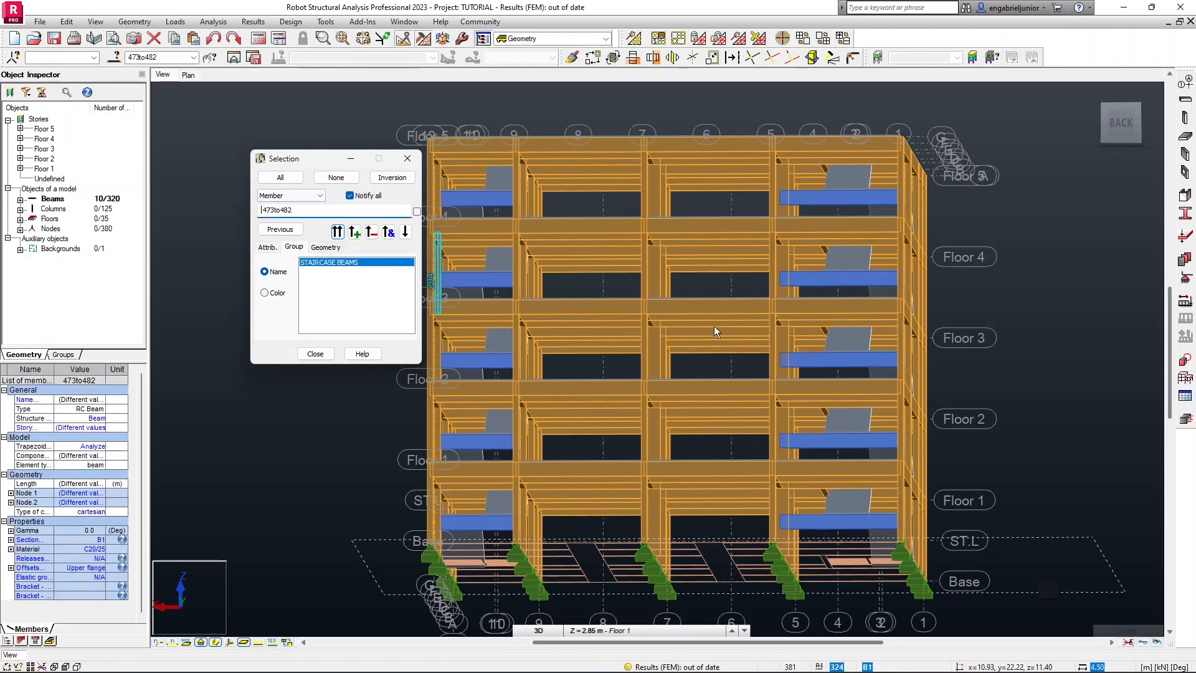
{"action": "left_click", "coordinate": [218, 270]}
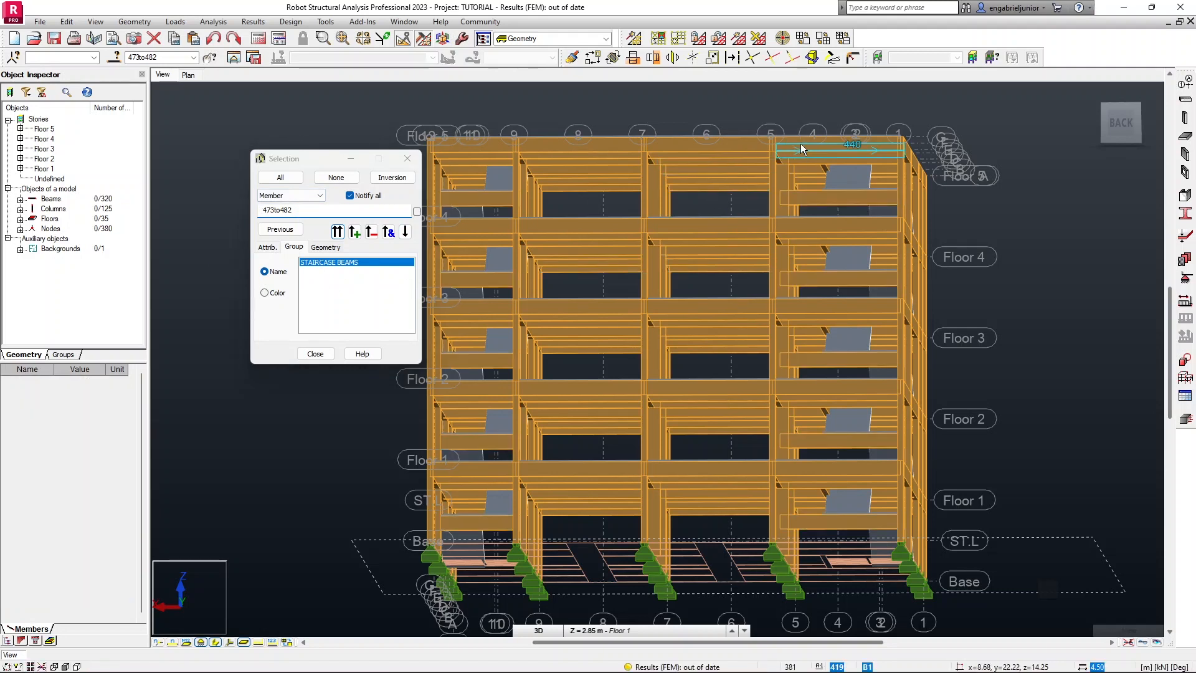
Select all members with section B1 and remove the STAIRCASE BEAMS group from the selection.
{"action": "left_click", "coordinate": [268, 247]}
{"action": "left_click", "coordinate": [343, 270]}
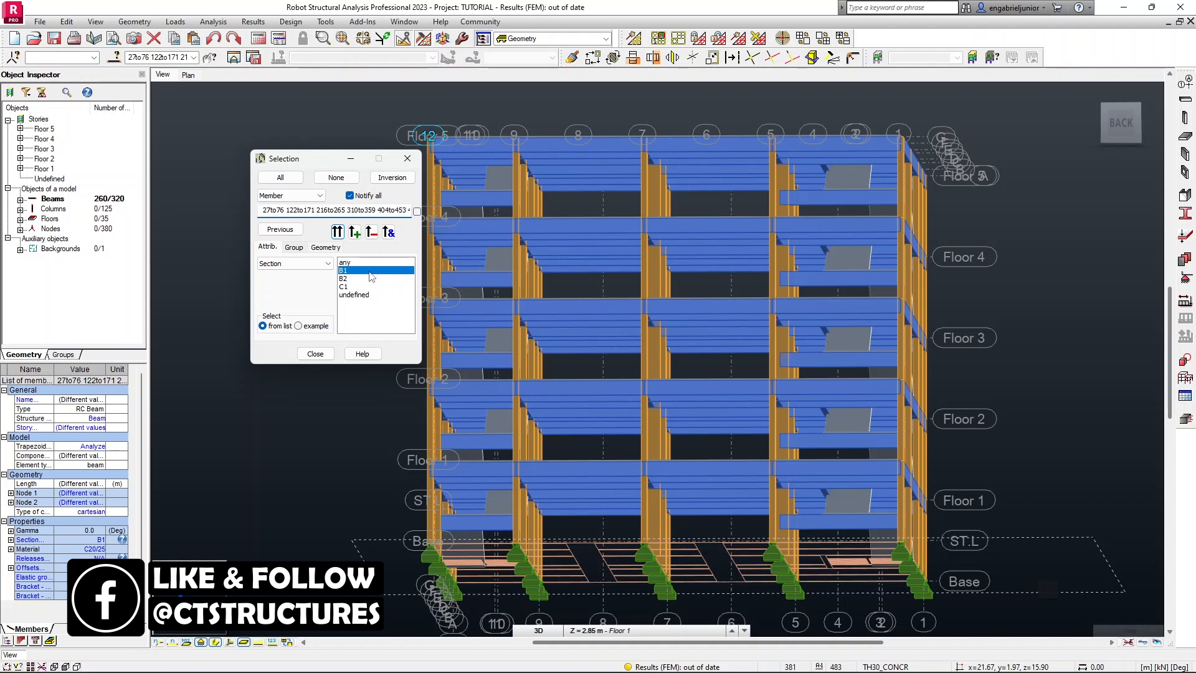
{"action": "left_click", "coordinate": [294, 247]}
{"action": "left_click", "coordinate": [346, 262]}
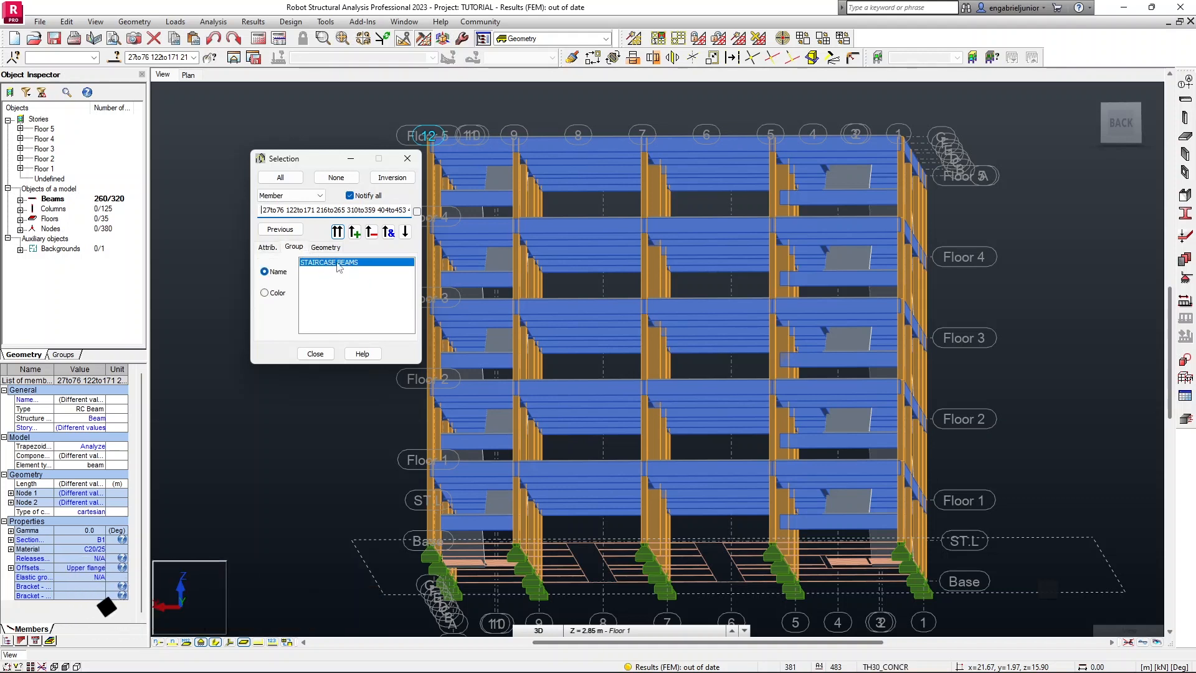
{"action": "left_click", "coordinate": [372, 233]}
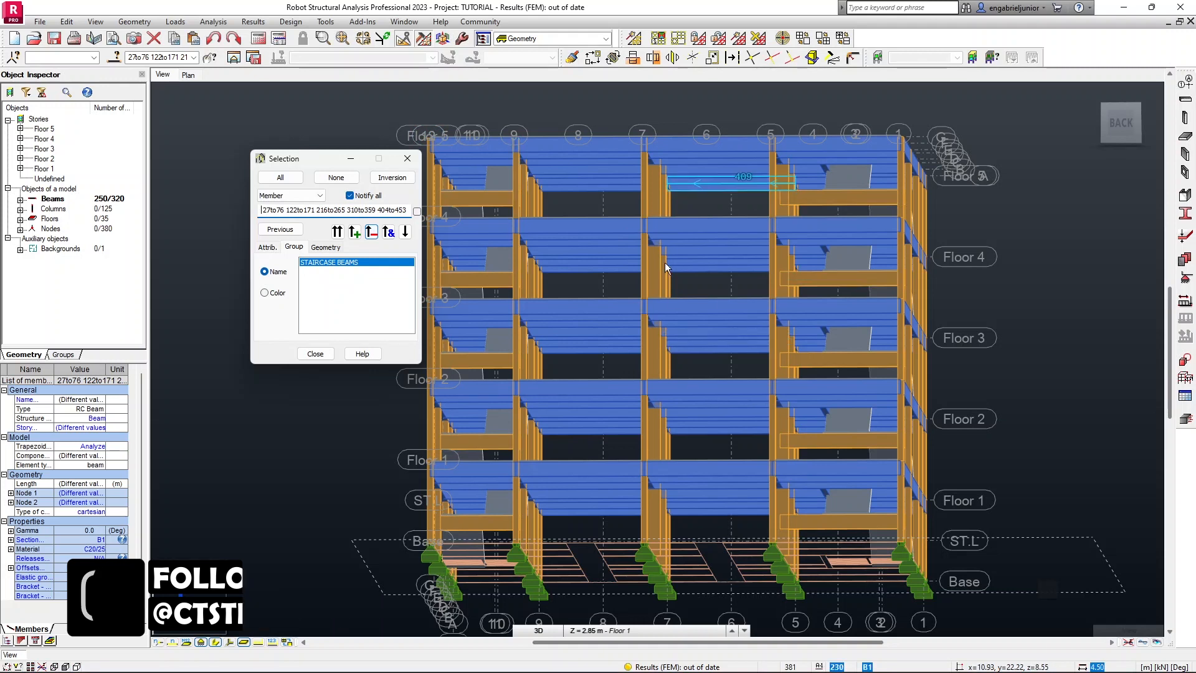
Save the selected B1 members as a group named MAIN BEAMS with the green colour.
{"action": "left_click", "coordinate": [406, 231]}
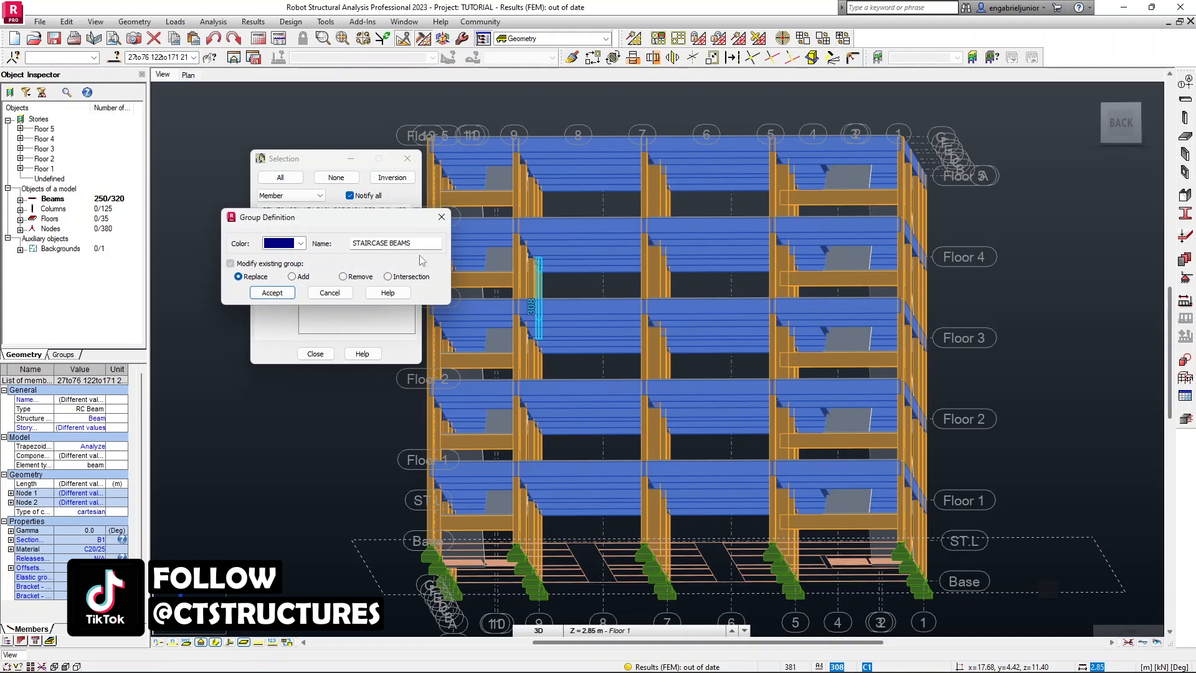
{"action": "left_click", "coordinate": [301, 243]}
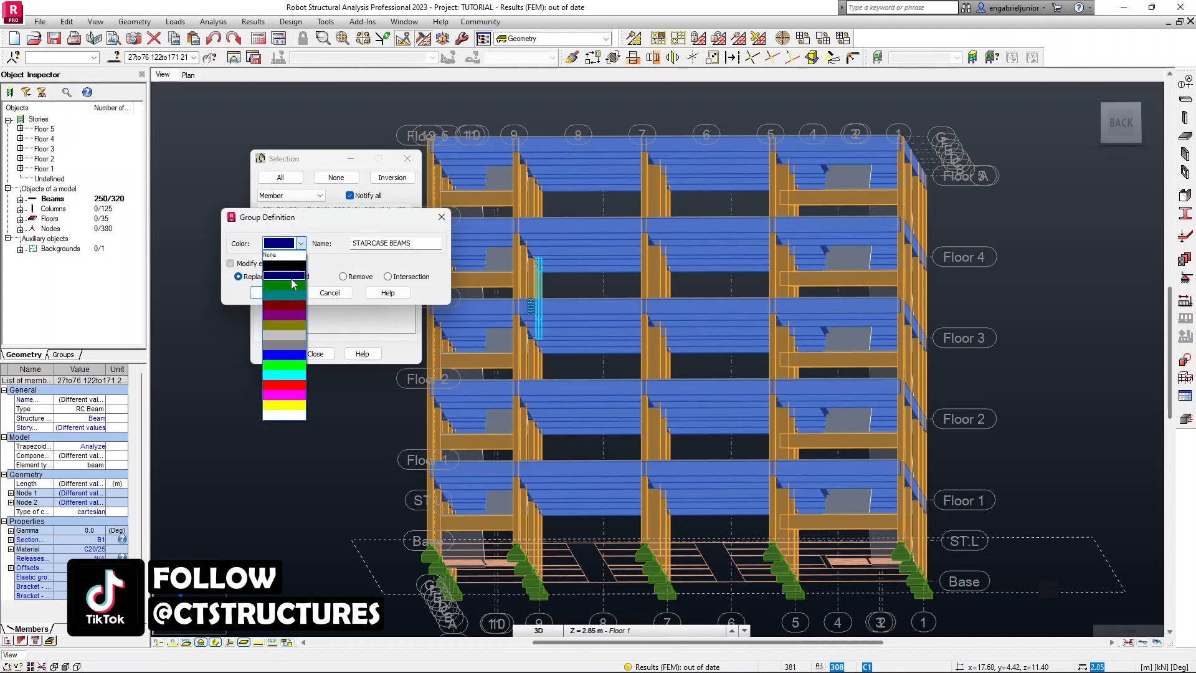
{"action": "left_click", "coordinate": [292, 285]}
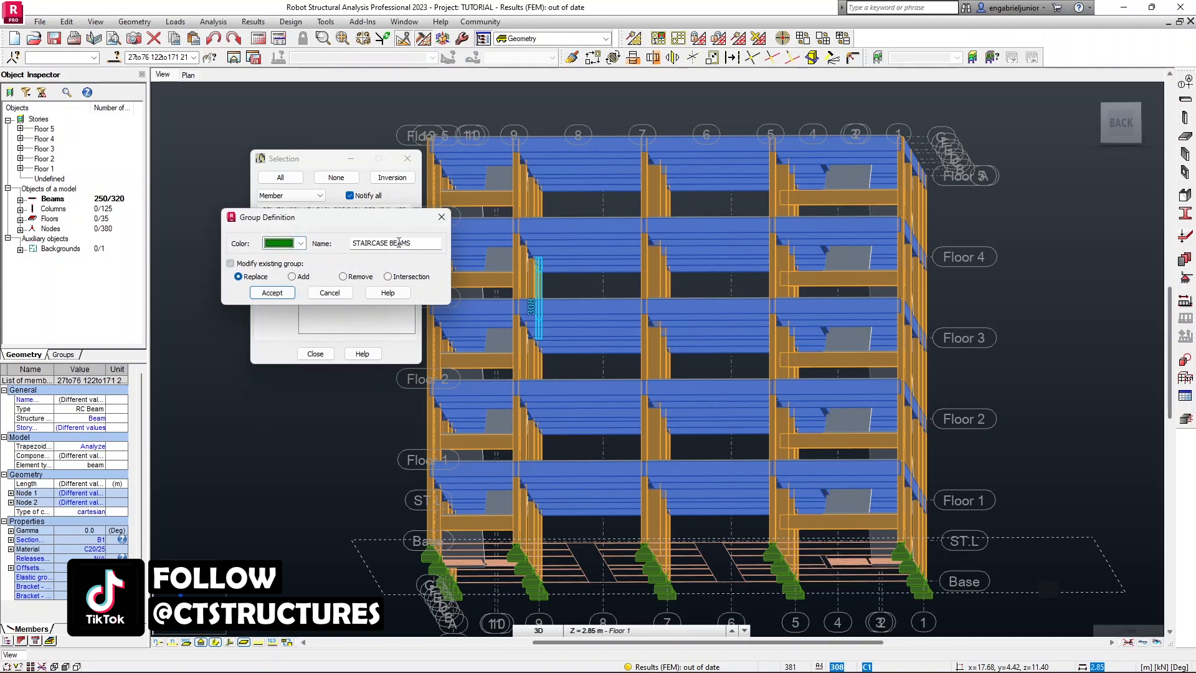
{"action": "double_click", "coordinate": [385, 243]}
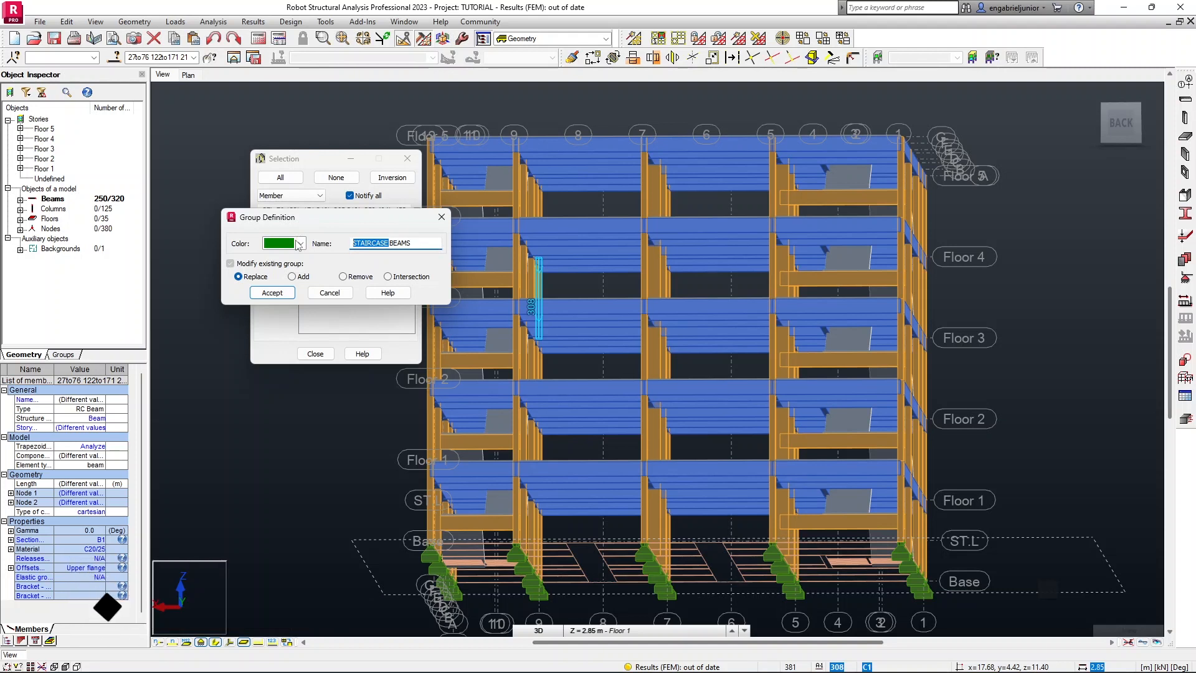
{"action": "type", "text": "MAIN"}
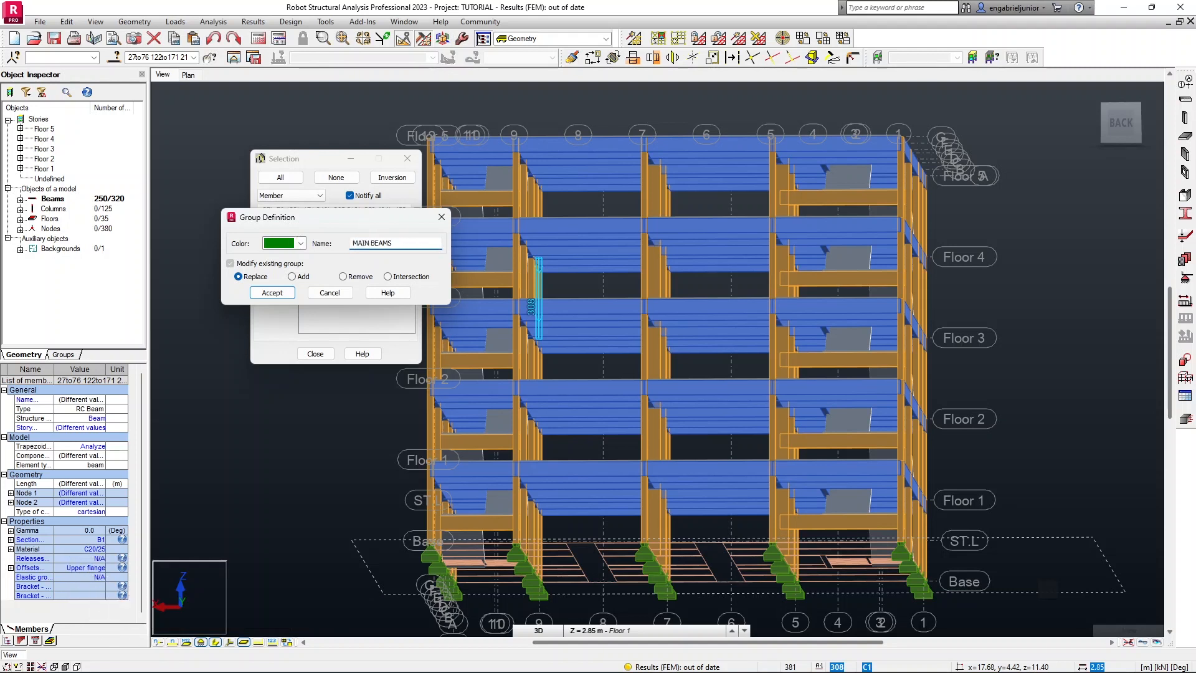
{"action": "left_click", "coordinate": [292, 278]}
{"action": "left_click", "coordinate": [272, 293]}
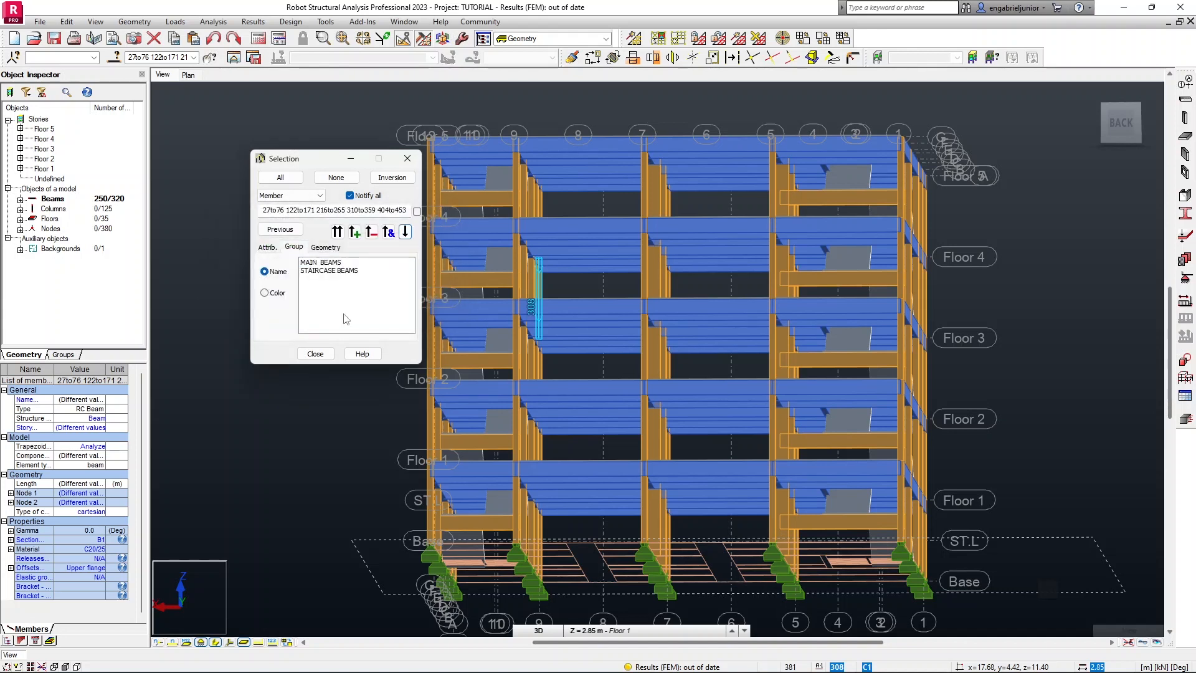
Test the MAIN BEAMS group by clearing the selection, selecting the group's members and clearing the selection again.
{"action": "left_click", "coordinate": [185, 256]}
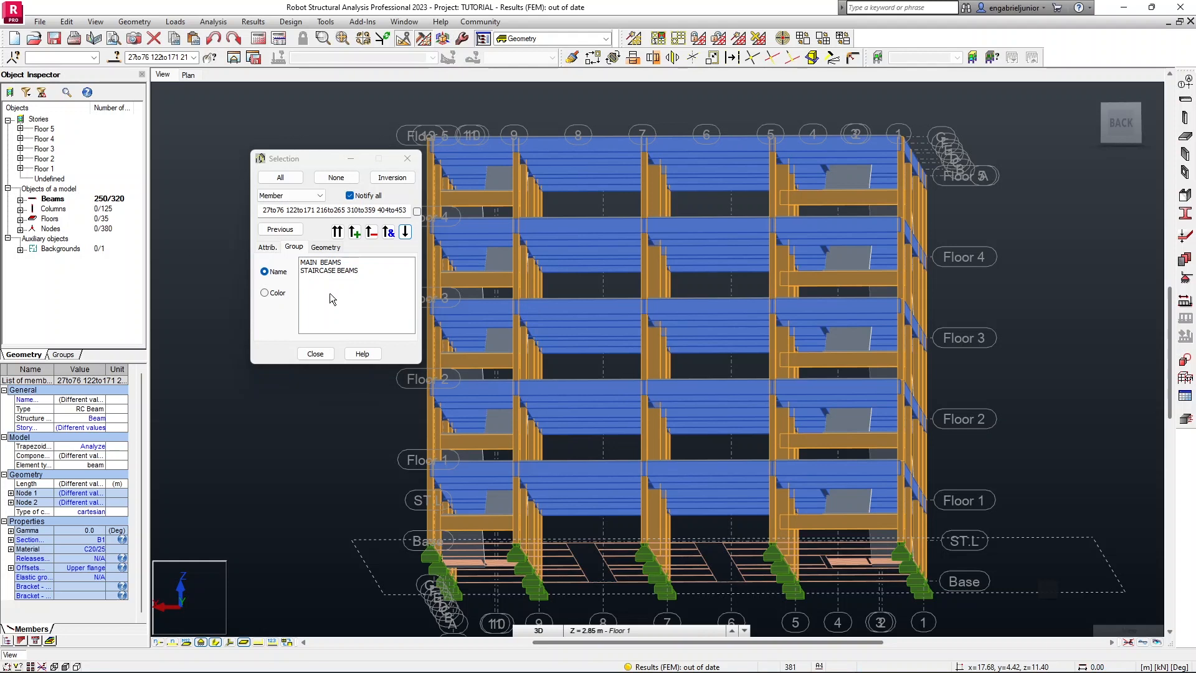
{"action": "left_click", "coordinate": [328, 262]}
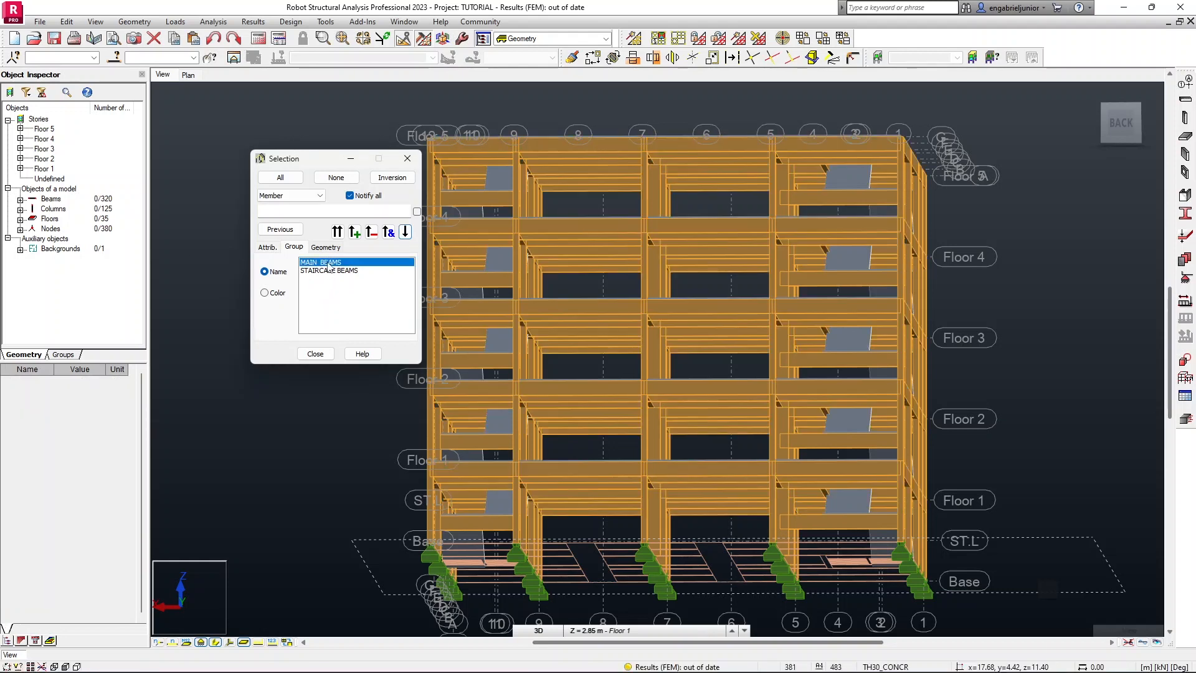
{"action": "left_click", "coordinate": [337, 232]}
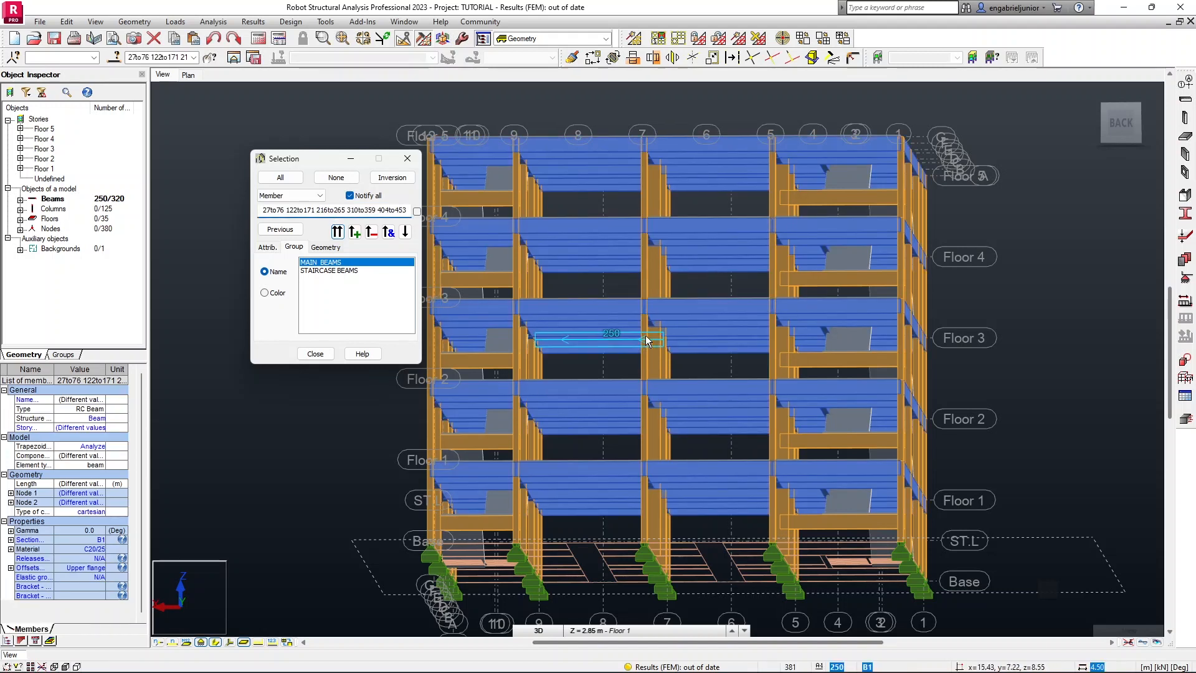
{"action": "middle_click_drag", "start_coordinate": [662, 339], "coordinate": [689, 325], "text": "shift"}
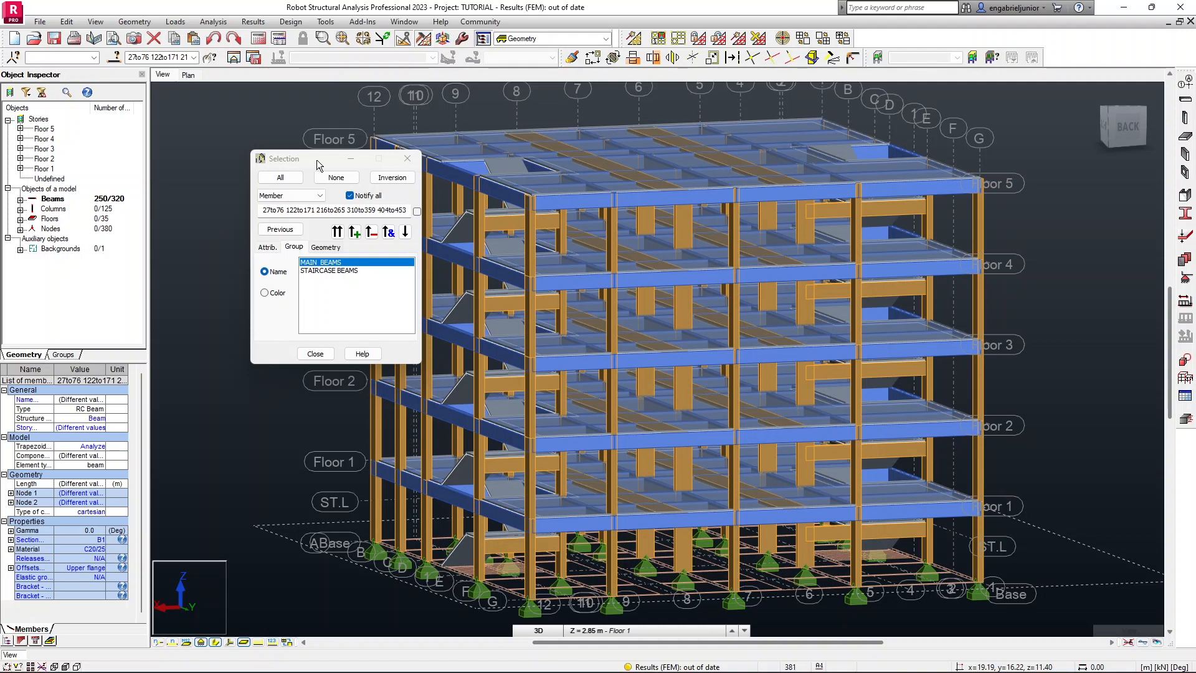
{"action": "left_click", "coordinate": [336, 177]}
Switch the selection object type from members to panels, with attribute criteria shown, and move the Selection window clear of the model.
{"action": "left_click_drag", "start_coordinate": [313, 164], "coordinate": [859, 165]}
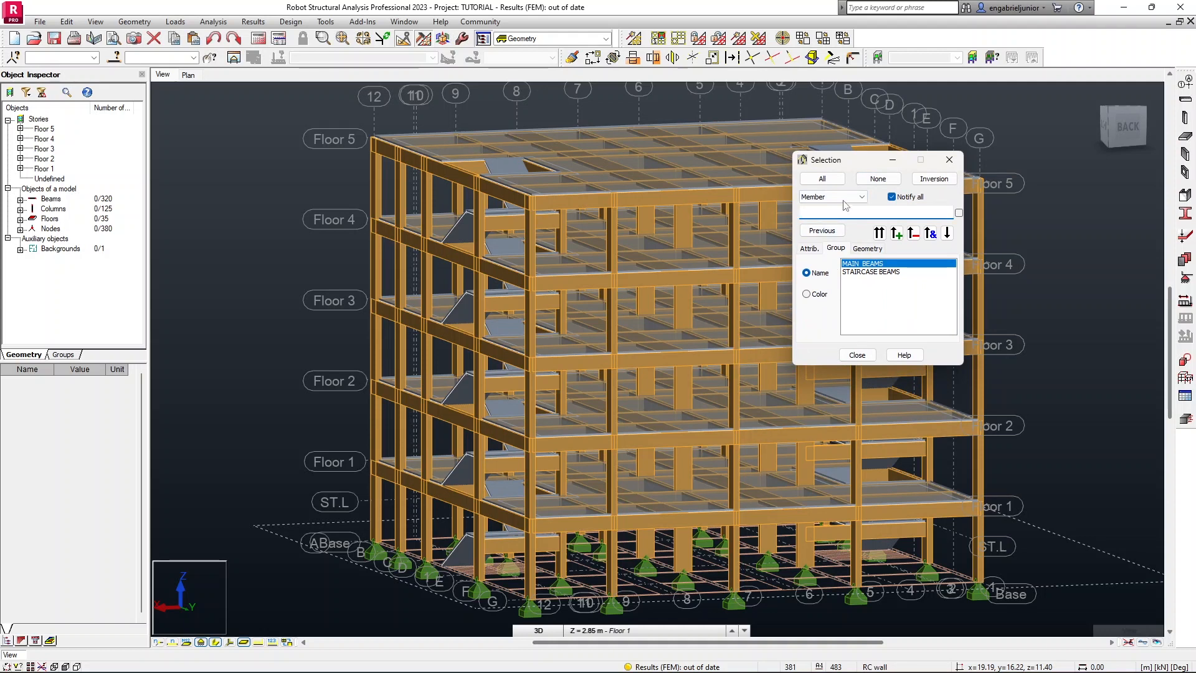
{"action": "left_click", "coordinate": [812, 252]}
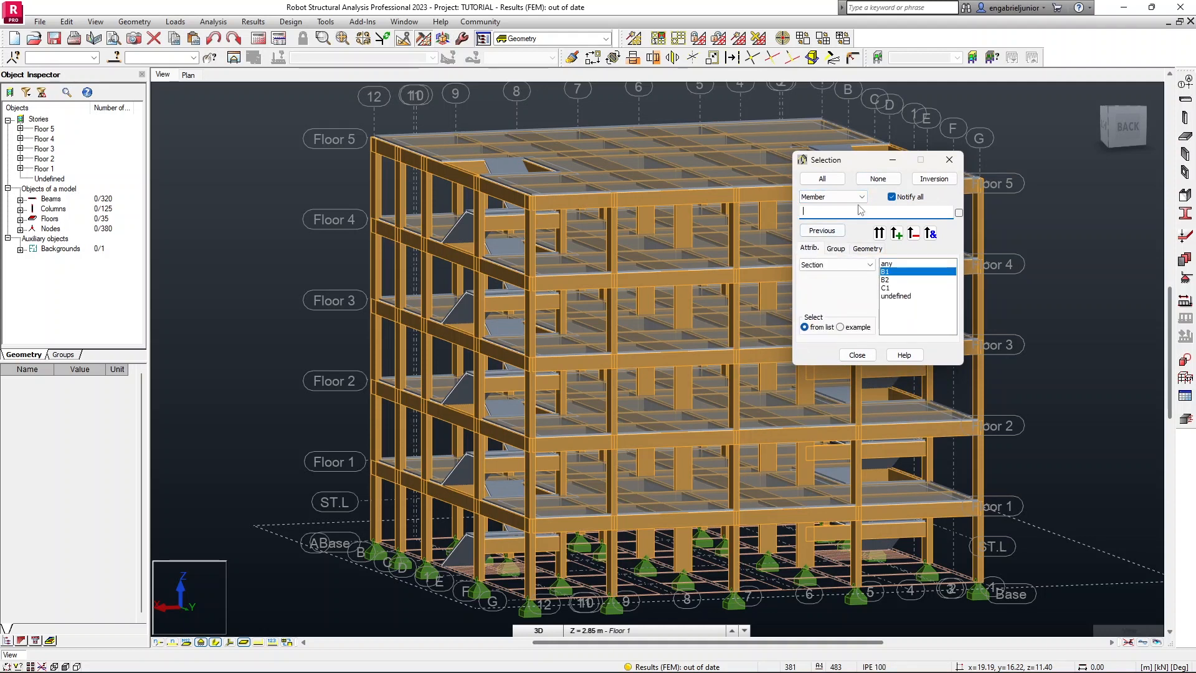
{"action": "left_click", "coordinate": [862, 198]}
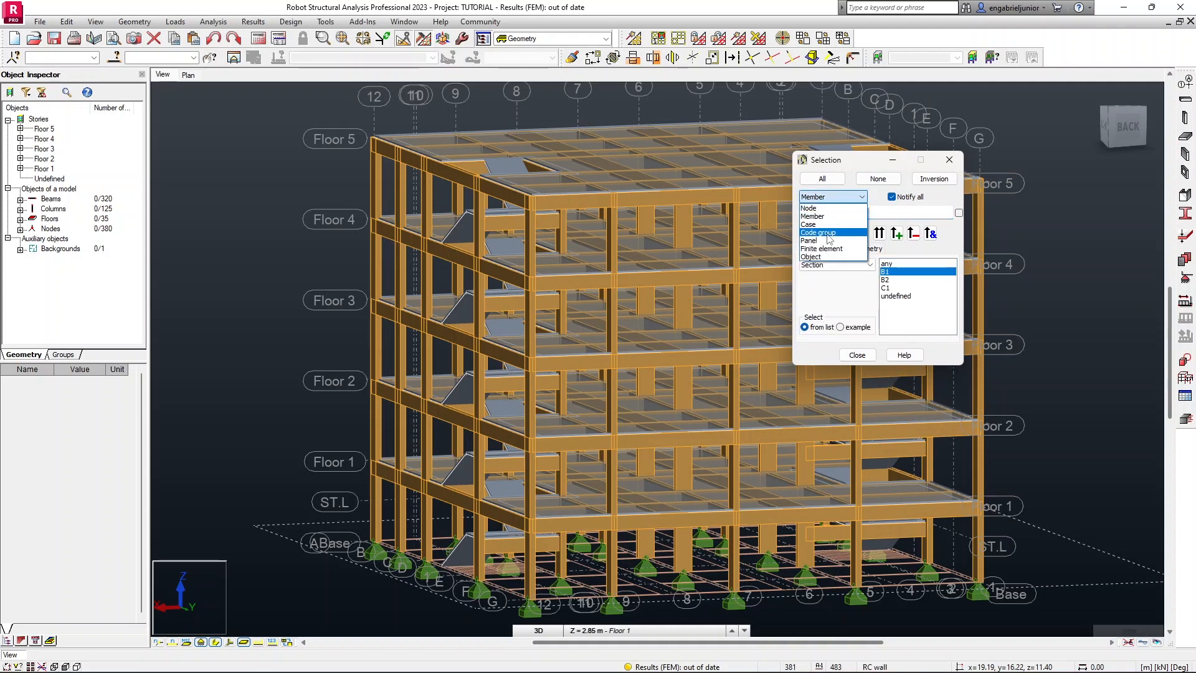
{"action": "left_click", "coordinate": [858, 240]}
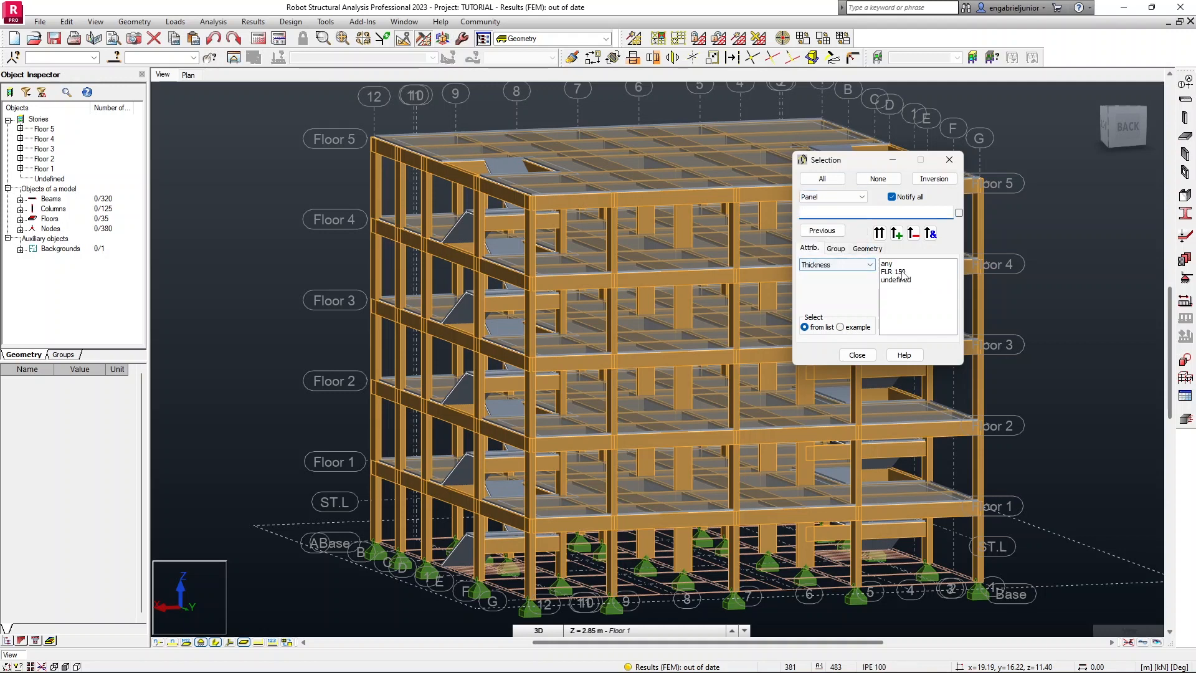
{"action": "left_click_drag", "start_coordinate": [861, 164], "coordinate": [1022, 180]}
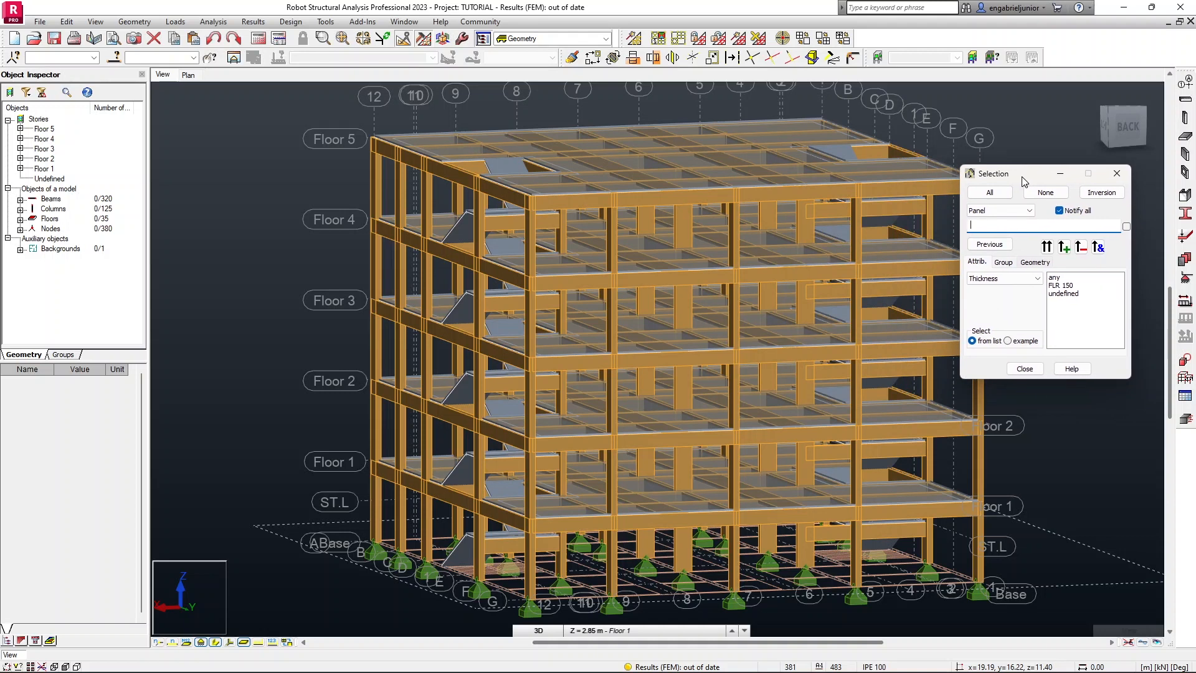
Select the two flights and the landing below Floor 1 of the staircase on the building's right side.
{"action": "middle_click_drag", "start_coordinate": [613, 269], "coordinate": [795, 390], "text": "shift"}
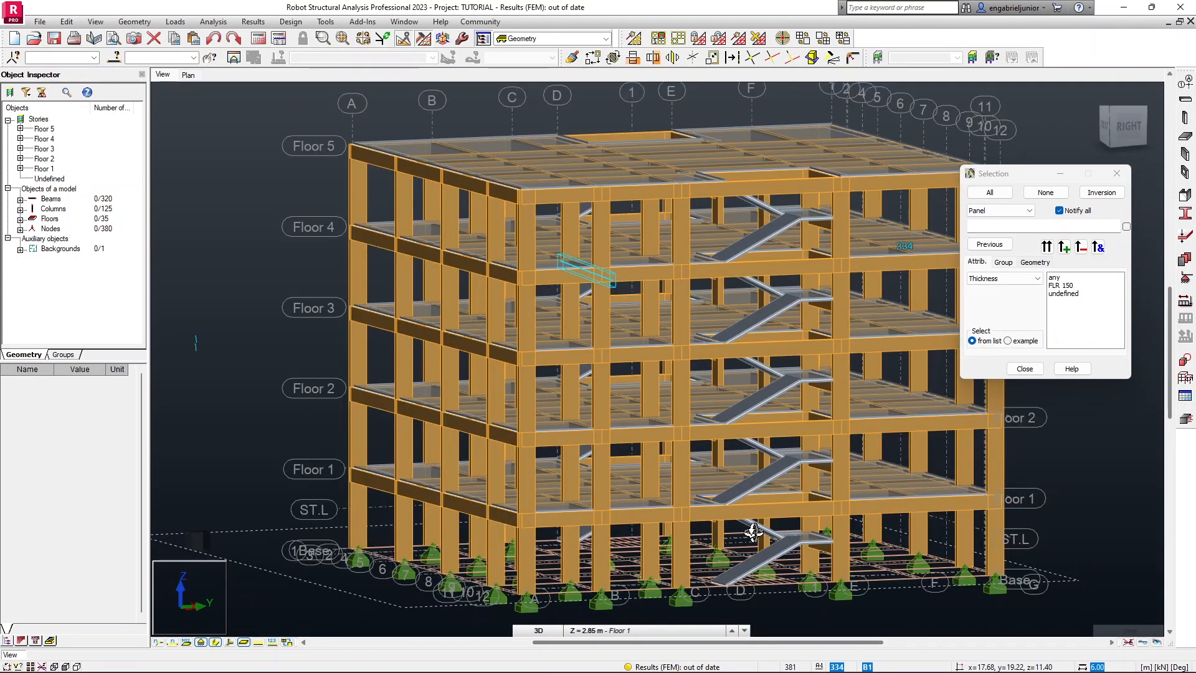
{"action": "right_click", "coordinate": [762, 497]}
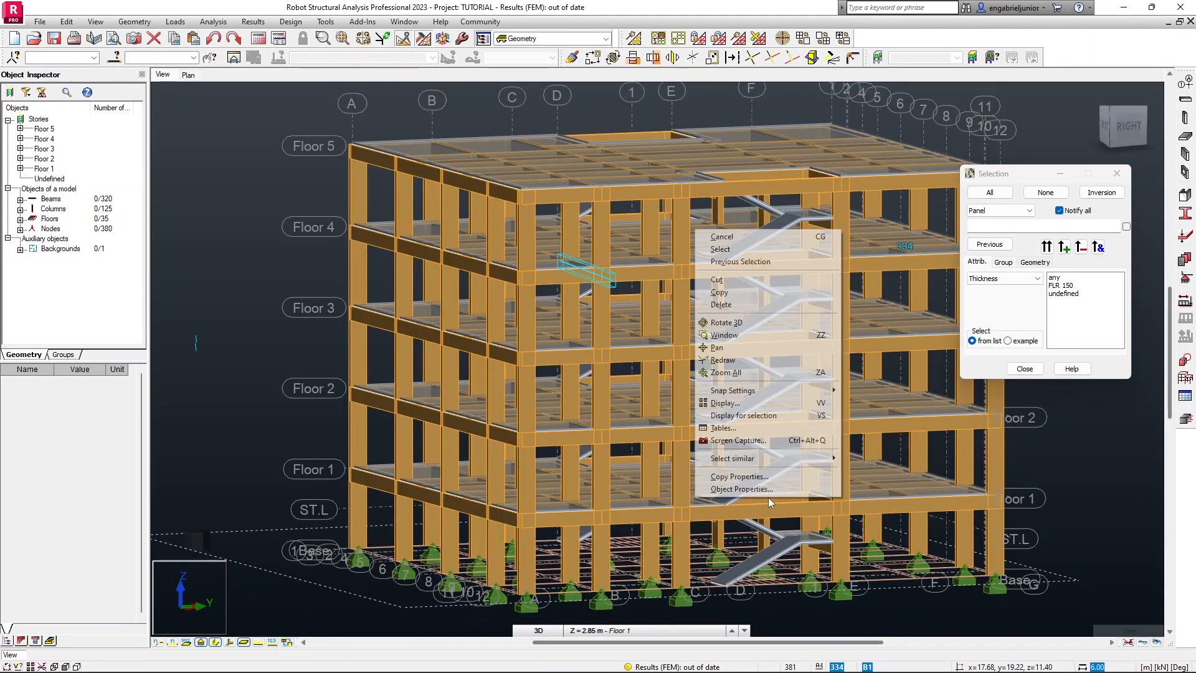
{"action": "left_click", "coordinate": [747, 235]}
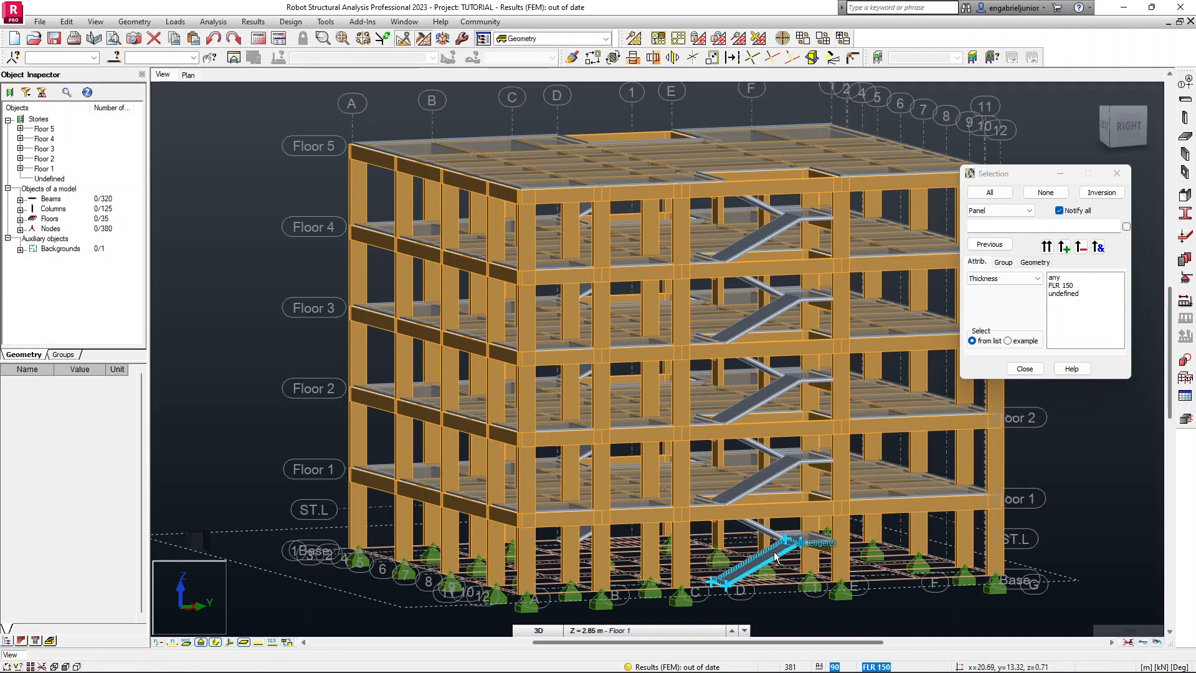
{"action": "left_click", "coordinate": [803, 541]}
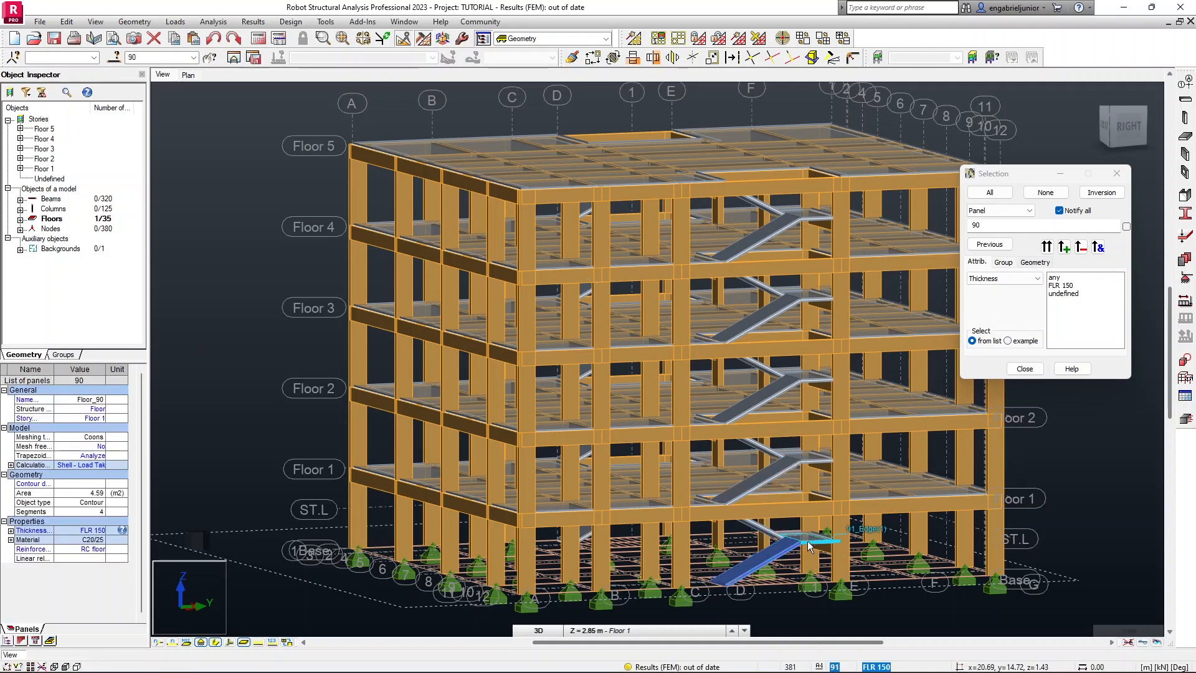
{"action": "left_click", "coordinate": [780, 536], "text": "ctrl"}
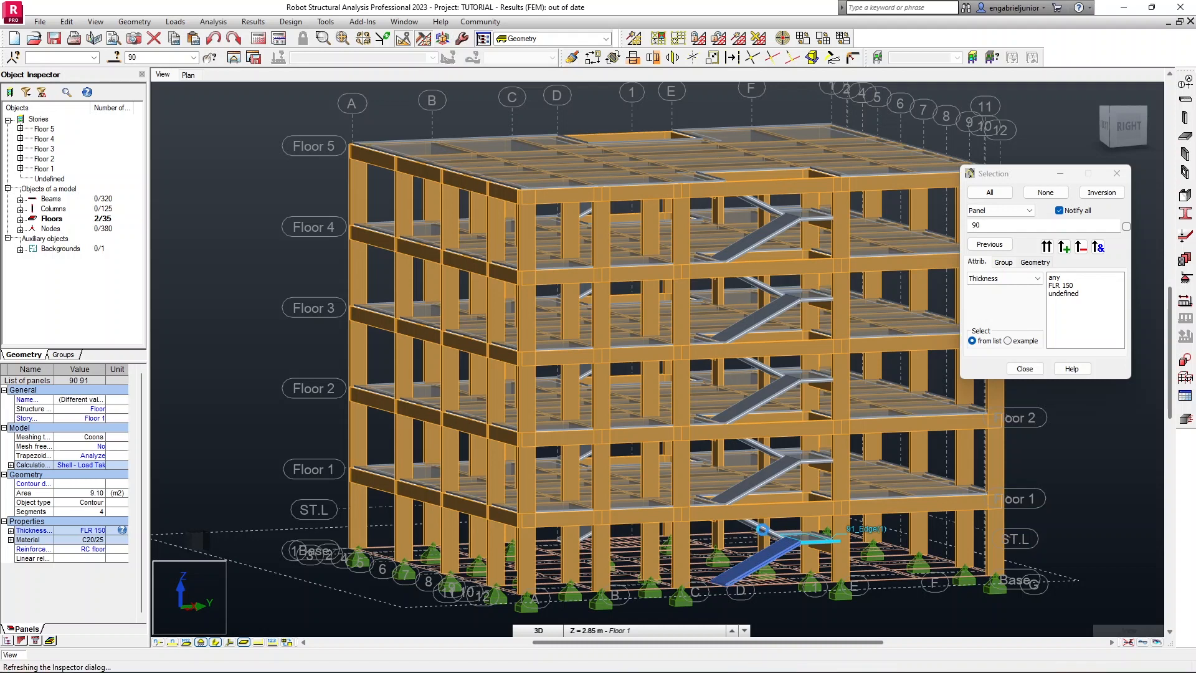
{"action": "left_click", "coordinate": [765, 535], "text": "ctrl"}
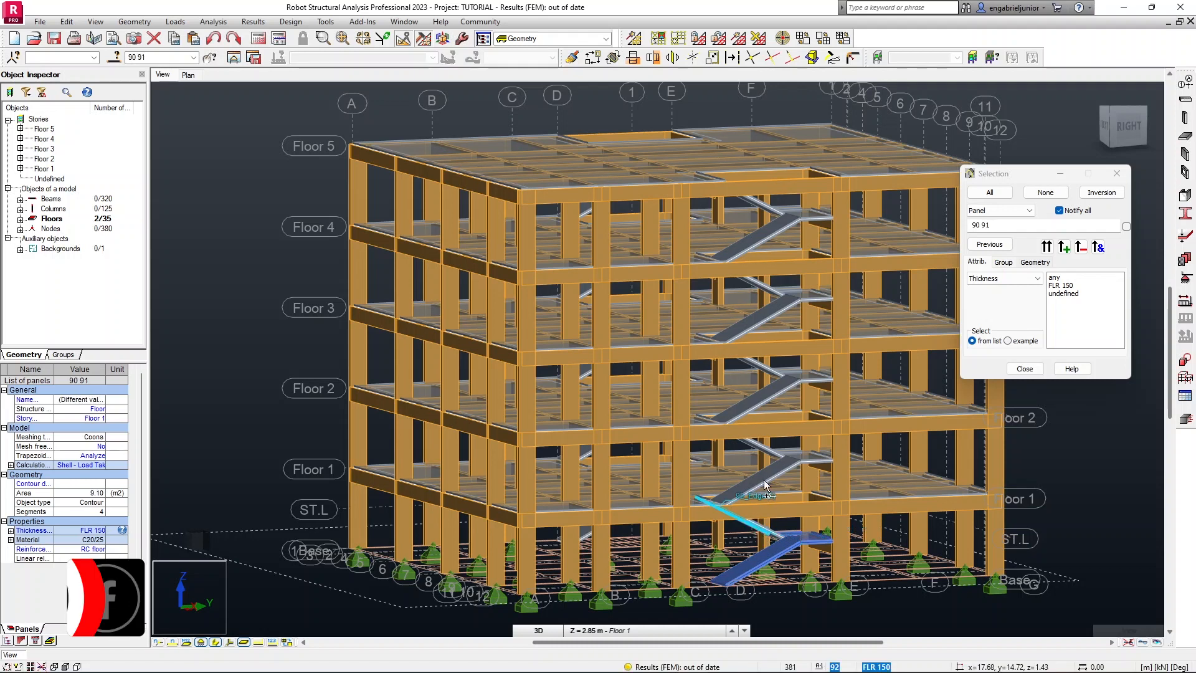
Add the right-side staircase's flights and landings between Floor 1 and Floor 3 to the selection.
{"action": "left_click", "coordinate": [809, 455], "text": "ctrl"}
{"action": "left_click", "coordinate": [770, 454], "text": "ctrl"}
{"action": "left_click", "coordinate": [769, 402], "text": "ctrl"}
{"action": "left_click", "coordinate": [797, 389], "text": "ctrl"}
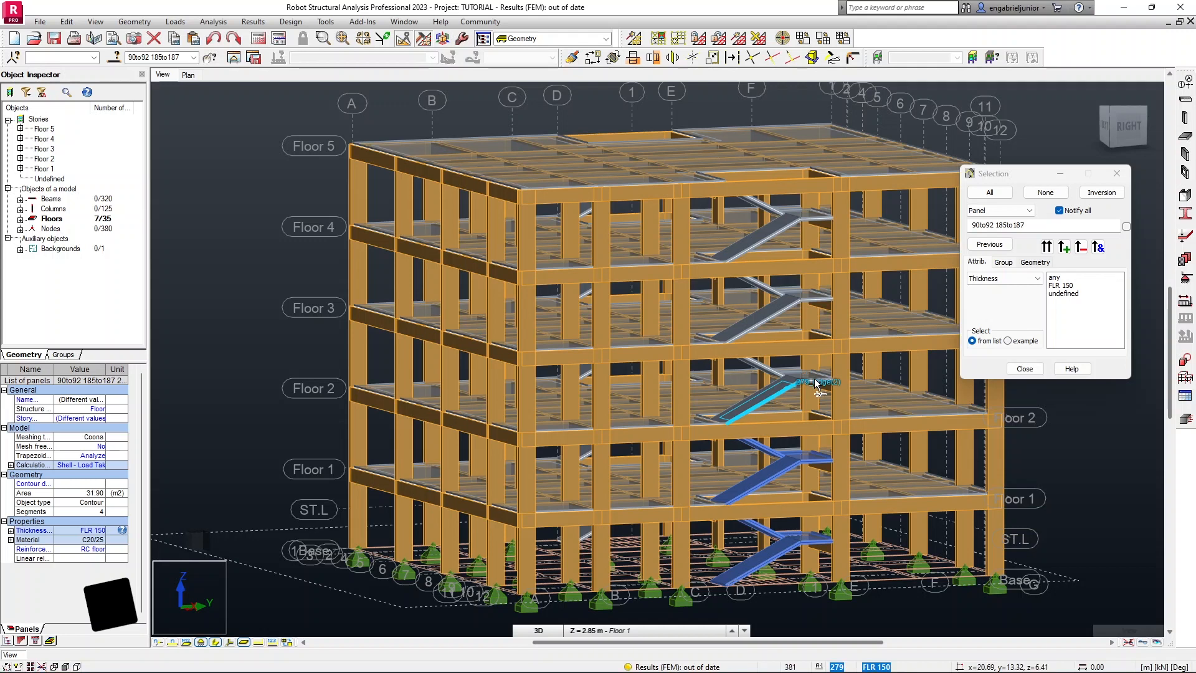
{"action": "left_click", "coordinate": [757, 364], "text": "ctrl"}
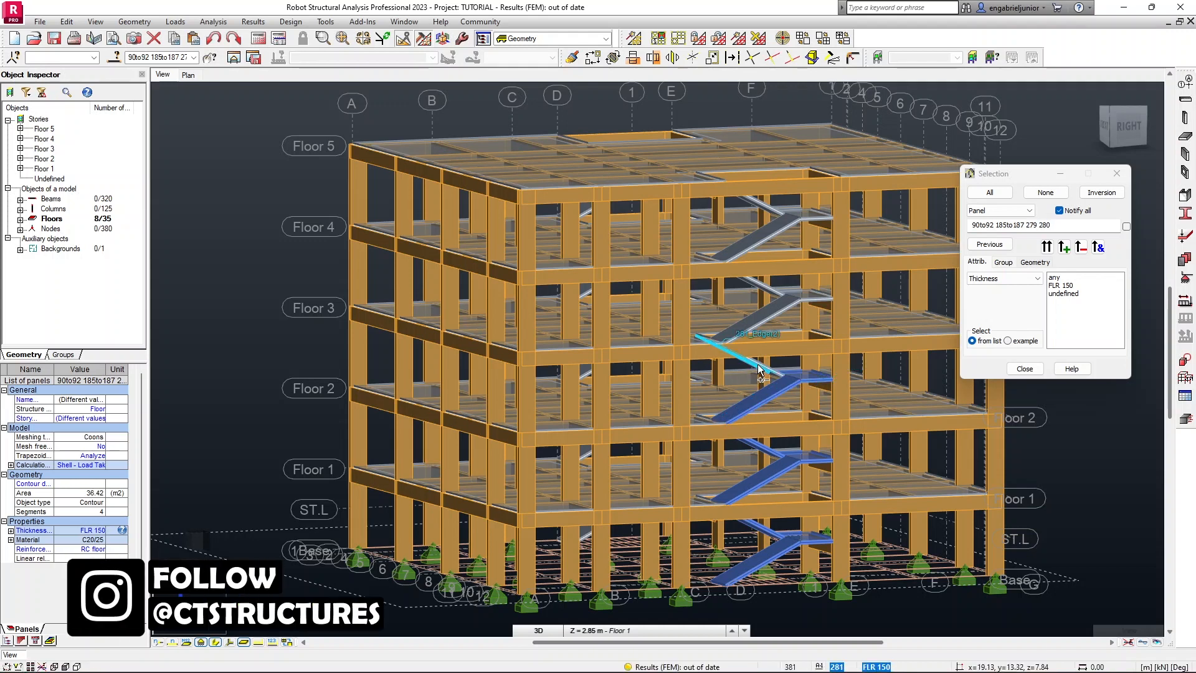
Add the right-side staircase's flights and landings between Floor 3 and Floor 5 to the selection.
{"action": "left_click", "coordinate": [770, 321], "text": "ctrl"}
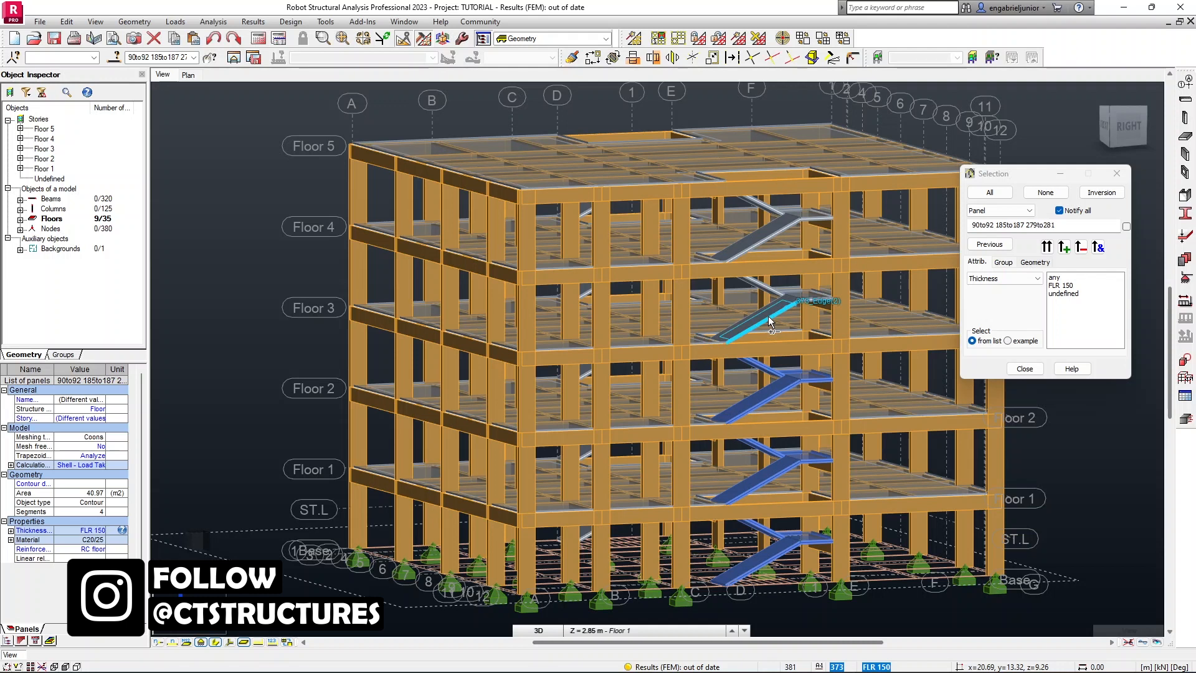
{"action": "left_click", "coordinate": [813, 295], "text": "ctrl"}
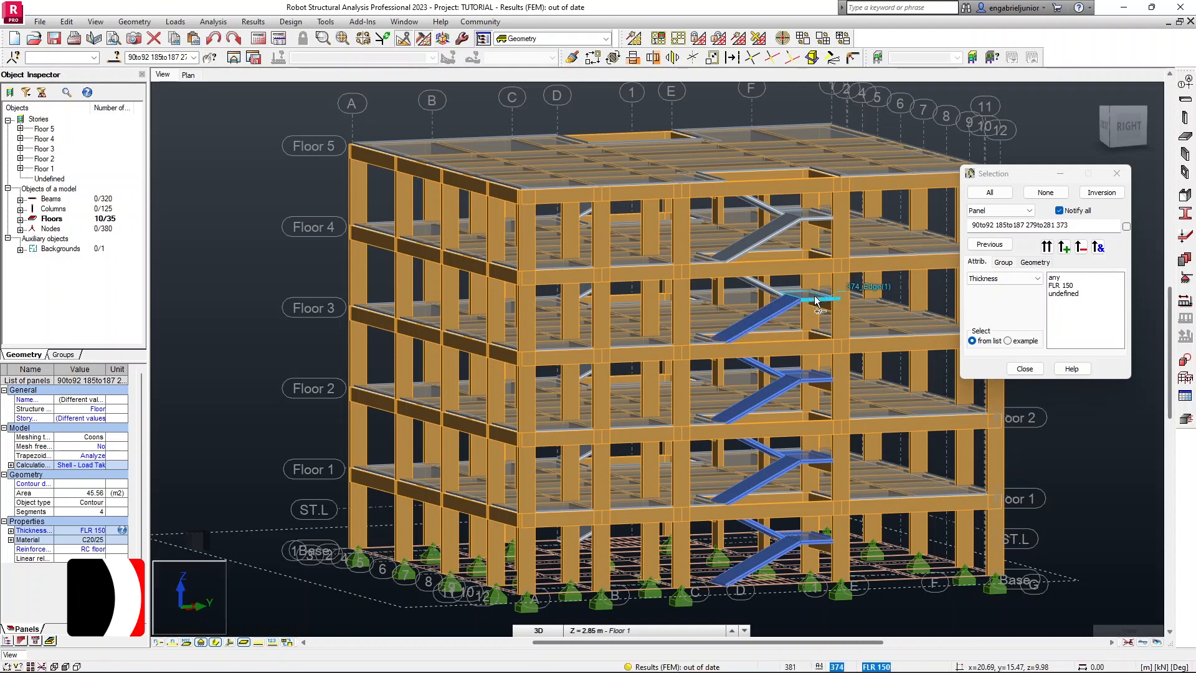
{"action": "left_click", "coordinate": [777, 290], "text": "ctrl"}
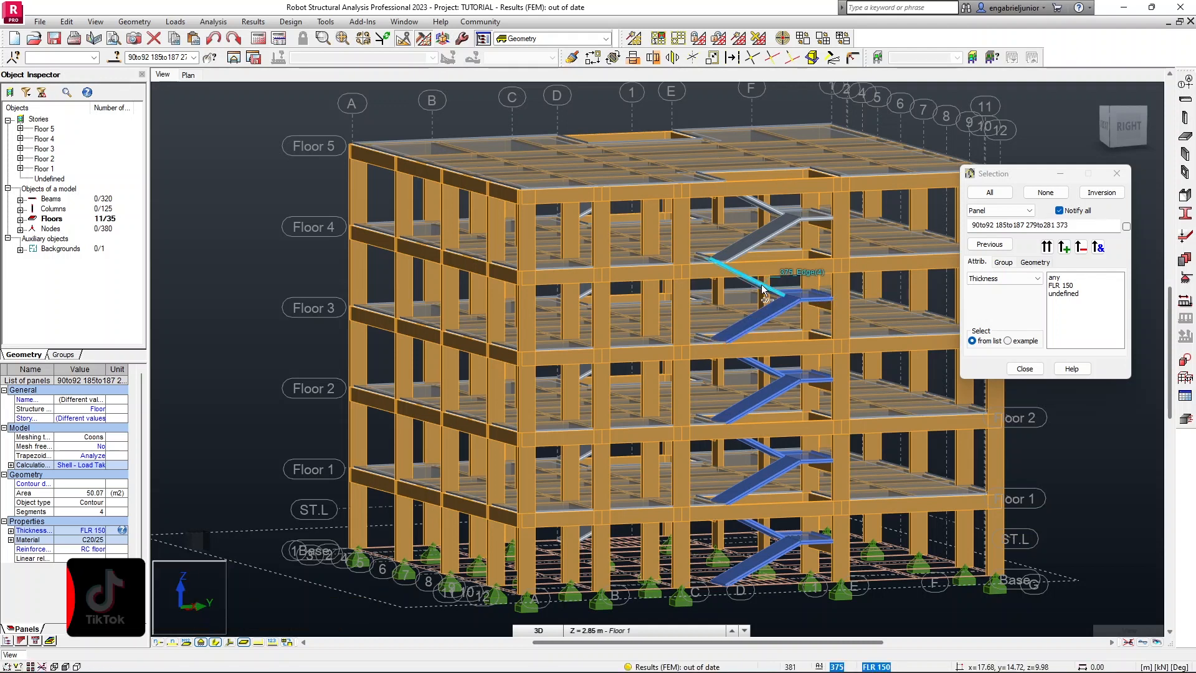
{"action": "left_click", "coordinate": [763, 249], "text": "ctrl"}
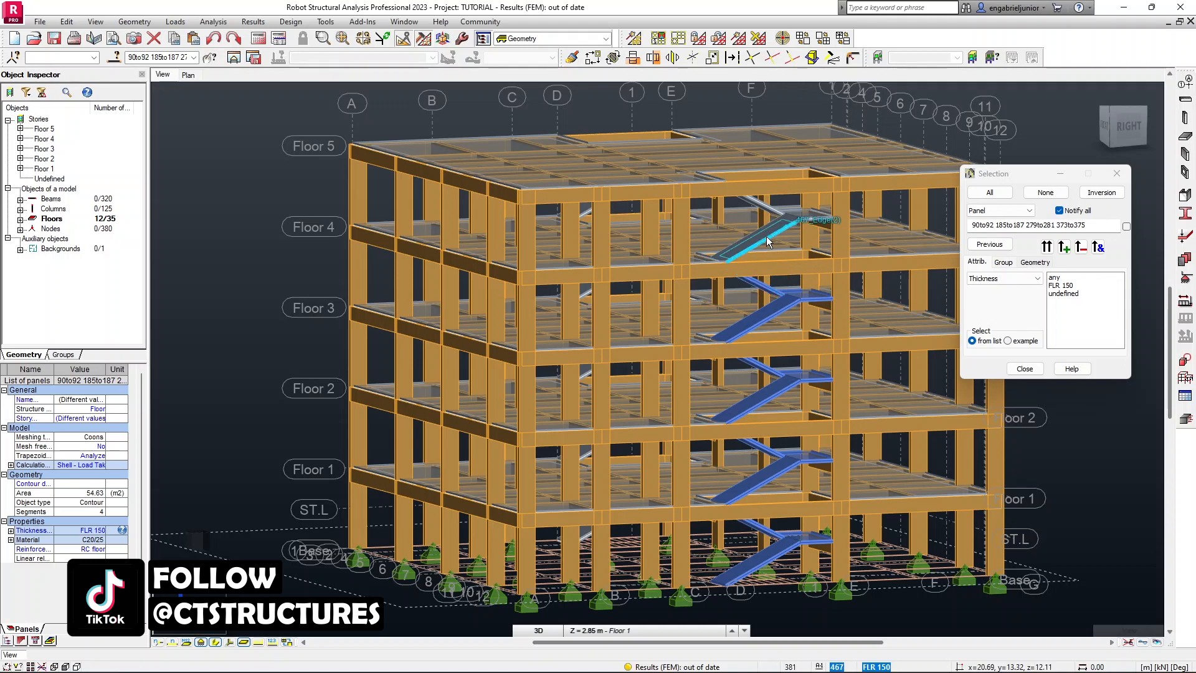
{"action": "left_click", "coordinate": [810, 226], "text": "ctrl"}
{"action": "left_click", "coordinate": [810, 225], "text": "ctrl"}
{"action": "left_click", "coordinate": [761, 212], "text": "ctrl"}
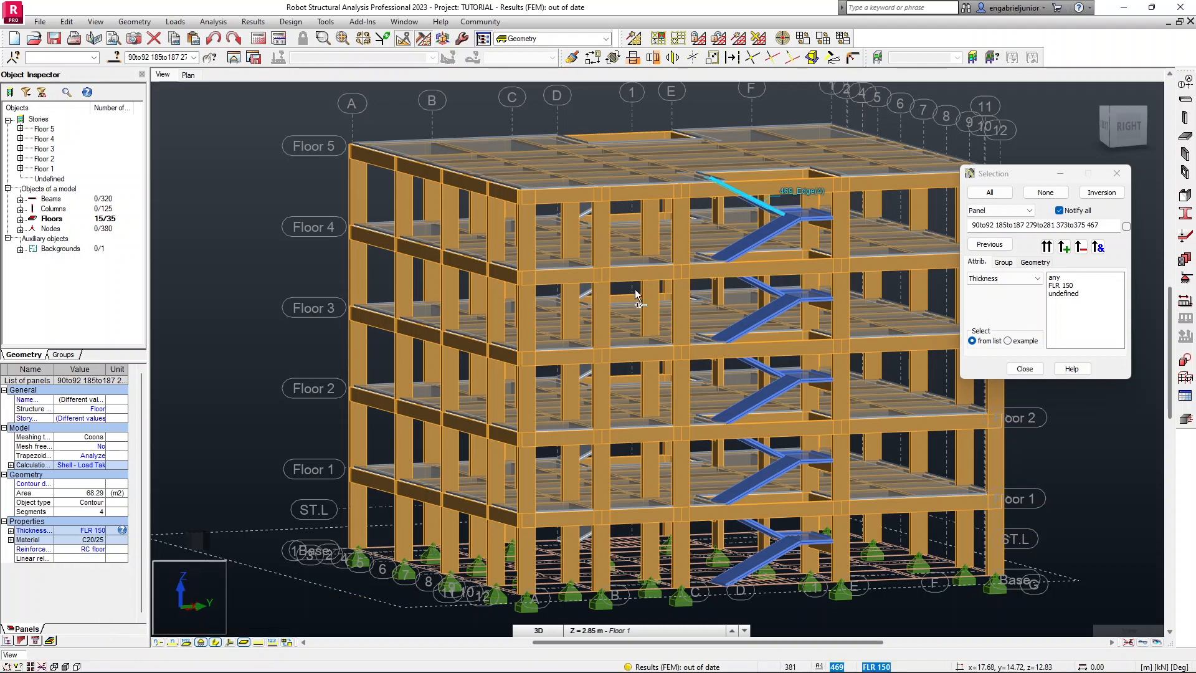
Add the panels below Floor 1 of the staircase on the building's left side to the selection.
{"action": "mouse_move", "coordinate": [690, 292]}
{"action": "middle_mouse_down", "text": "shift"}
{"action": "mouse_move", "coordinate": [760, 297]}
{"action": "mouse_move", "coordinate": [745, 298]}
{"action": "mouse_move", "coordinate": [726, 334]}
{"action": "mouse_move", "coordinate": [712, 265]}
{"action": "middle_mouse_up", "text": "shift"}
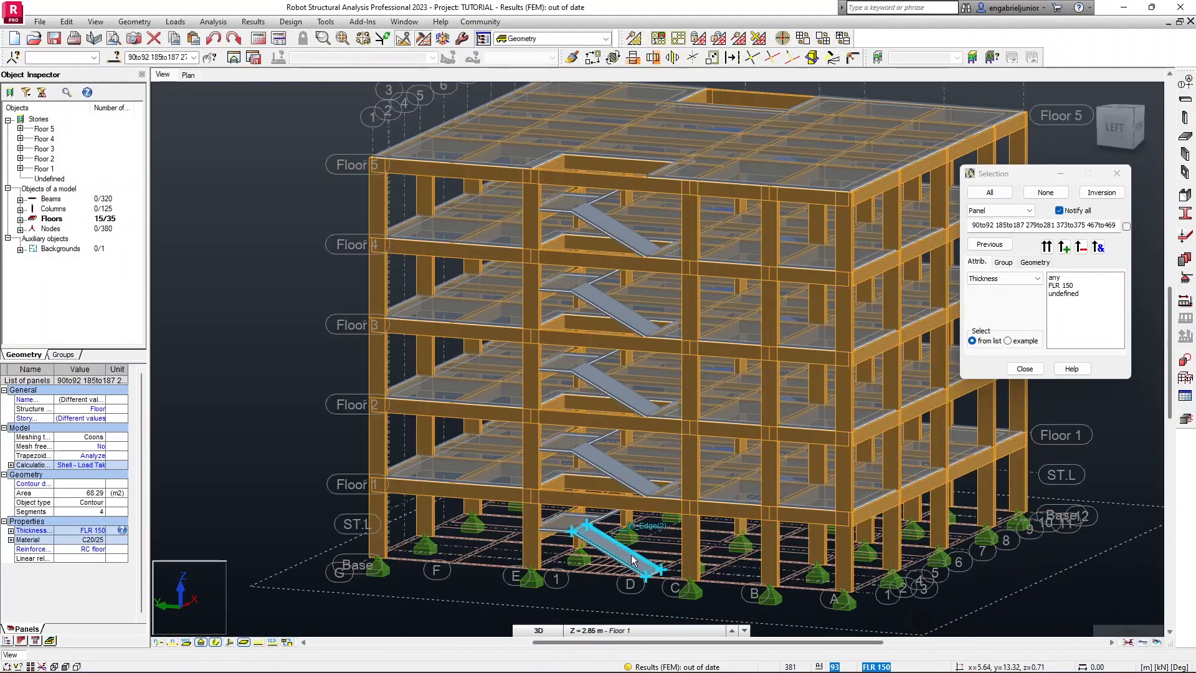
{"action": "left_click", "coordinate": [591, 542], "text": "ctrl"}
{"action": "left_click", "coordinate": [560, 524], "text": "ctrl"}
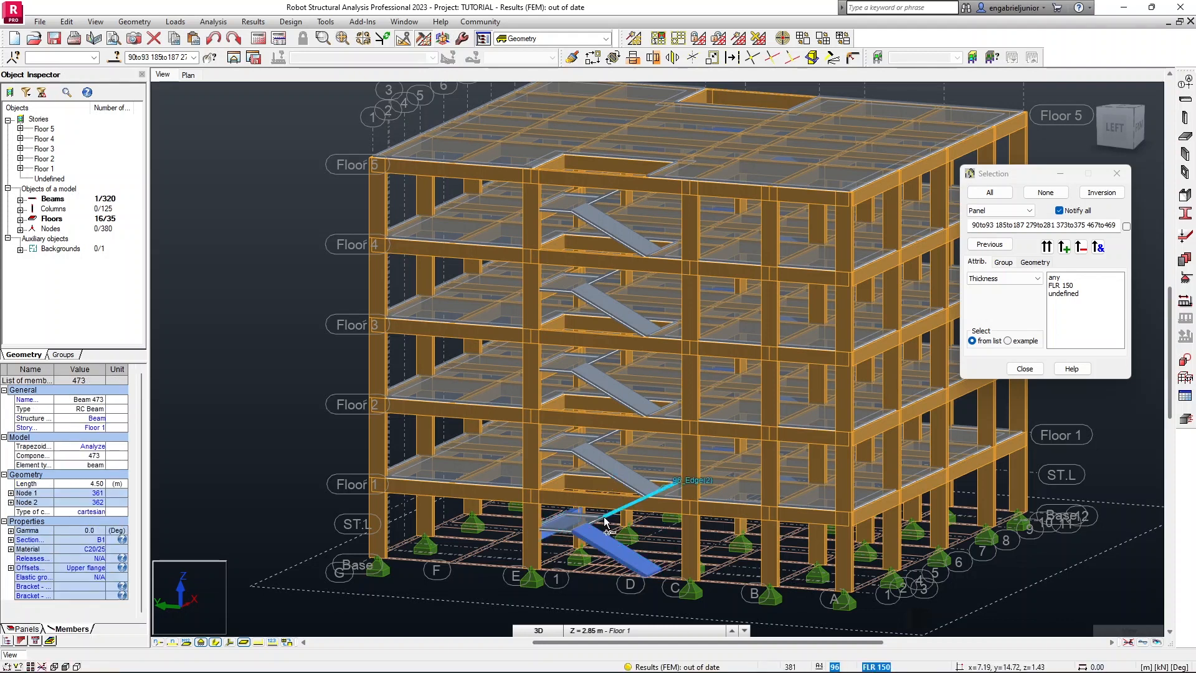
Add the lower flights and landings between Floor 1 and Floor 3 of the building's left-side staircase to the selection.
{"action": "left_click", "coordinate": [621, 481], "text": "ctrl"}
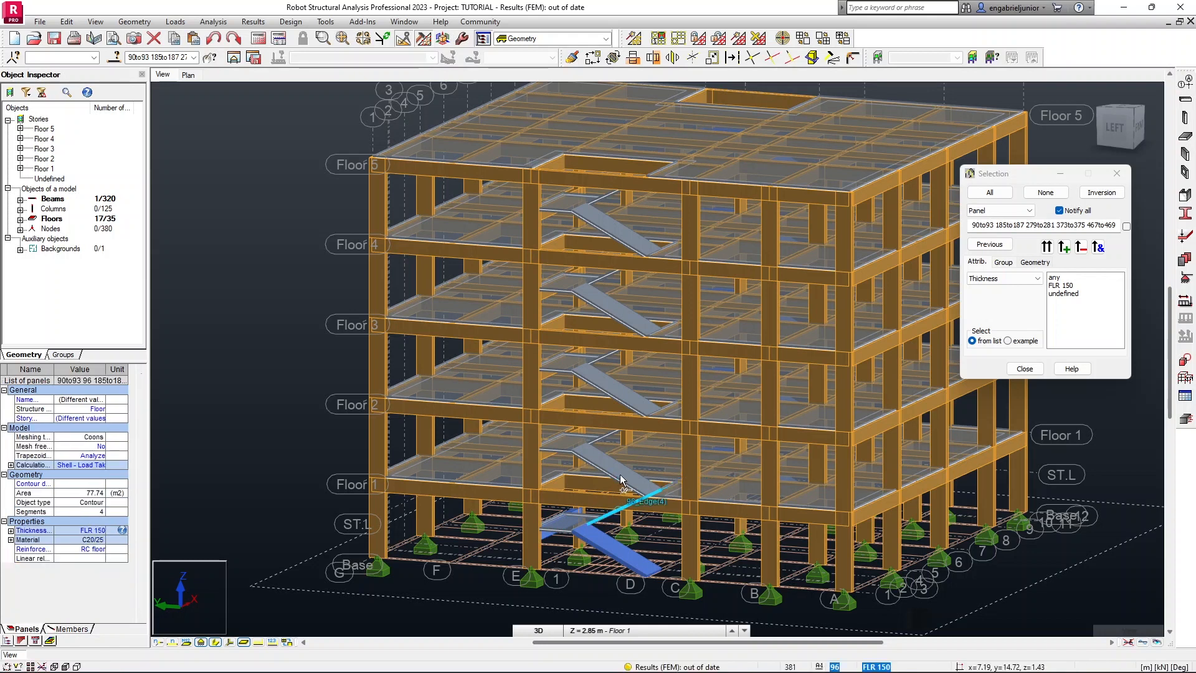
{"action": "left_click", "coordinate": [568, 455], "text": "ctrl"}
{"action": "left_click", "coordinate": [620, 405], "text": "ctrl"}
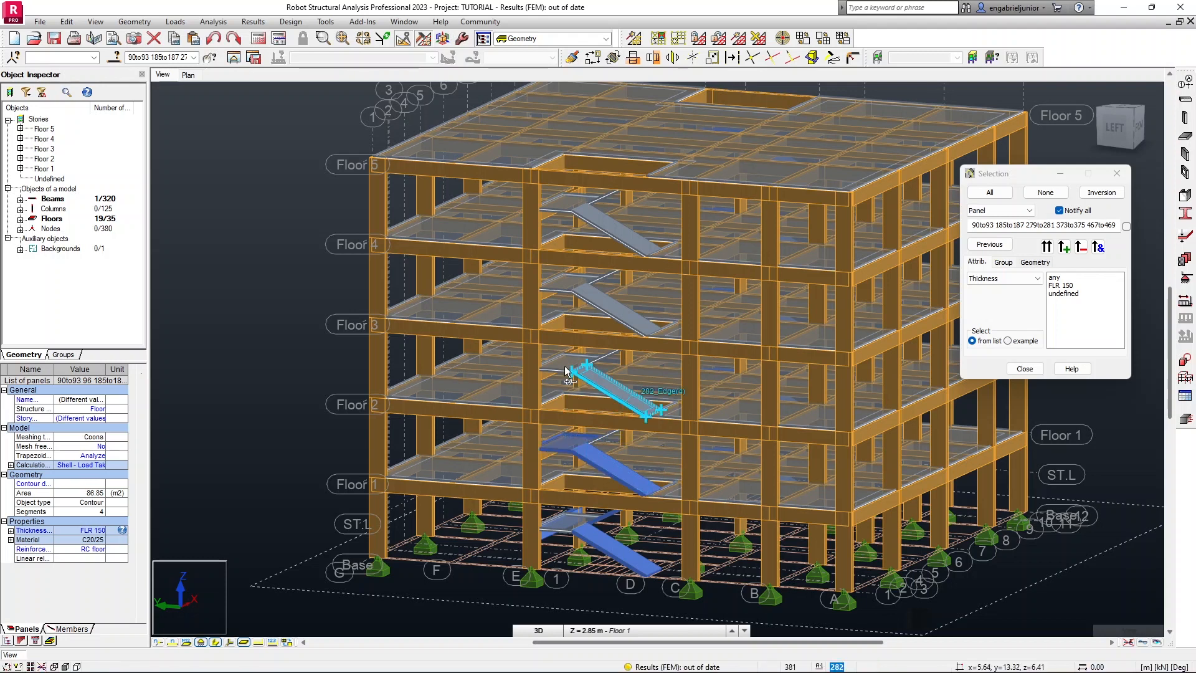
{"action": "left_click", "coordinate": [565, 368], "text": "ctrl"}
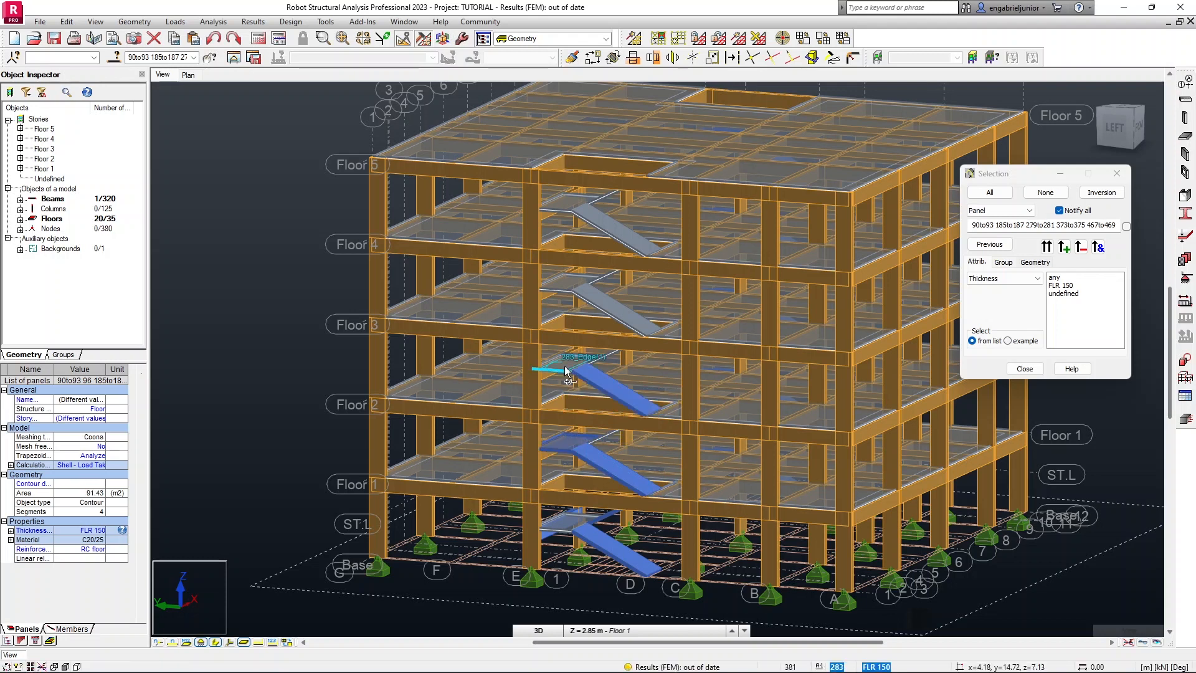
Add the left-side staircase's flights and landings between Floor 3 and Floor 5 to the selection.
{"action": "left_click", "coordinate": [628, 328], "text": "ctrl"}
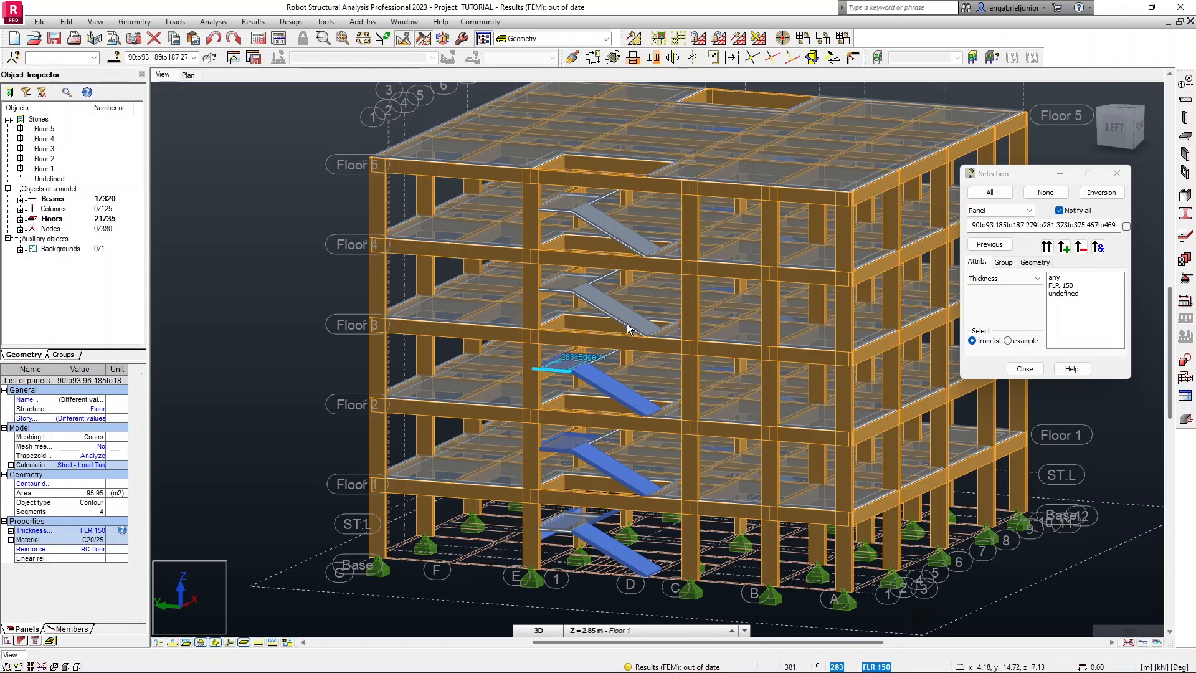
{"action": "left_click", "coordinate": [562, 294], "text": "ctrl"}
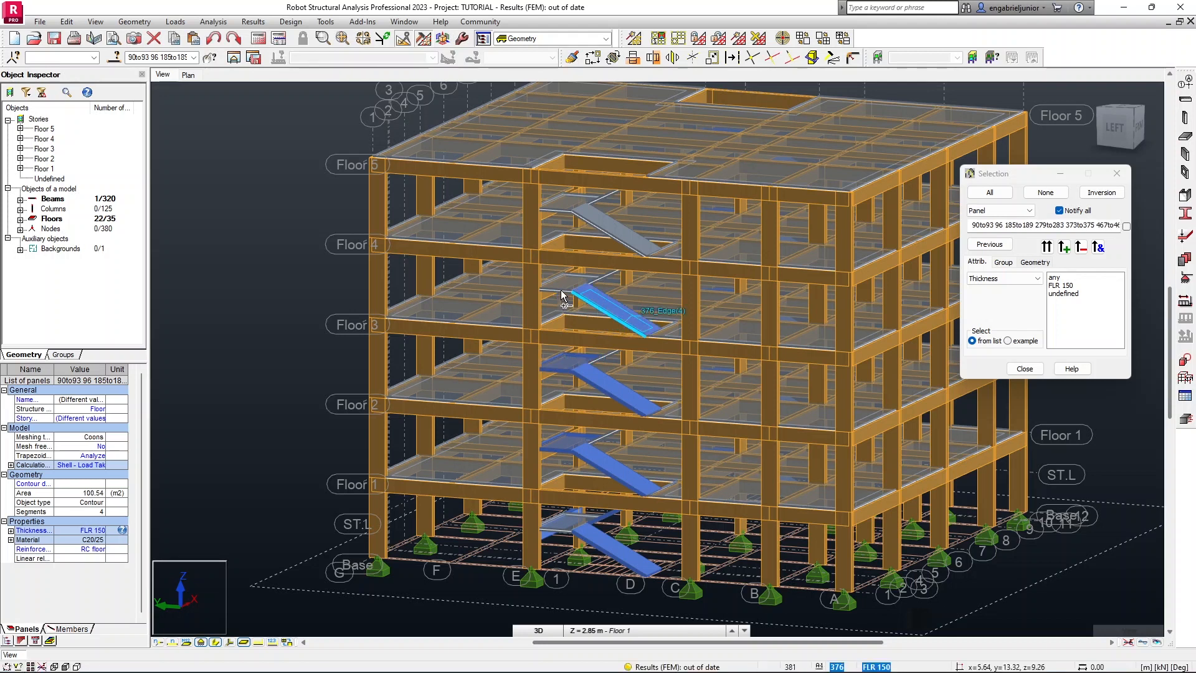
{"action": "left_click", "coordinate": [608, 281], "text": "ctrl"}
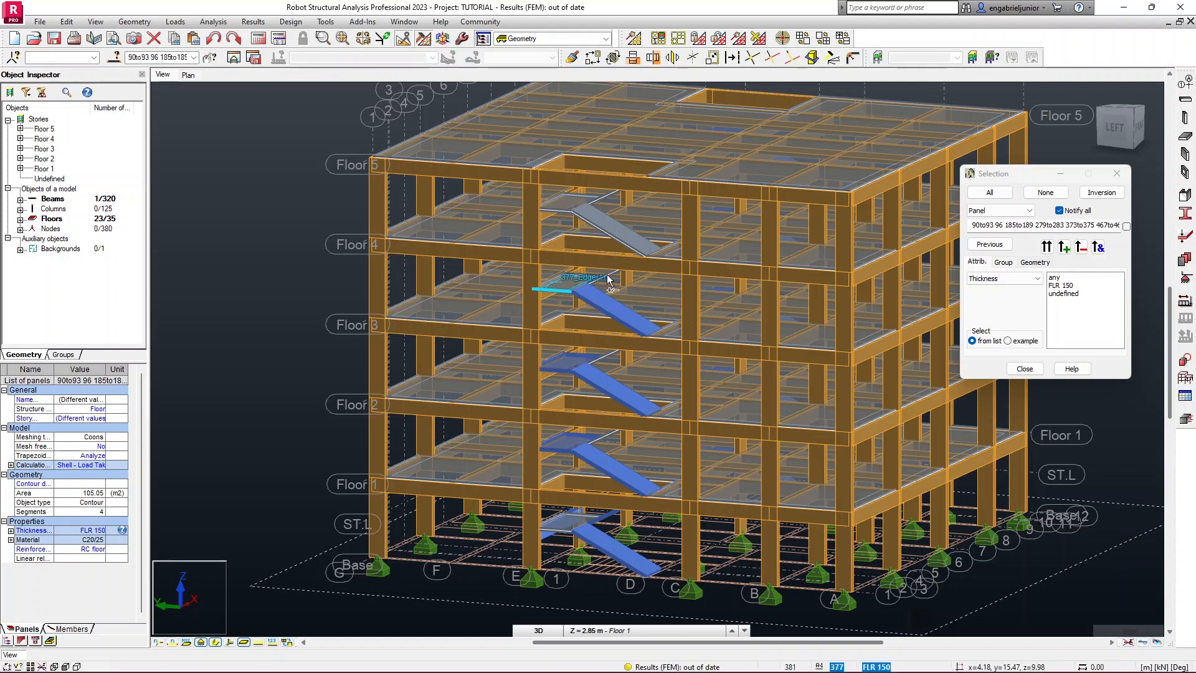
{"action": "left_click", "coordinate": [615, 264], "text": "ctrl"}
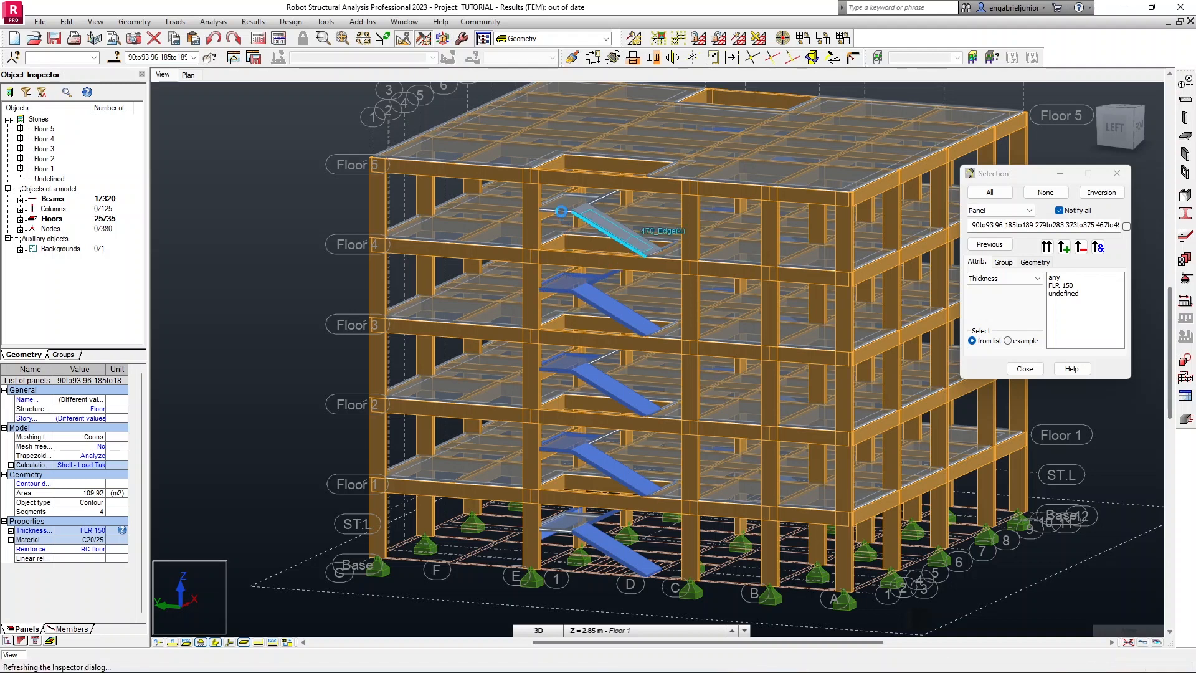
{"action": "left_click", "coordinate": [567, 225], "text": "ctrl"}
{"action": "left_click", "coordinate": [613, 200], "text": "ctrl"}
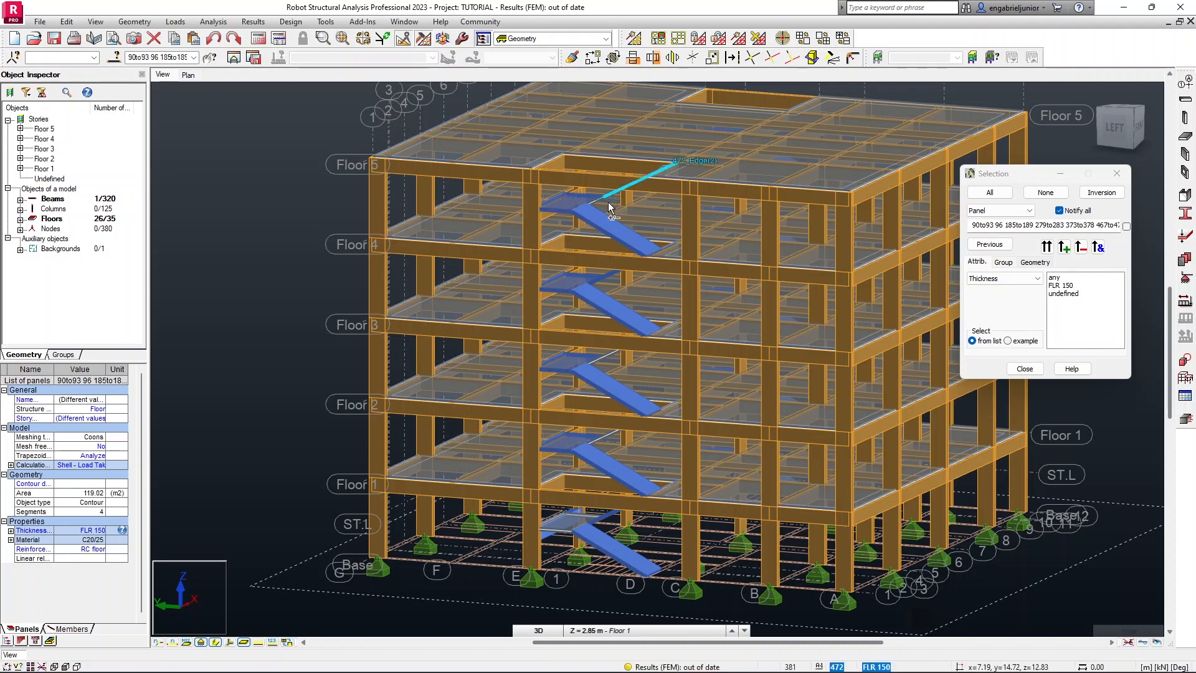
{"action": "left_click", "coordinate": [609, 197], "text": "ctrl"}
Add the same staircase's upper flights between Floor 1 and Floor 3 to the selection from the back of the building.
{"action": "mouse_move", "coordinate": [758, 366]}
{"action": "middle_mouse_down", "text": "shift"}
{"action": "mouse_move", "coordinate": [782, 367]}
{"action": "mouse_move", "coordinate": [750, 355]}
{"action": "mouse_move", "coordinate": [779, 359]}
{"action": "middle_mouse_up", "text": "shift"}
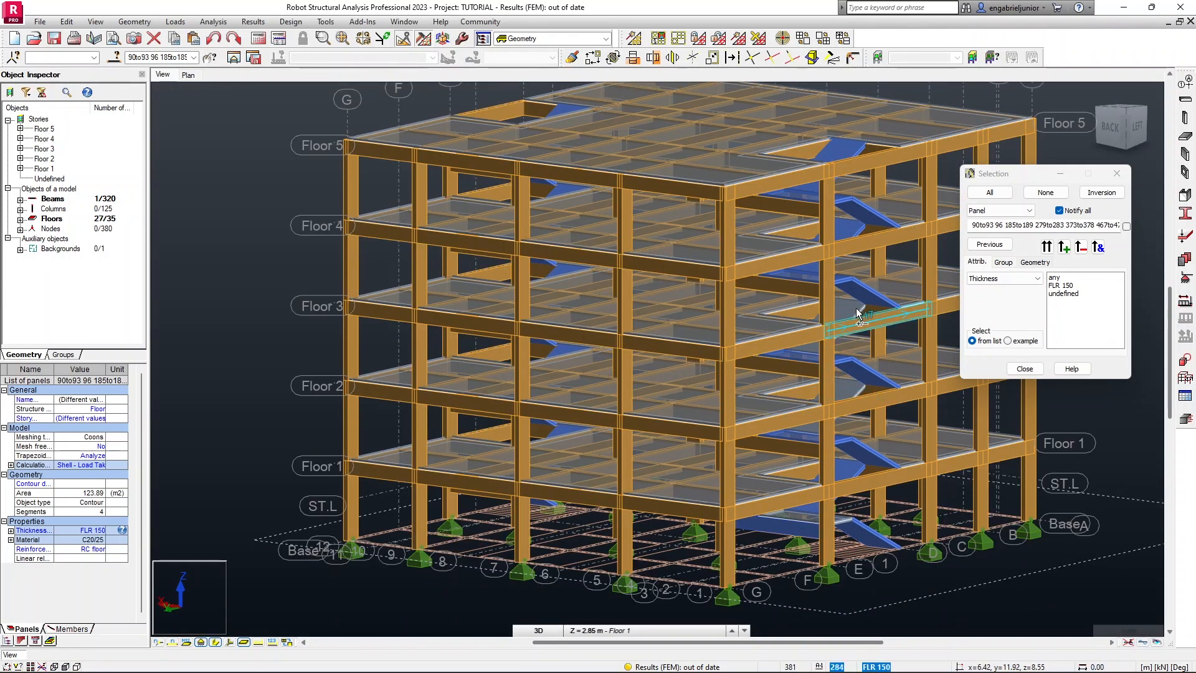
{"action": "left_click", "coordinate": [858, 341]}
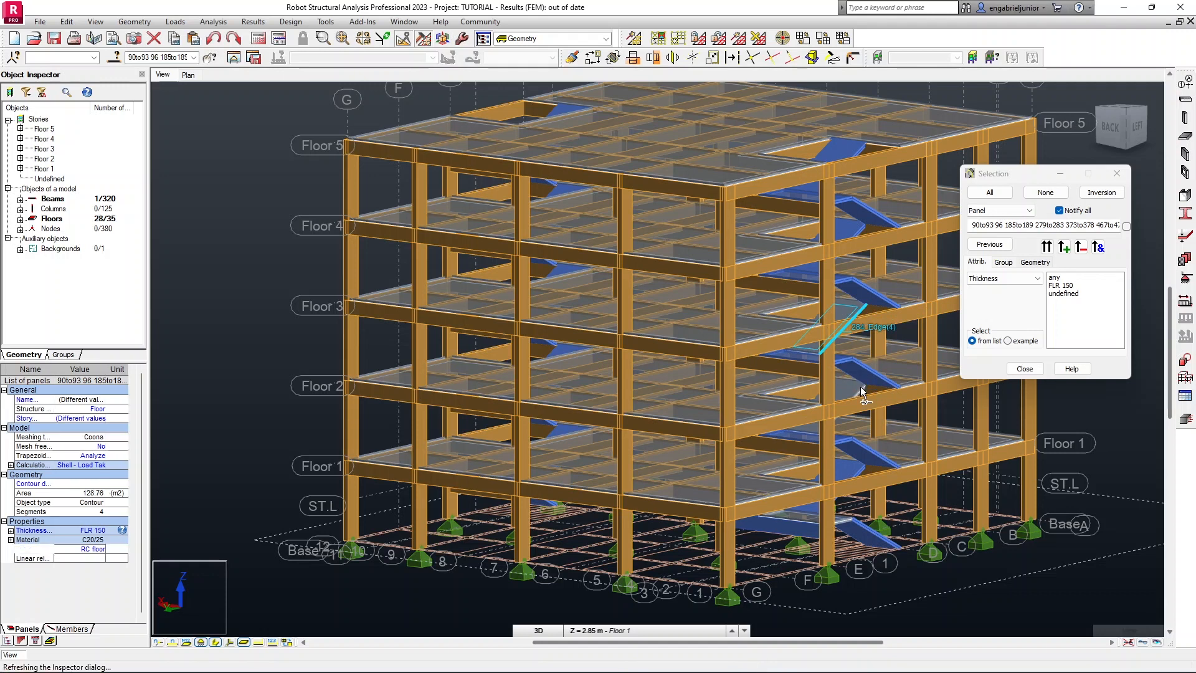
{"action": "left_click", "coordinate": [860, 387]}
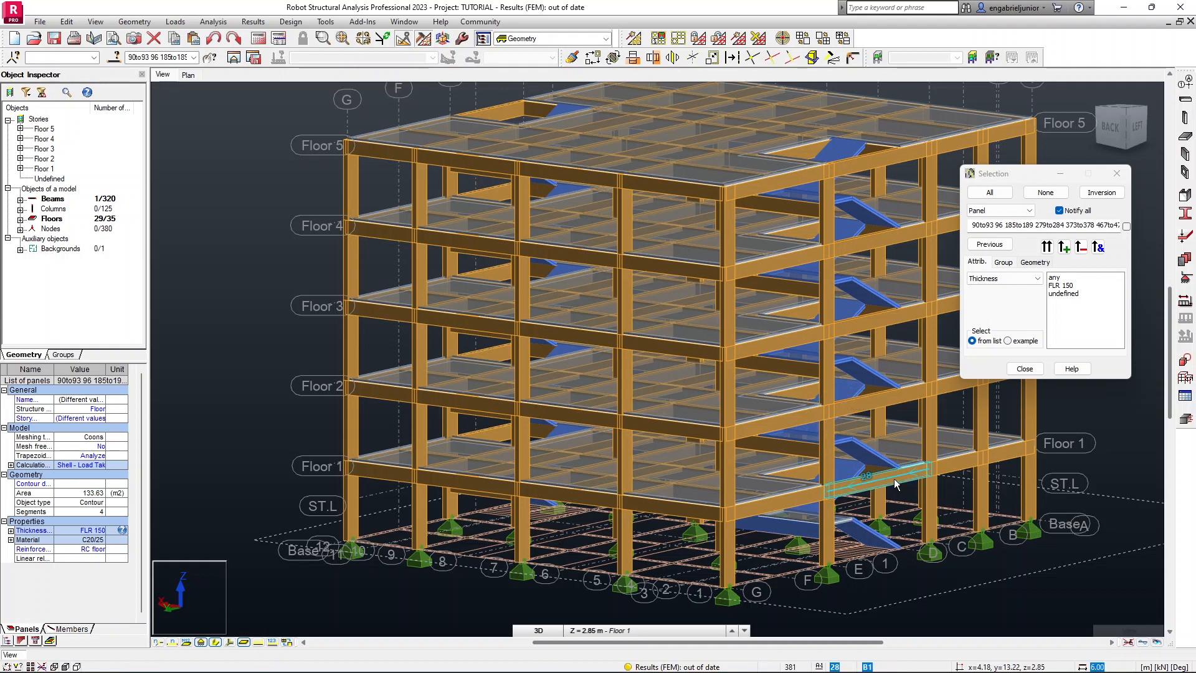
Add the unselected landing below Floor 1 of the left-side staircase to the selection.
{"action": "mouse_move", "coordinate": [884, 468]}
{"action": "middle_mouse_down", "text": "shift"}
{"action": "mouse_move", "coordinate": [876, 459]}
{"action": "mouse_move", "coordinate": [879, 473]}
{"action": "middle_mouse_up", "text": "shift"}
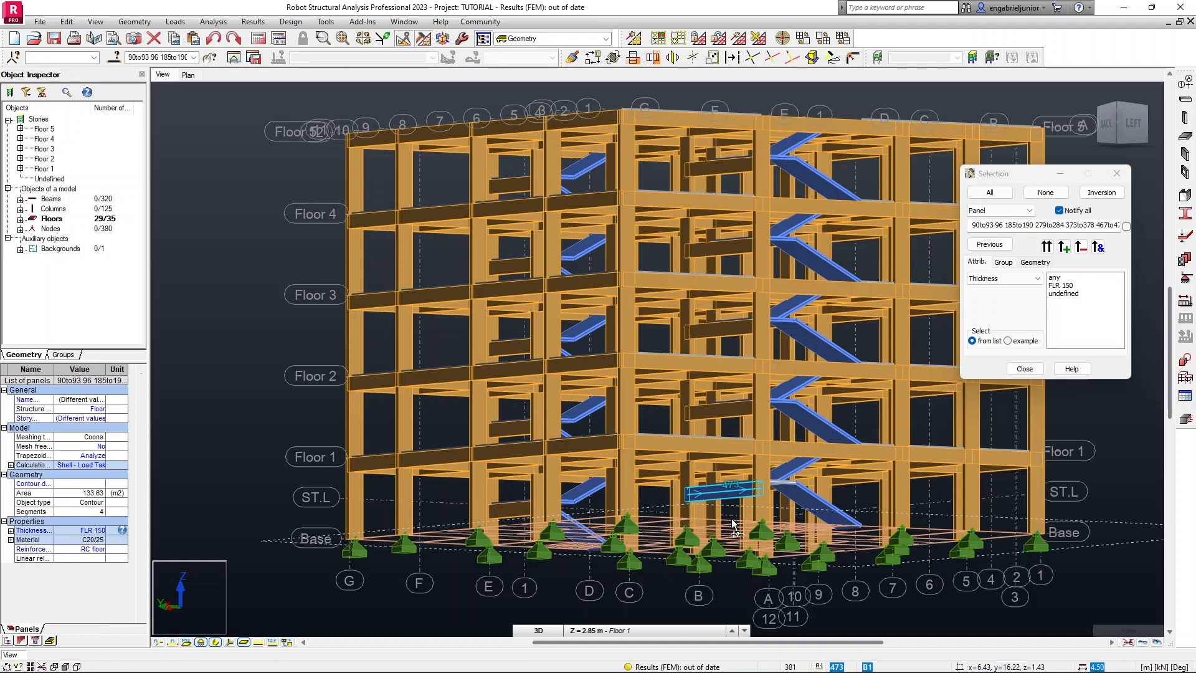
{"action": "middle_click_drag", "start_coordinate": [833, 498], "coordinate": [608, 525], "text": "shift"}
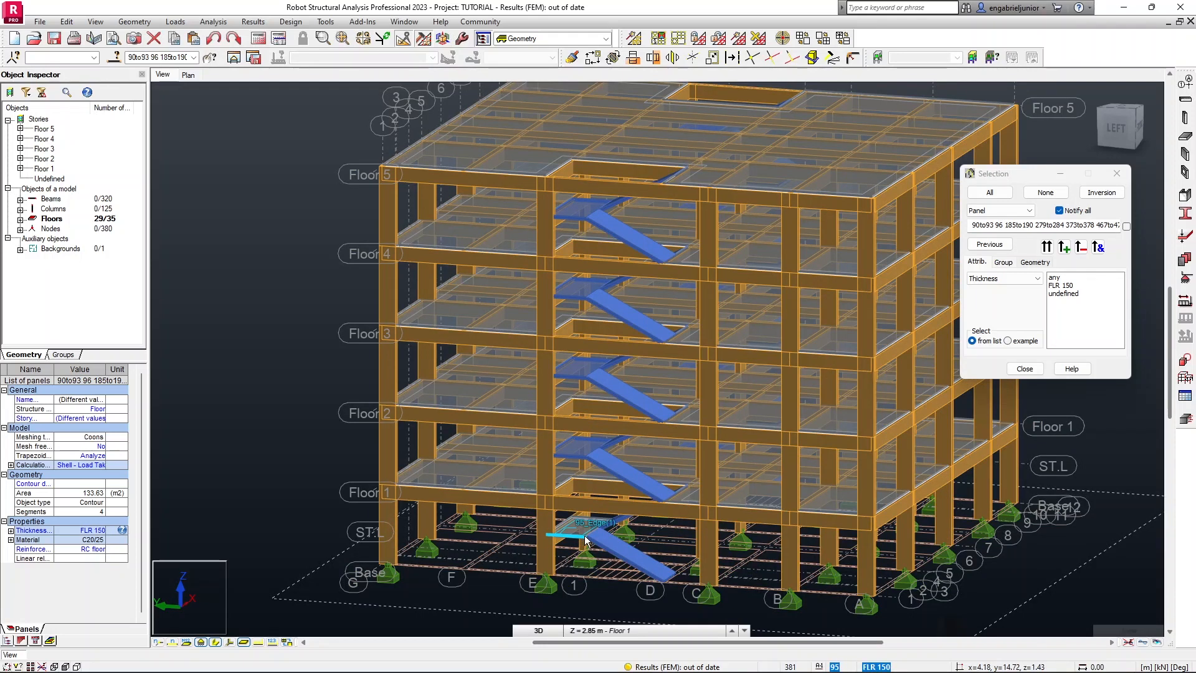
{"action": "left_click", "coordinate": [585, 541], "text": "ctrl"}
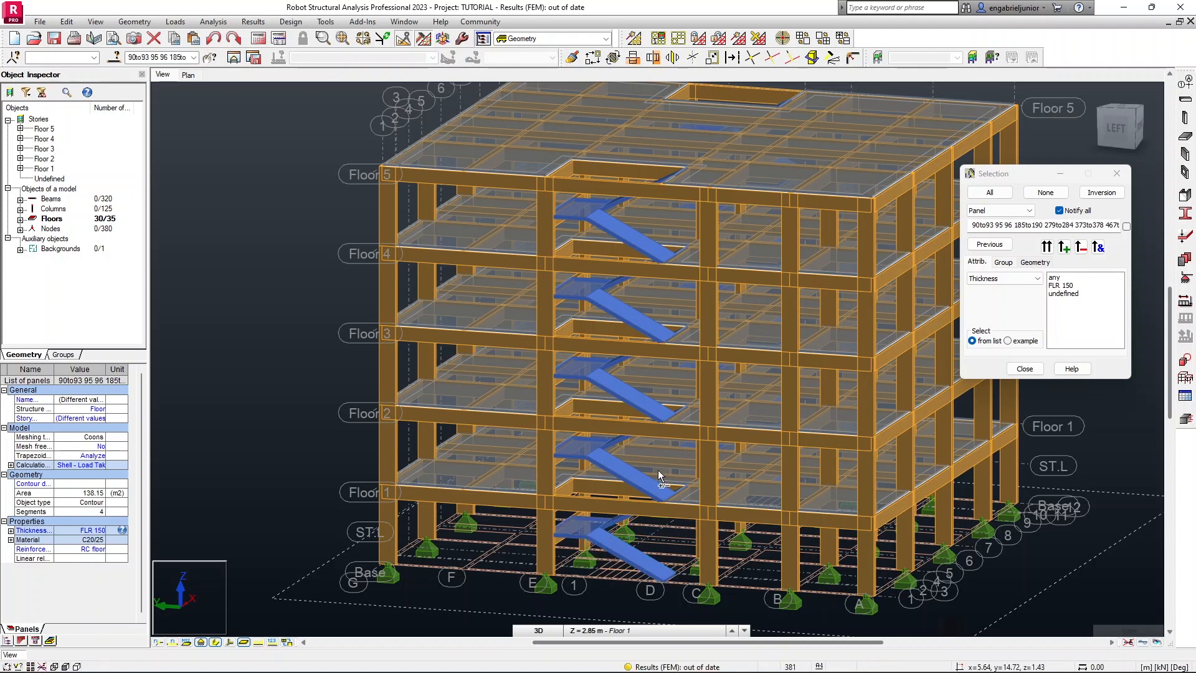
Isolate the selected staircase panels in a separate edit view and inspect both staircases from several sides.
{"action": "mouse_move", "coordinate": [693, 395]}
{"action": "middle_mouse_down", "text": "shift"}
{"action": "mouse_move", "coordinate": [704, 390]}
{"action": "mouse_move", "coordinate": [685, 391]}
{"action": "middle_mouse_up", "text": "shift"}
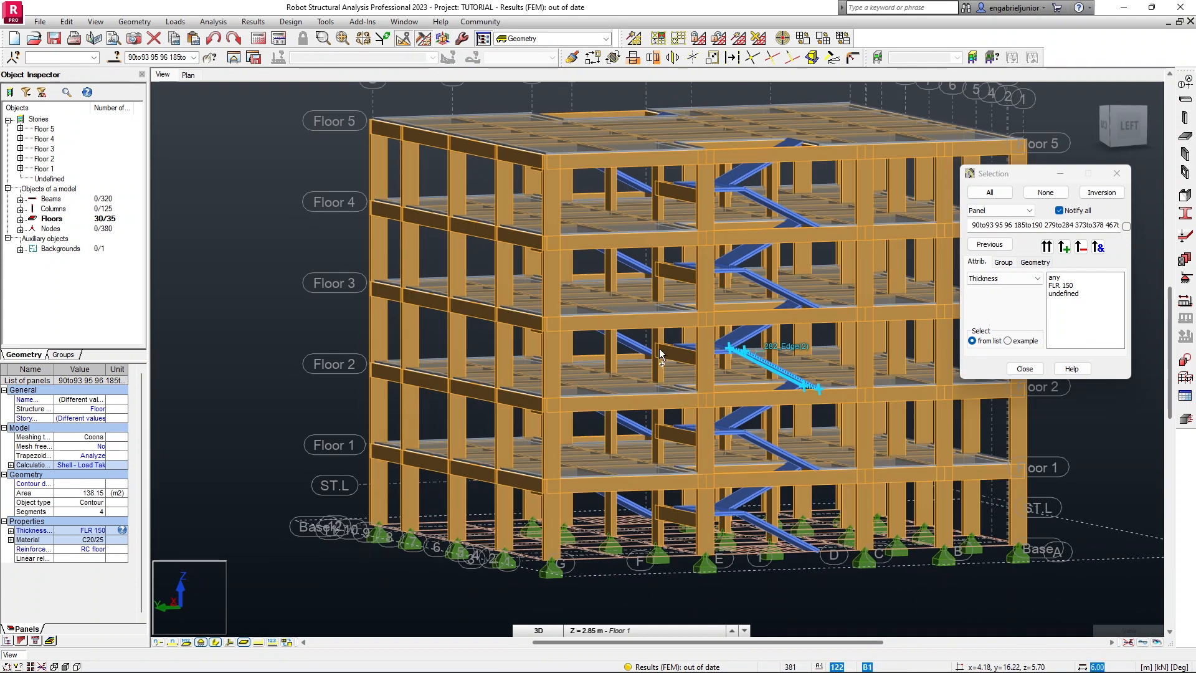
{"action": "left_click", "coordinate": [234, 61]}
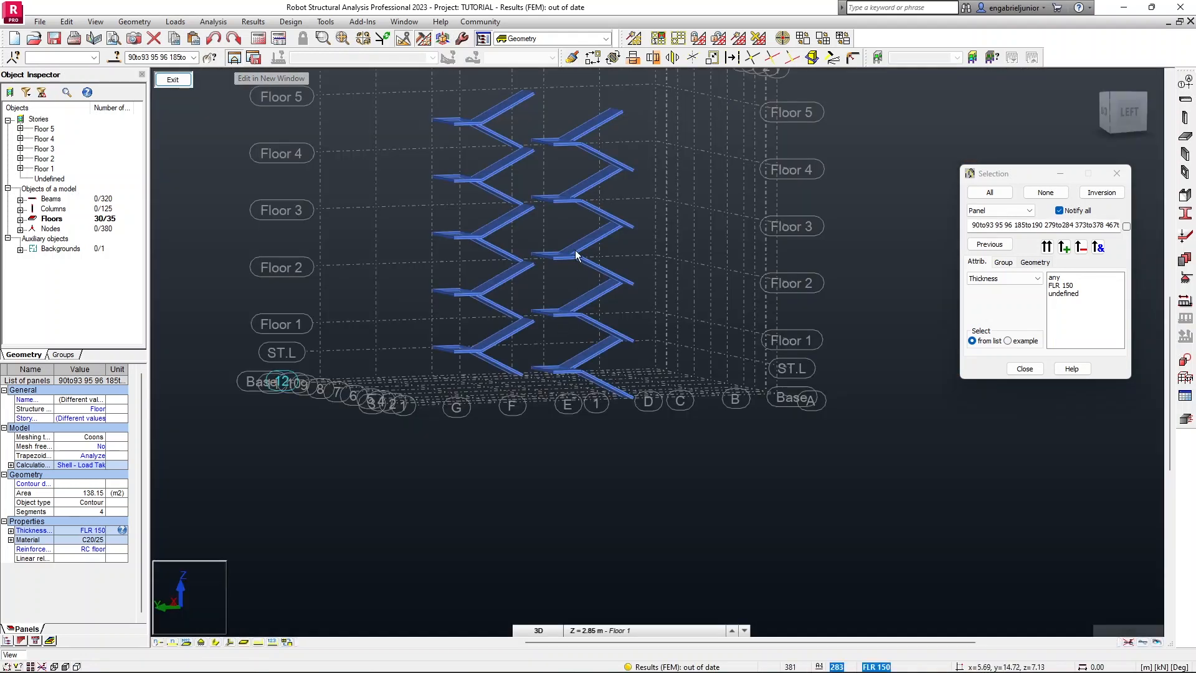
{"action": "middle_click_drag", "start_coordinate": [623, 217], "coordinate": [454, 169], "text": "shift"}
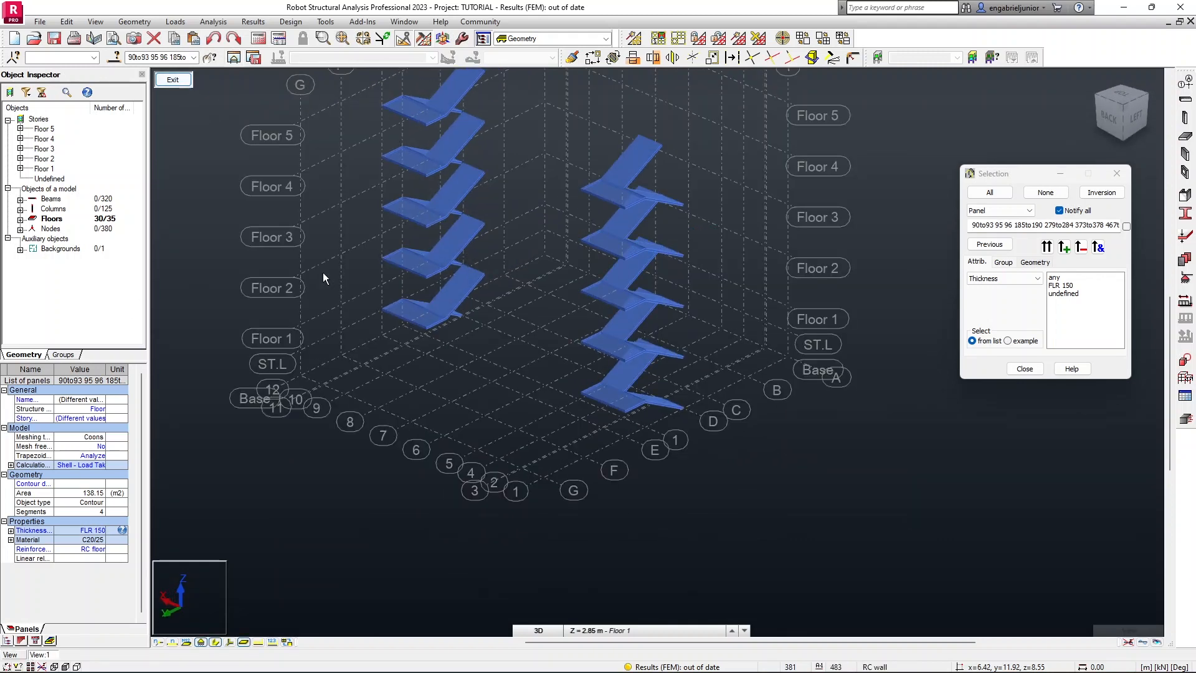
{"action": "middle_click_drag", "start_coordinate": [535, 282], "coordinate": [468, 268], "text": "shift"}
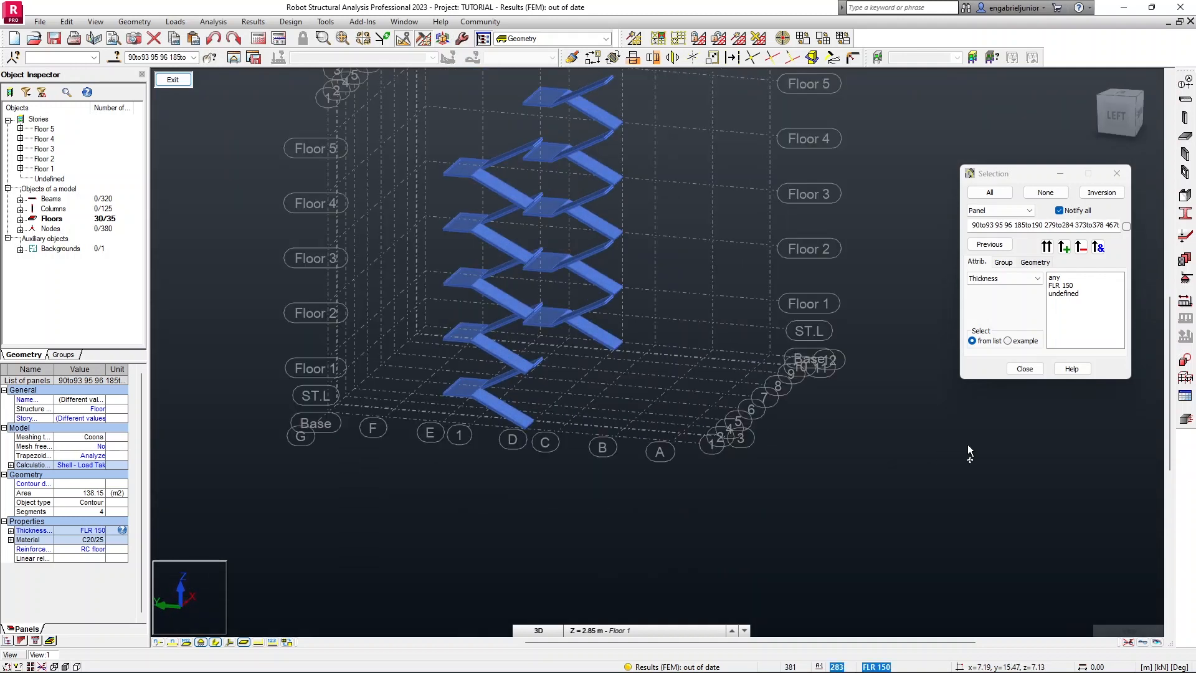
Save the selected panels as a teal group named STAIRCASE SLABS.
{"action": "left_click_drag", "start_coordinate": [1004, 172], "coordinate": [799, 135]}
{"action": "left_click", "coordinate": [798, 224]}
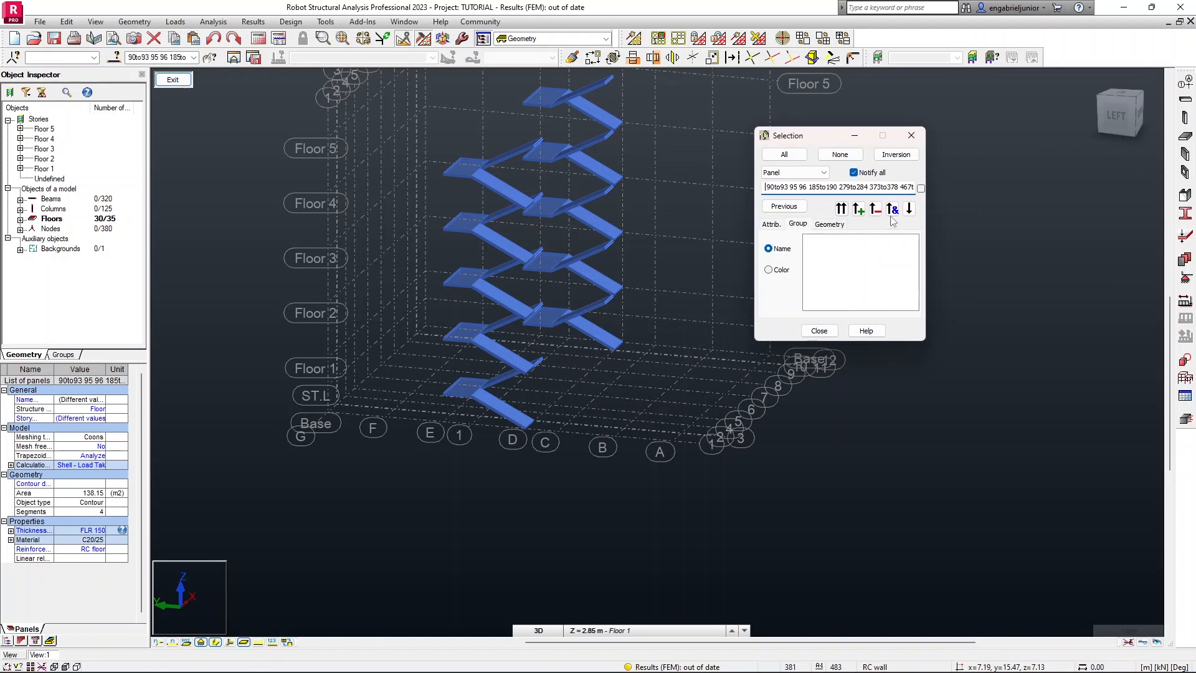
{"action": "left_click", "coordinate": [909, 209]}
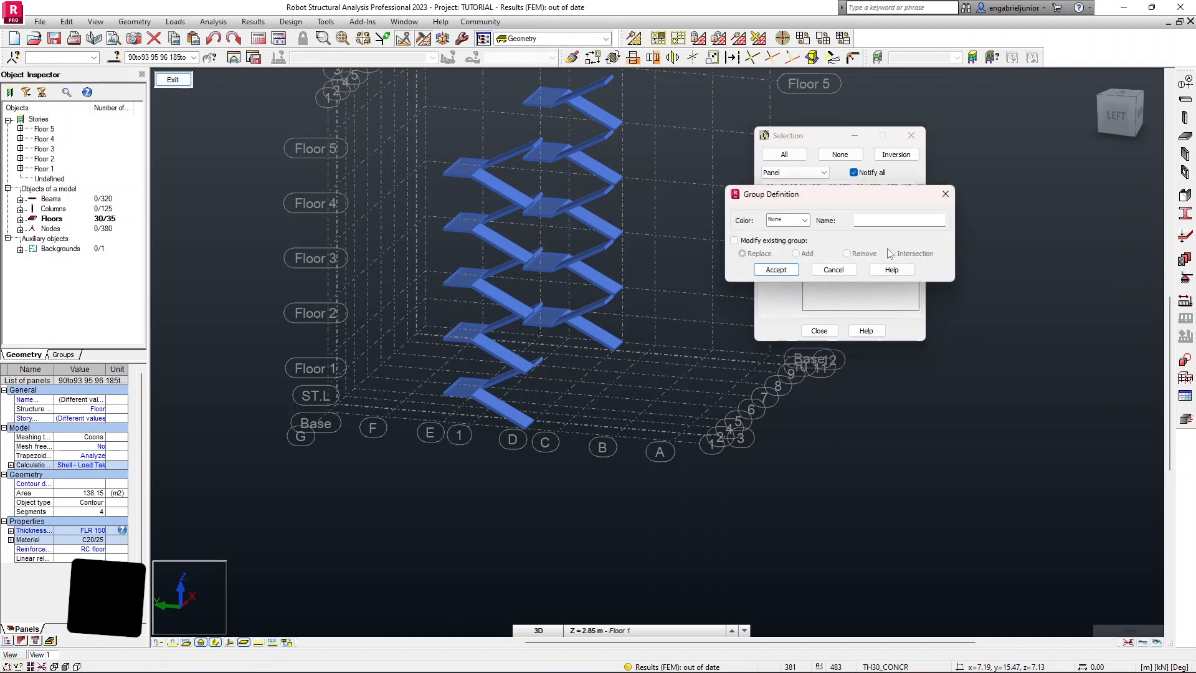
{"action": "left_click", "coordinate": [805, 220]}
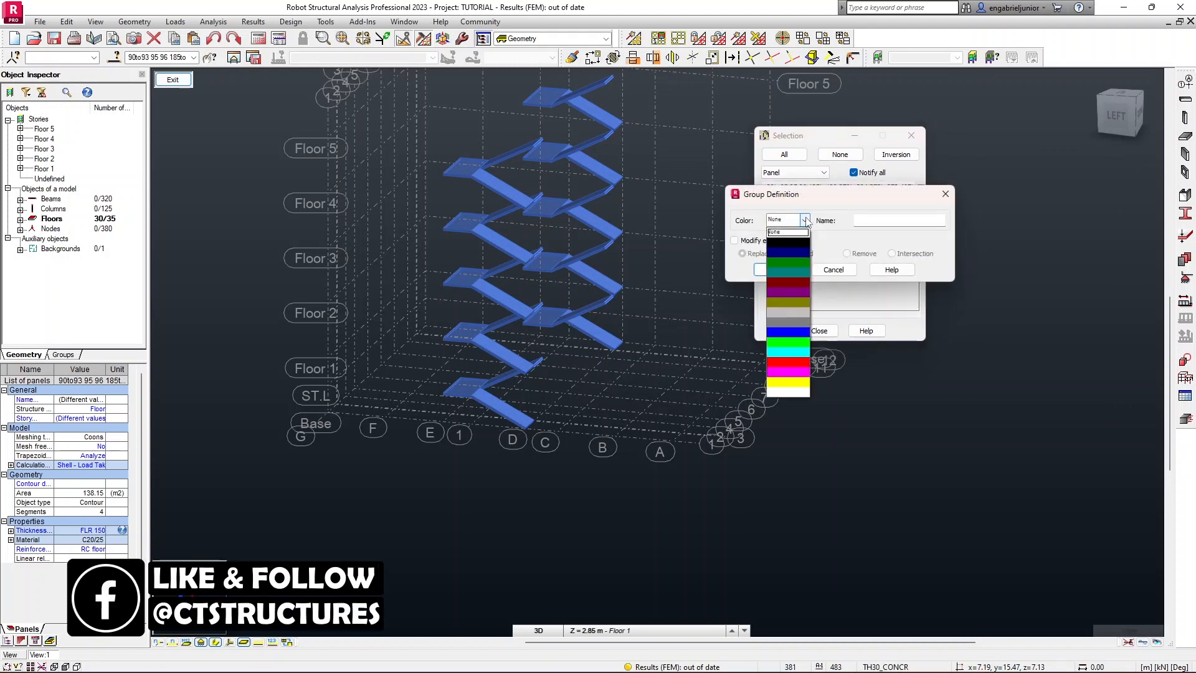
{"action": "left_click", "coordinate": [795, 273]}
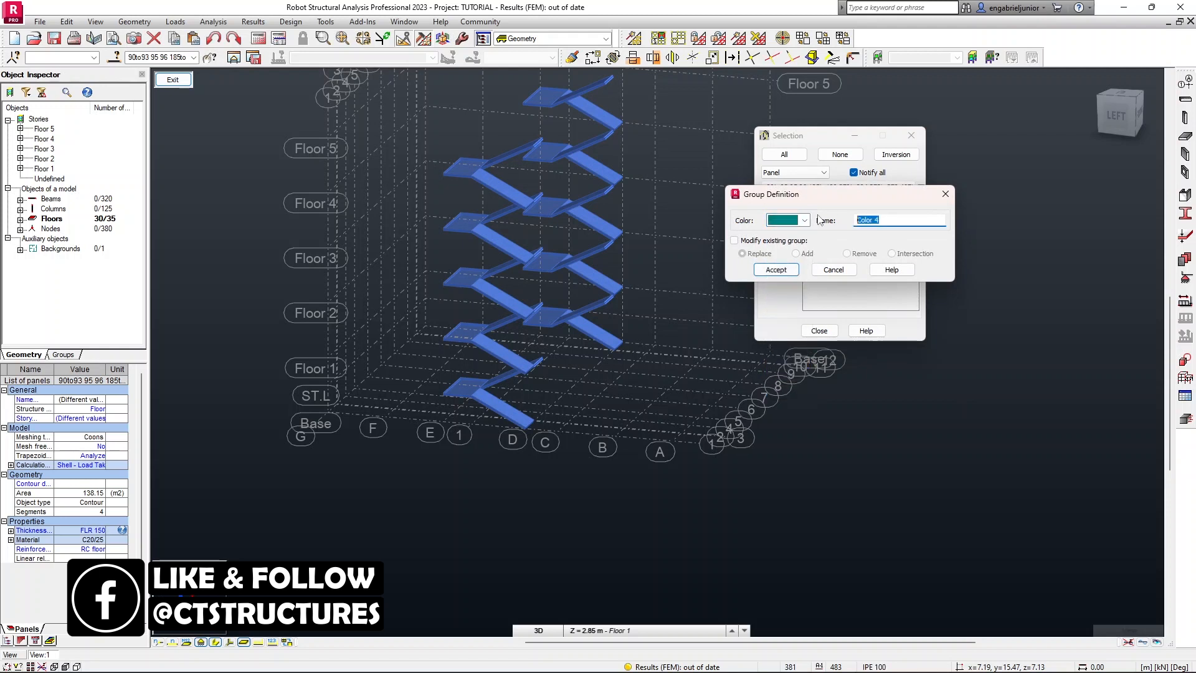
{"action": "type", "text": "STAIRCASE "}
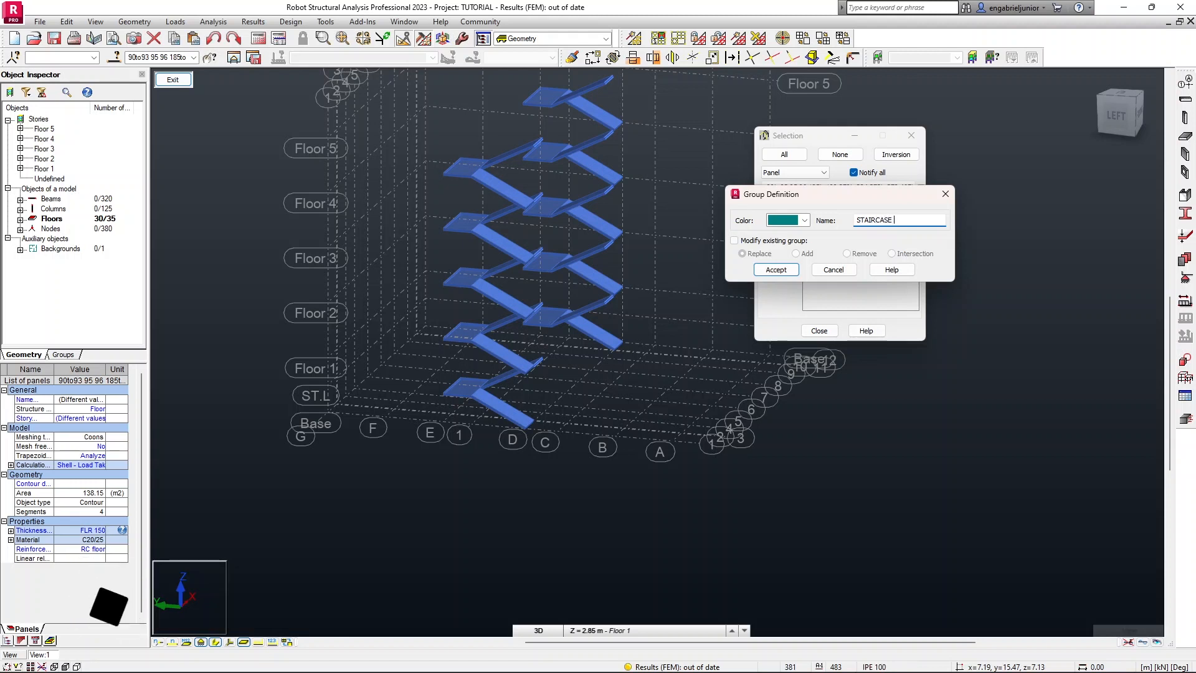
{"action": "type", "text": "SLABS"}
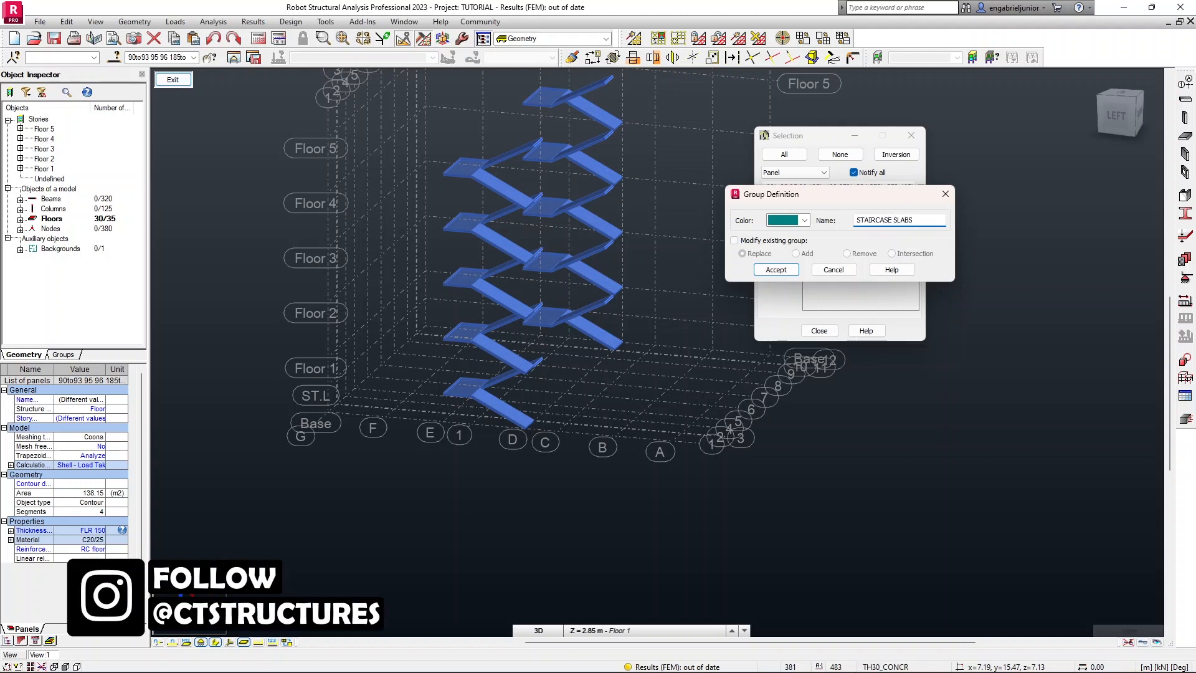
{"action": "left_click", "coordinate": [790, 272]}
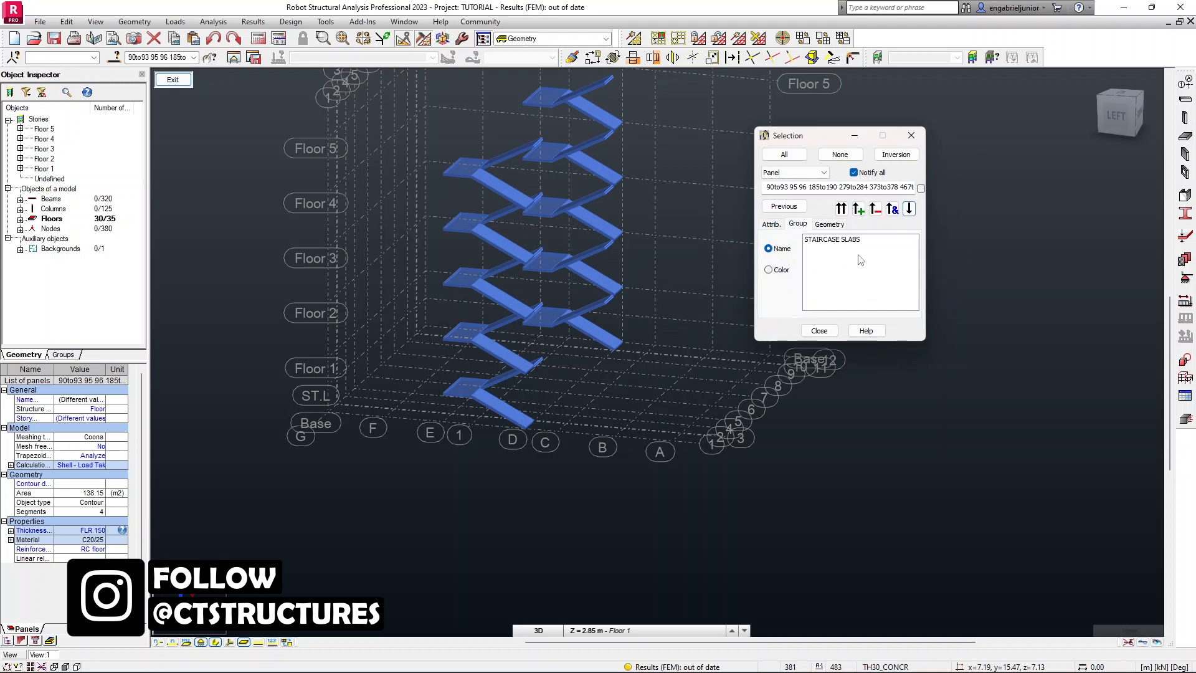
Leave the isolated view to return to the full building model and clear the panel selection.
{"action": "left_click_drag", "start_coordinate": [803, 135], "coordinate": [953, 134]}
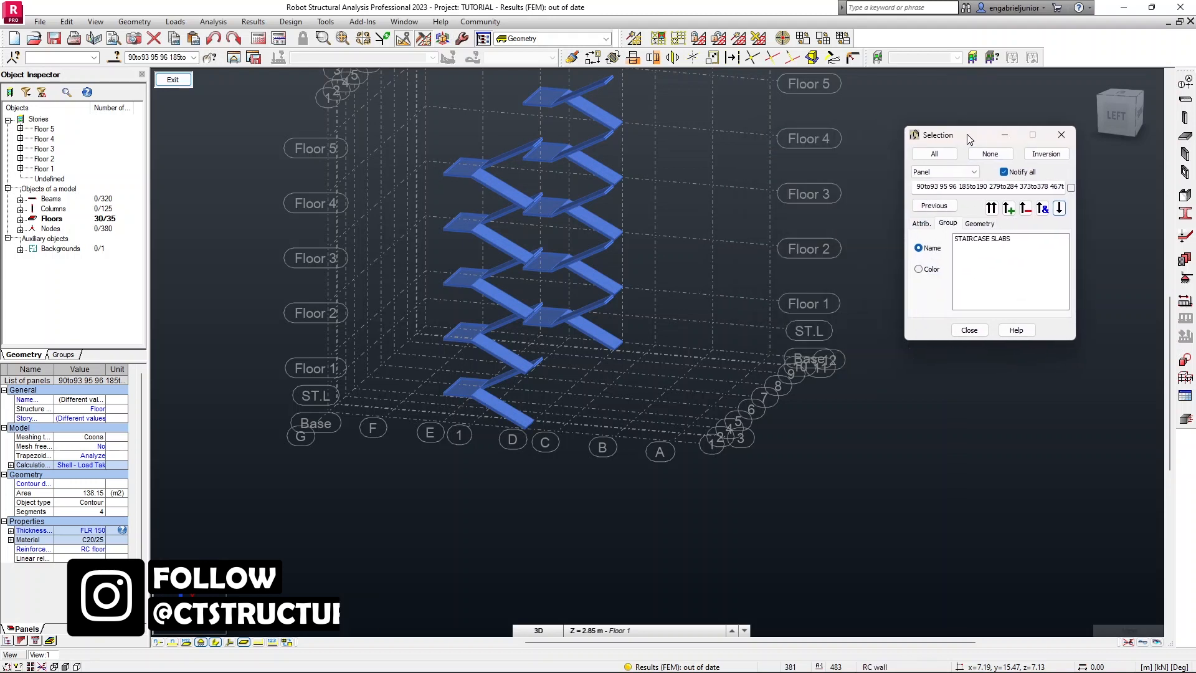
{"action": "left_click", "coordinate": [174, 84]}
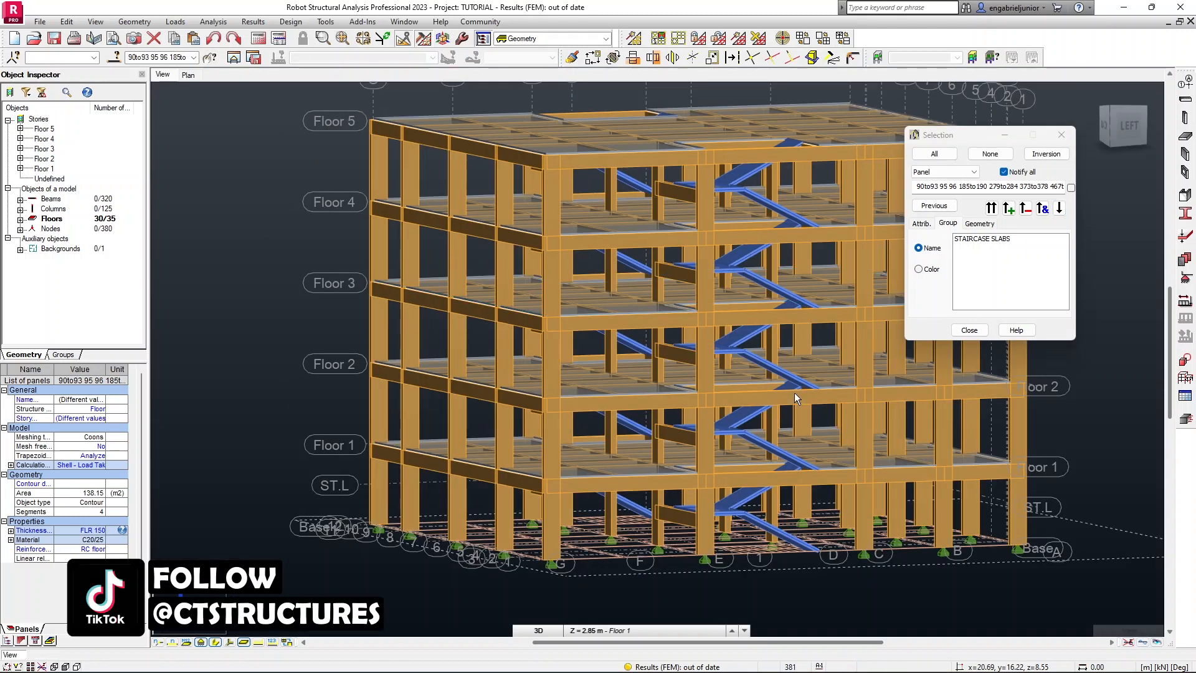
{"action": "left_click", "coordinate": [796, 393]}
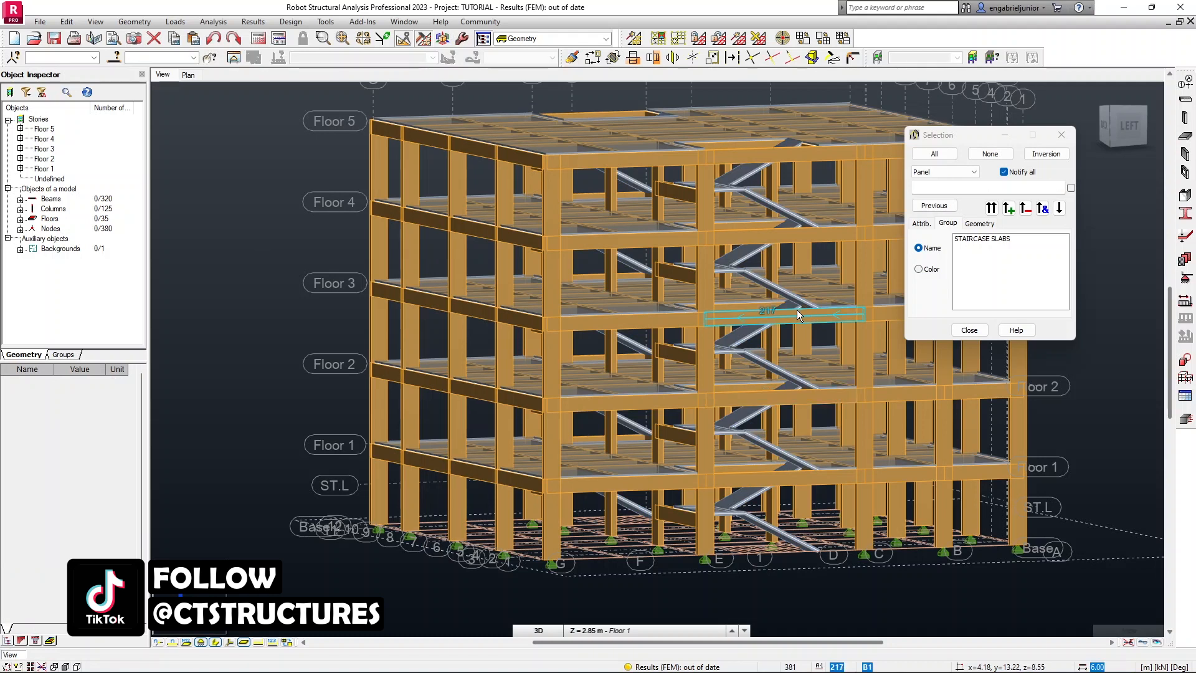
{"action": "scroll", "coordinate": [790, 307], "scroll_direction": "down", "scroll_amount": 1}
{"action": "scroll", "coordinate": [779, 274], "scroll_direction": "up", "scroll_amount": 1}
{"action": "middle_click_drag", "start_coordinate": [750, 273], "coordinate": [578, 274]}
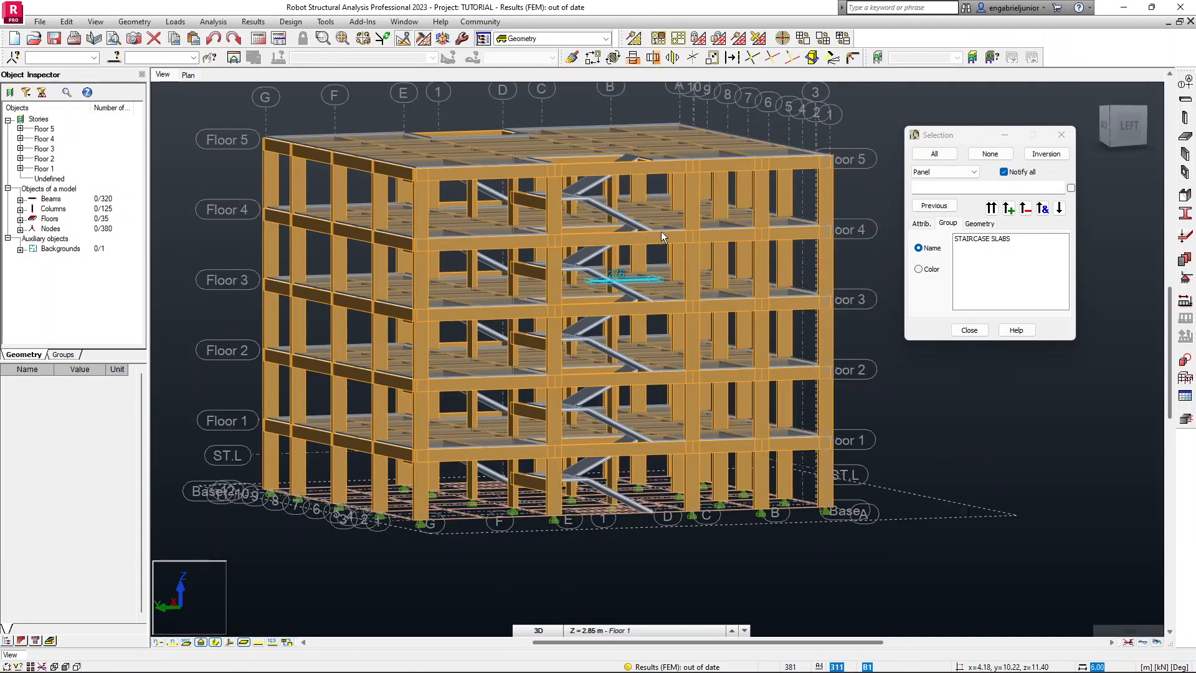
Select all panels with the FLR 150 thickness.
{"action": "left_click", "coordinate": [921, 223]}
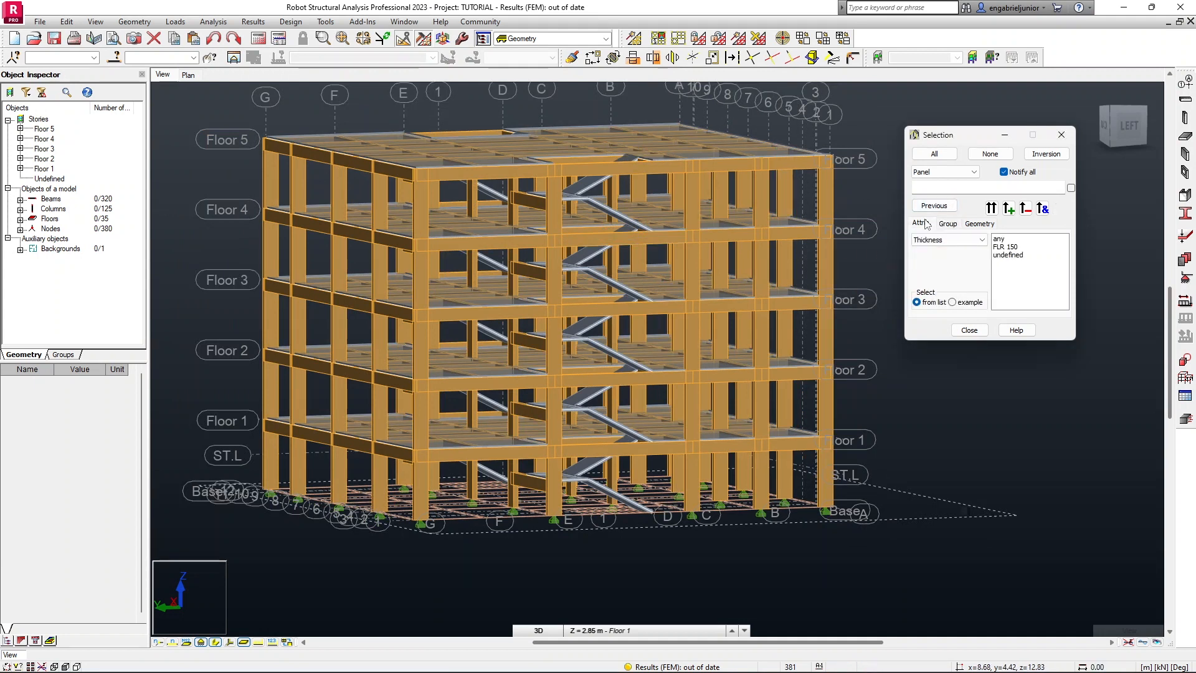
{"action": "left_click", "coordinate": [1008, 247]}
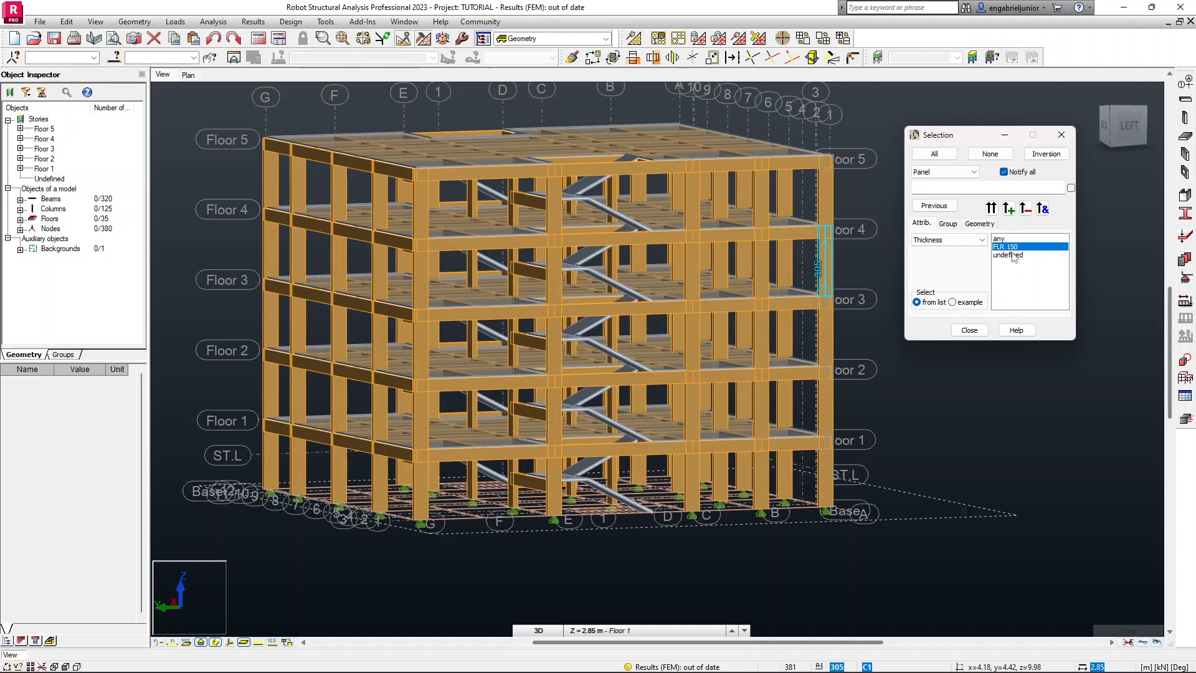
{"action": "left_click", "coordinate": [994, 213]}
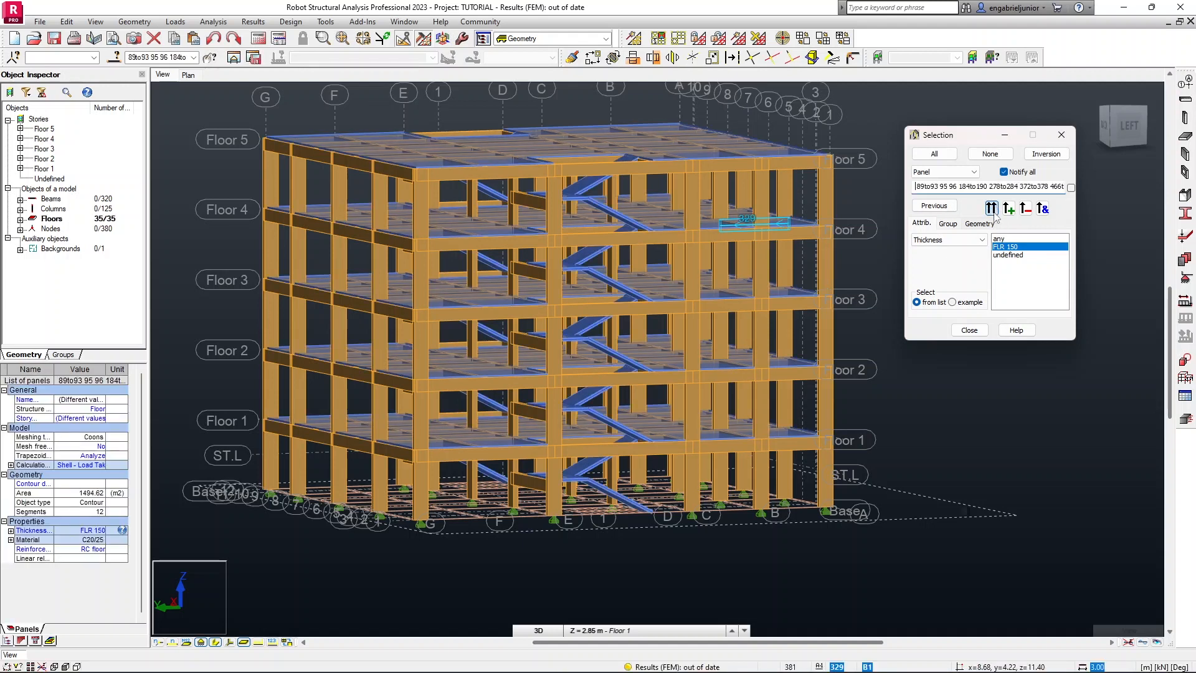
Remove the STAIRCASE SLABS group from the current panel selection.
{"action": "left_click", "coordinate": [948, 223]}
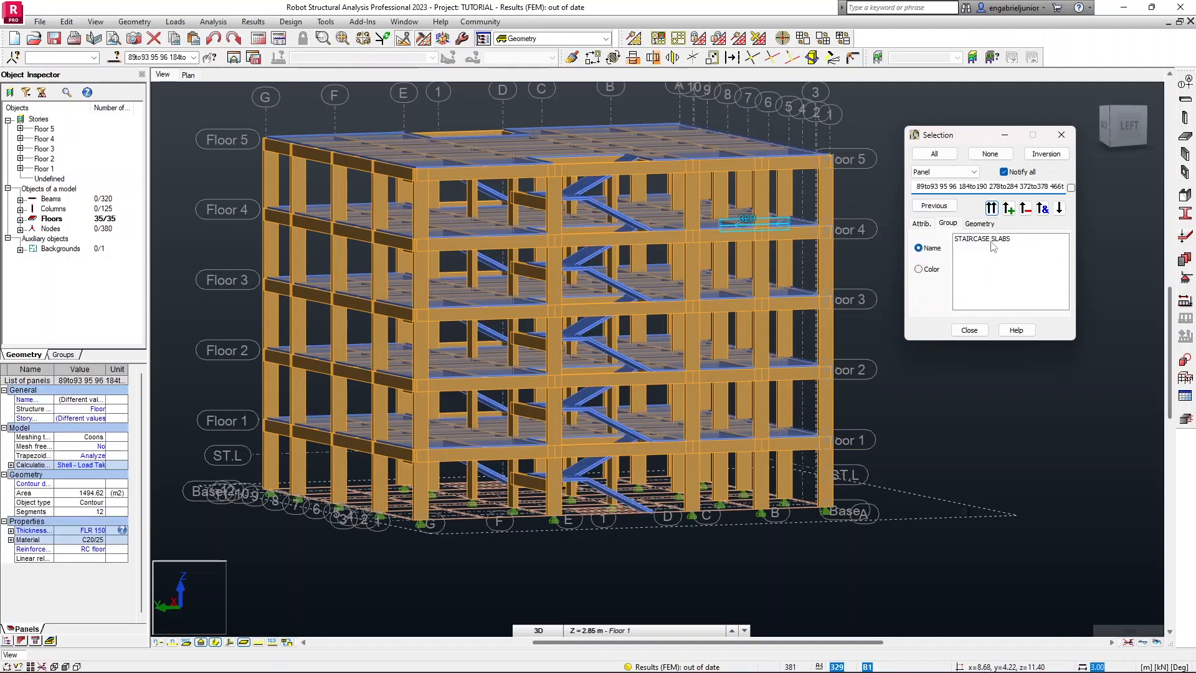
{"action": "left_click", "coordinate": [1006, 239]}
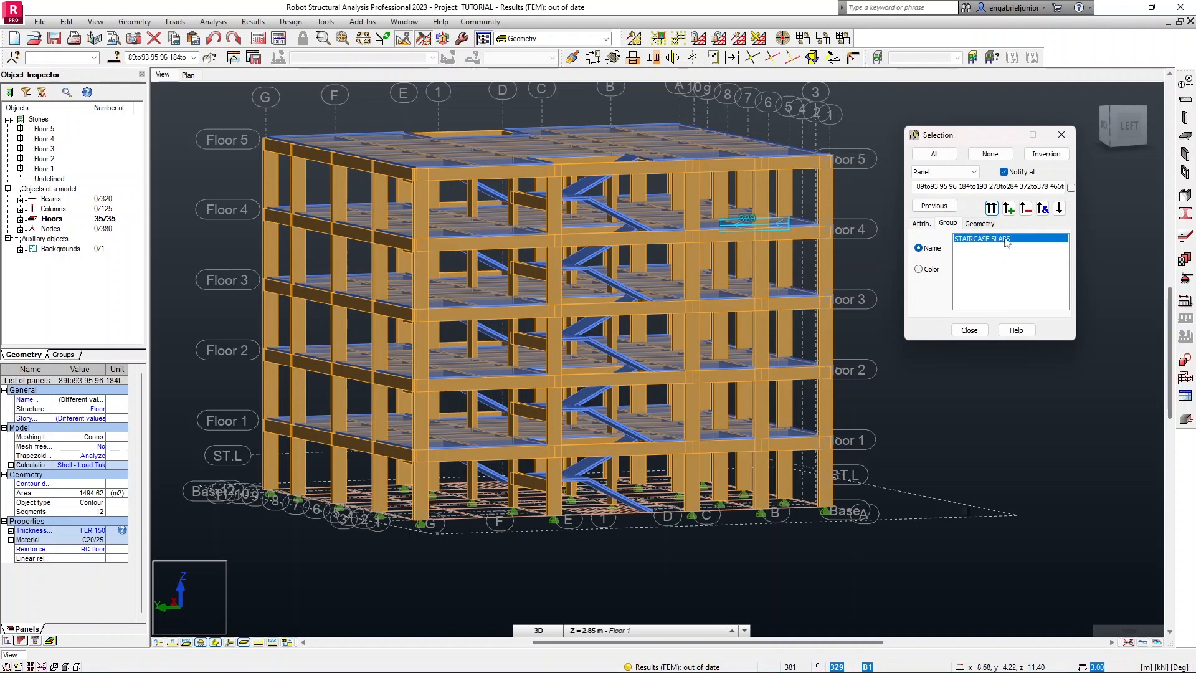
{"action": "left_click", "coordinate": [1024, 207]}
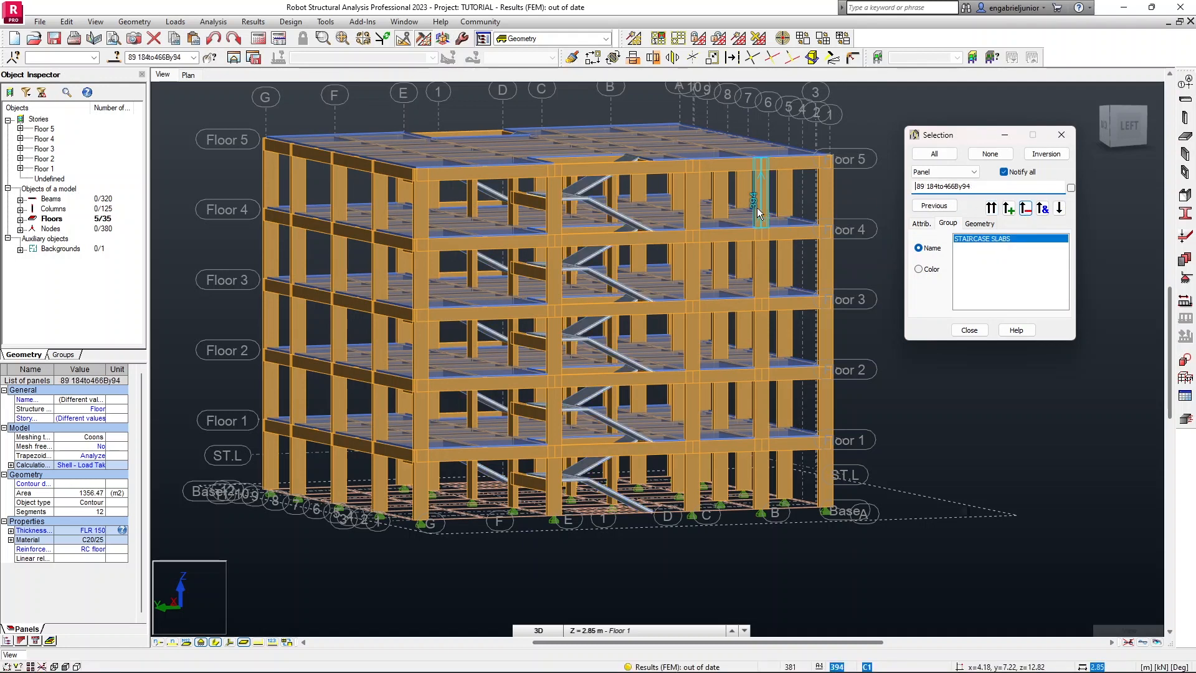
Save the remaining selected floor panels as a dark red group named FLOOR SLABS.
{"action": "middle_click_drag", "start_coordinate": [726, 230], "coordinate": [694, 245], "text": "shift"}
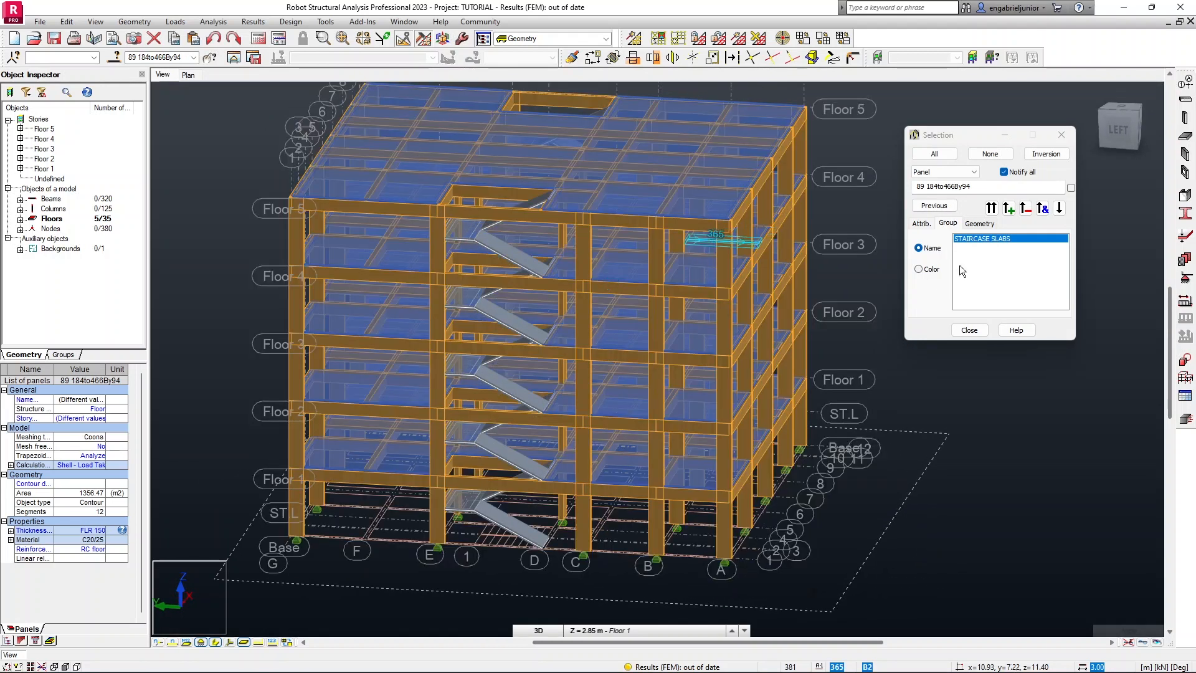
{"action": "left_click", "coordinate": [1059, 208]}
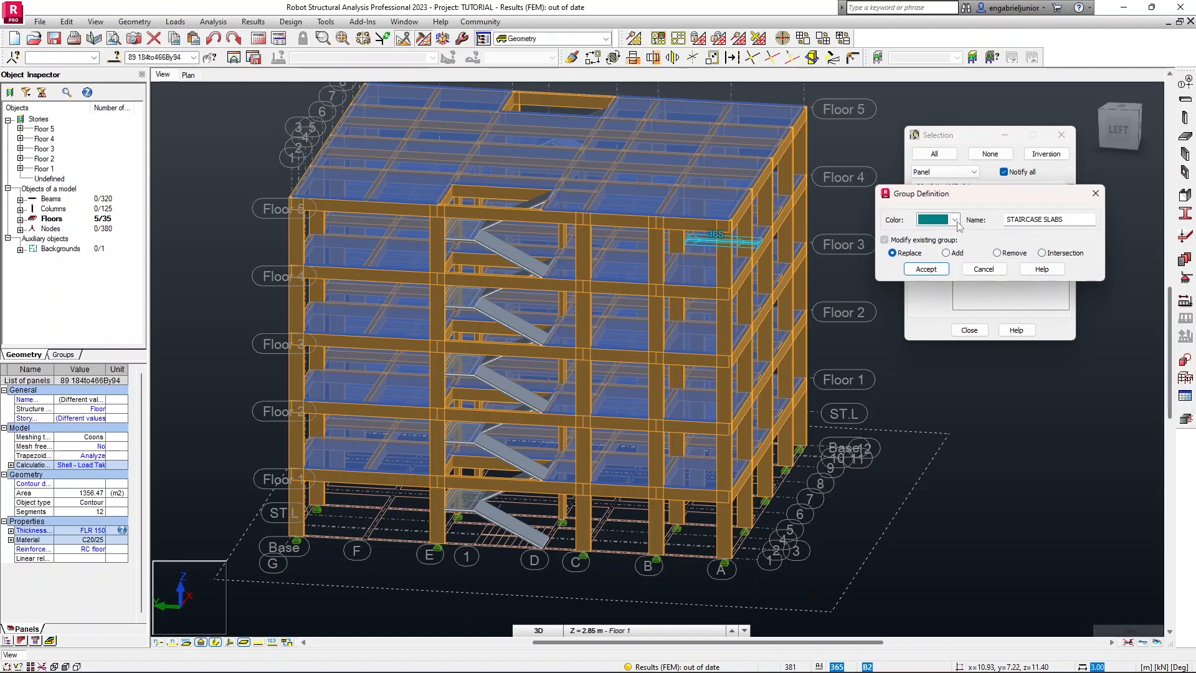
{"action": "left_click", "coordinate": [955, 222]}
{"action": "left_click", "coordinate": [947, 282]}
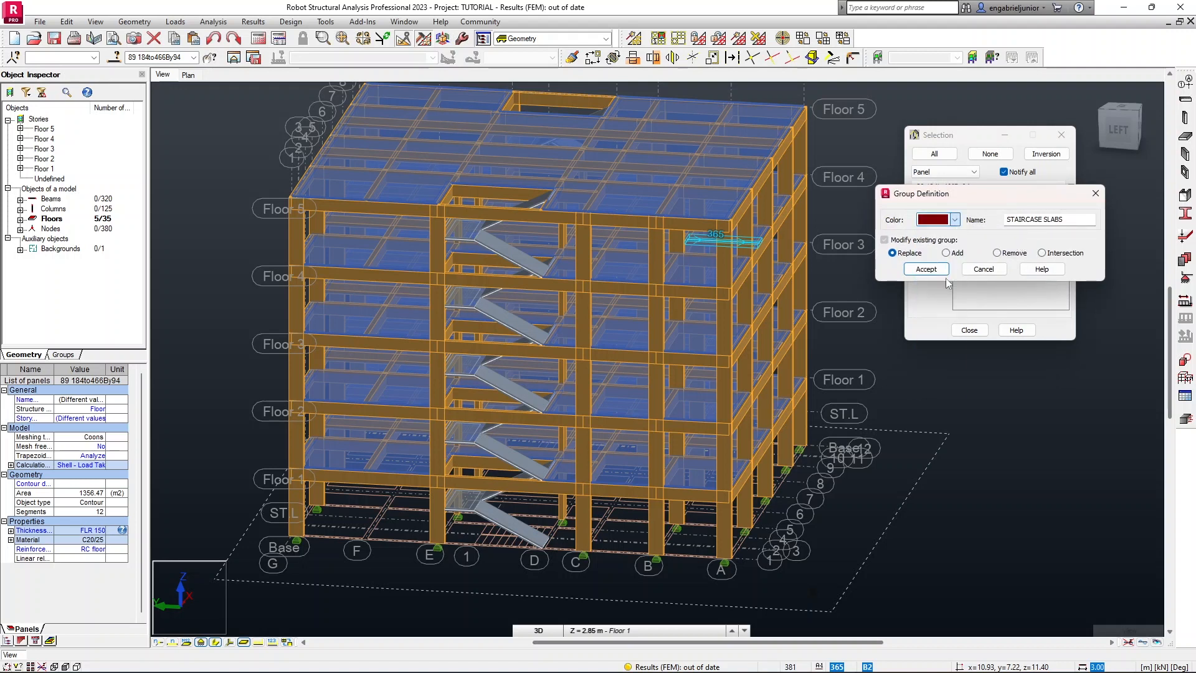
{"action": "left_click_drag", "start_coordinate": [1041, 220], "coordinate": [980, 229]}
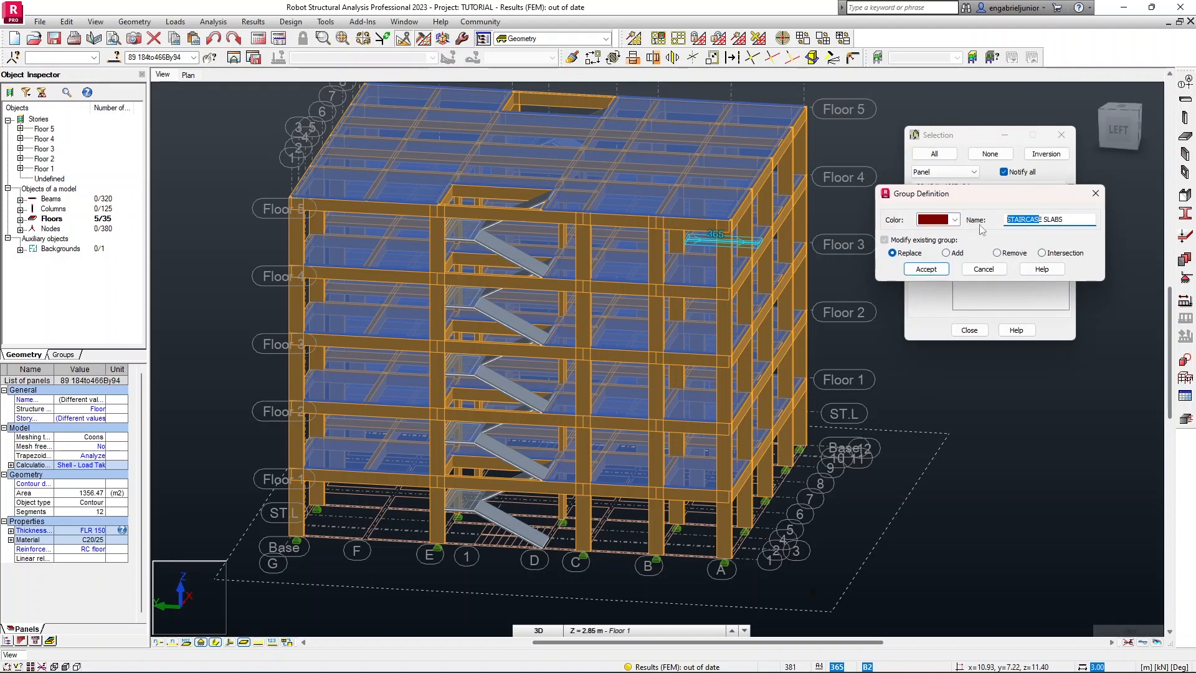
{"action": "key", "text": "BackSpace"}
{"action": "left_click", "coordinate": [939, 270]}
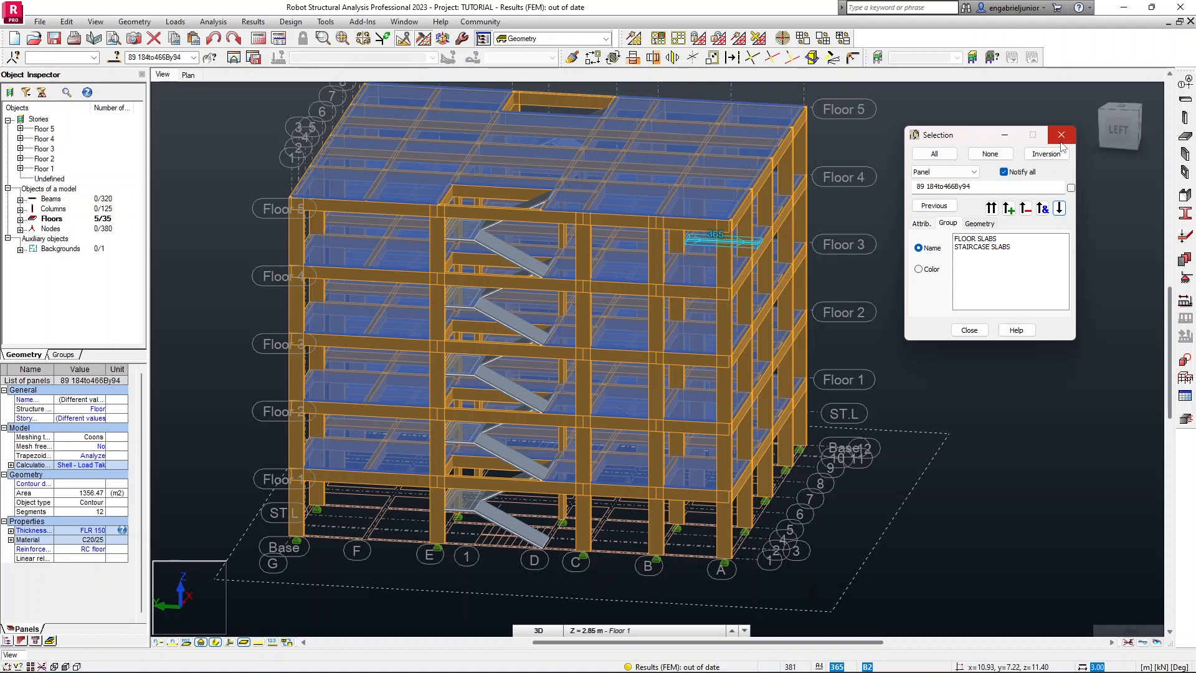
Switch the selection to members and select all those with section B2.
{"action": "left_click", "coordinate": [973, 173]}
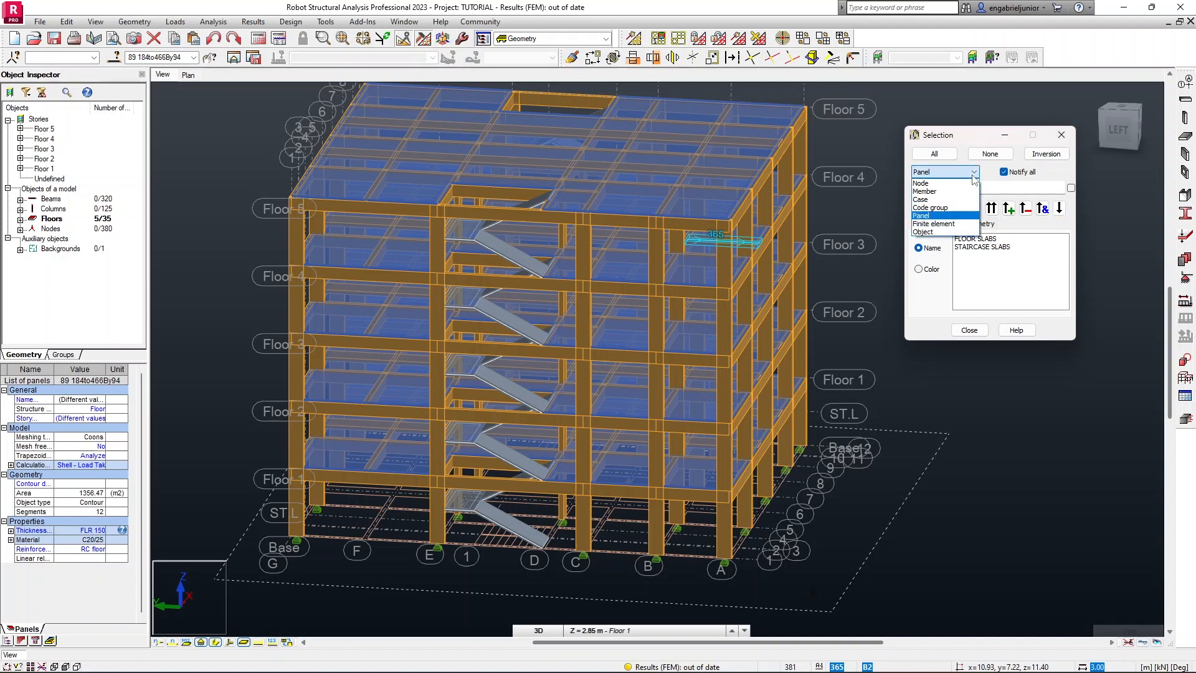
{"action": "left_click", "coordinate": [942, 193]}
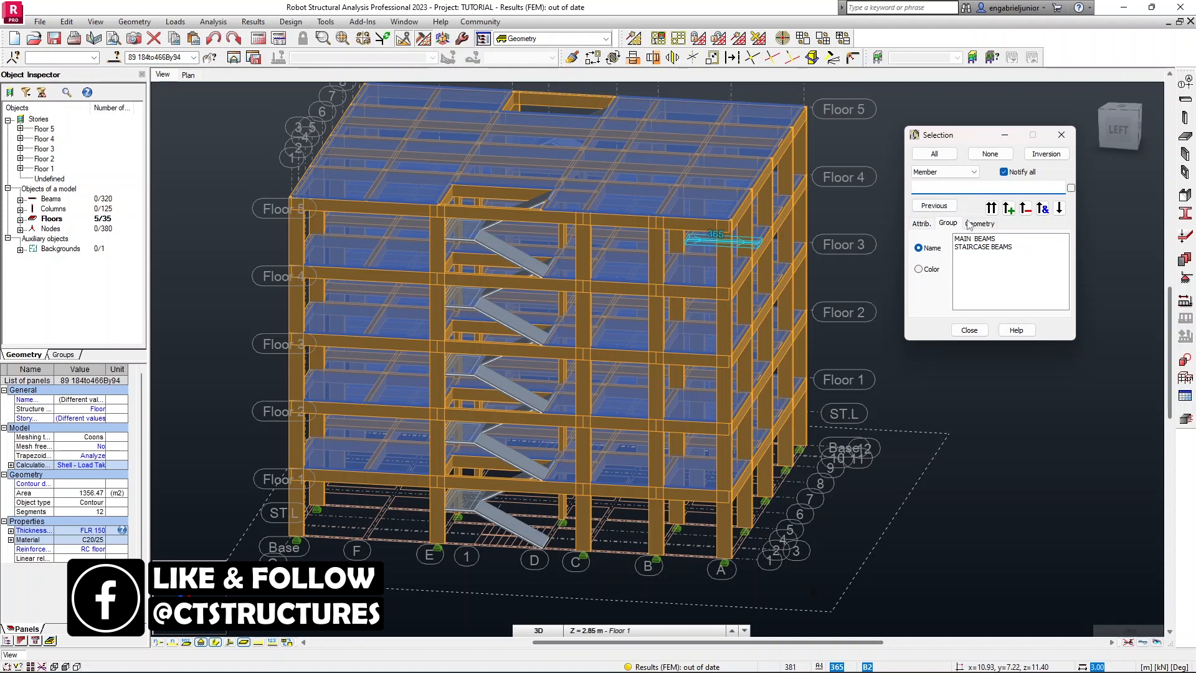
{"action": "left_click", "coordinate": [922, 224]}
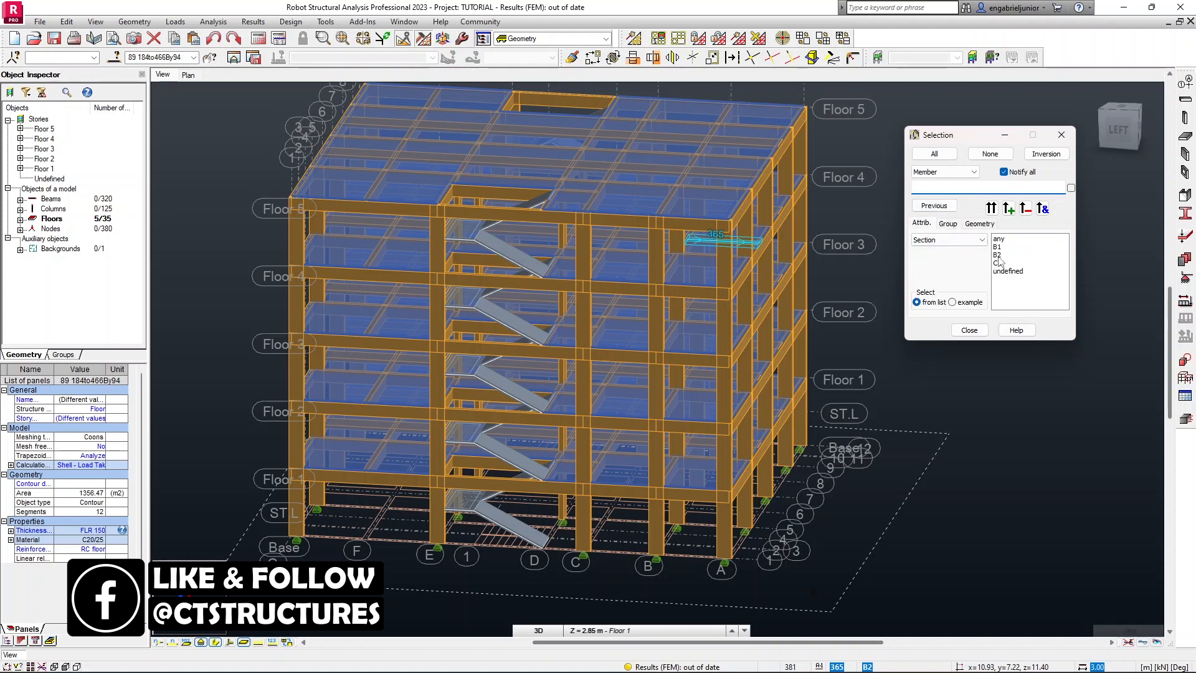
{"action": "left_click", "coordinate": [998, 255]}
{"action": "left_click", "coordinate": [991, 208]}
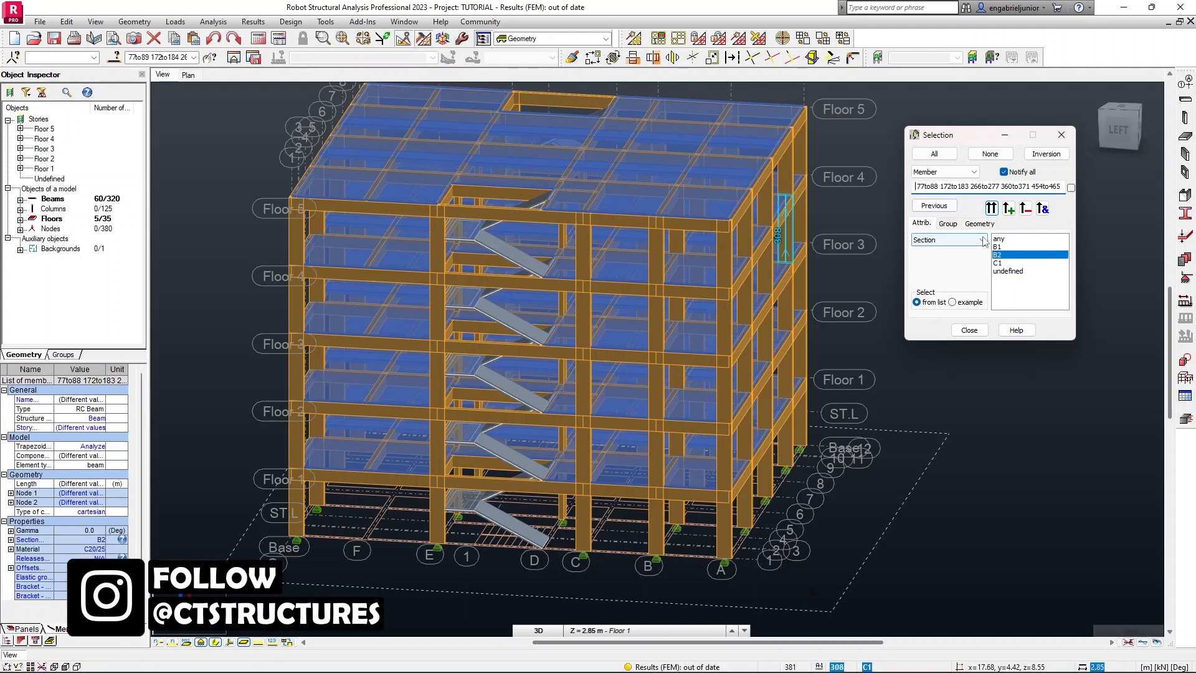
Save the selected B2 members as a purple group named FLAT BEAMS.
{"action": "left_click", "coordinate": [947, 223]}
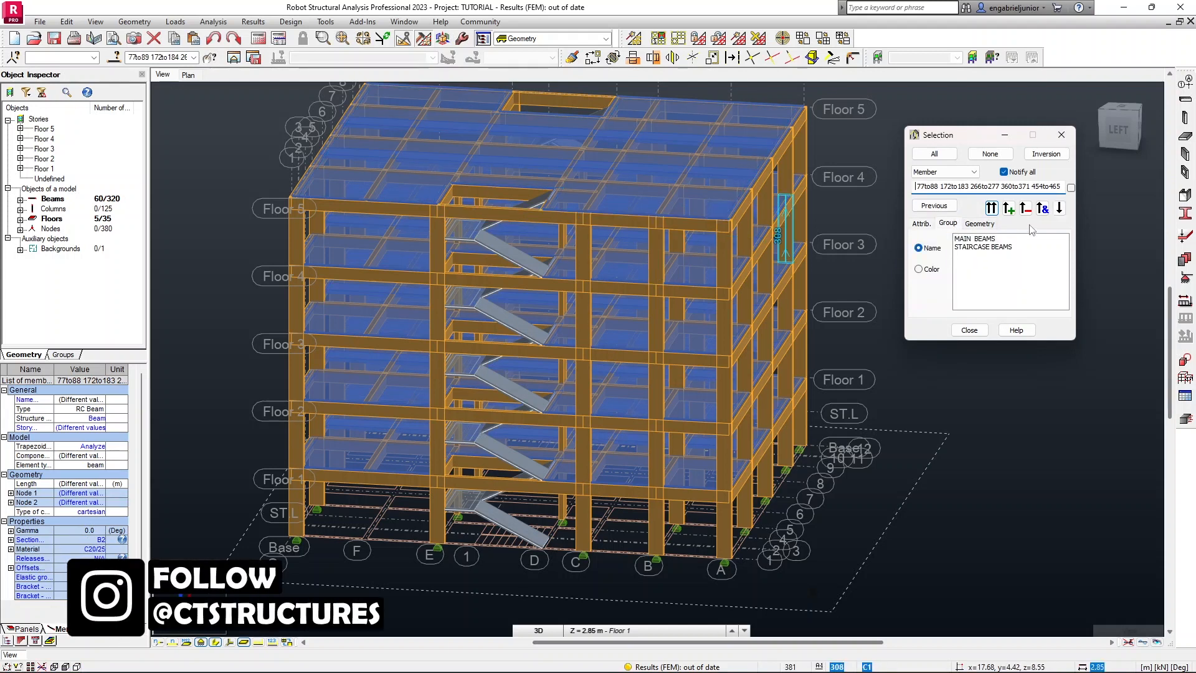
{"action": "double_click", "coordinate": [1015, 272]}
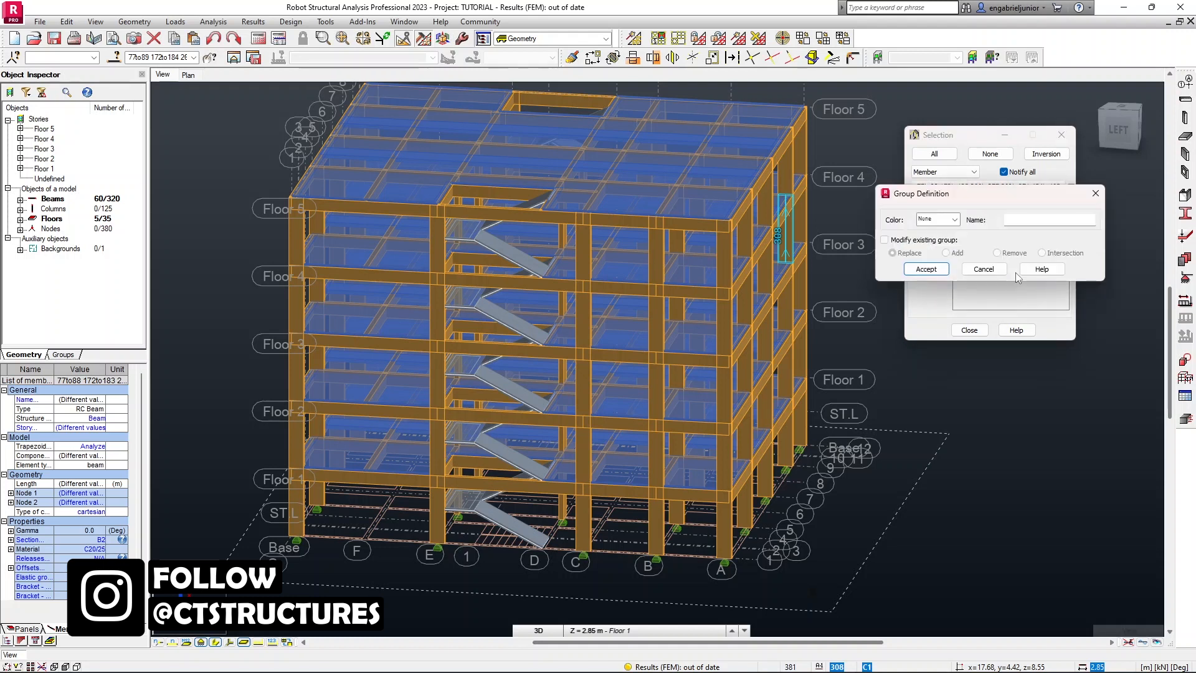
{"action": "left_click", "coordinate": [954, 219]}
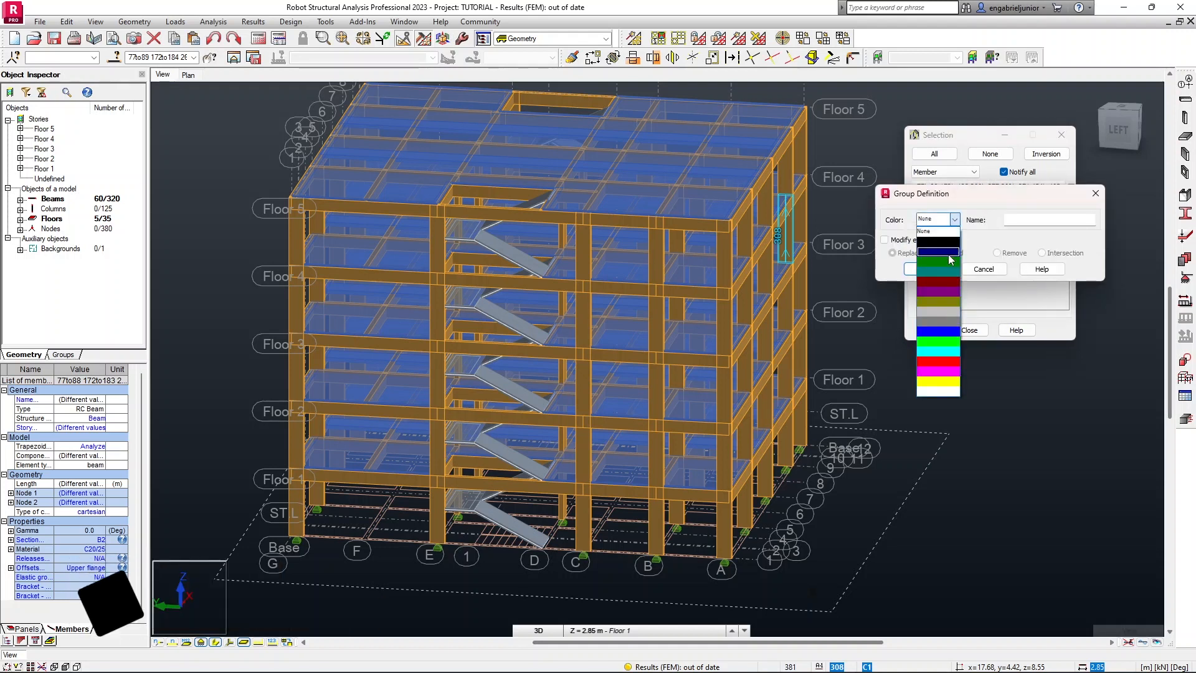
{"action": "left_click", "coordinate": [950, 291]}
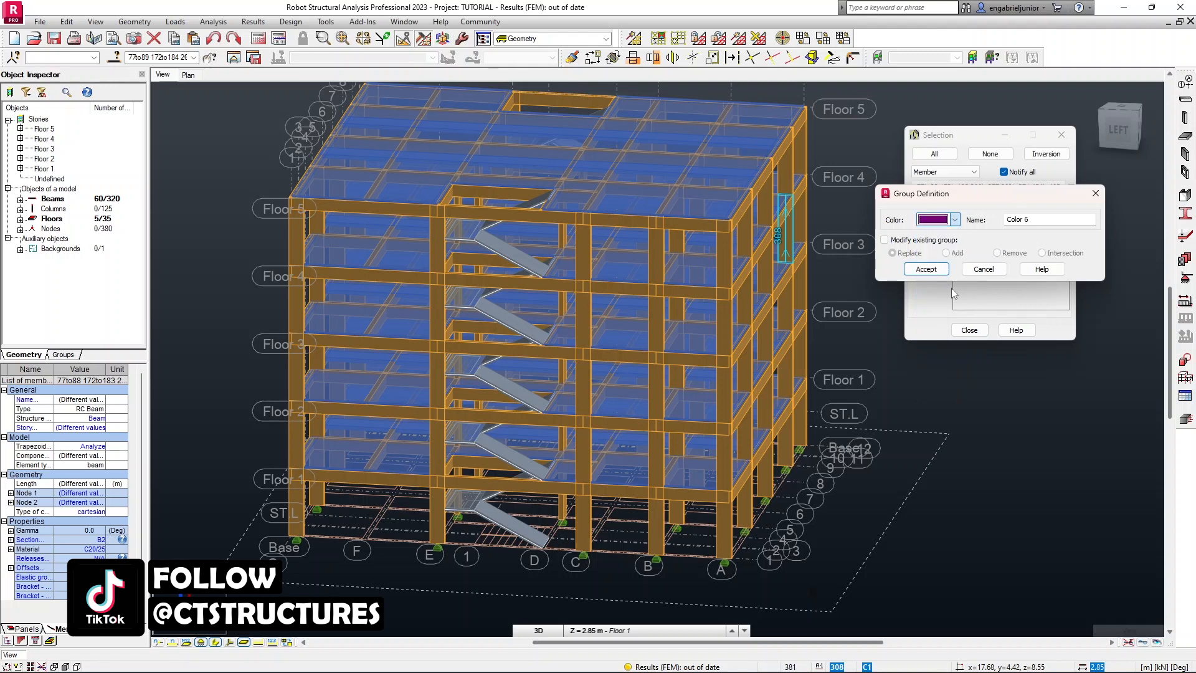
{"action": "type", "text": "FLAT BEAMS"}
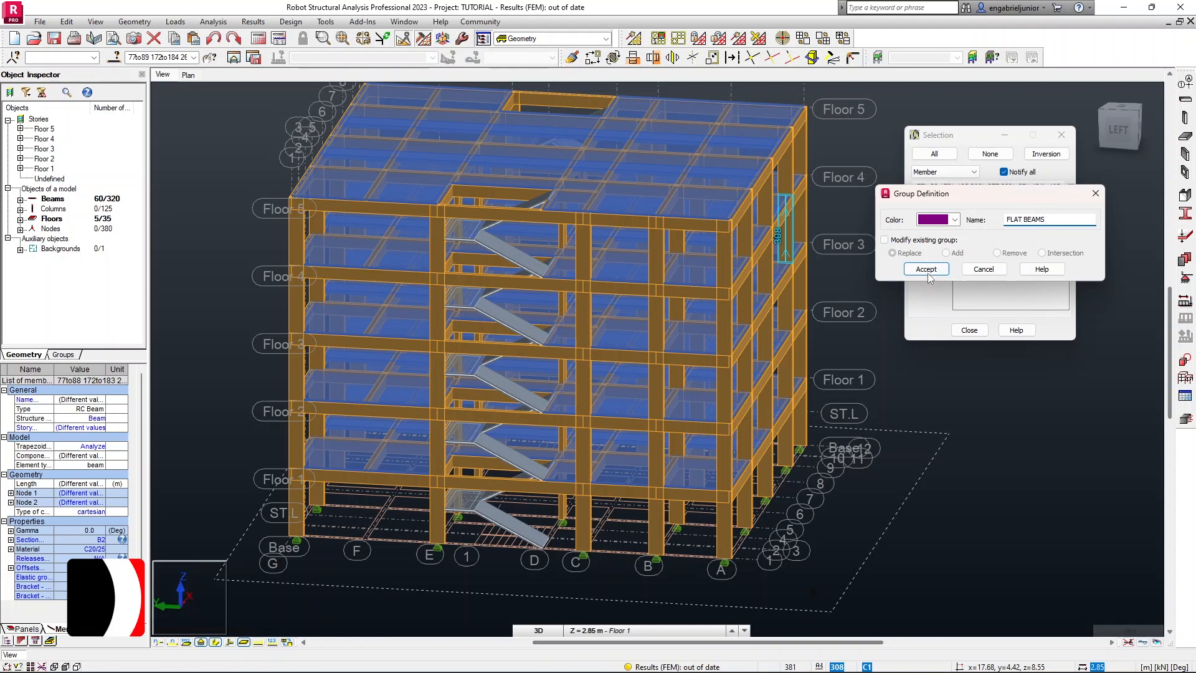
{"action": "left_click", "coordinate": [927, 270]}
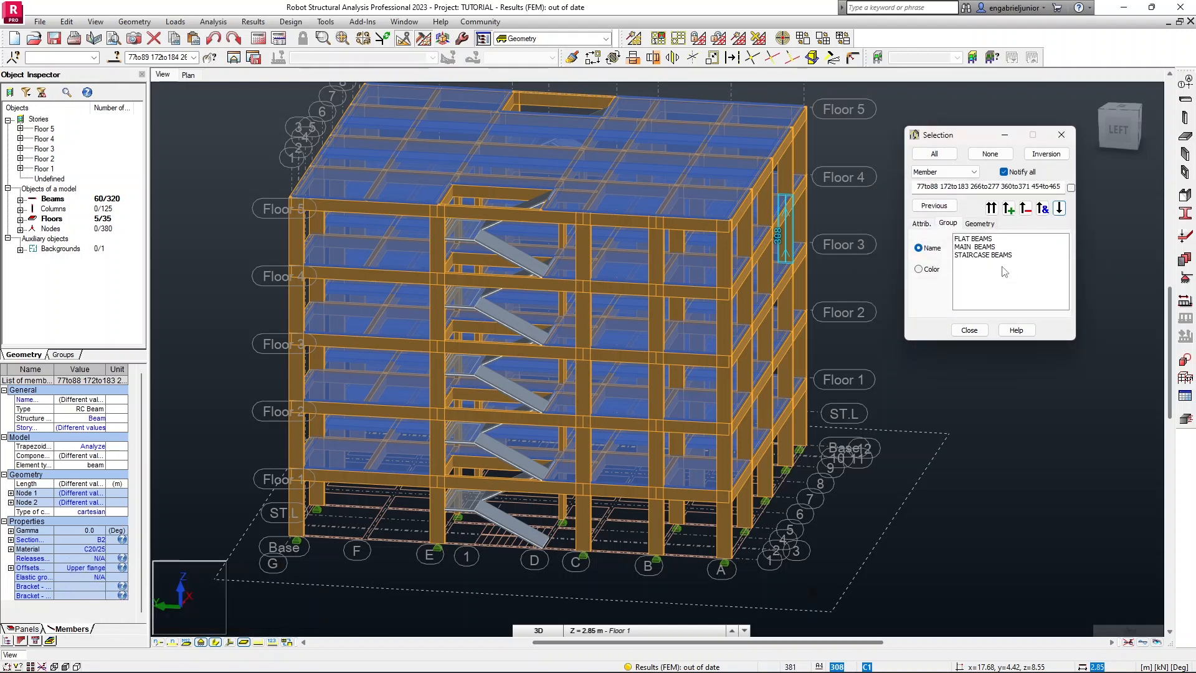
Clear the current member selection and select all columns with section C1.
{"action": "left_click", "coordinate": [921, 223]}
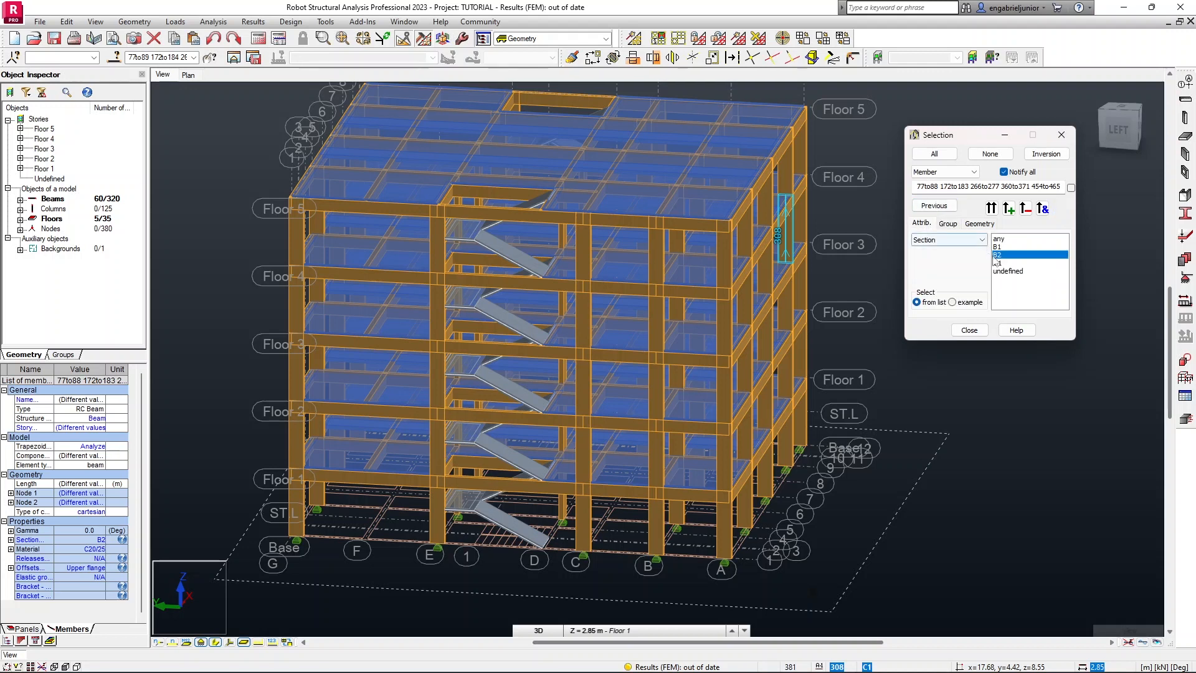
{"action": "left_click", "coordinate": [999, 263]}
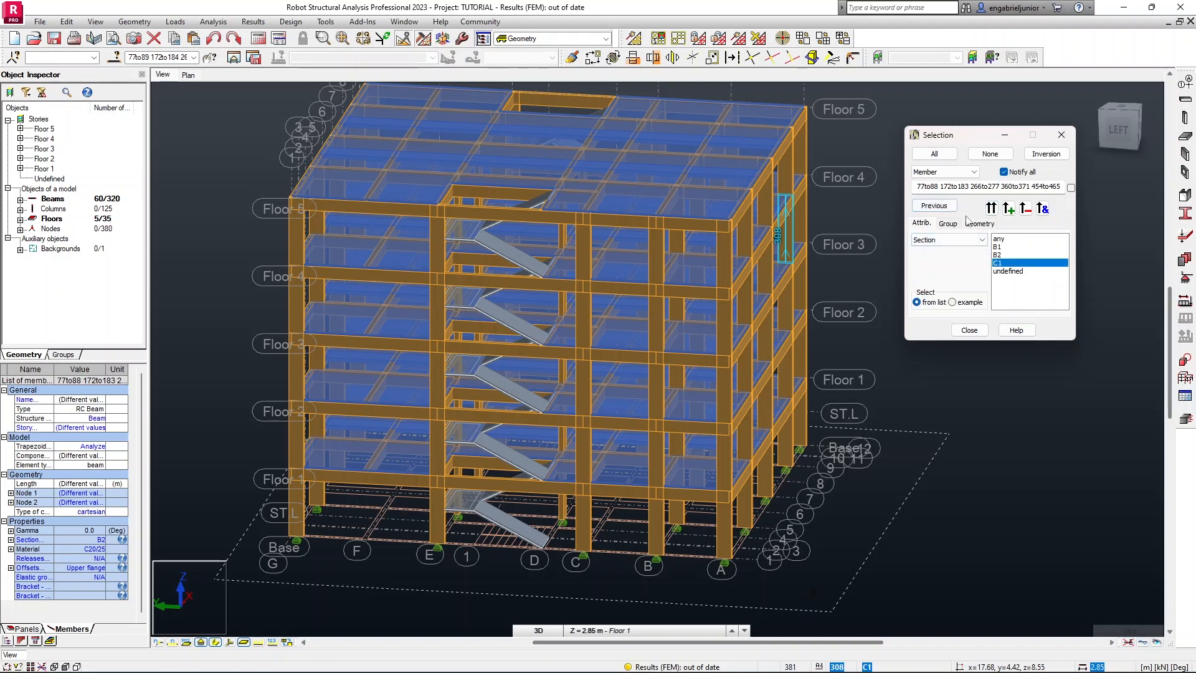
{"action": "left_click", "coordinate": [980, 155]}
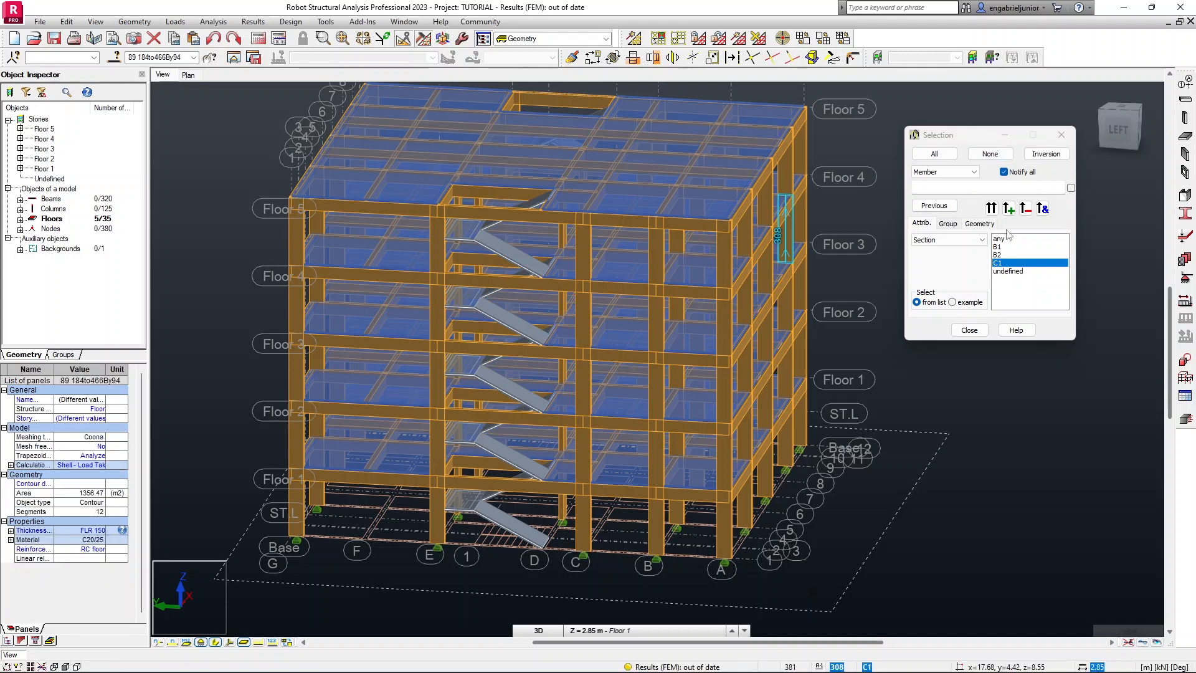
{"action": "left_click", "coordinate": [992, 210]}
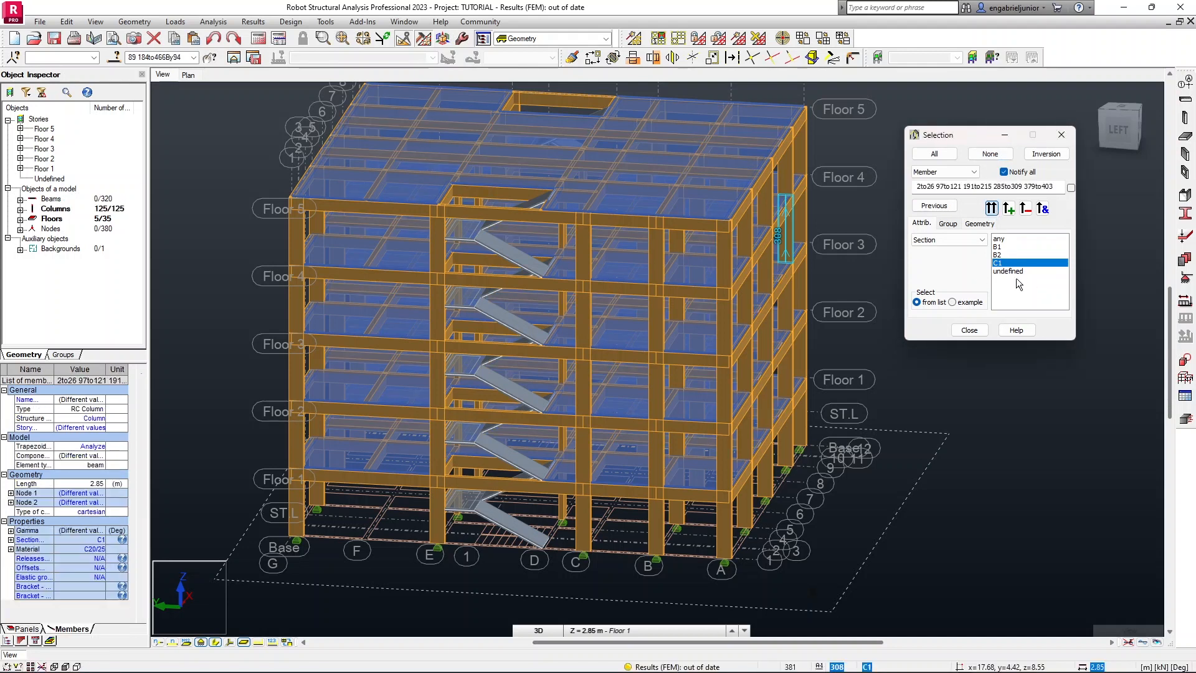
{"action": "scroll", "coordinate": [847, 287], "scroll_direction": "down", "scroll_amount": 4}
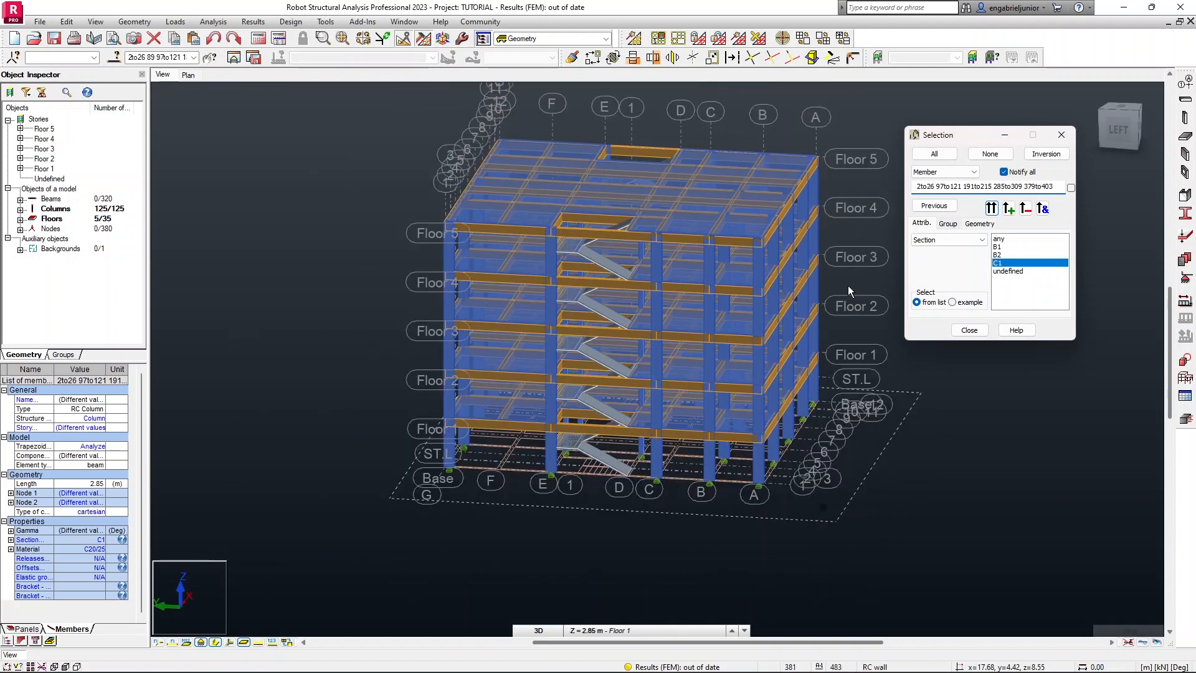
{"action": "middle_click_drag", "start_coordinate": [848, 290], "coordinate": [753, 310], "text": "shift"}
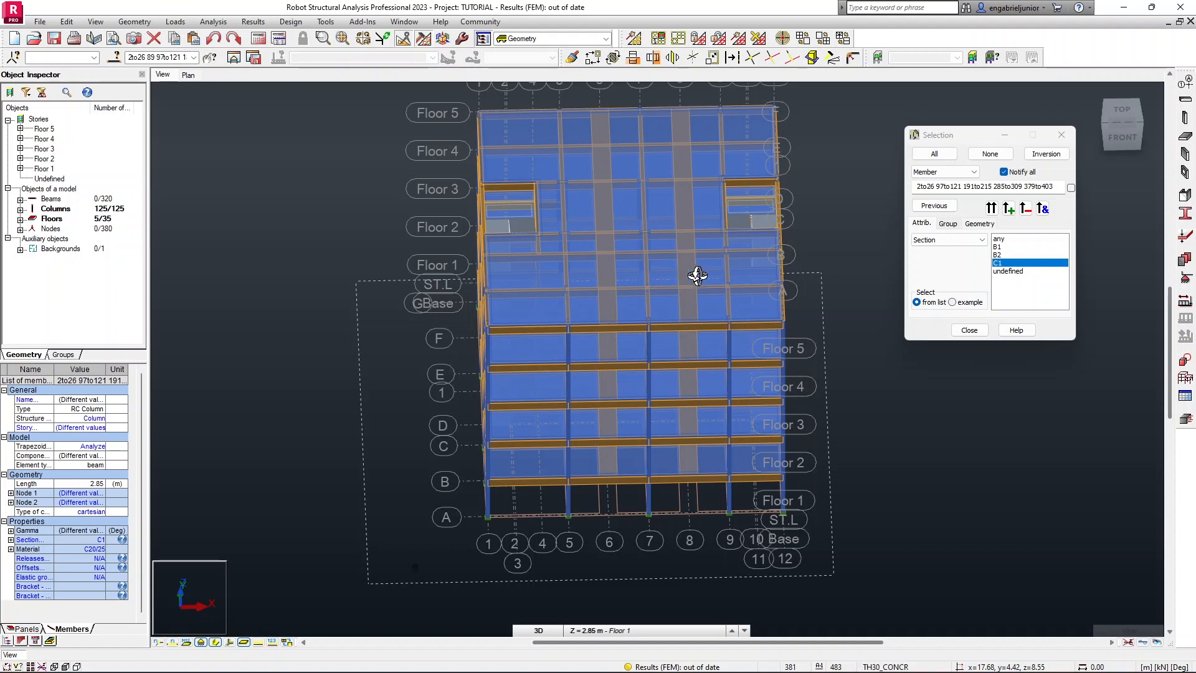
Show the plan view and set the selection's X range from axis 2 (5.64 m) to axis 11 (19.23 m).
{"action": "left_click", "coordinate": [981, 224]}
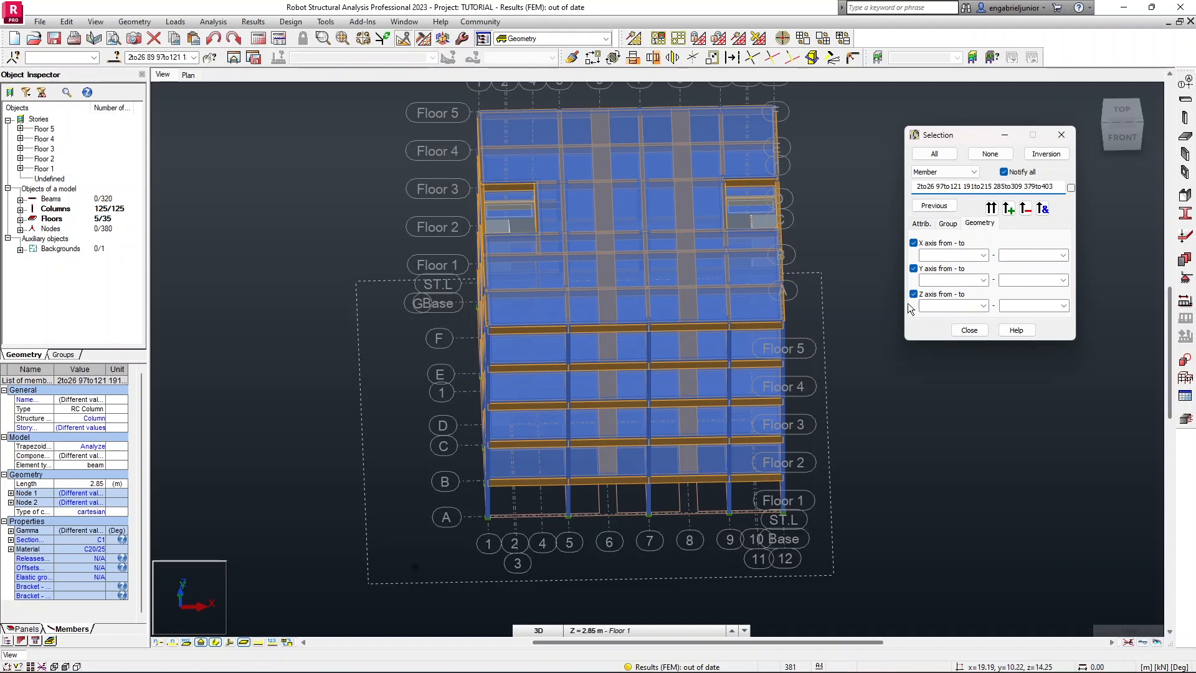
{"action": "left_click", "coordinate": [192, 77]}
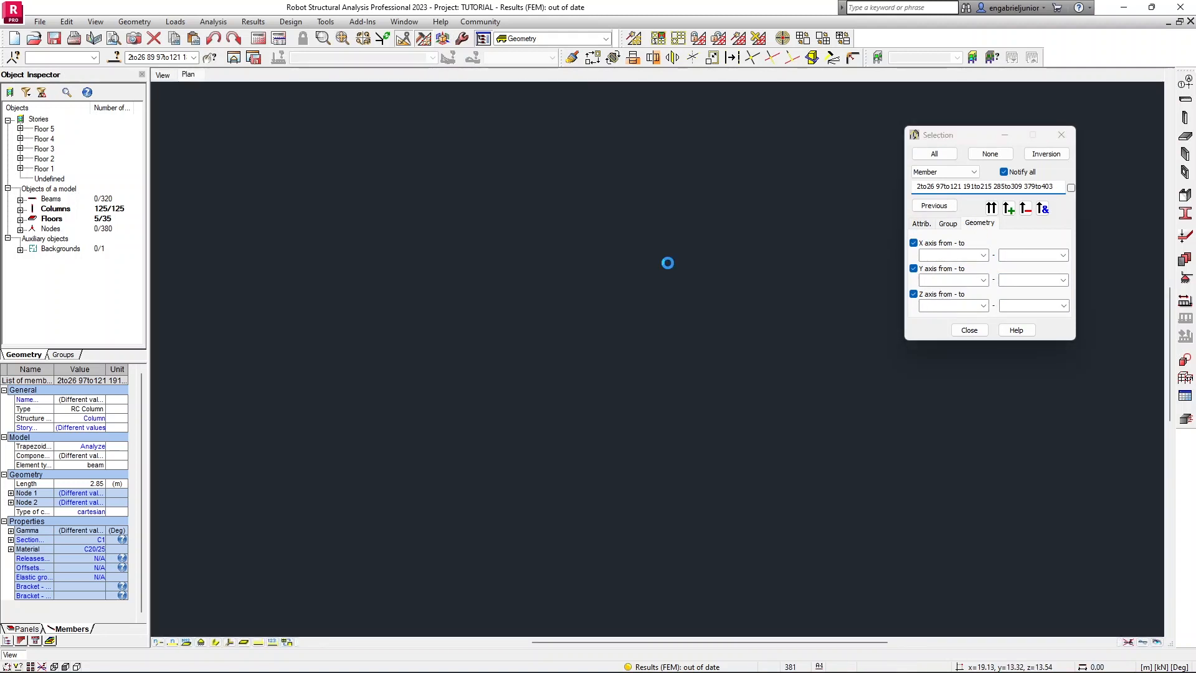
{"action": "middle_click_drag", "start_coordinate": [723, 293], "coordinate": [635, 289]}
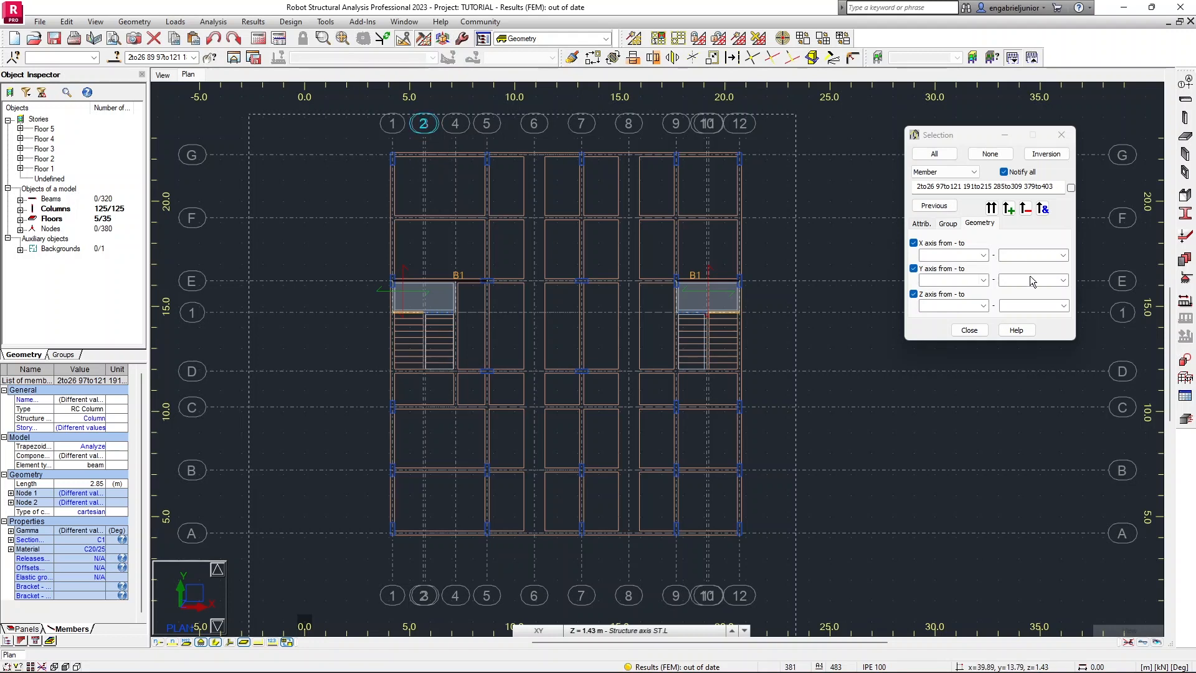
{"action": "left_click", "coordinate": [983, 255]}
{"action": "left_click", "coordinate": [989, 275]}
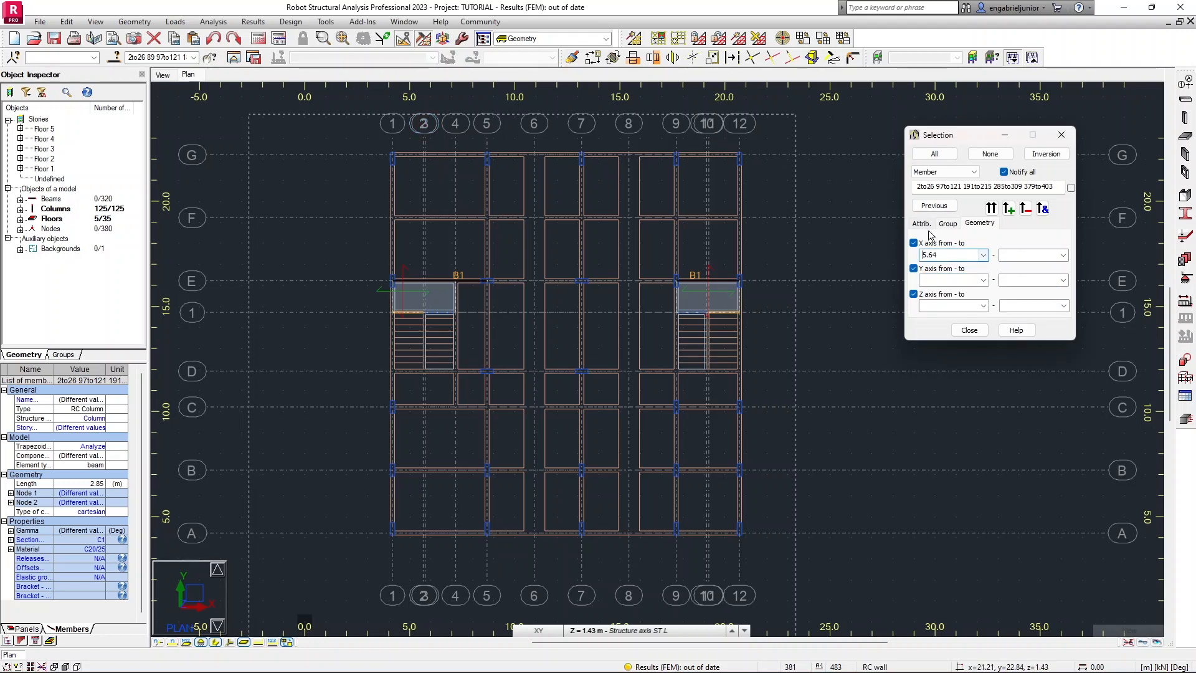
{"action": "left_click", "coordinate": [1064, 256]}
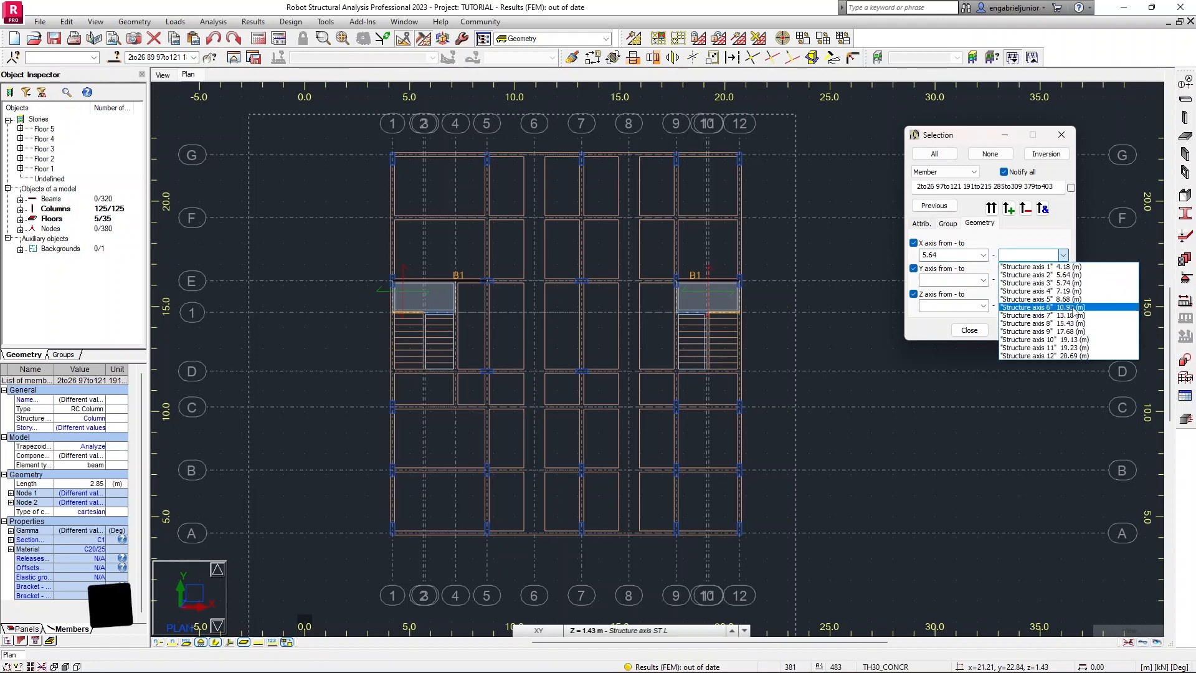
{"action": "left_click", "coordinate": [1075, 351]}
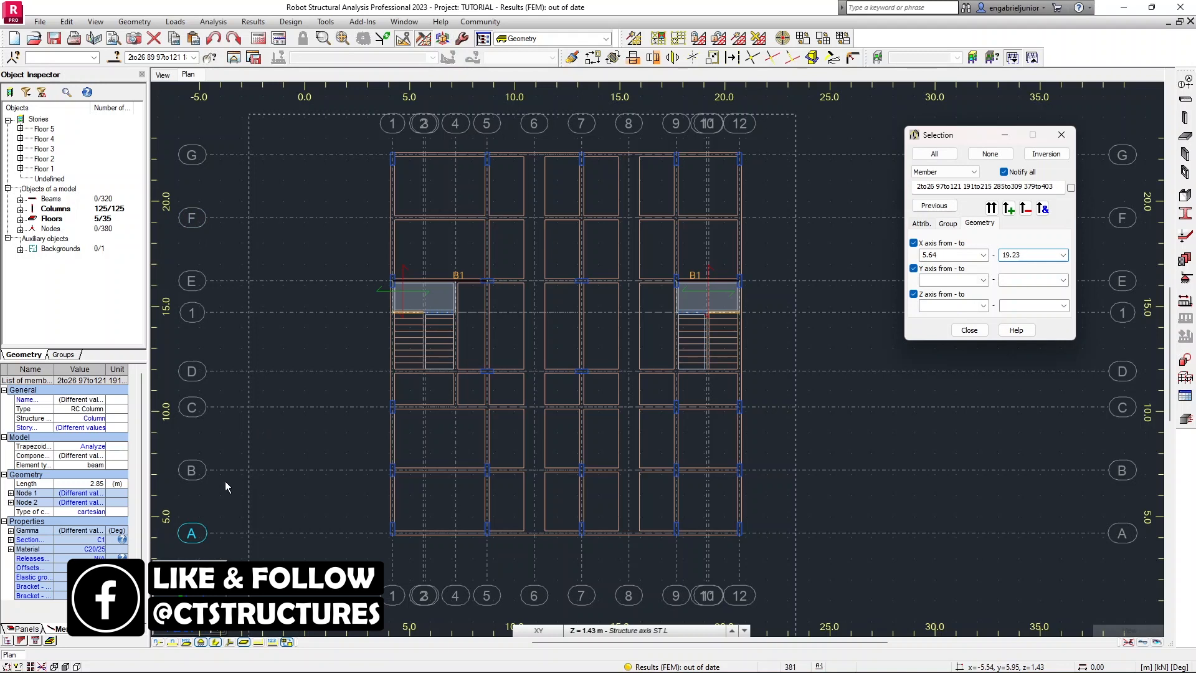
Set the Y range from axis B (7.22 m) to axis F (19.22 m) and intersect it with the selected columns.
{"action": "left_click", "coordinate": [983, 280]}
{"action": "left_click", "coordinate": [959, 299]}
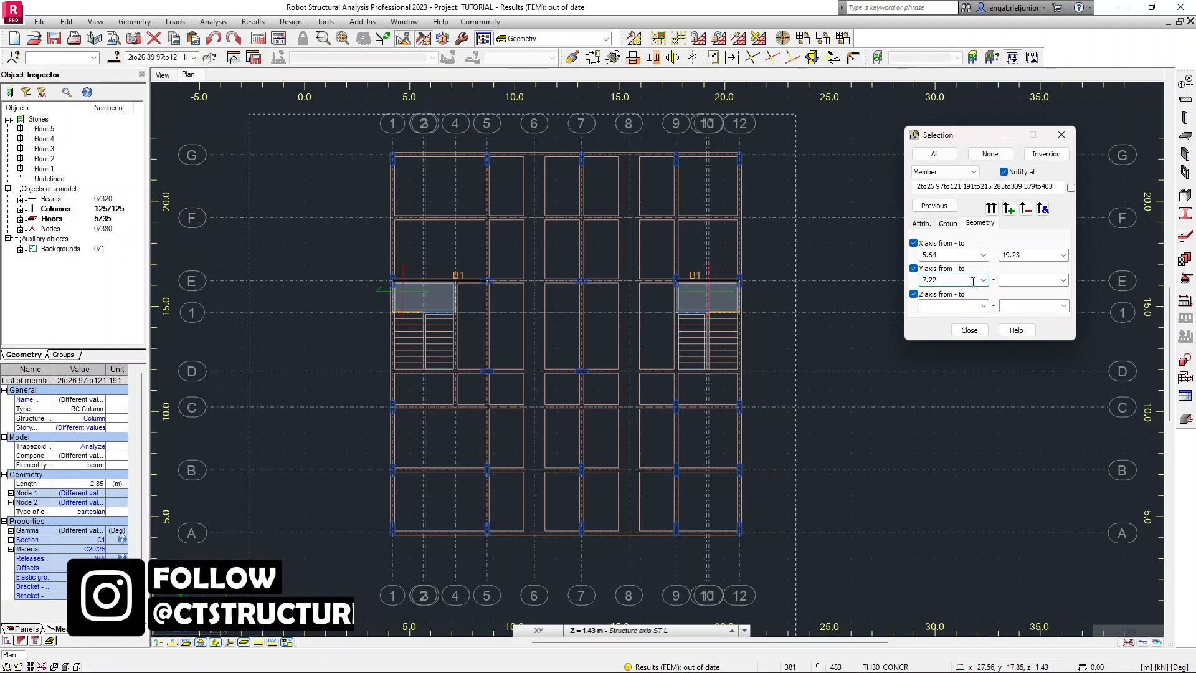
{"action": "left_click", "coordinate": [1063, 280]}
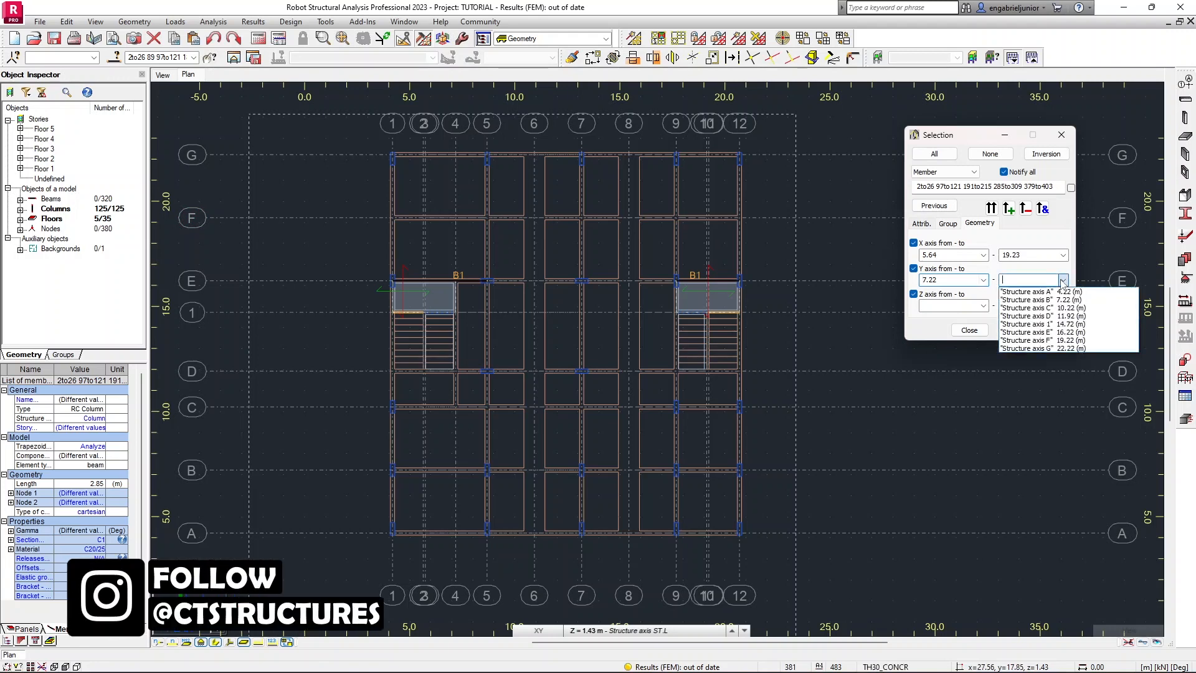
{"action": "left_click", "coordinate": [1046, 341]}
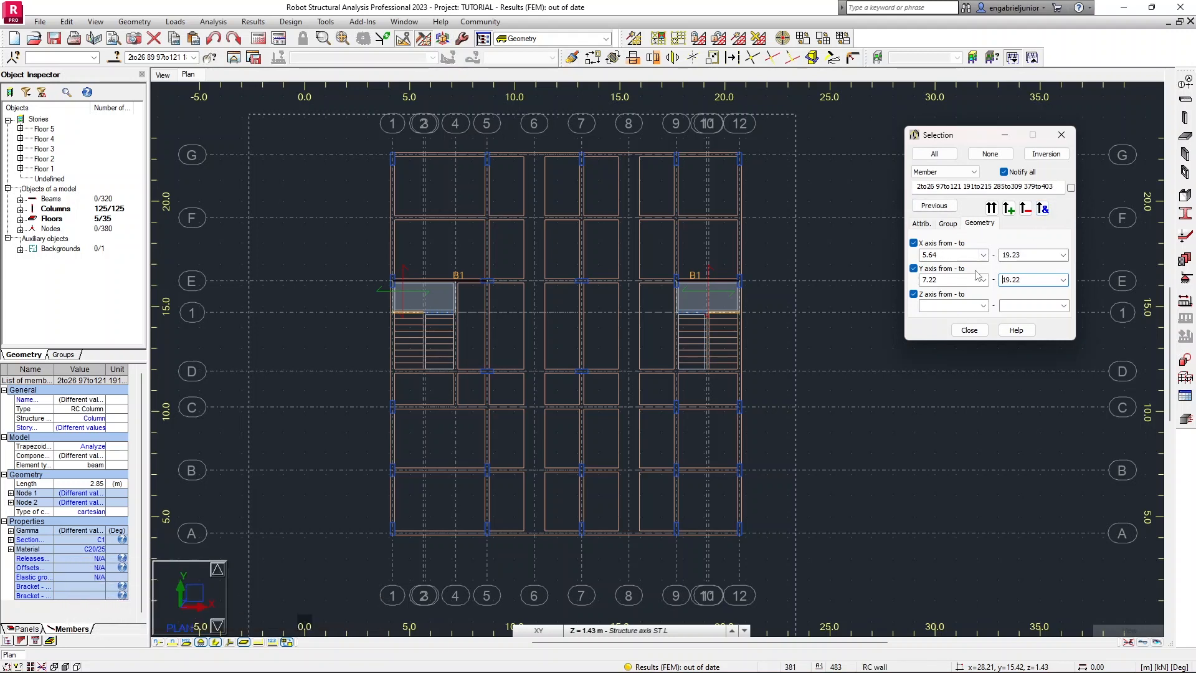
{"action": "left_click", "coordinate": [1042, 209]}
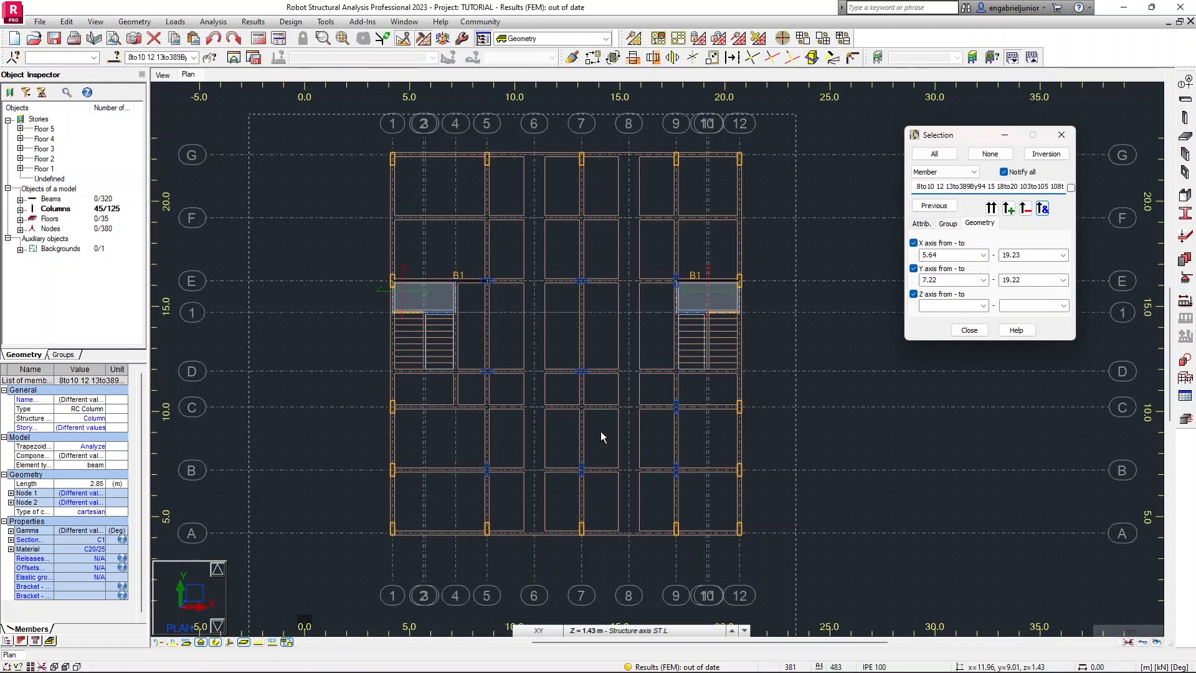
Save the selected inner columns as an olive group named INTERIOR COLUMNS.
{"action": "left_click", "coordinate": [957, 228]}
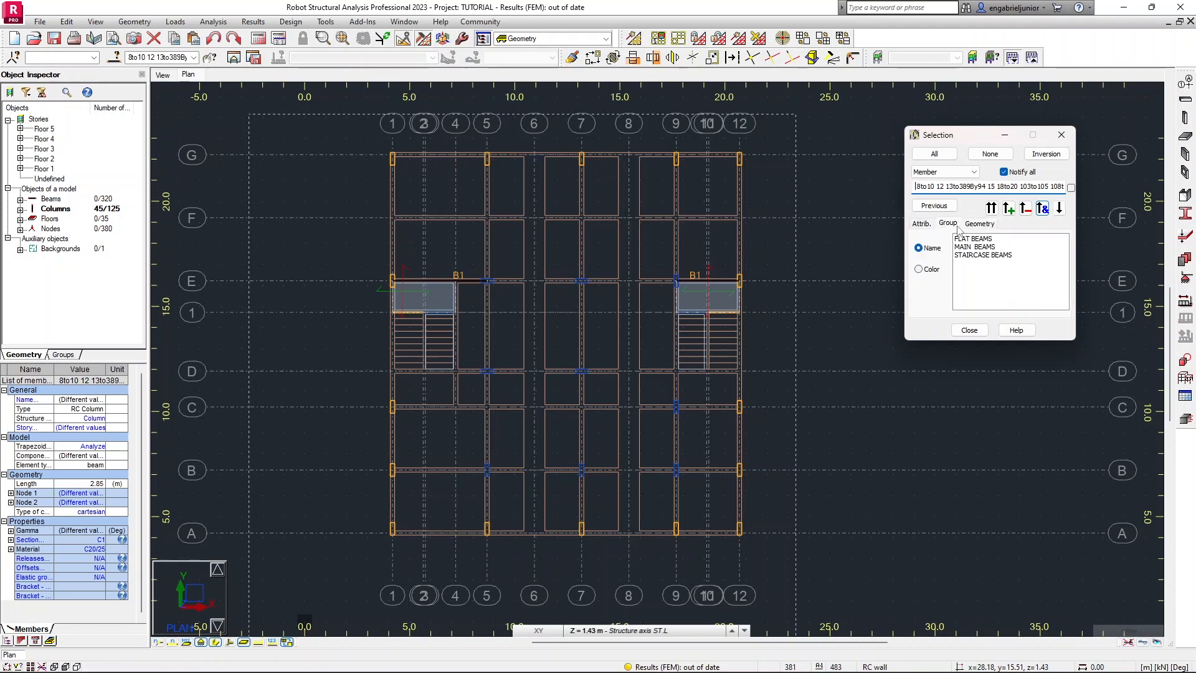
{"action": "left_click", "coordinate": [1058, 208]}
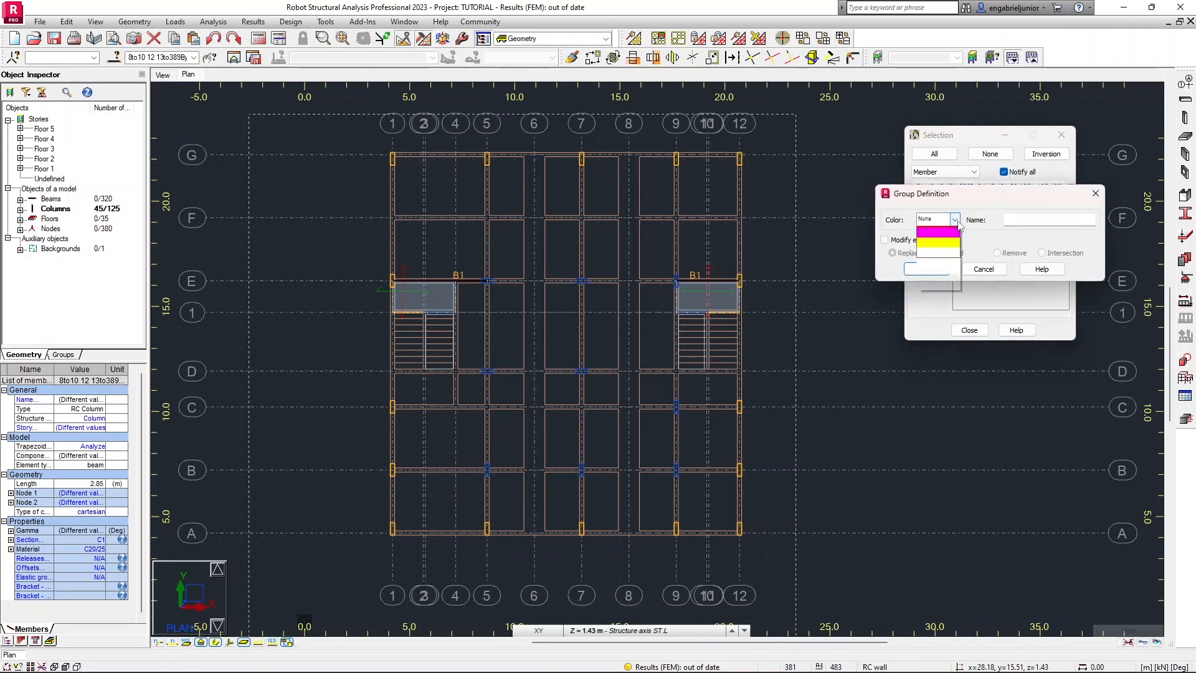
{"action": "left_click", "coordinate": [954, 220]}
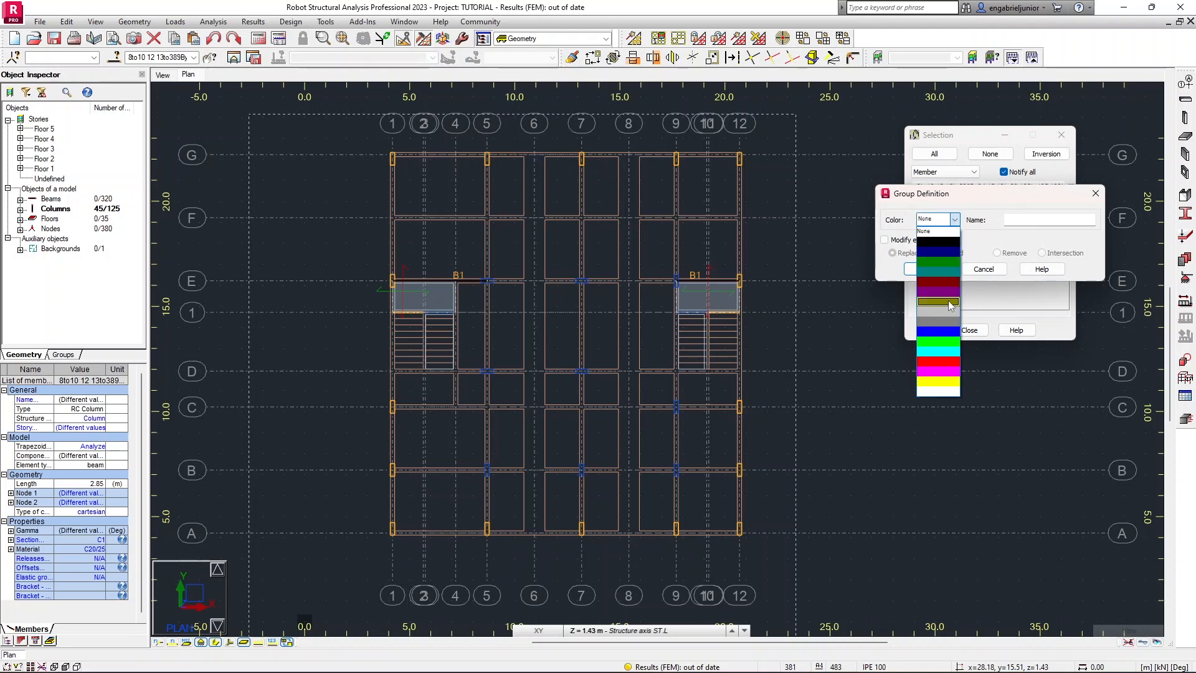
{"action": "left_click", "coordinate": [946, 302]}
{"action": "type", "text": "INT"}
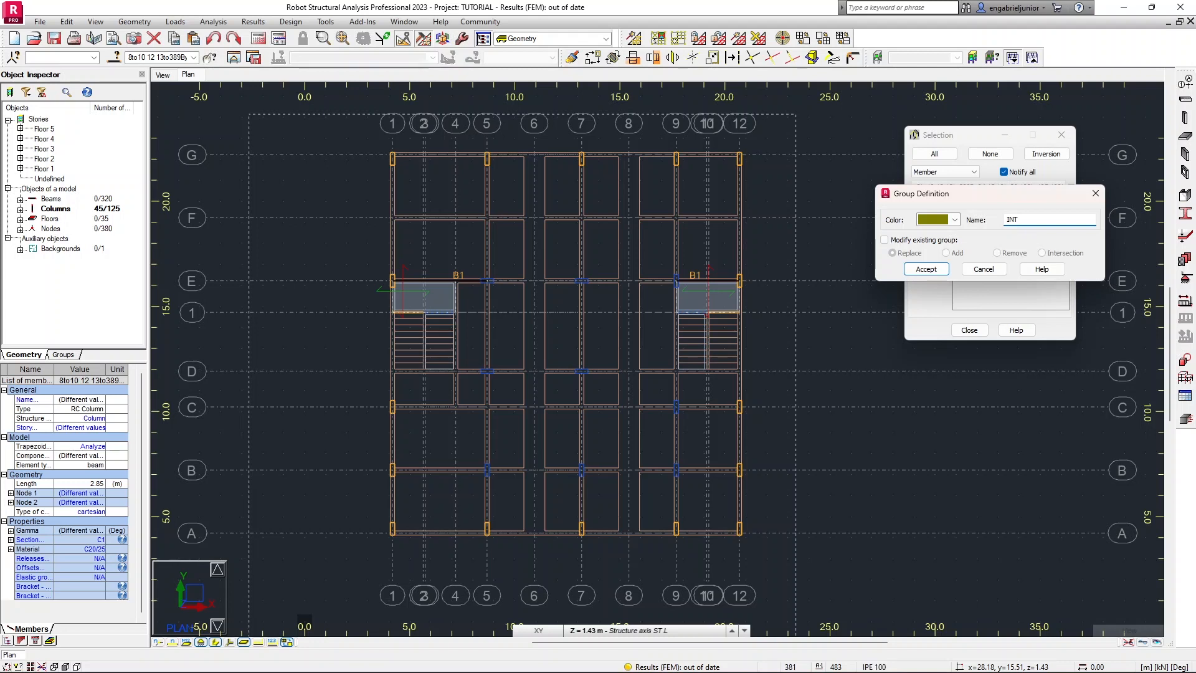
{"action": "type", "text": "ERIOR COLUMNS"}
{"action": "left_click", "coordinate": [942, 275]}
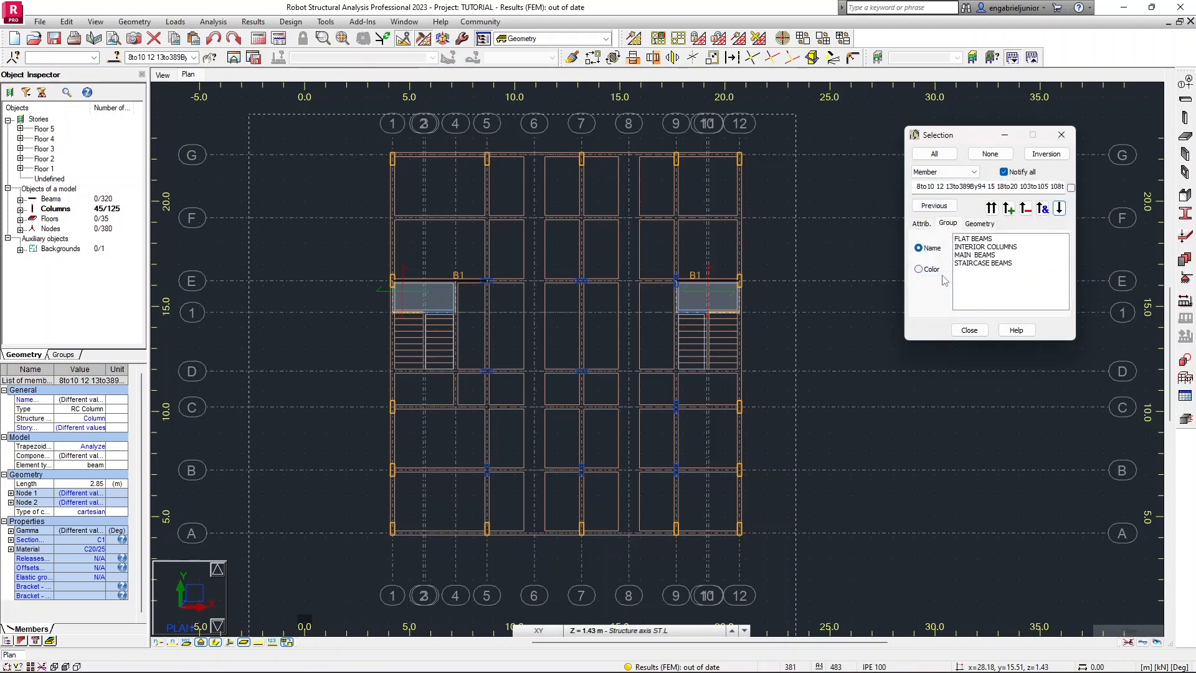
Clear the selection, select all columns with section C1, and subtract the INTERIOR COLUMNS group from it.
{"action": "left_click", "coordinate": [922, 223]}
{"action": "left_click", "coordinate": [989, 154]}
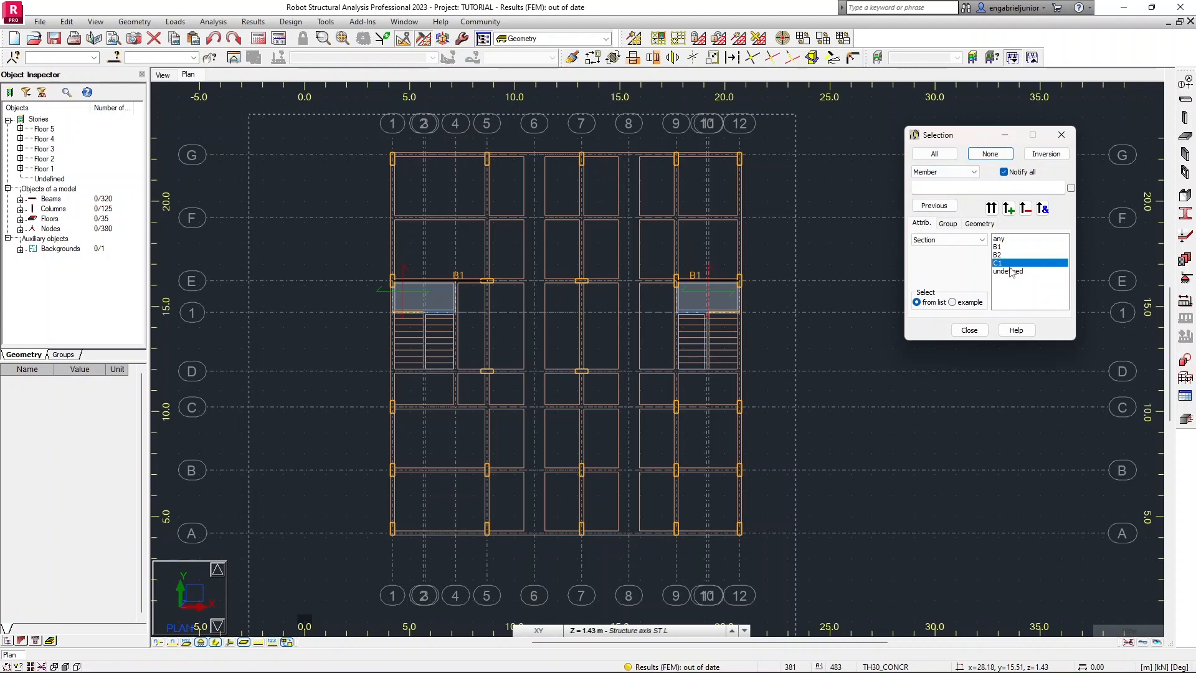
{"action": "left_click", "coordinate": [991, 207]}
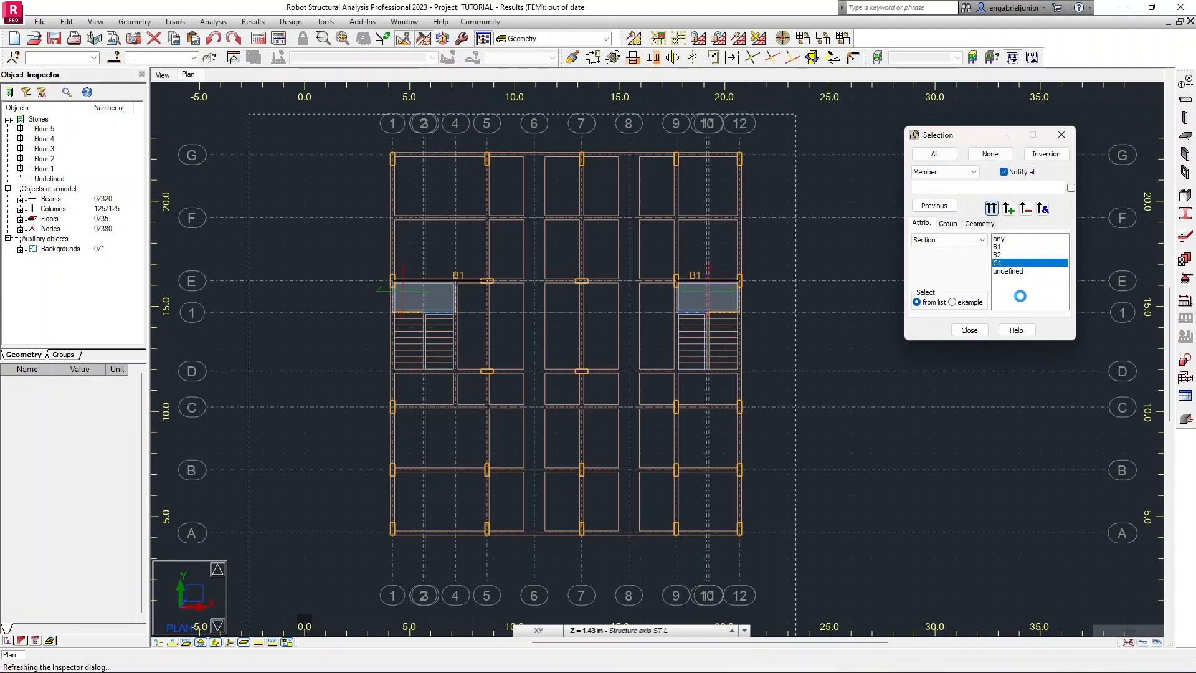
{"action": "left_click", "coordinate": [947, 223]}
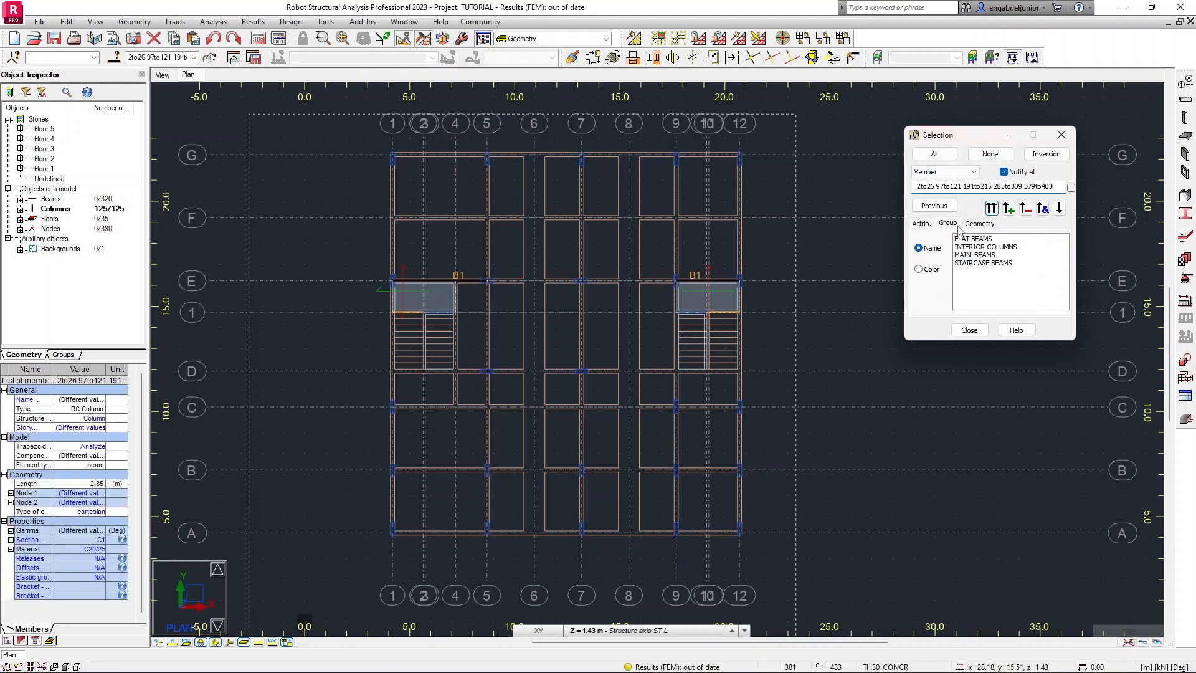
{"action": "left_click", "coordinate": [982, 246]}
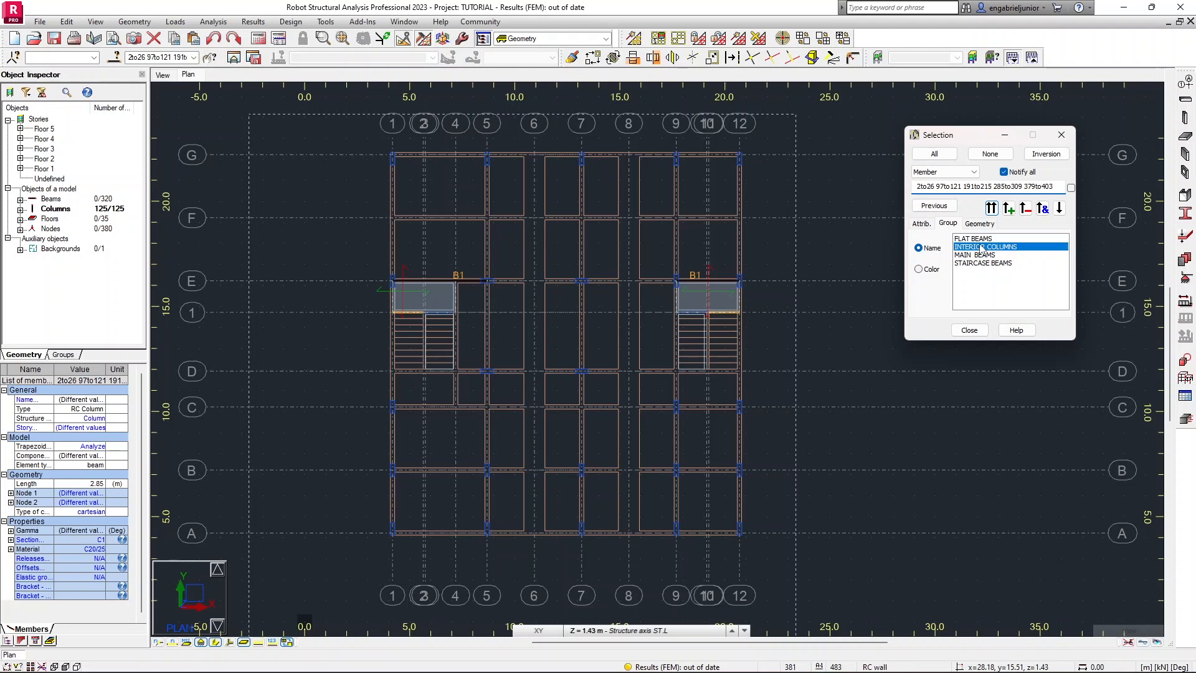
{"action": "left_click", "coordinate": [1025, 208]}
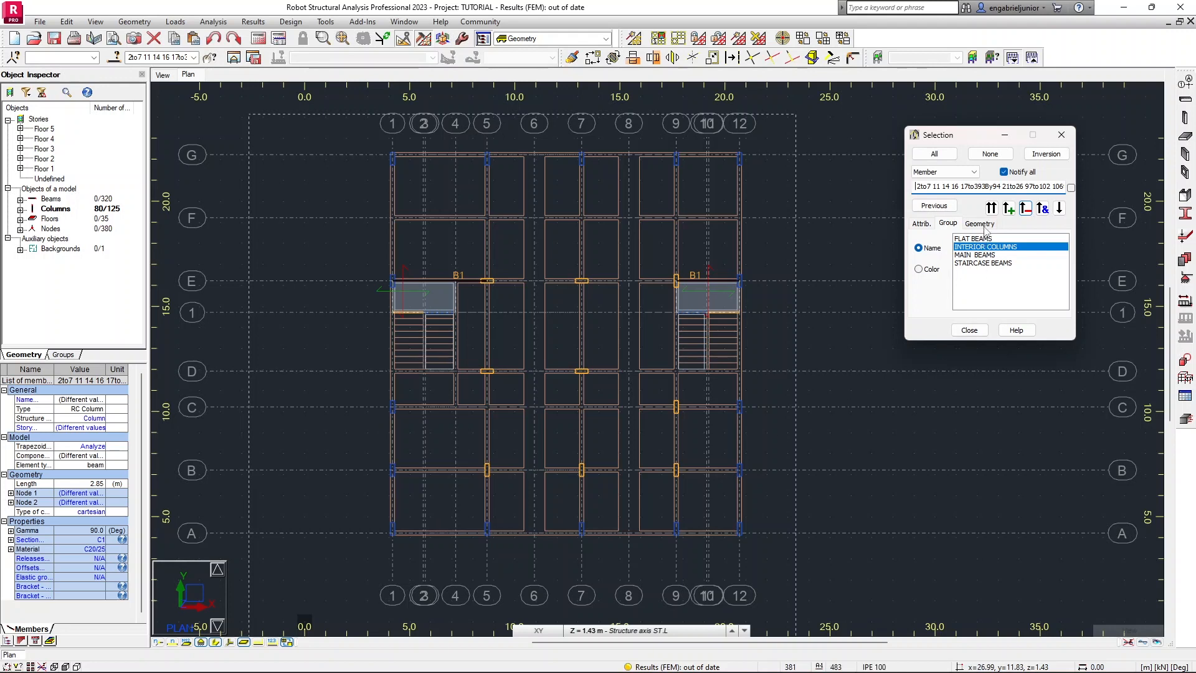
Save the remaining selected columns as a blue group named EXTERIOR COLUMNS and close the selection dialog.
{"action": "left_click", "coordinate": [1059, 208]}
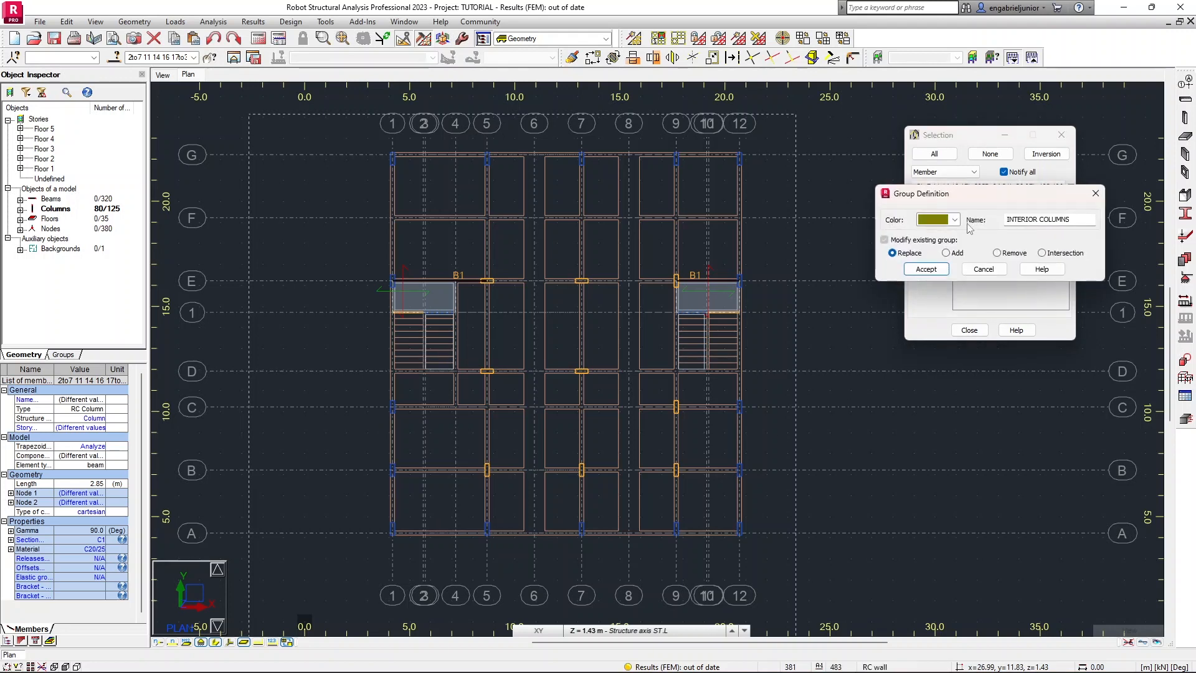
{"action": "left_click", "coordinate": [956, 222]}
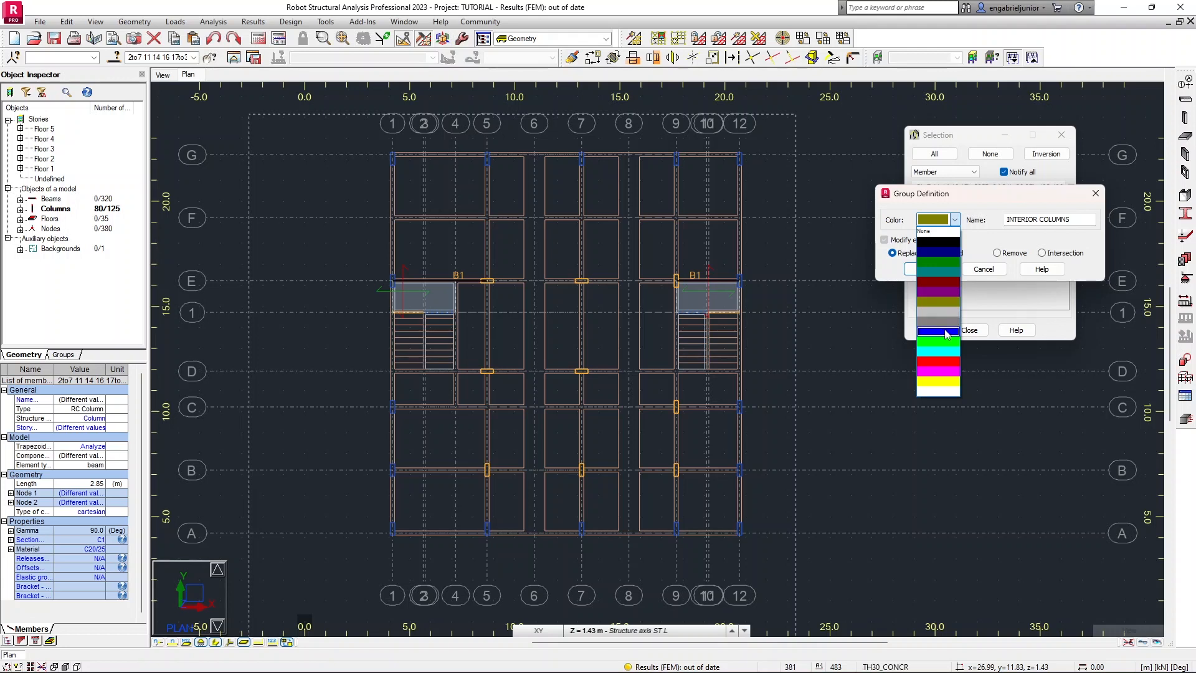
{"action": "left_click", "coordinate": [944, 332]}
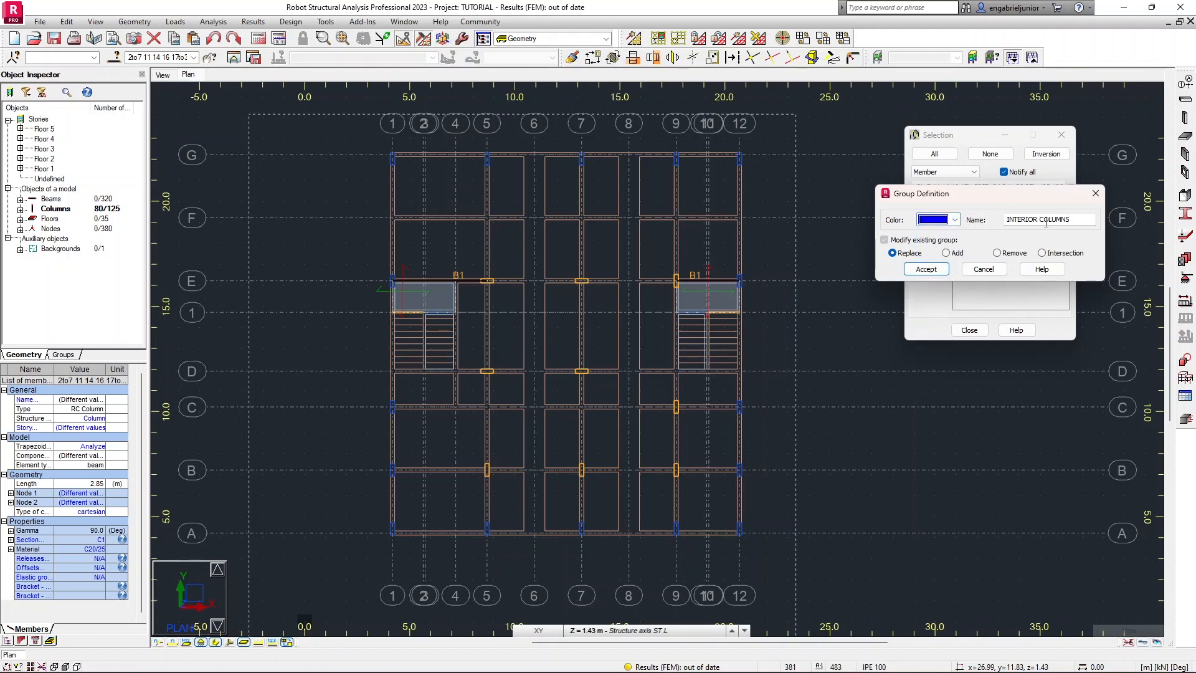
{"action": "left_click_drag", "start_coordinate": [1037, 219], "coordinate": [1005, 219]}
{"action": "type", "text": "EXTERI"}
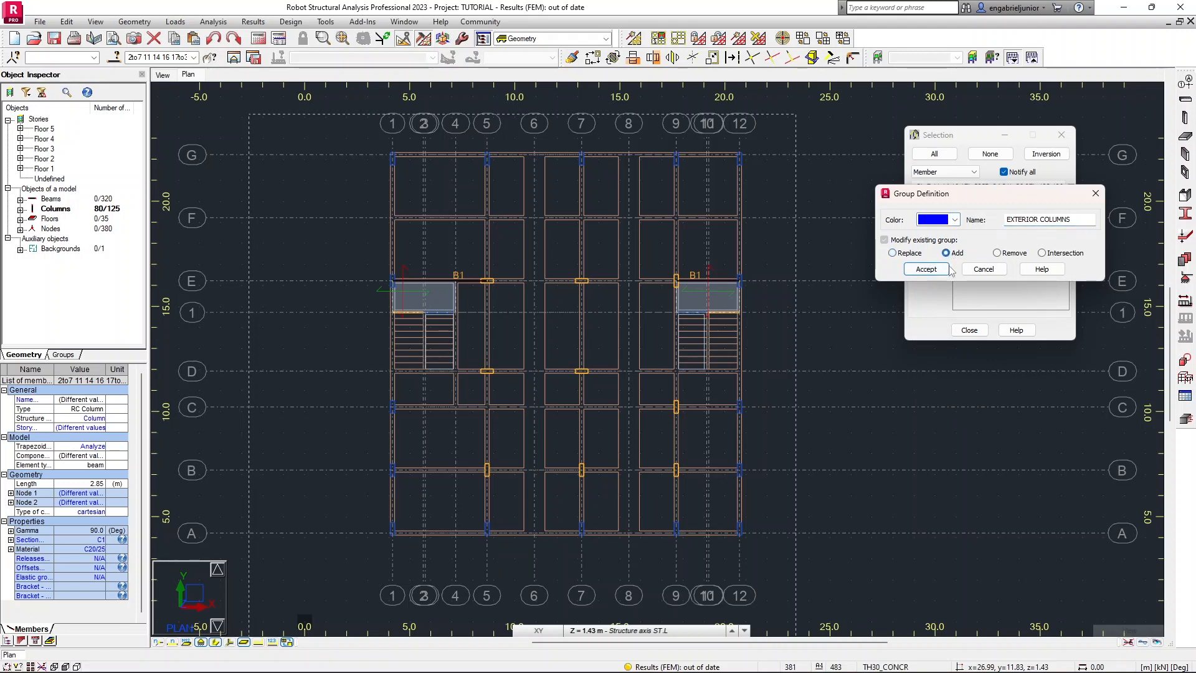
{"action": "left_click", "coordinate": [928, 270]}
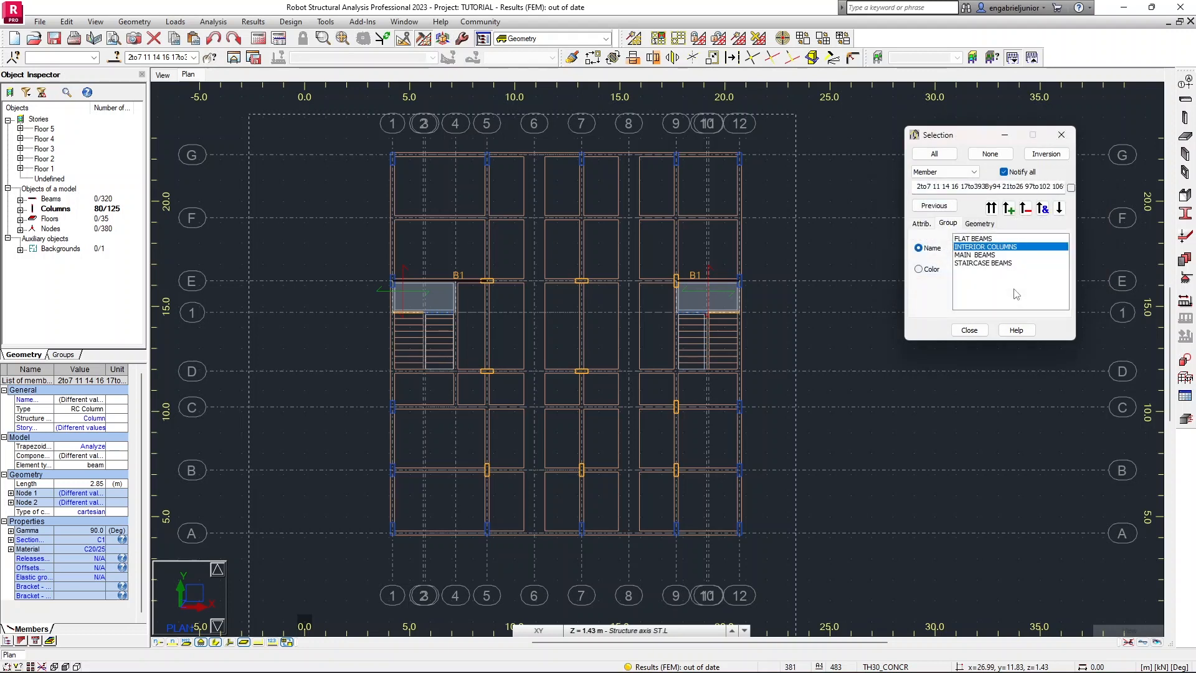
{"action": "left_click", "coordinate": [969, 330]}
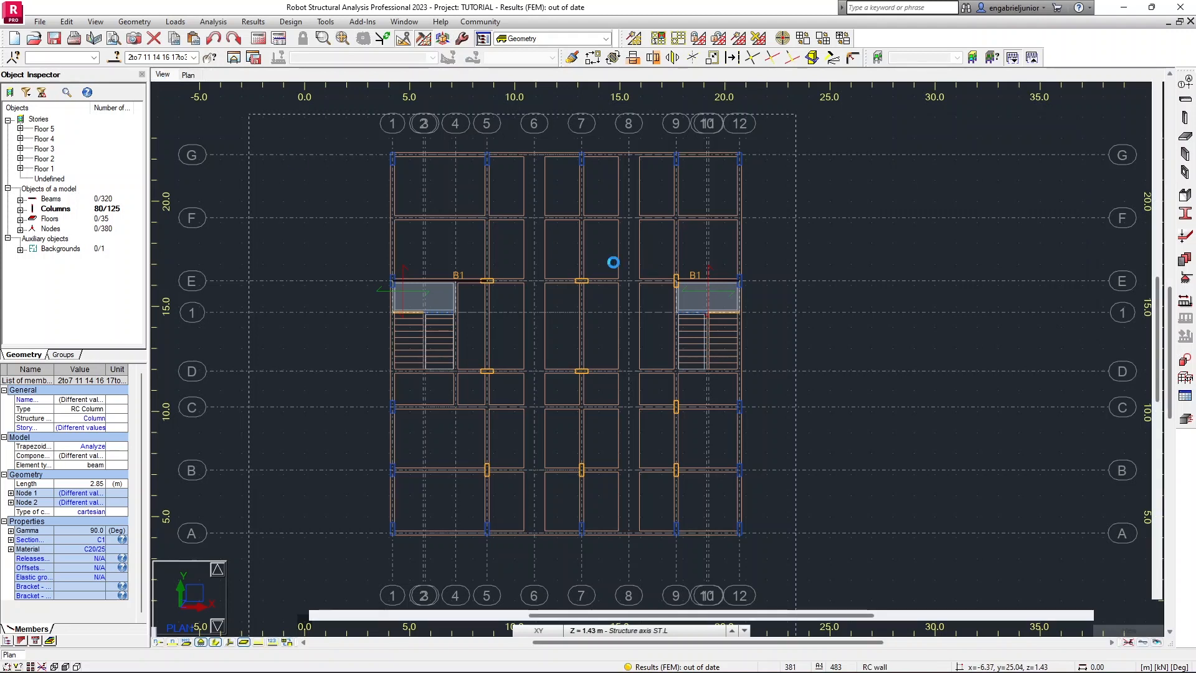
Show the building in the 3D view and clear the column selection.
{"action": "scroll", "coordinate": [613, 266], "scroll_direction": "up", "scroll_amount": 1}
{"action": "scroll", "coordinate": [702, 249], "scroll_direction": "down", "scroll_amount": 2}
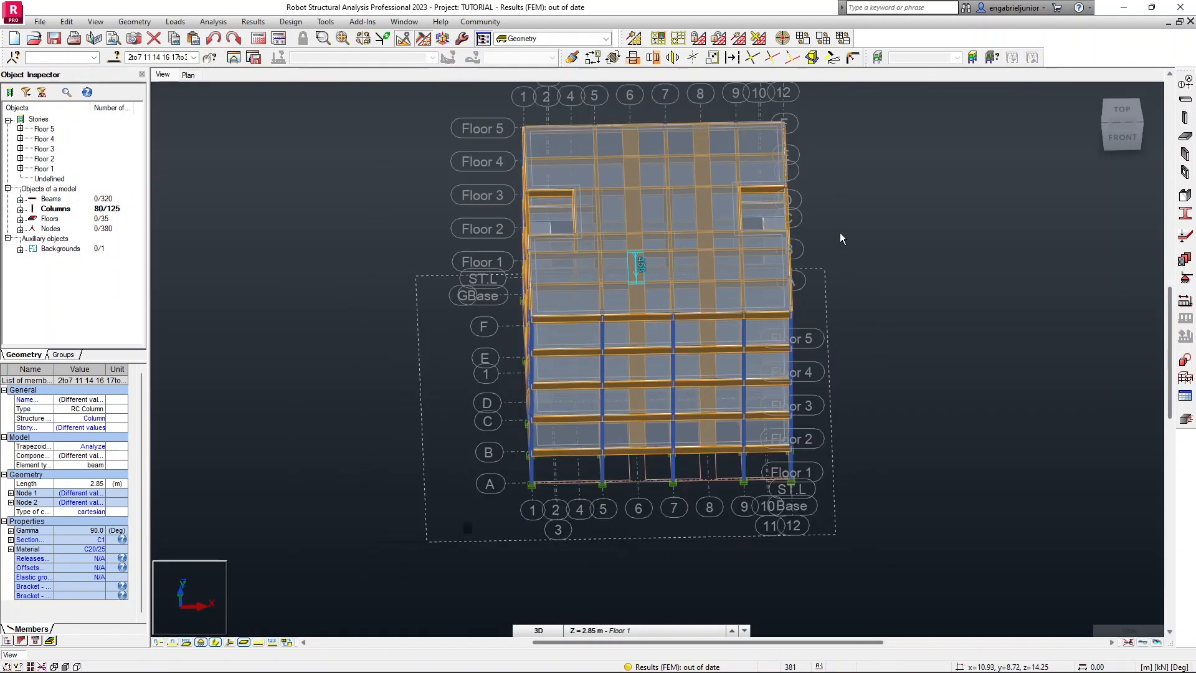
{"action": "left_click", "coordinate": [926, 258]}
{"action": "middle_click_drag", "start_coordinate": [927, 258], "coordinate": [862, 226], "text": "shift"}
{"action": "middle_click_drag", "start_coordinate": [659, 259], "coordinate": [587, 283]}
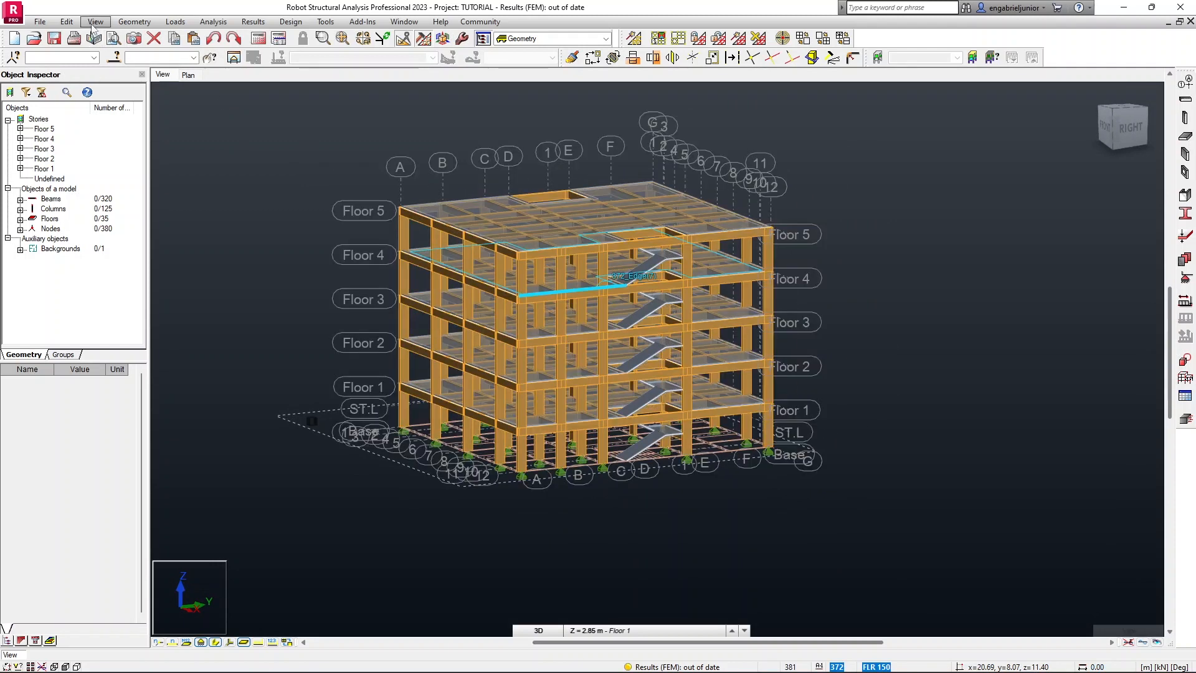
Turn on the Groups - legend by colors display so the model's elements are coloured by group.
{"action": "left_click", "coordinate": [94, 22]}
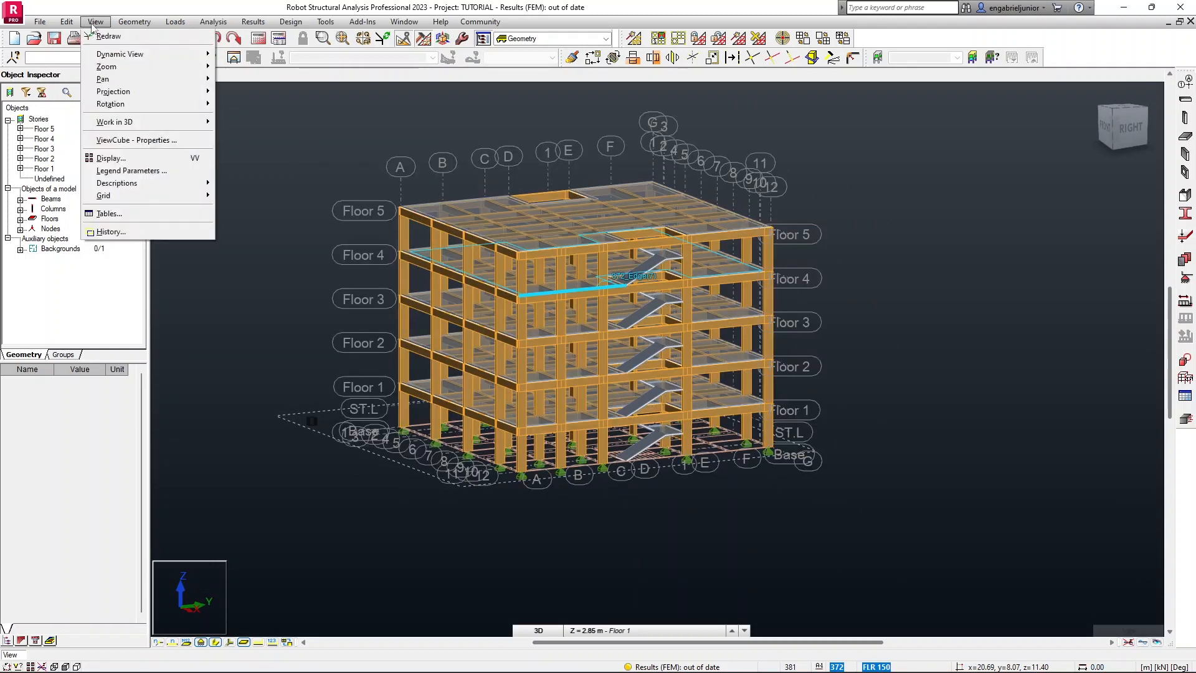
{"action": "left_click", "coordinate": [137, 159]}
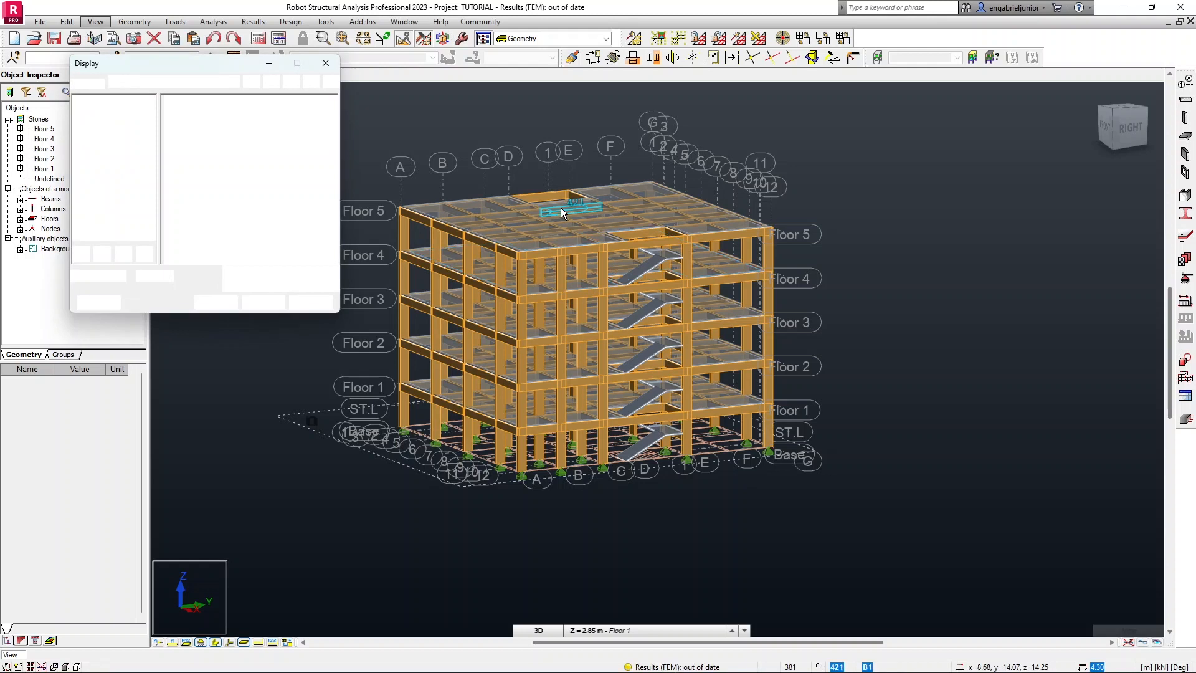
{"action": "left_click_drag", "start_coordinate": [171, 66], "coordinate": [958, 170]}
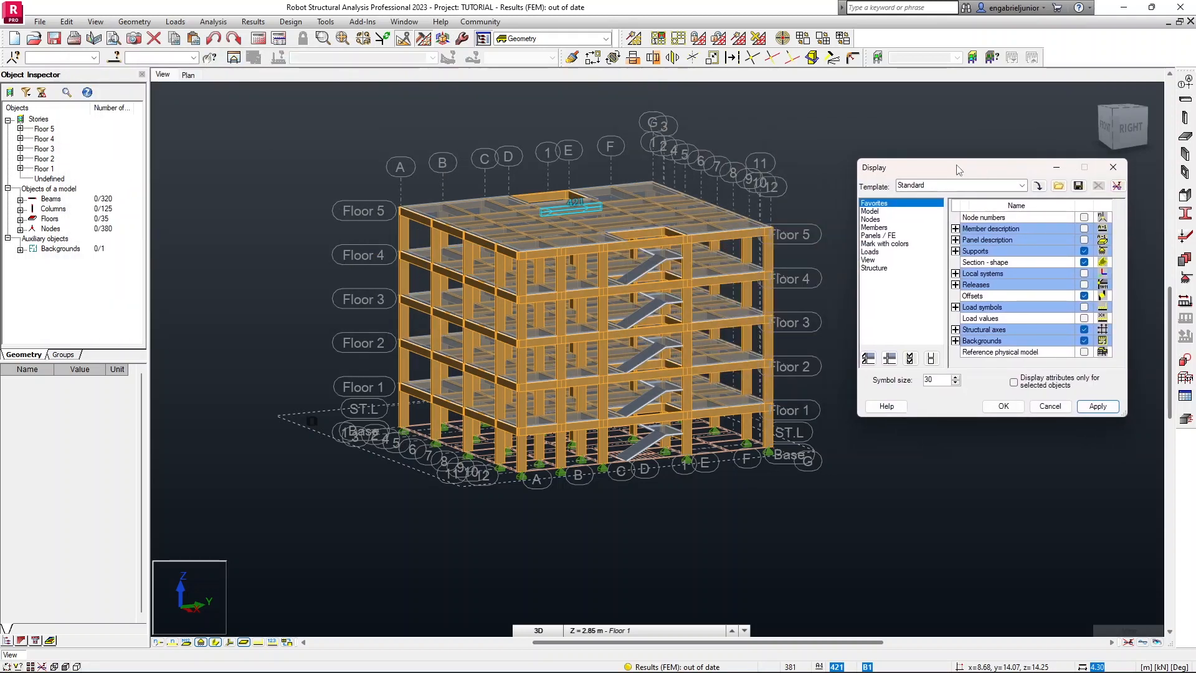
{"action": "left_click", "coordinate": [878, 243]}
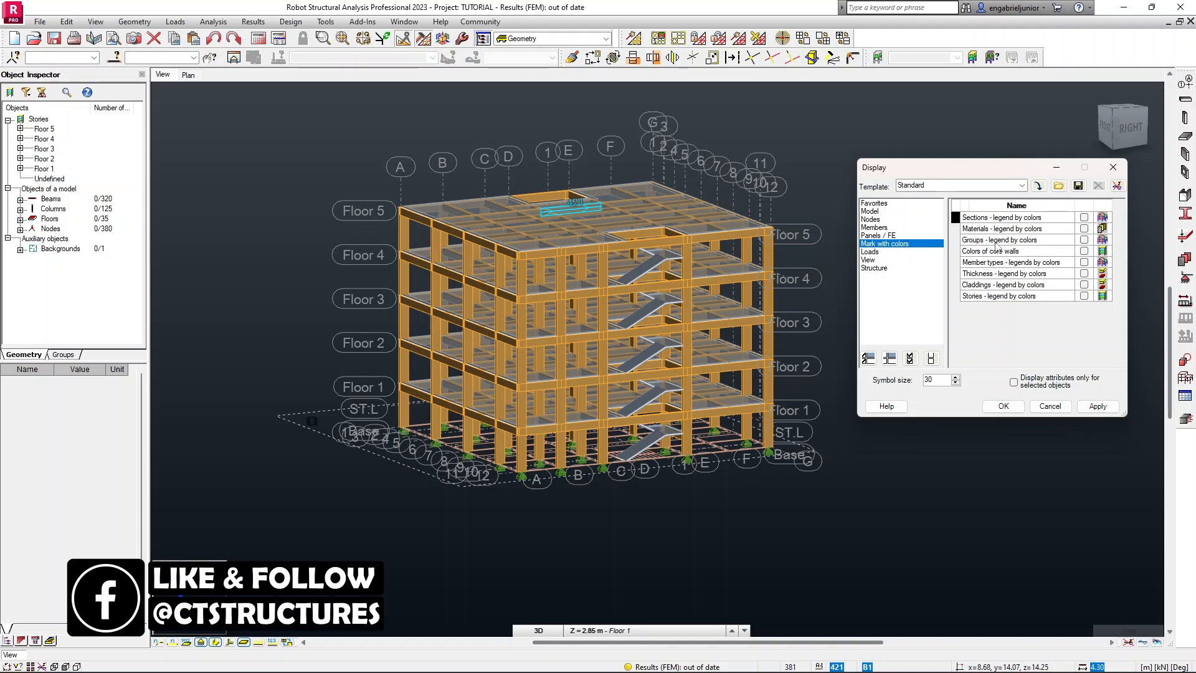
{"action": "left_click", "coordinate": [1084, 240]}
{"action": "left_click", "coordinate": [1098, 406]}
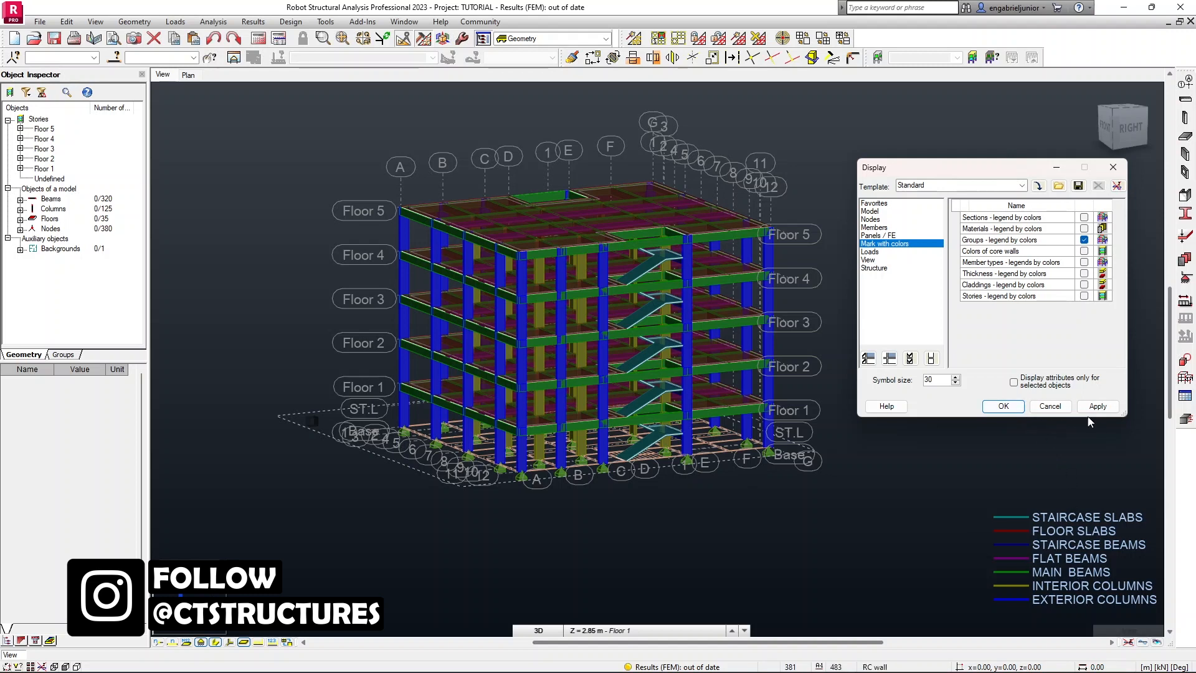
{"action": "left_click", "coordinate": [1015, 411]}
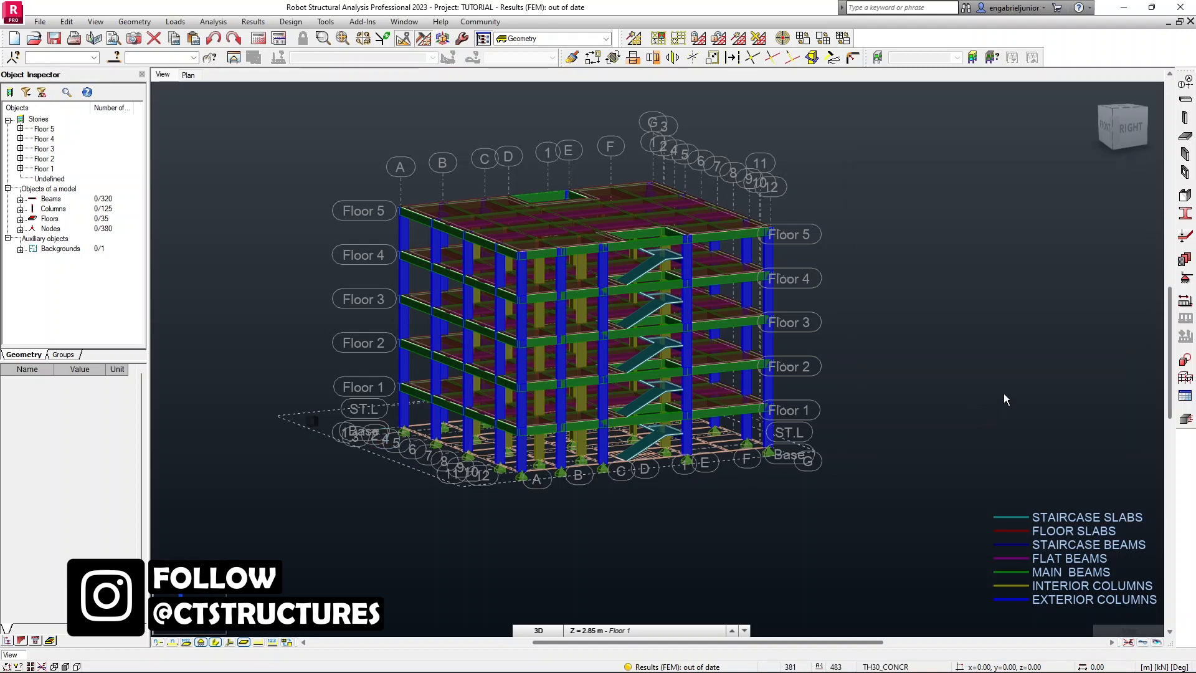
{"action": "mouse_move", "coordinate": [941, 338]}
{"action": "middle_mouse_down", "text": "shift"}
{"action": "mouse_move", "coordinate": [866, 282]}
{"action": "mouse_move", "coordinate": [718, 289]}
{"action": "mouse_move", "coordinate": [918, 297]}
{"action": "middle_mouse_up", "text": "shift"}
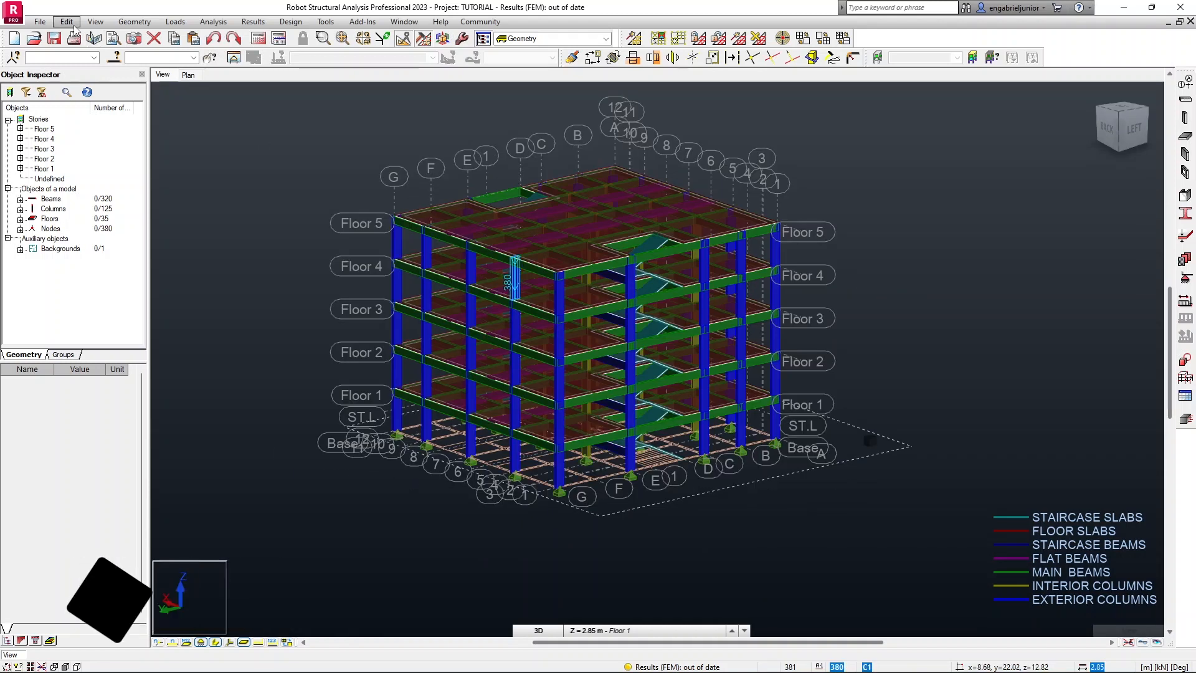
Replace the group colouring with the Stories - legend by colors display.
{"action": "left_click", "coordinate": [96, 22]}
{"action": "left_click", "coordinate": [271, 146]}
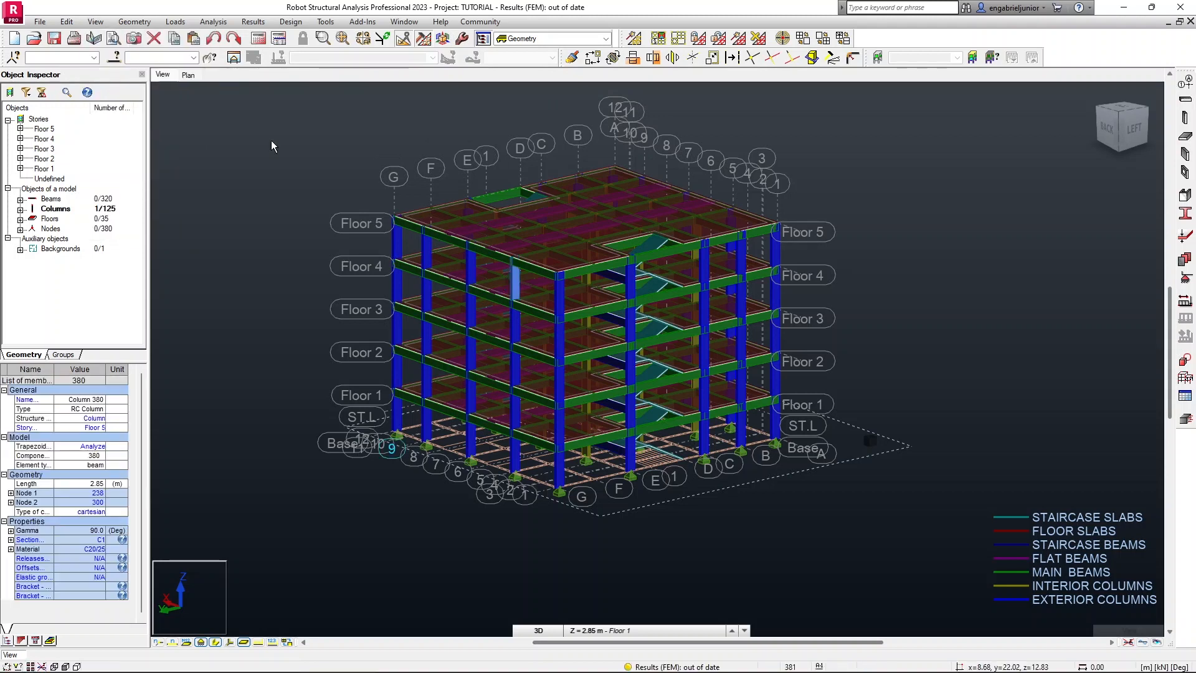
{"action": "key", "text": "ctrl+d"}
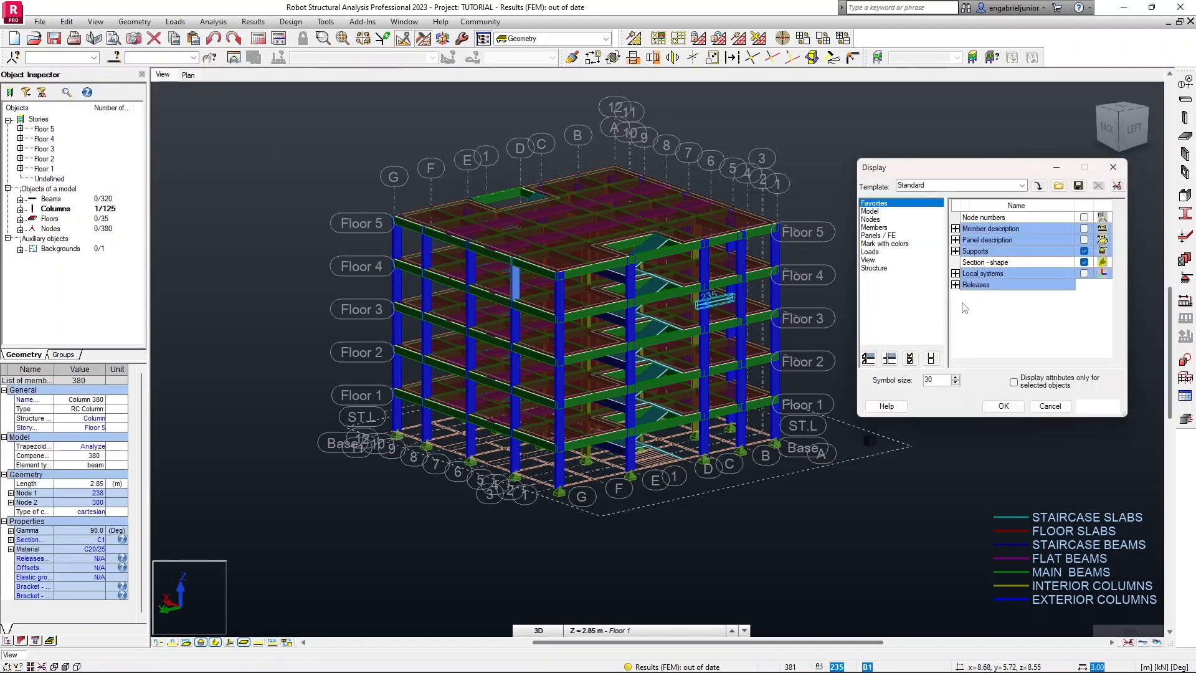
{"action": "left_click", "coordinate": [883, 244]}
{"action": "left_click", "coordinate": [1085, 240]}
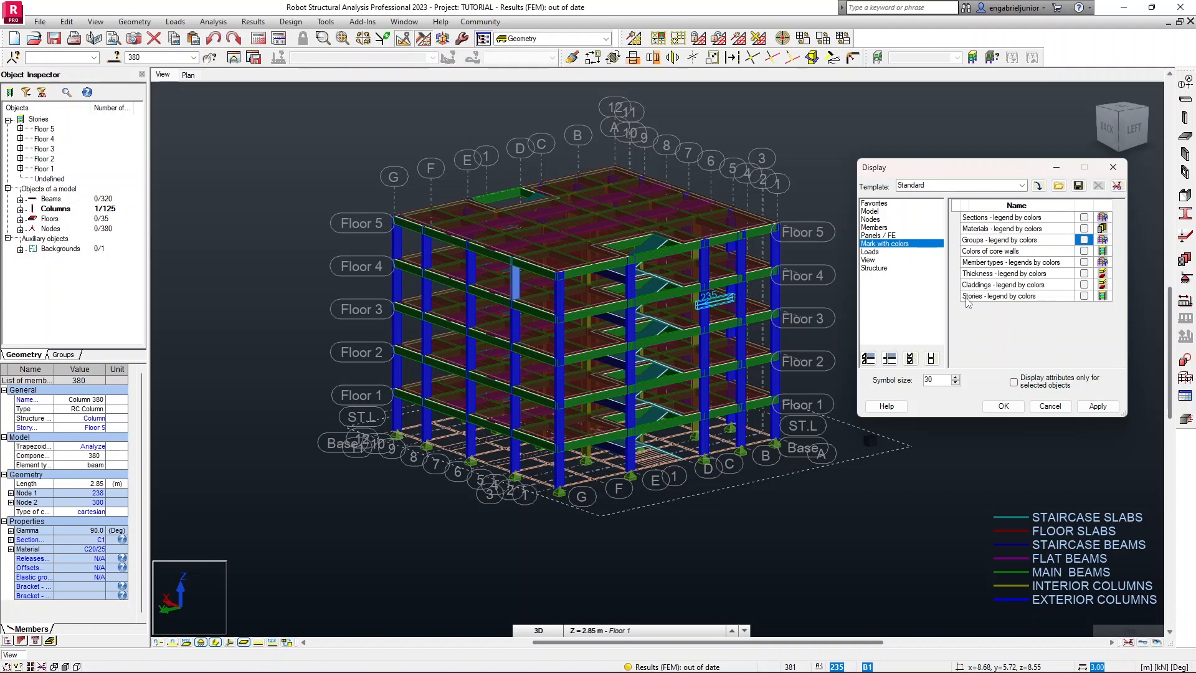
{"action": "left_click", "coordinate": [1084, 296]}
{"action": "left_click", "coordinate": [1097, 406]}
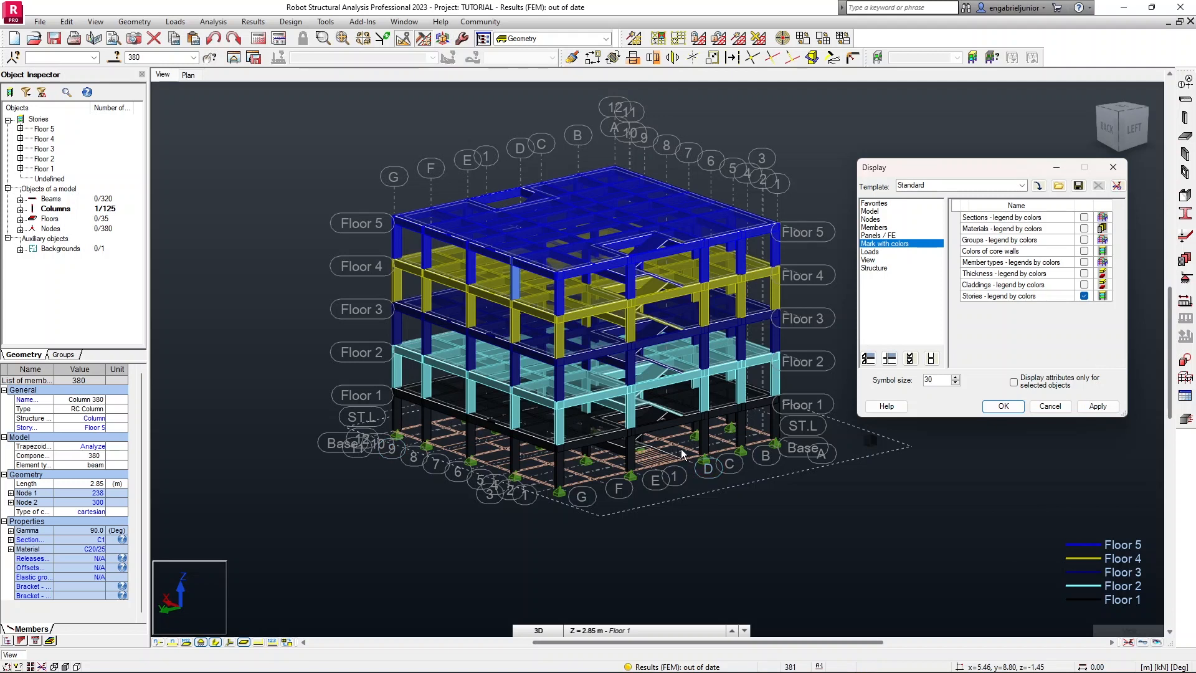
{"action": "left_click", "coordinate": [1112, 167]}
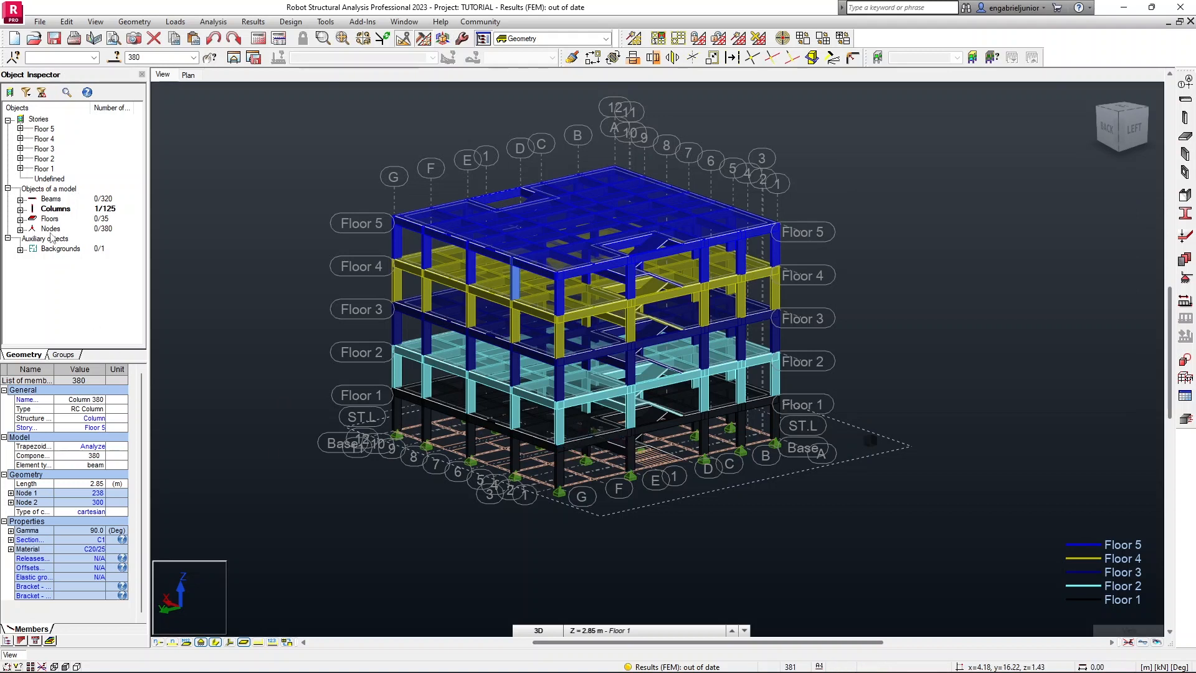
Set the colour of the Floor 1 story to bright green.
{"action": "left_click", "coordinate": [44, 168]}
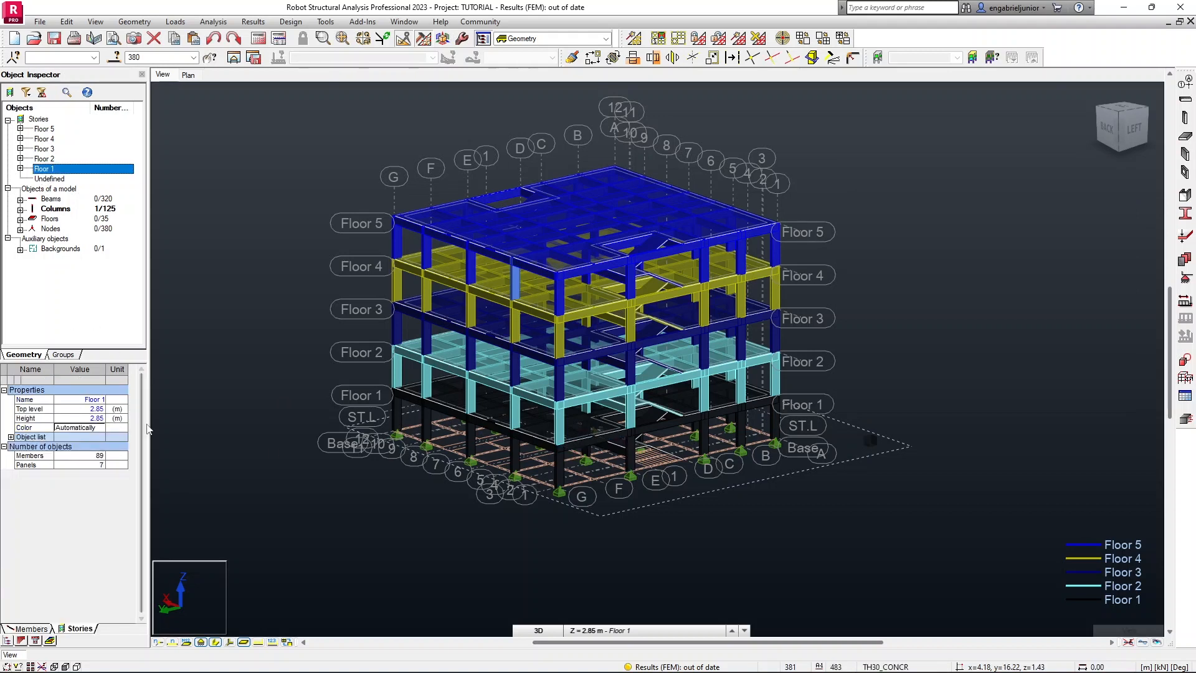
{"action": "left_click", "coordinate": [101, 428]}
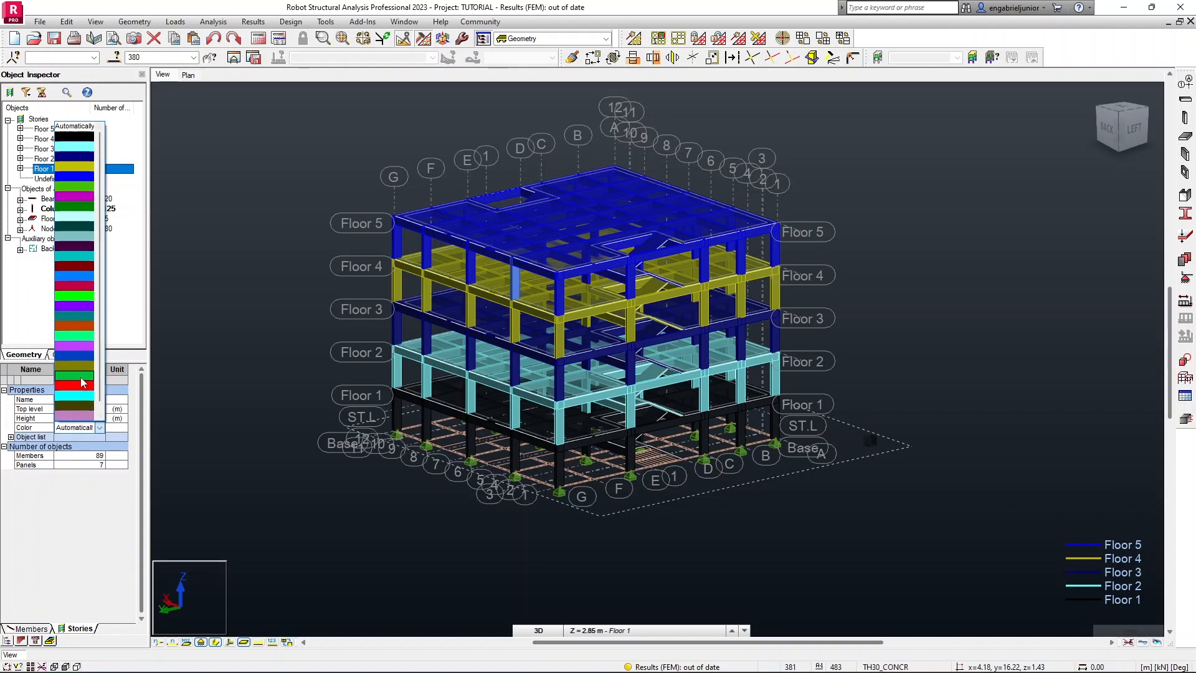
{"action": "left_click", "coordinate": [81, 336]}
{"action": "left_click", "coordinate": [210, 414]}
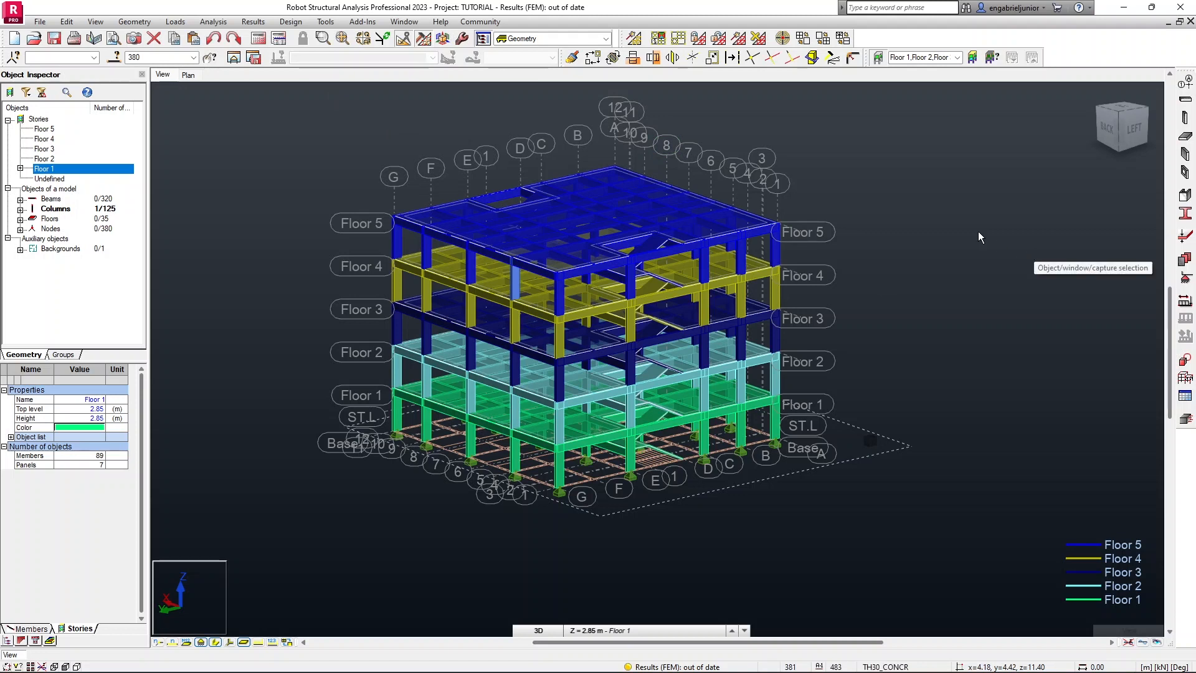
Clear the column selection and turn off the Stories - legend by colors display.
{"action": "left_click", "coordinate": [946, 271]}
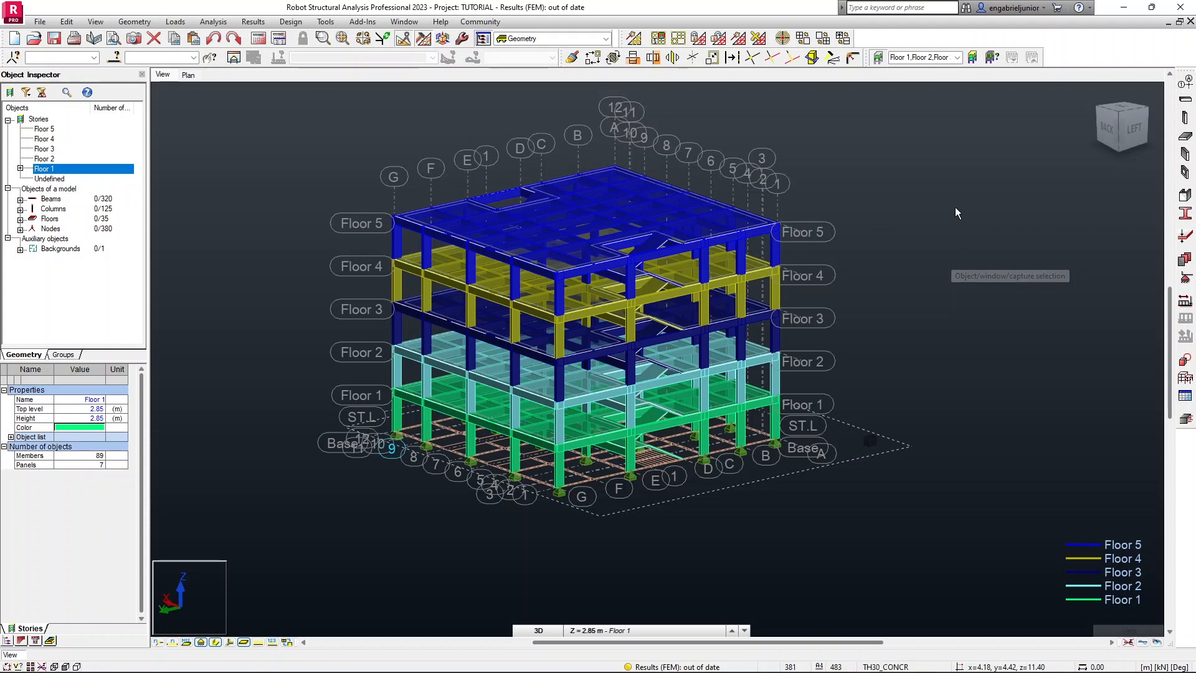
{"action": "key", "text": "ctrl+d"}
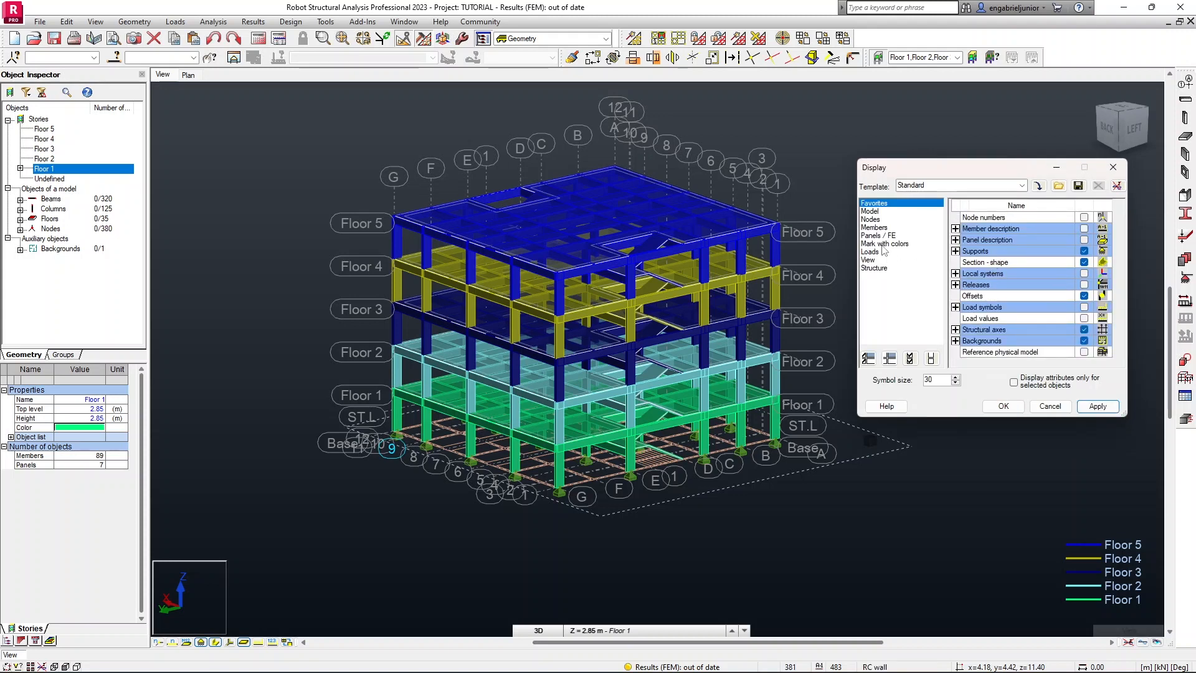
{"action": "left_click", "coordinate": [883, 244]}
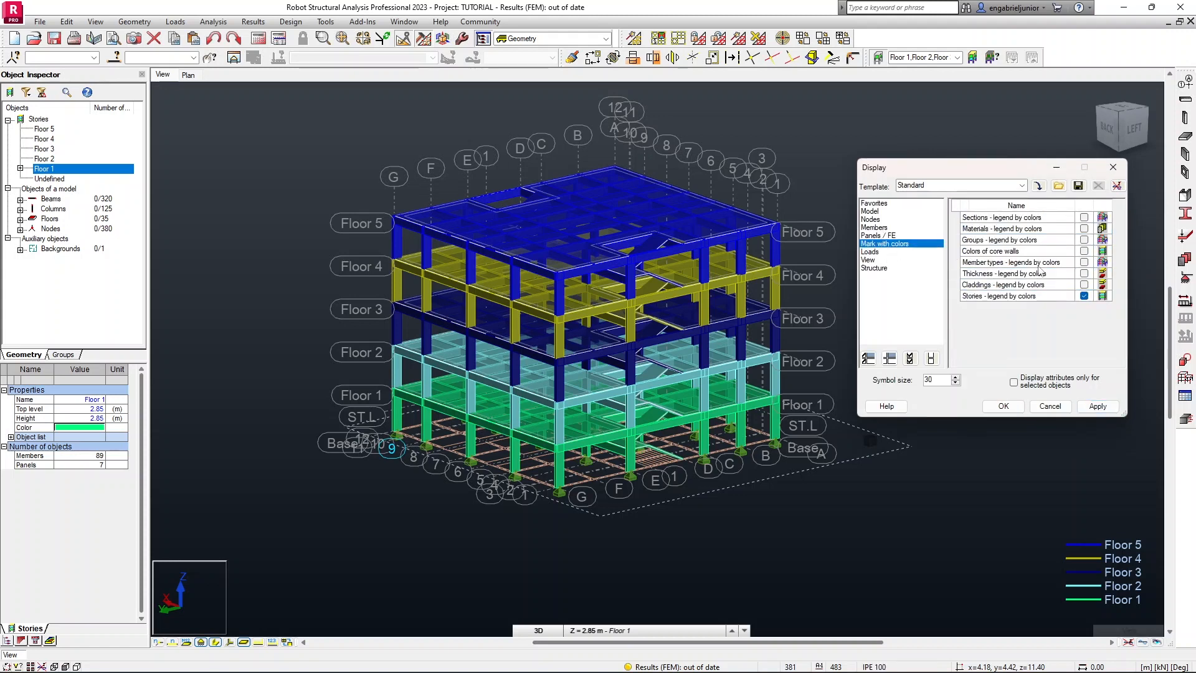
{"action": "left_click", "coordinate": [1083, 296]}
{"action": "left_click", "coordinate": [1097, 408]}
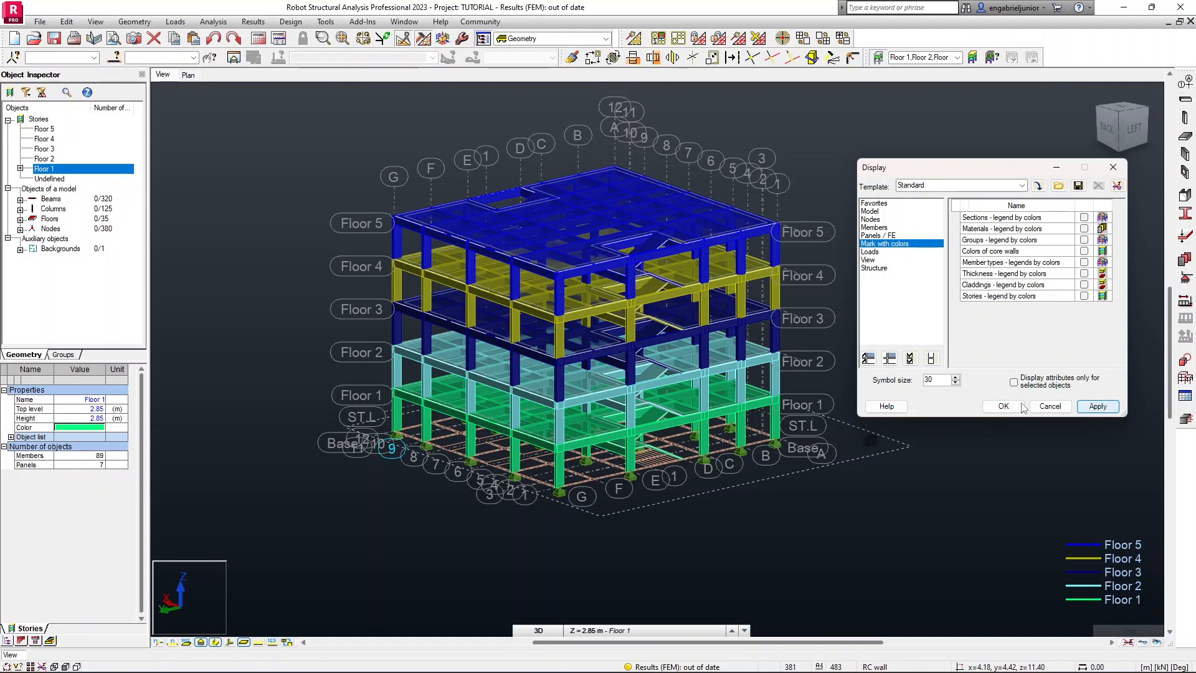
{"action": "left_click", "coordinate": [1003, 406]}
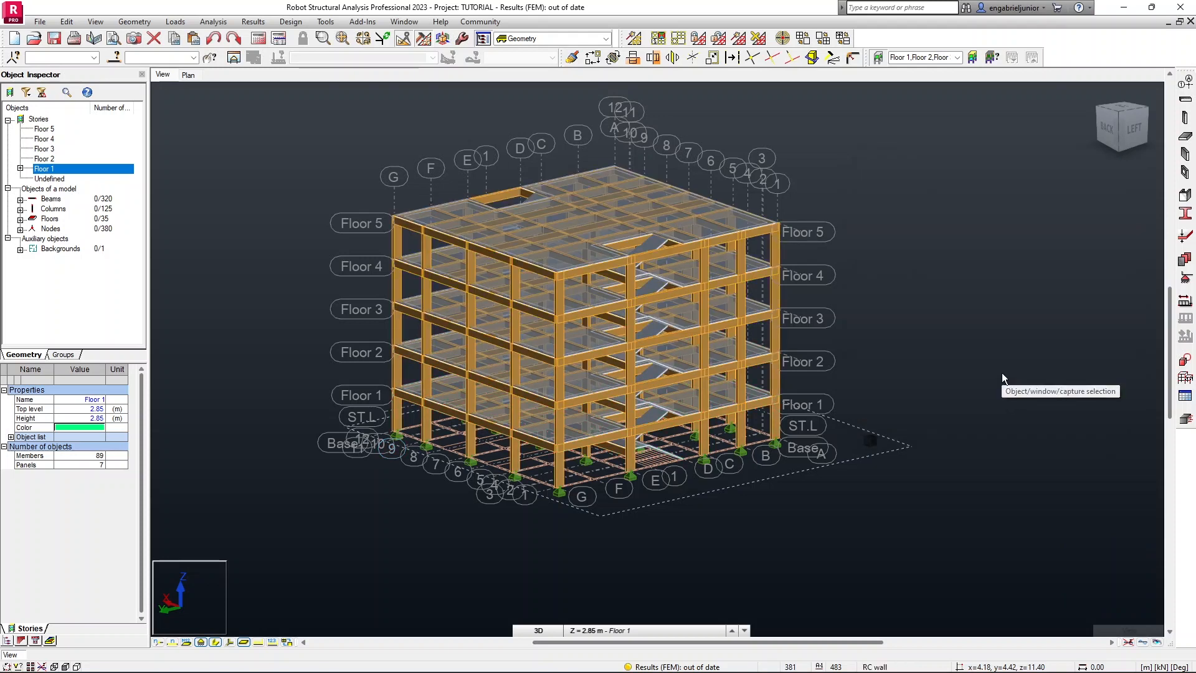
Switch to the Loads layout and add a dead load case named "Gk 1:SELF WEIGHT".
{"action": "left_click", "coordinate": [606, 39]}
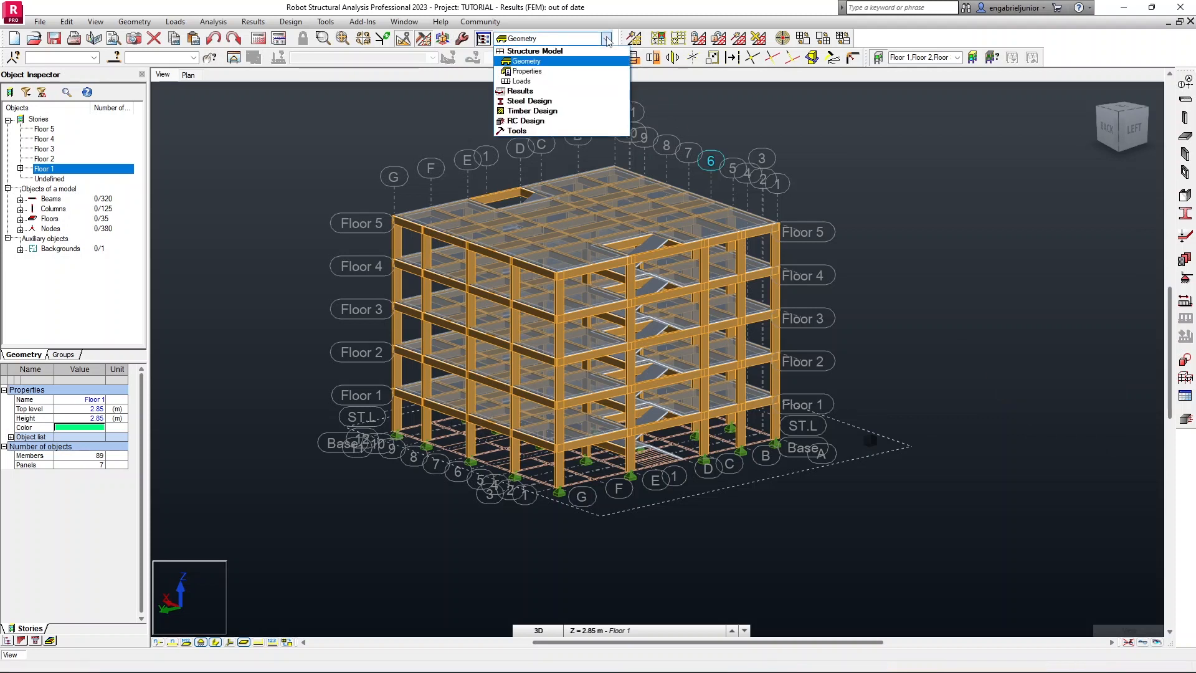
{"action": "left_click", "coordinate": [523, 82]}
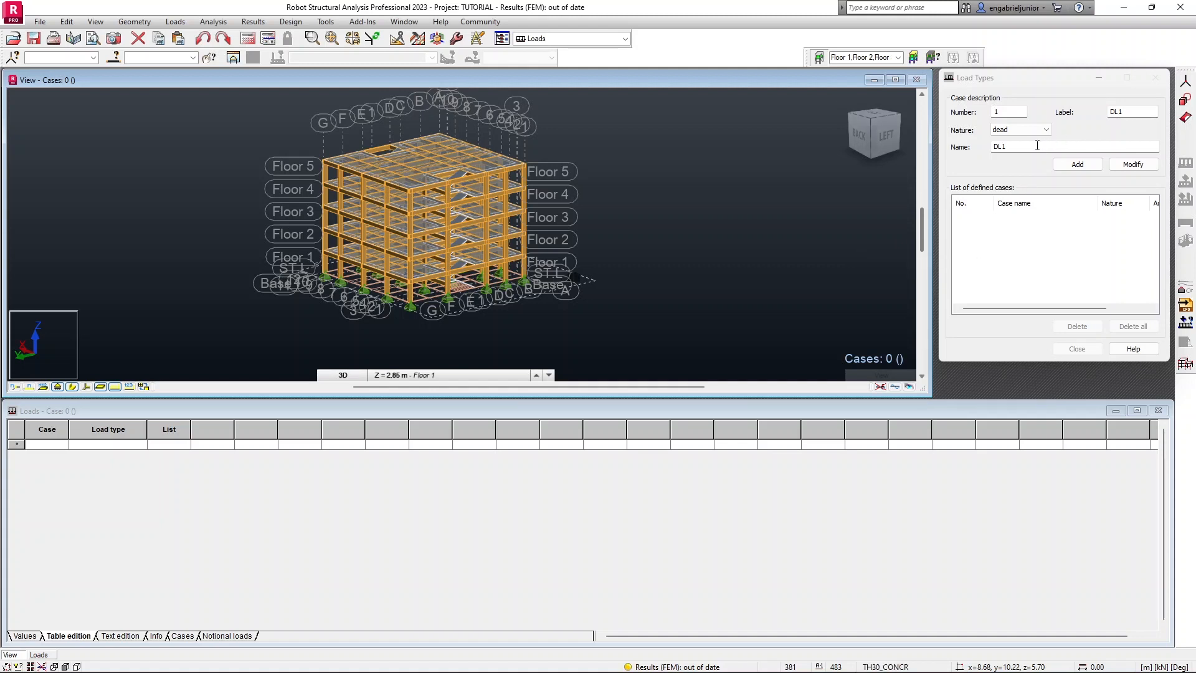
{"action": "left_click_drag", "start_coordinate": [1031, 149], "coordinate": [944, 150]}
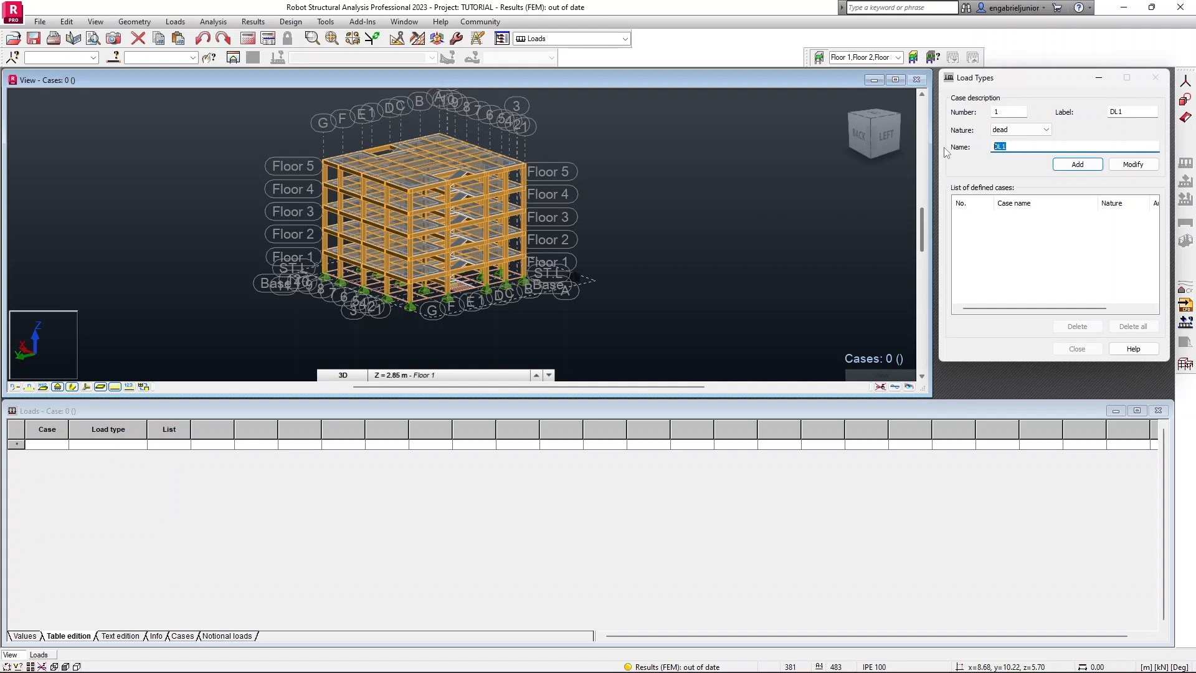
{"action": "type", "text": "GK 1:SELF WEIGHT"}
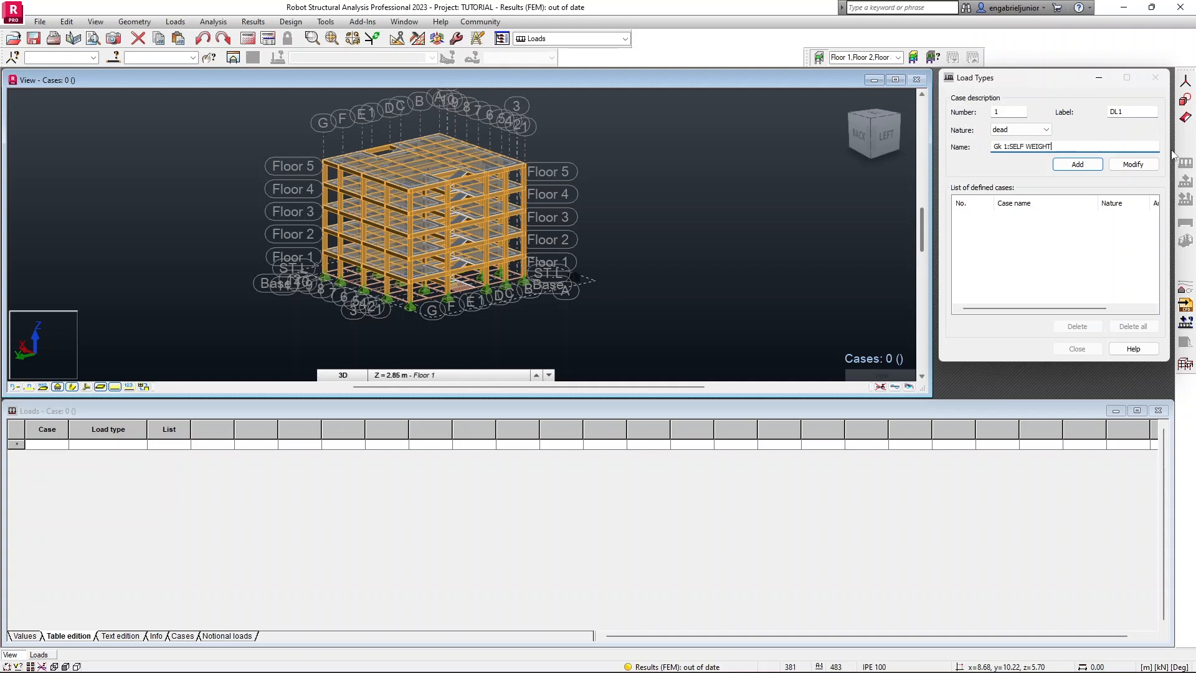
{"action": "left_click", "coordinate": [1083, 165]}
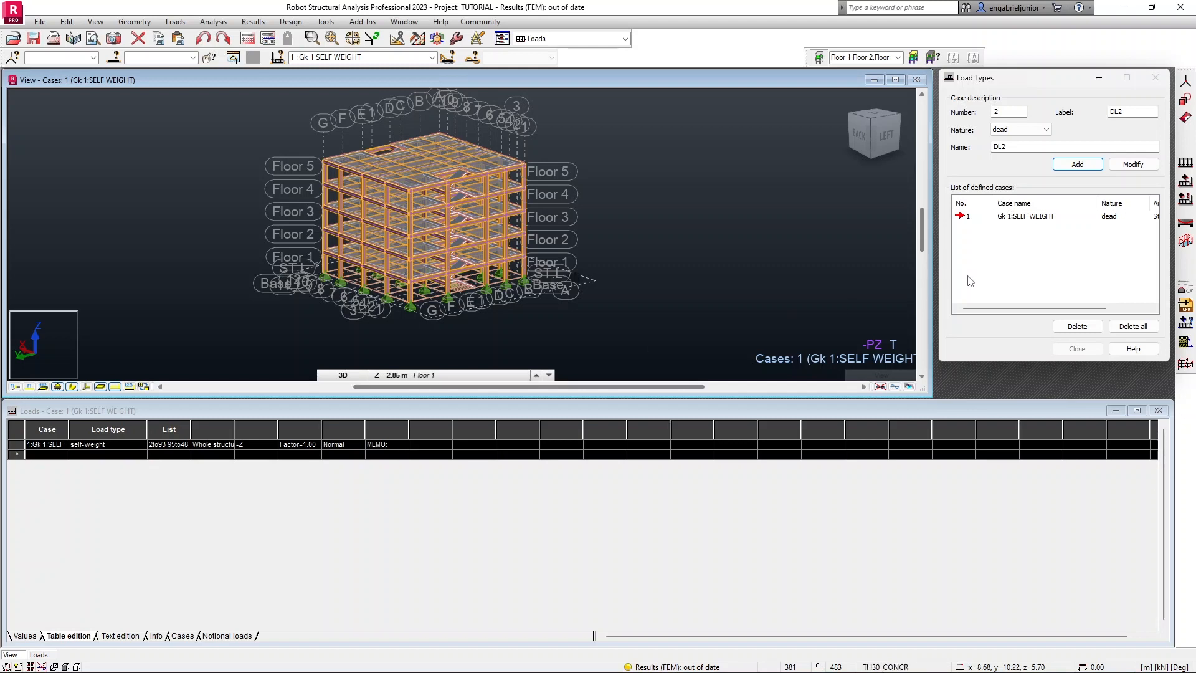
Add a second dead load case named "Gk 2: FLOOR FINISH" with the label DL2, based on the self-weight case.
{"action": "left_click", "coordinate": [967, 217]}
{"action": "left_click", "coordinate": [1007, 222]}
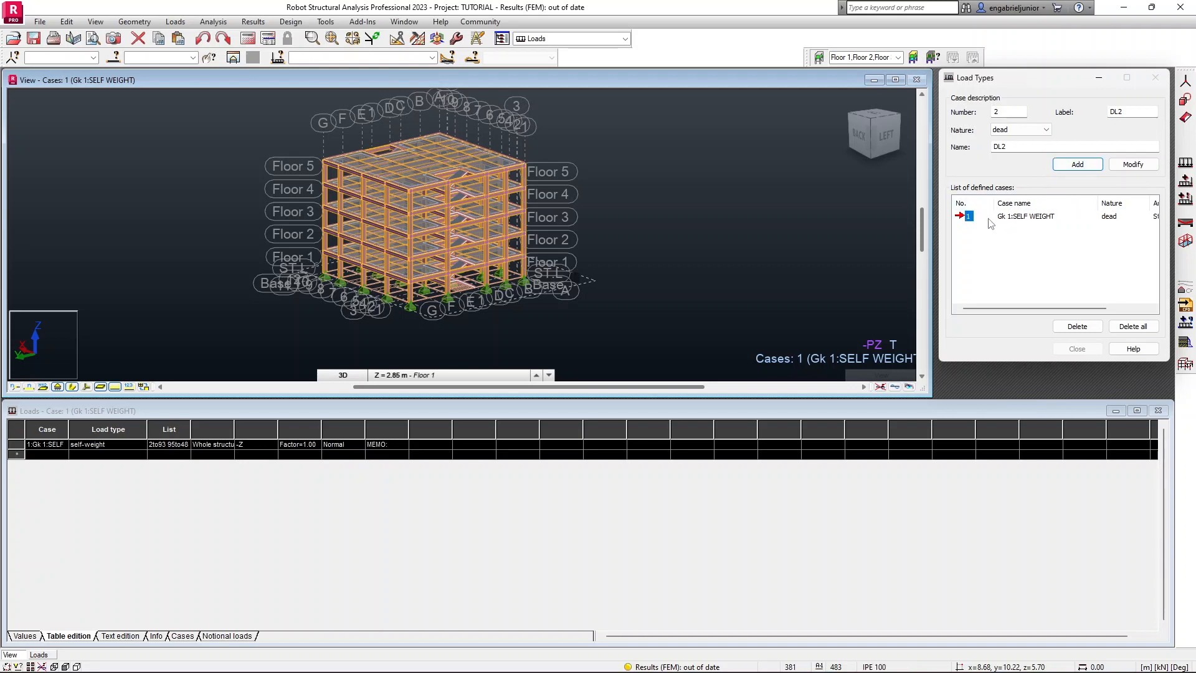
{"action": "left_click", "coordinate": [1007, 147]}
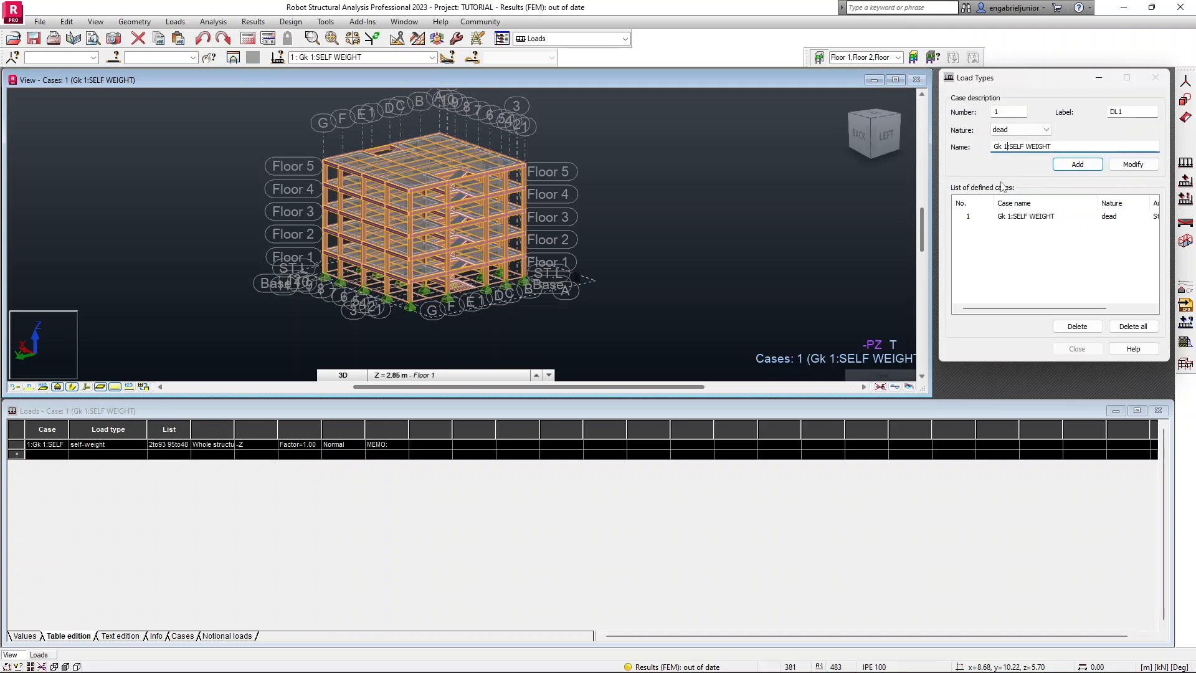
{"action": "key", "text": "BackSpace"}
{"action": "type", "text": "2"}
{"action": "left_click", "coordinate": [1133, 112]}
{"action": "left_click_drag", "start_coordinate": [1054, 147], "coordinate": [1009, 146]}
{"action": "key", "text": "BackSpace"}
{"action": "type", "text": "FLOOR FINISH"}
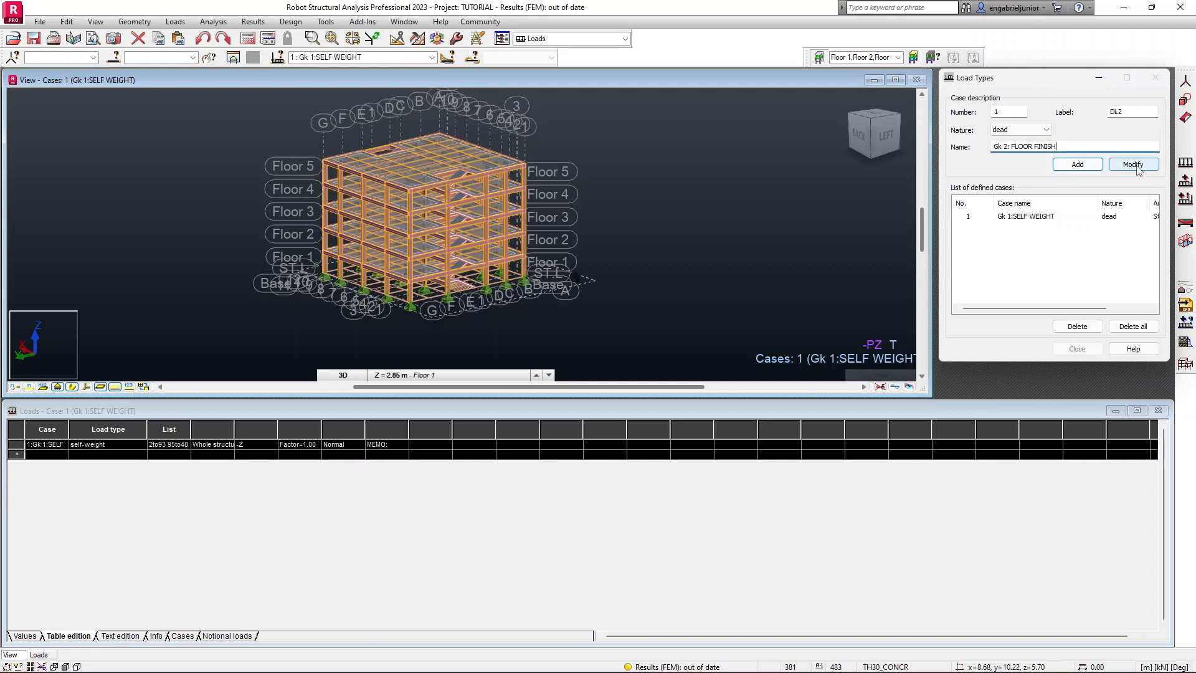
{"action": "left_click", "coordinate": [1077, 164]}
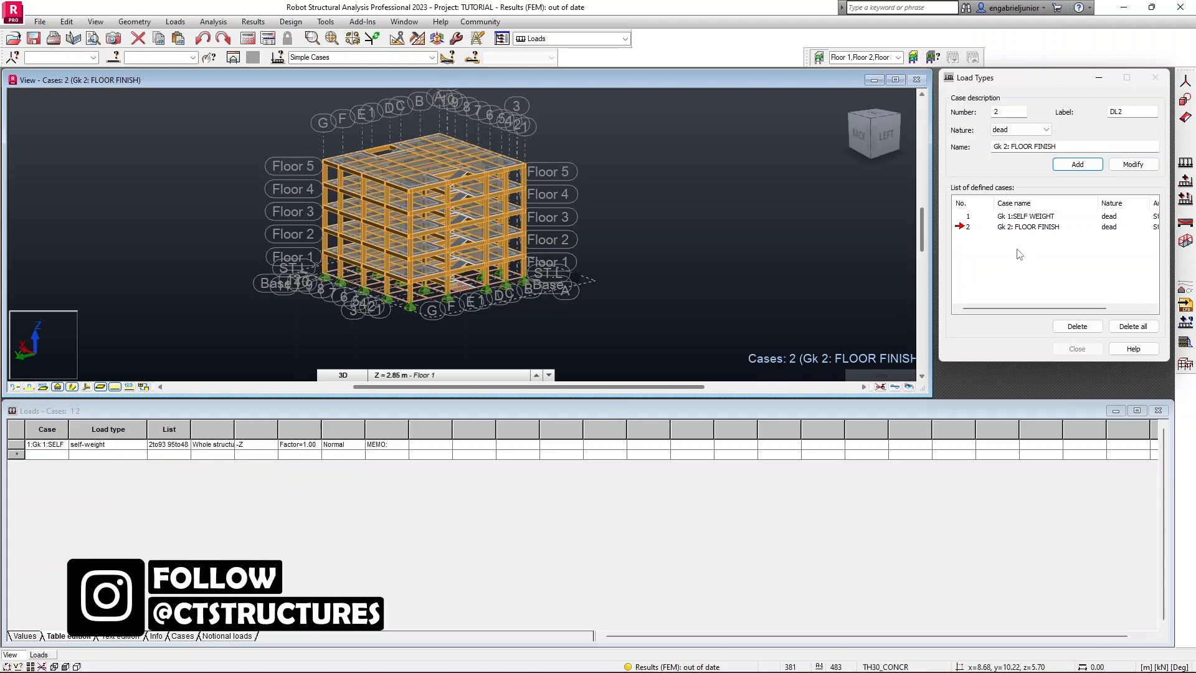
Define a uniform planar surface load of -0.72 kPa in global Z for the floor finish case.
{"action": "left_click", "coordinate": [1185, 167]}
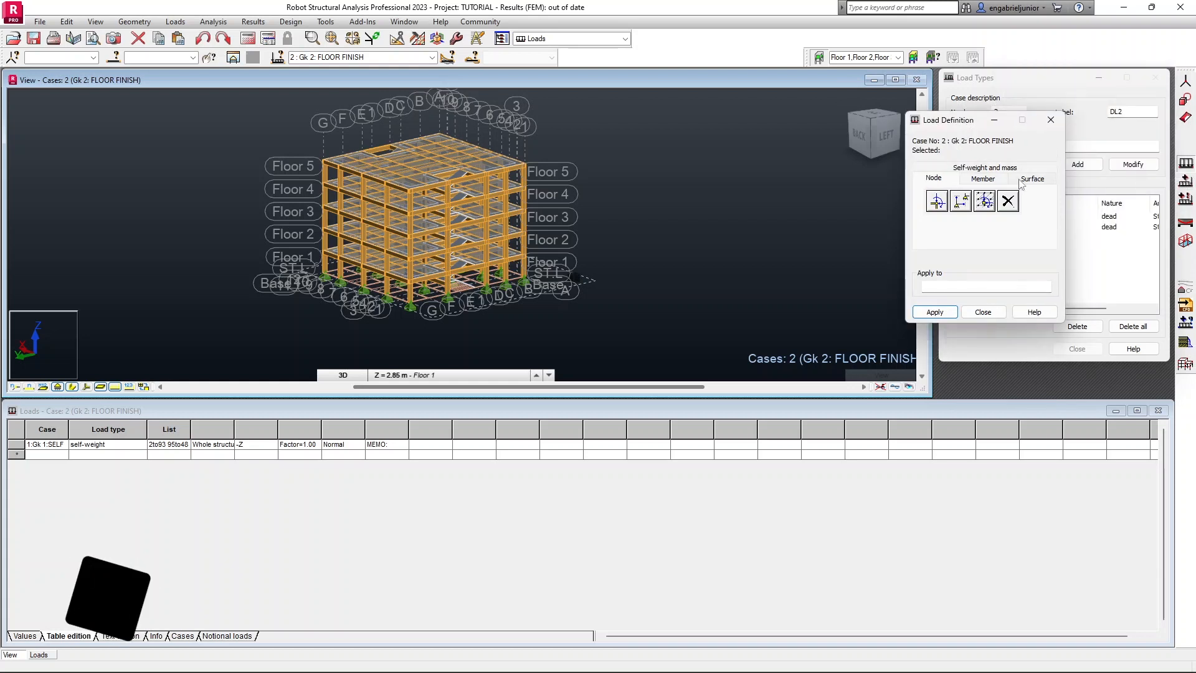
{"action": "left_click", "coordinate": [1022, 181]}
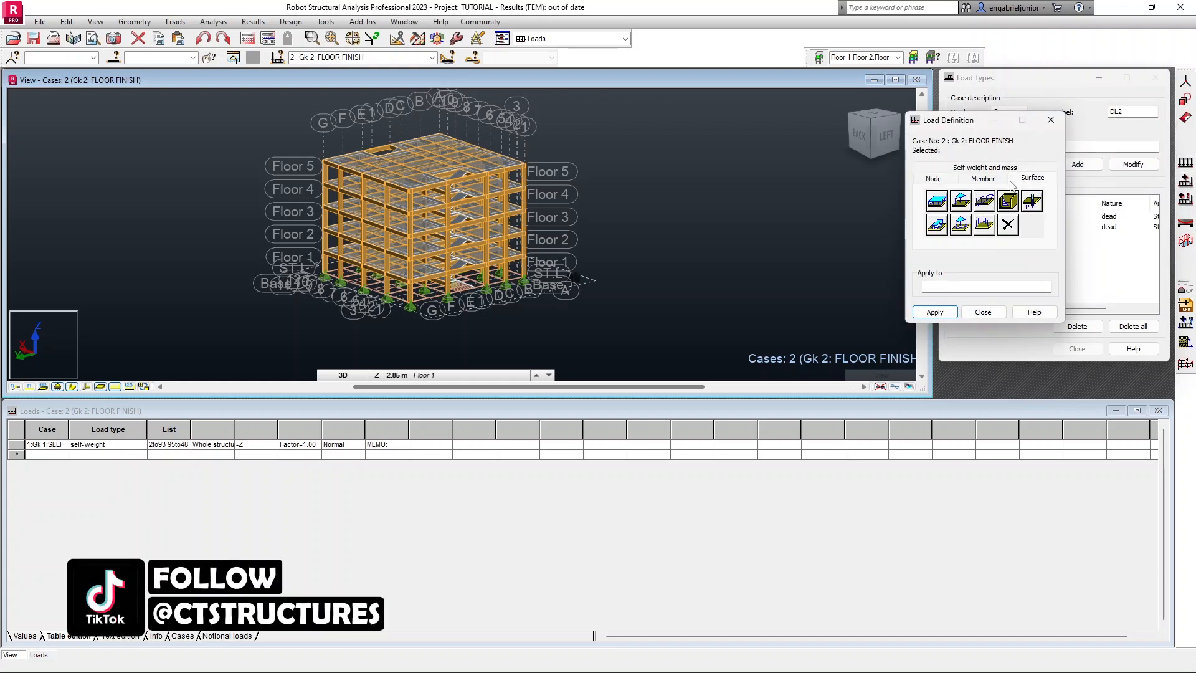
{"action": "left_click", "coordinate": [937, 200]}
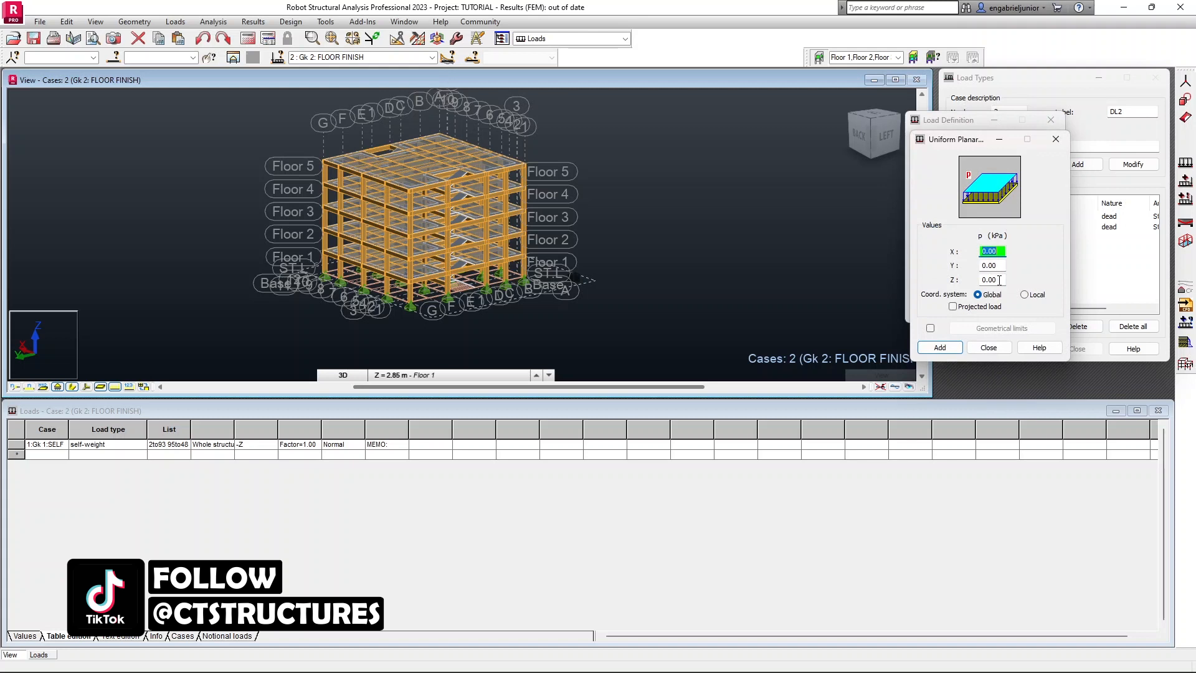
{"action": "left_click_drag", "start_coordinate": [998, 280], "coordinate": [975, 280]}
{"action": "key", "text": "BackSpace"}
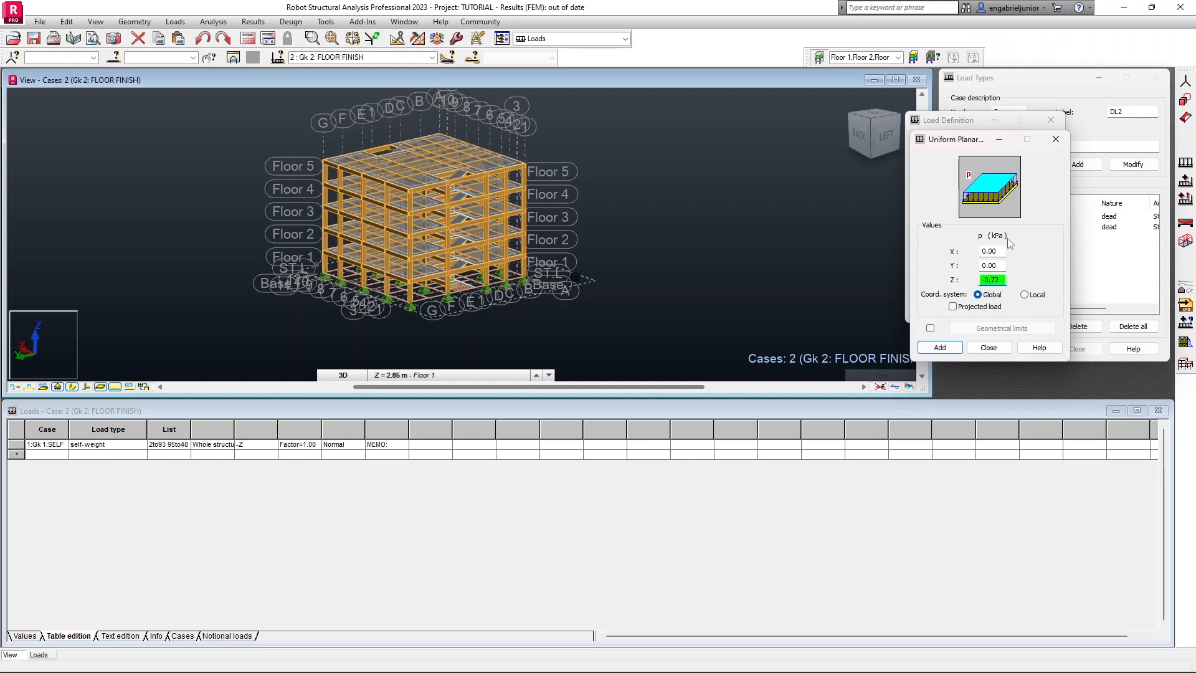
{"action": "left_click", "coordinate": [940, 347]}
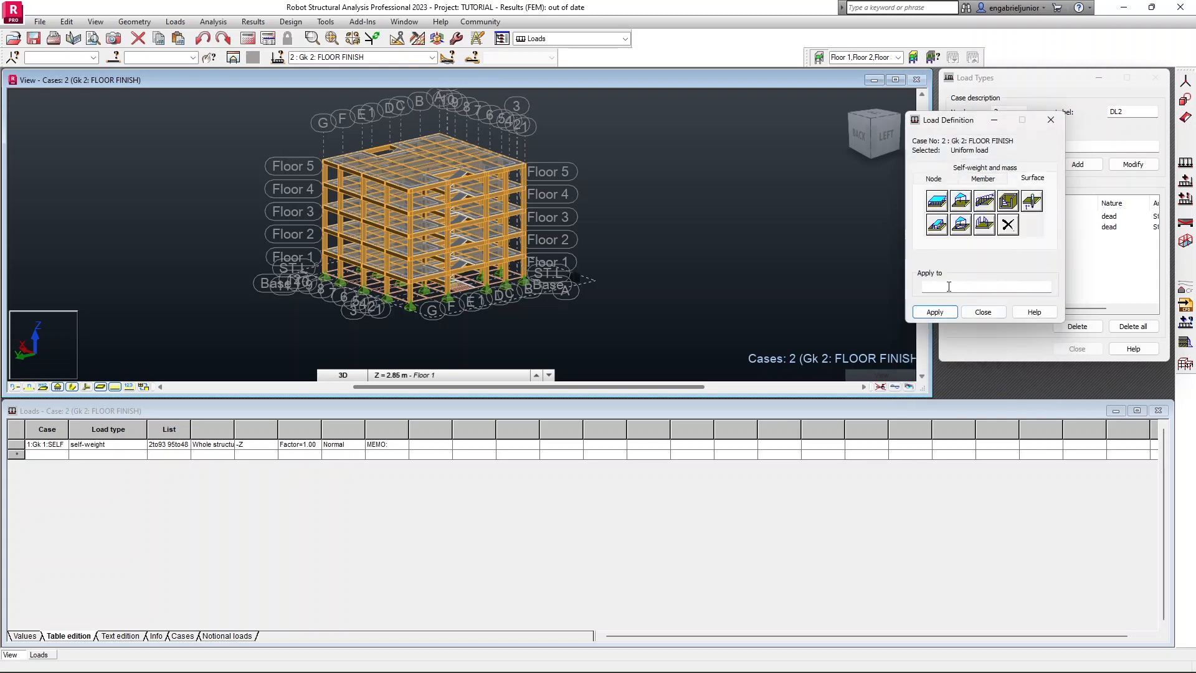
Select all panels belonging to the FLOOR SLABS and STAIRCASE SLABS groups.
{"action": "left_click", "coordinate": [115, 58]}
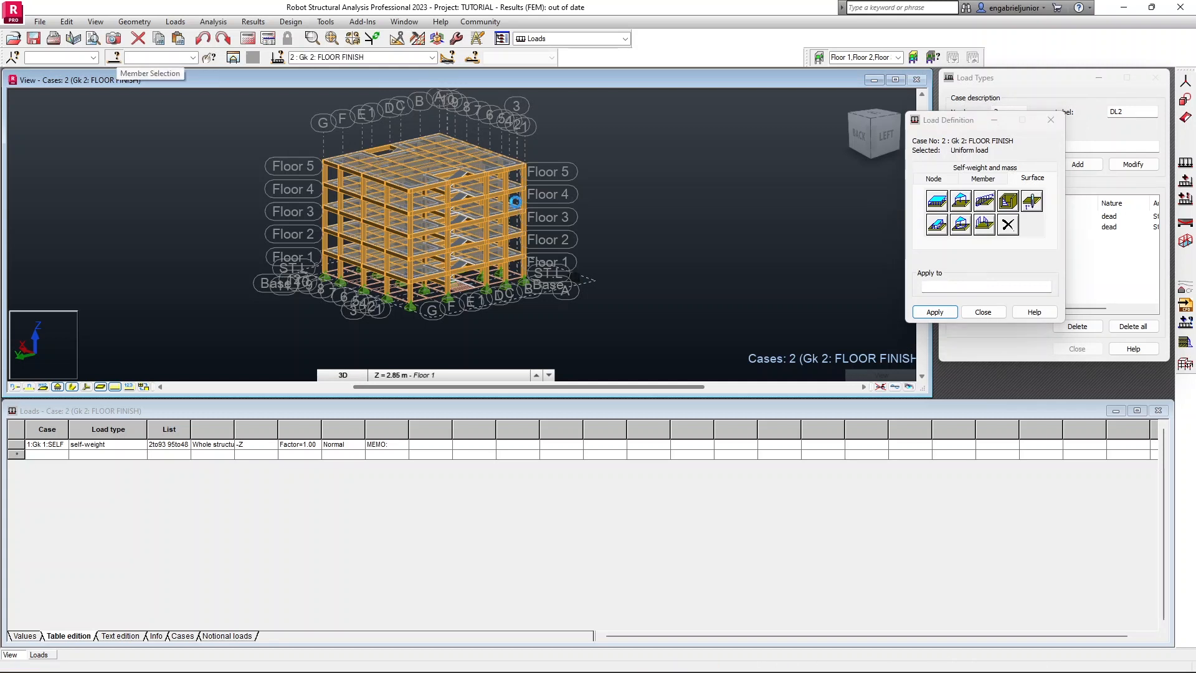
{"action": "left_click_drag", "start_coordinate": [1010, 87], "coordinate": [658, 116]}
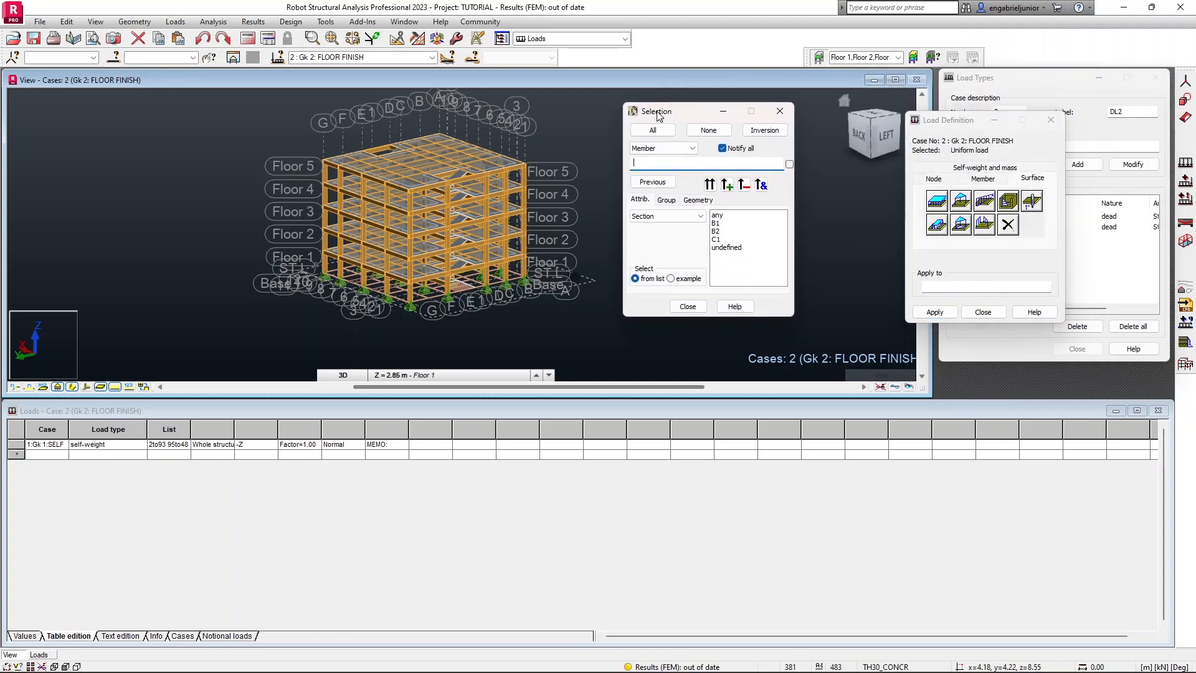
{"action": "left_click", "coordinate": [665, 200]}
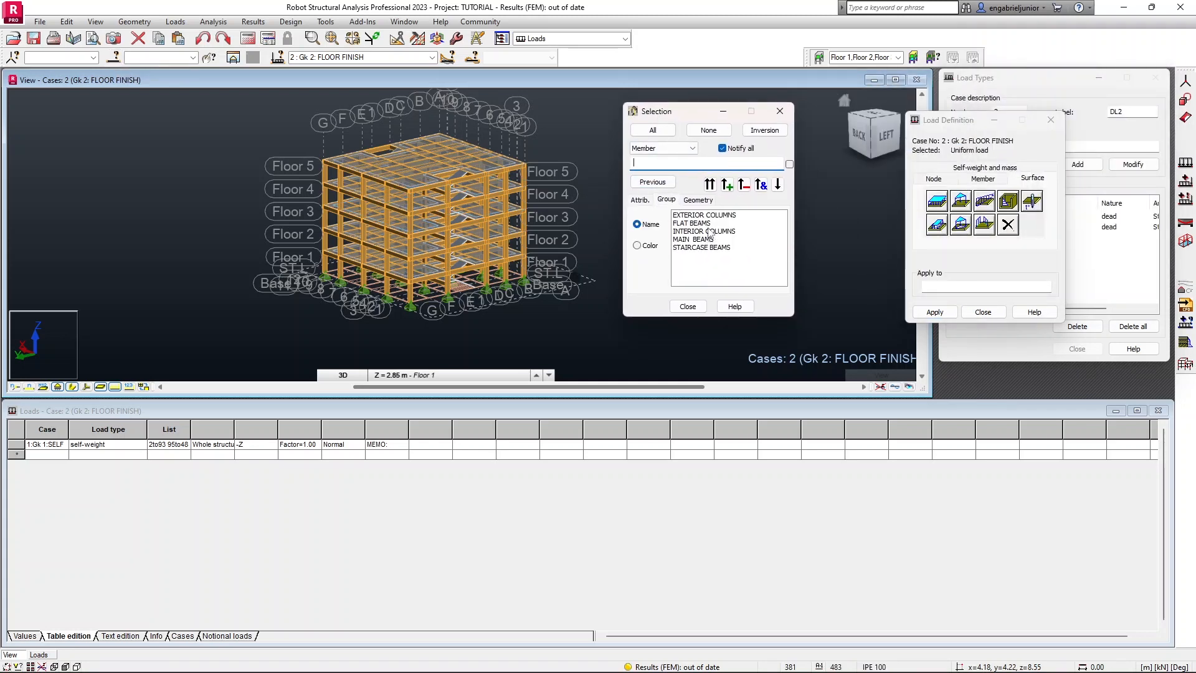
{"action": "left_click", "coordinate": [669, 149]}
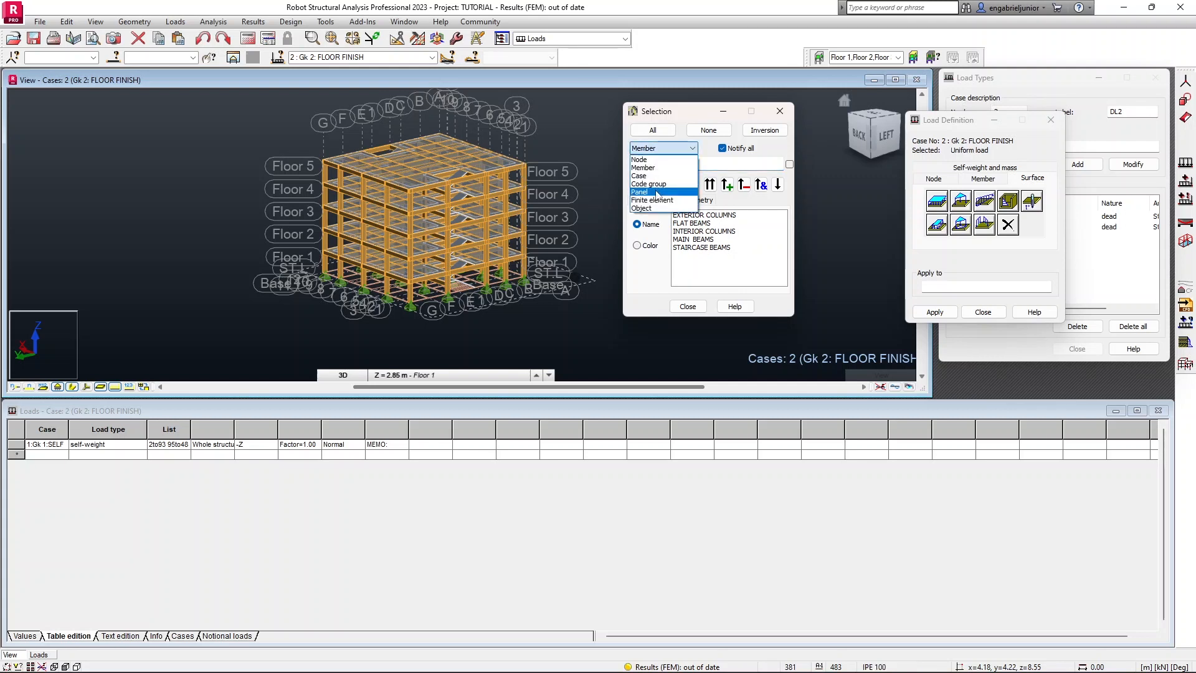
{"action": "left_click", "coordinate": [657, 192]}
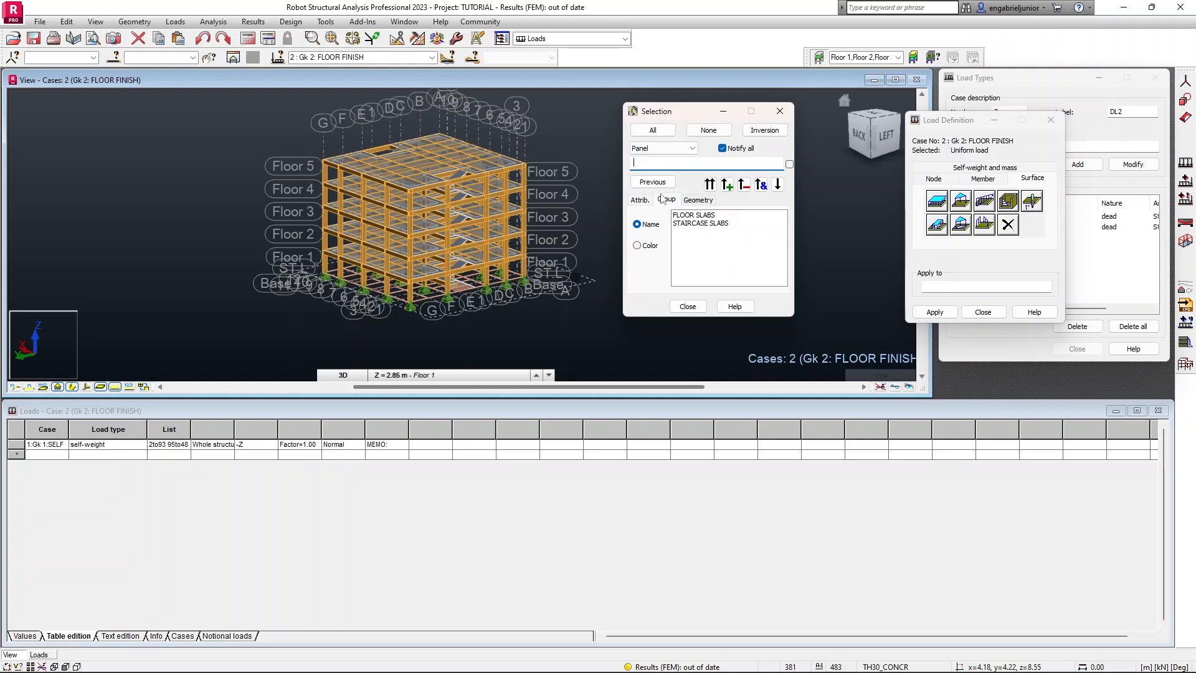
{"action": "left_click", "coordinate": [708, 215]}
{"action": "left_click", "coordinate": [710, 184]}
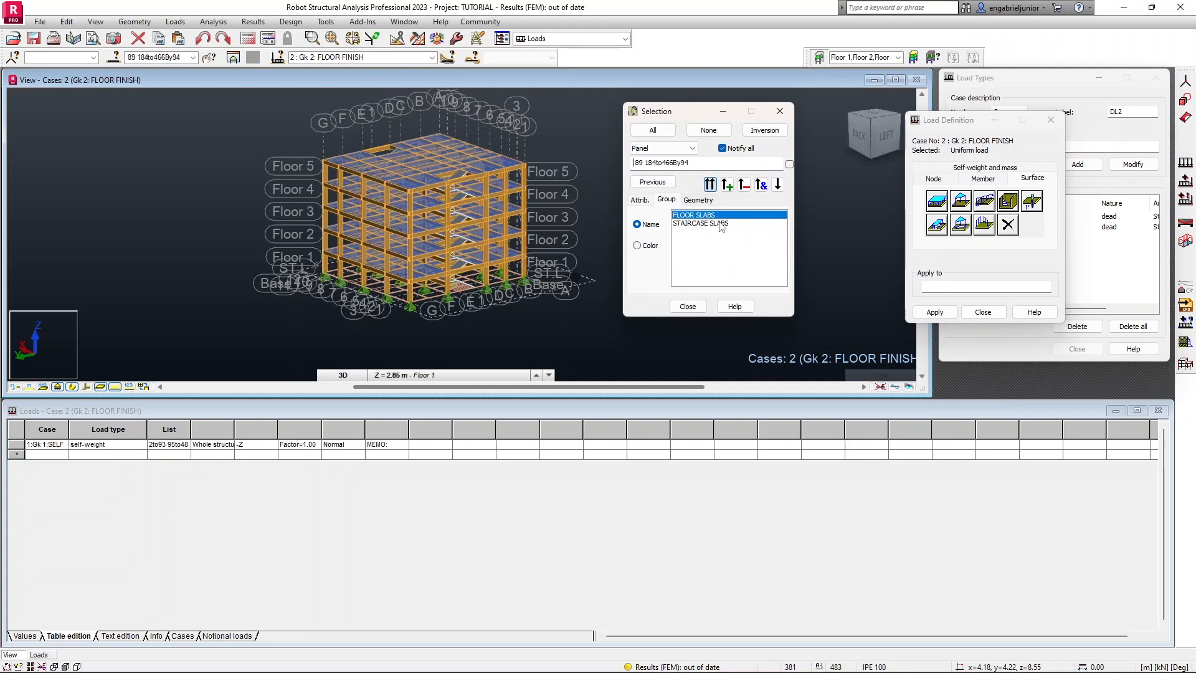
{"action": "left_click", "coordinate": [720, 224]}
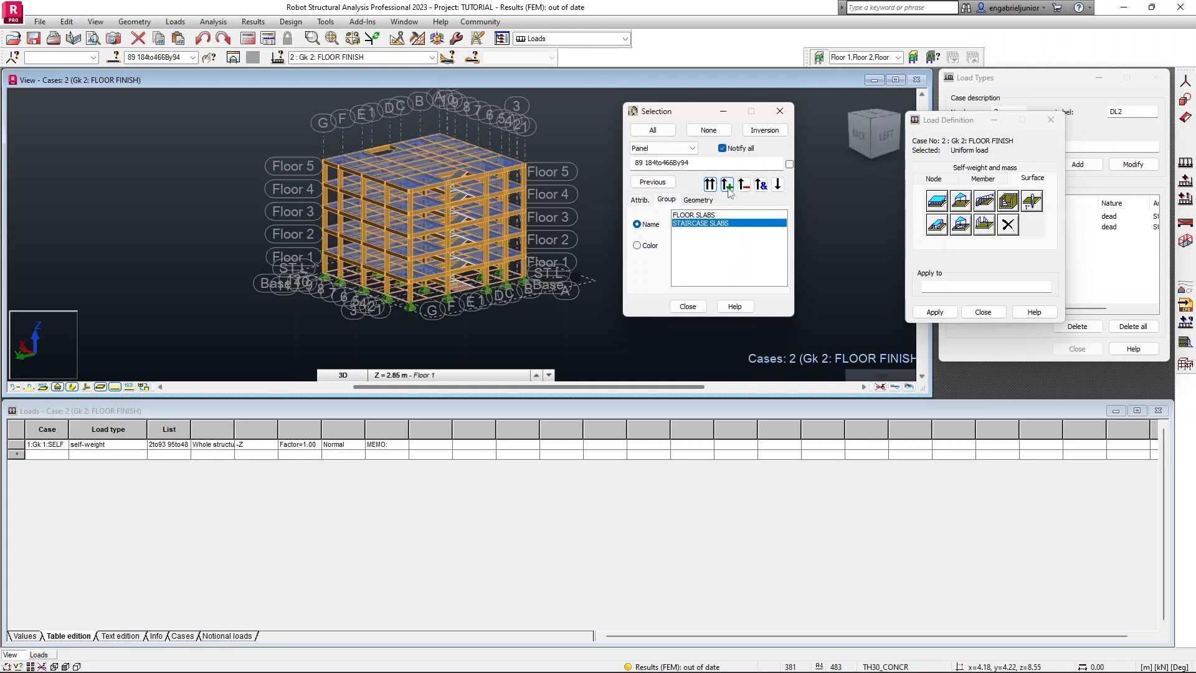
{"action": "left_click", "coordinate": [728, 186]}
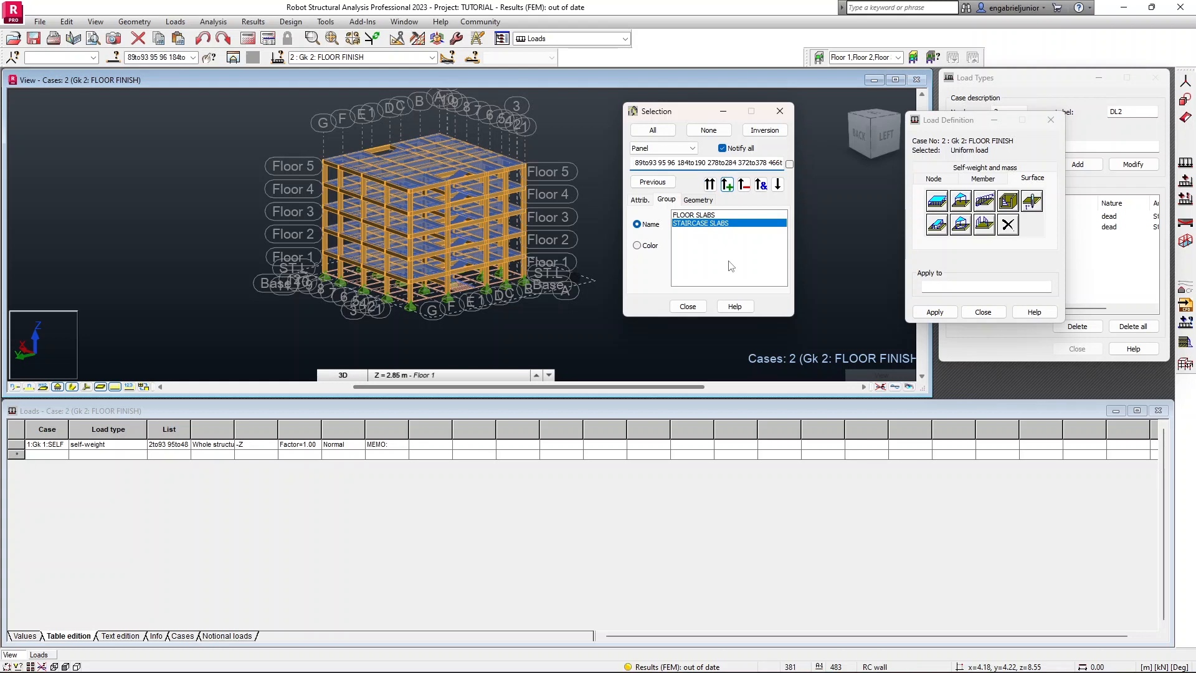
Apply the uniform floor finish load to the selected slab panels and close the selection dialog.
{"action": "left_click", "coordinate": [944, 287]}
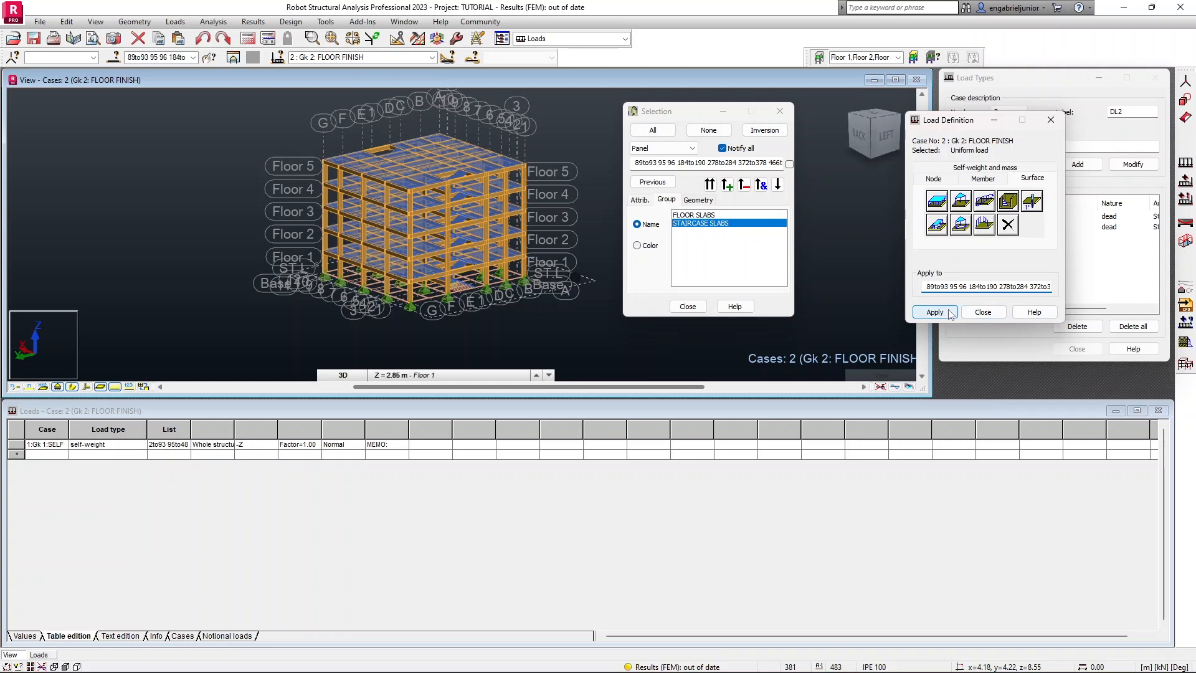
{"action": "left_click", "coordinate": [949, 312]}
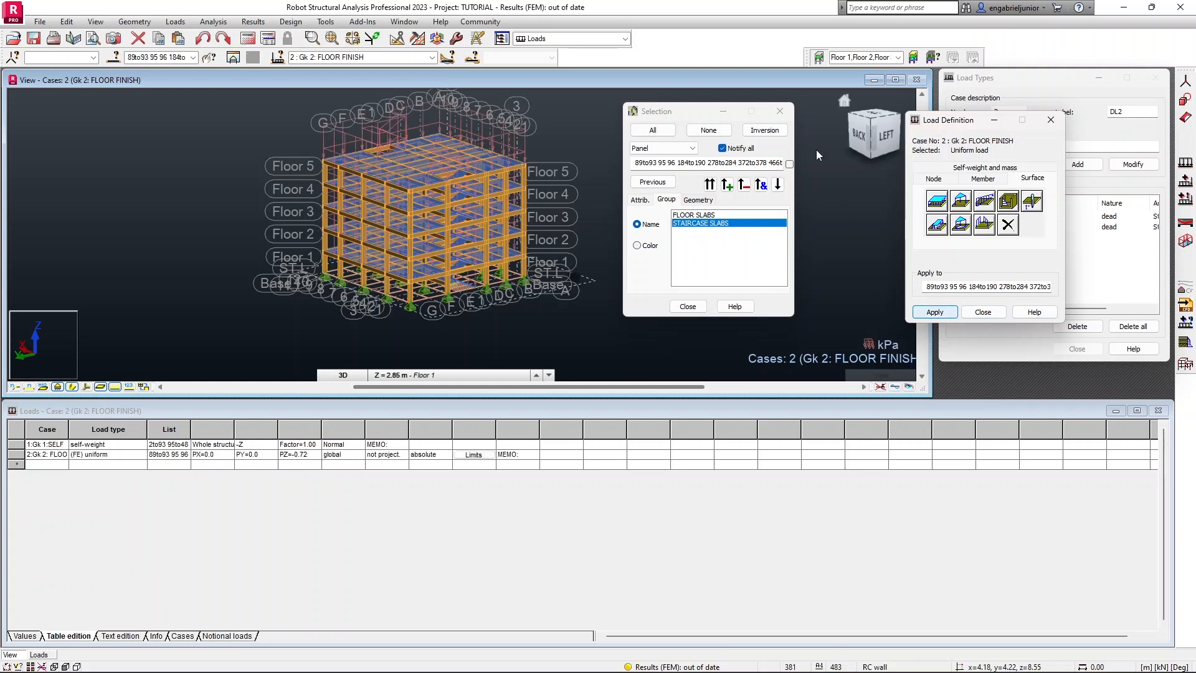
{"action": "left_click", "coordinate": [779, 111]}
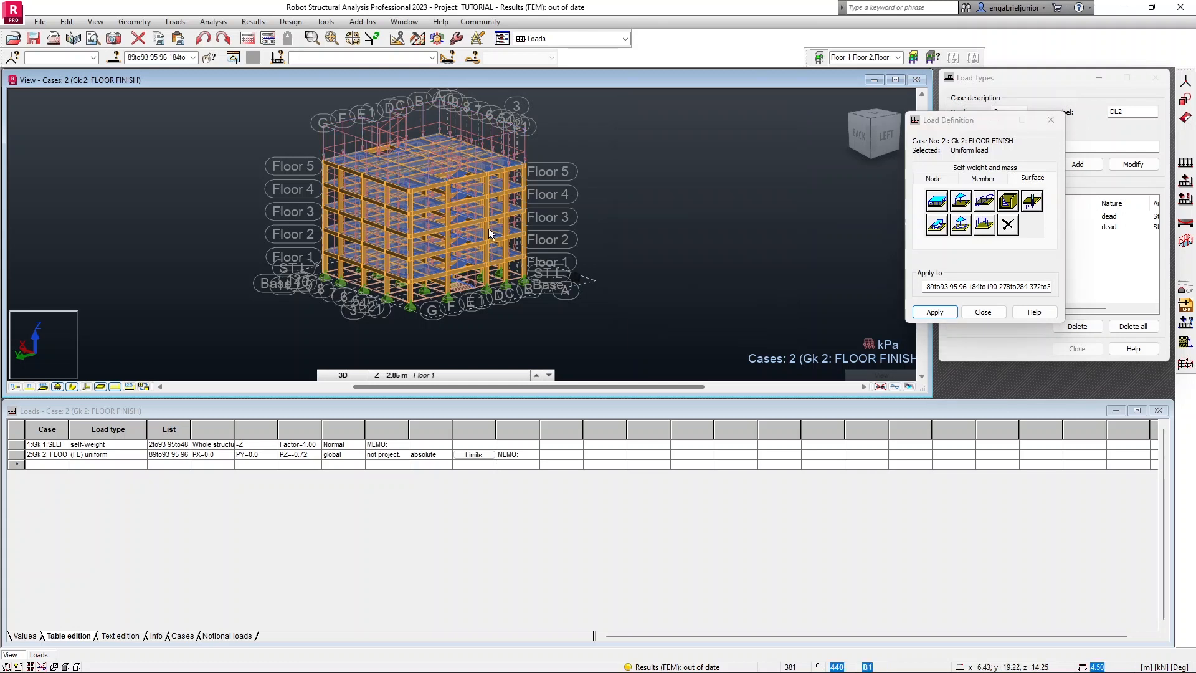
Check the floor finish load values on the slabs in the 3D view, hide them again and close the load definition.
{"action": "middle_click_drag", "start_coordinate": [410, 180], "coordinate": [486, 225]}
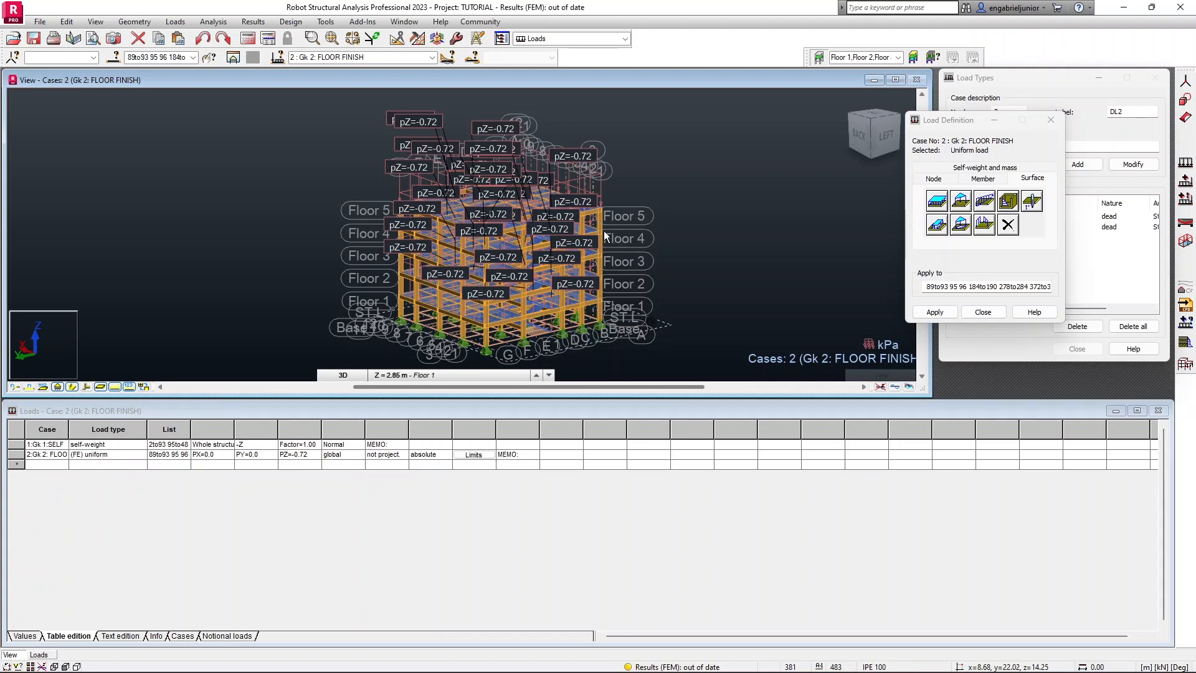
{"action": "scroll", "coordinate": [511, 133], "scroll_direction": "up", "scroll_amount": 2}
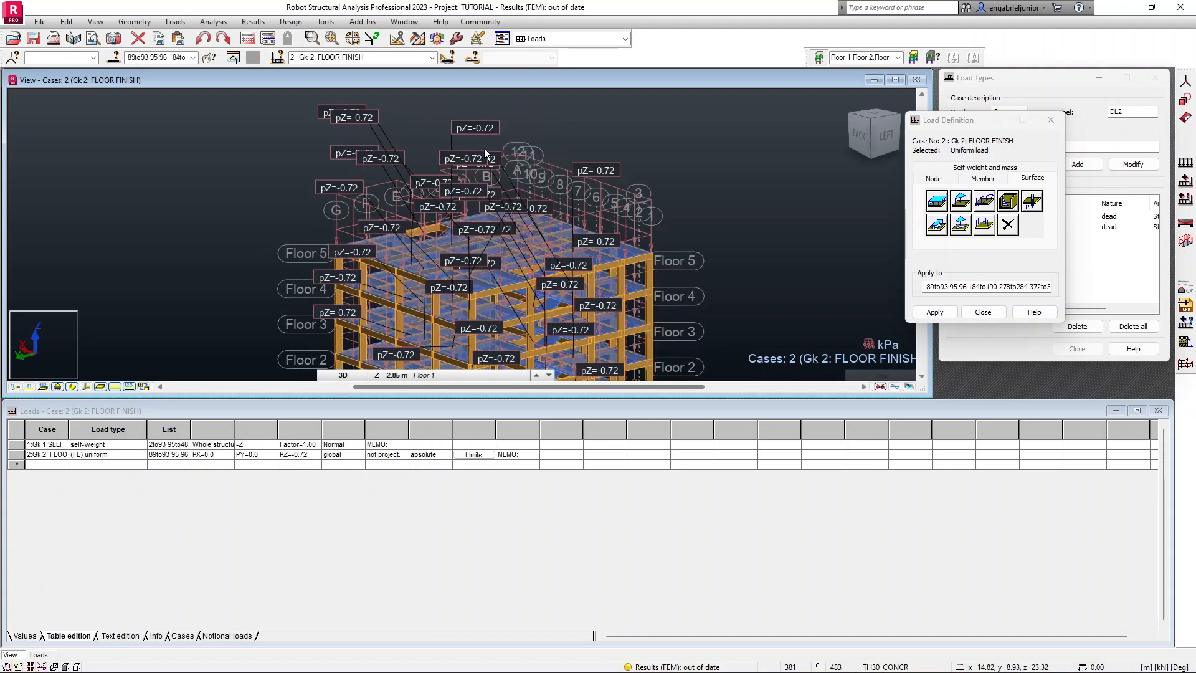
{"action": "left_click", "coordinate": [115, 386]}
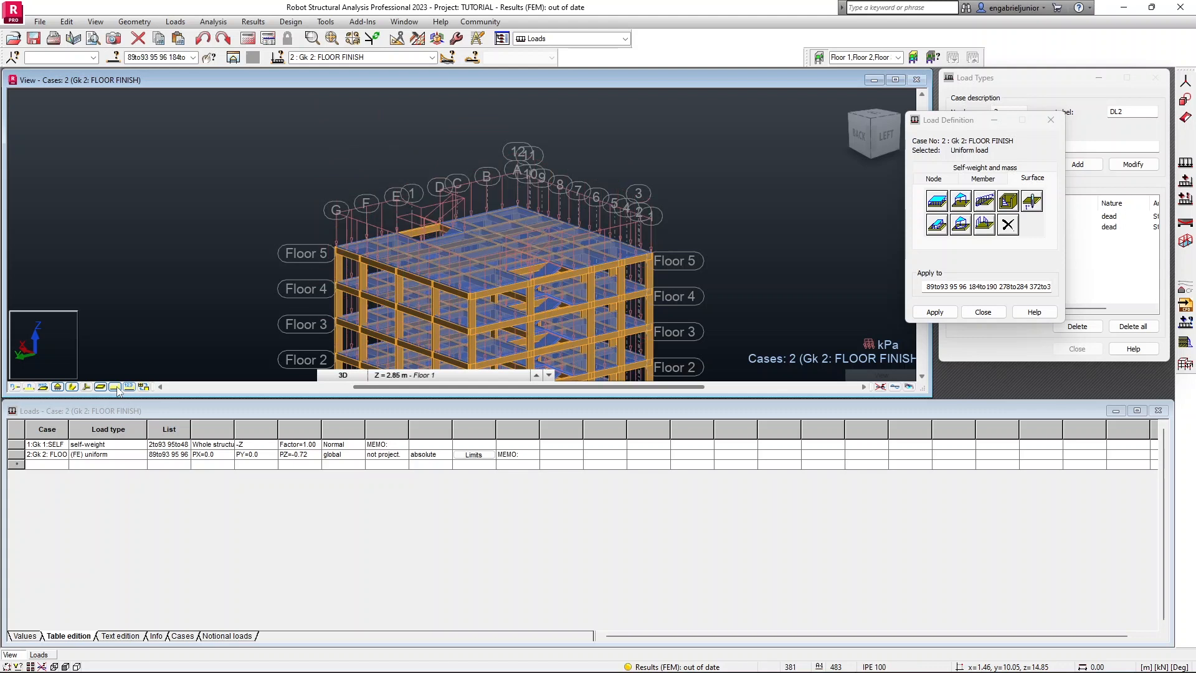
{"action": "left_click", "coordinate": [1046, 124]}
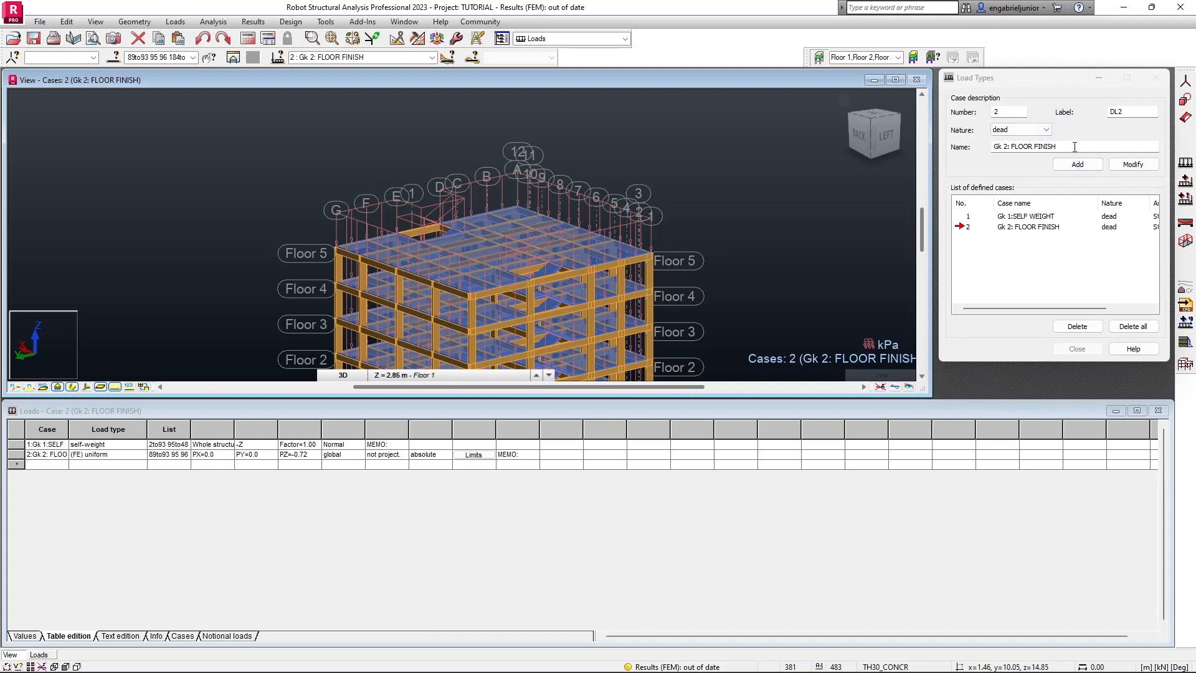
Add a dead load case named "Gk 3: PATITION LOADS" with the label DL3.
{"action": "left_click", "coordinate": [1010, 147]}
{"action": "key", "text": "BackSpace"}
{"action": "type", "text": "3"}
{"action": "left_click", "coordinate": [1136, 111]}
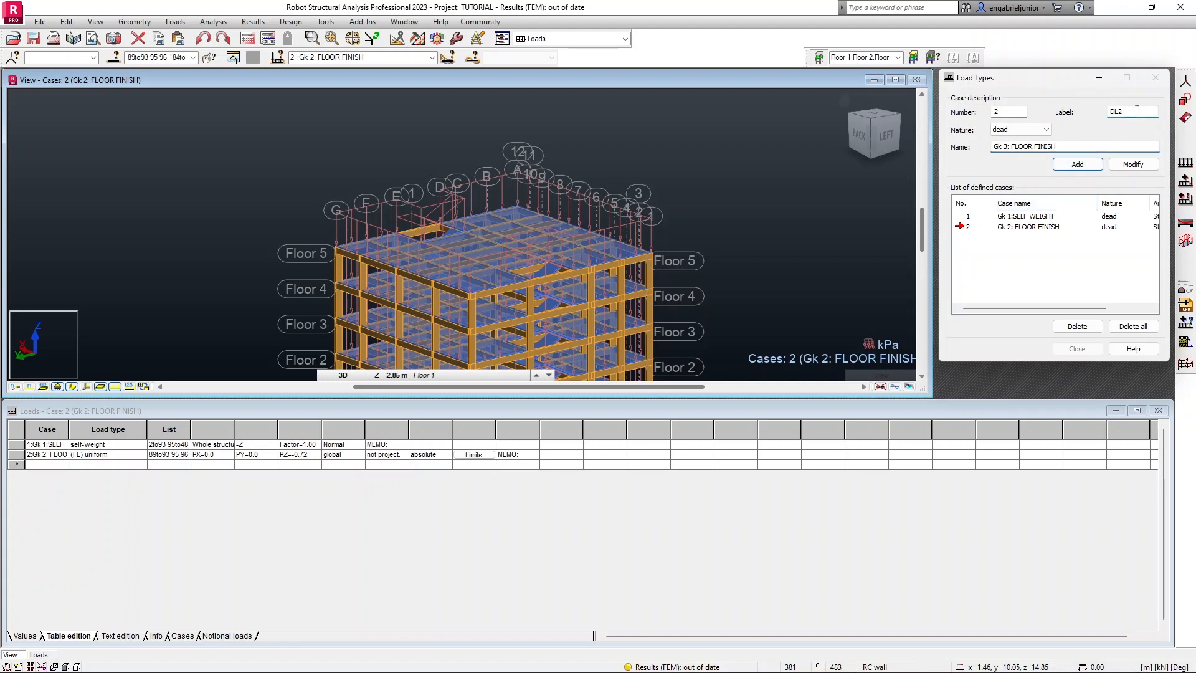
{"action": "type", "text": "3"}
{"action": "left_click_drag", "start_coordinate": [1072, 144], "coordinate": [1012, 143]}
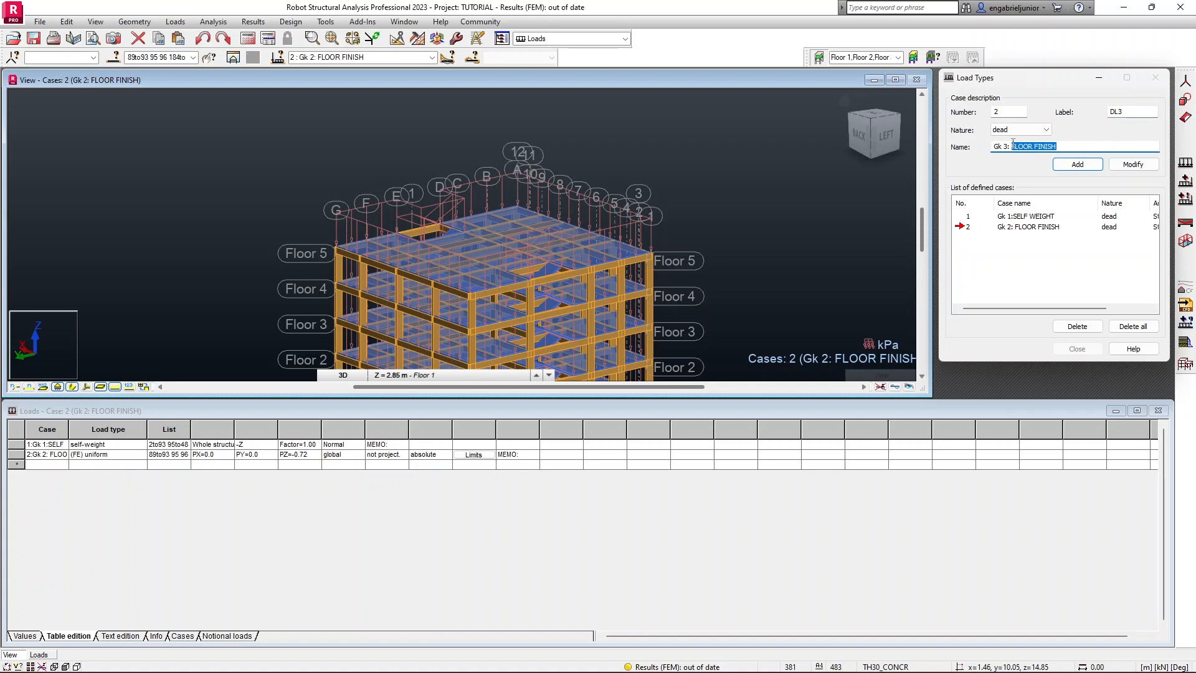
{"action": "type", "text": "PATITI"}
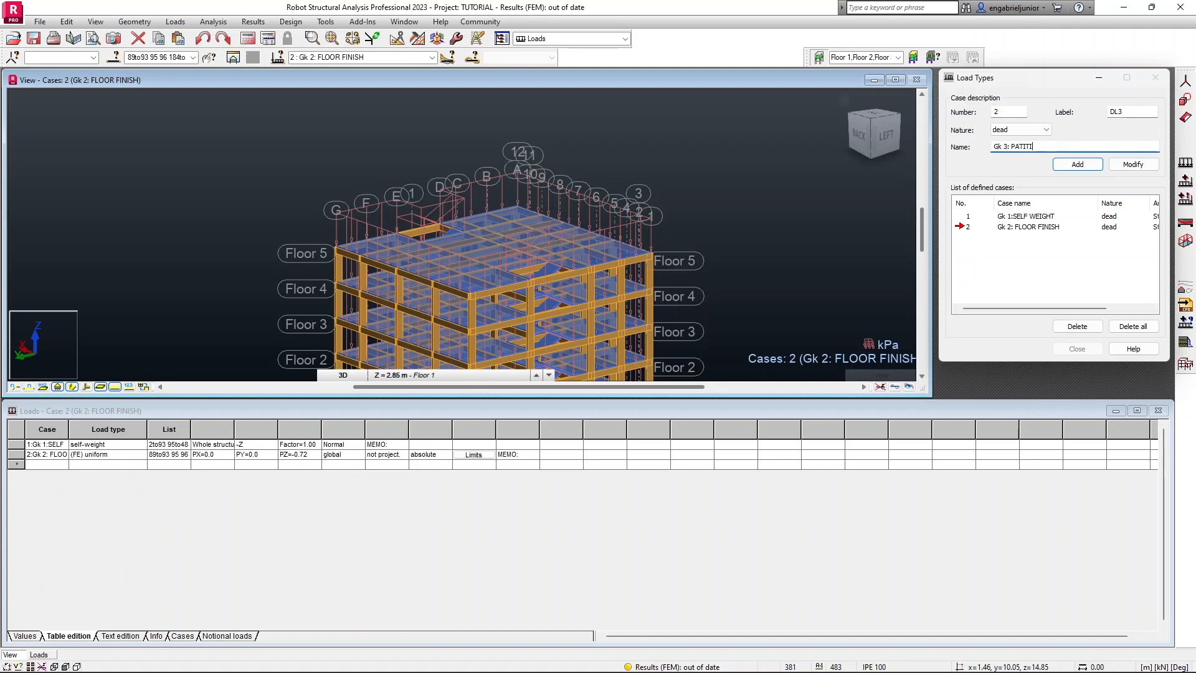
{"action": "type", "text": "ON LOADS"}
{"action": "left_click", "coordinate": [1085, 165]}
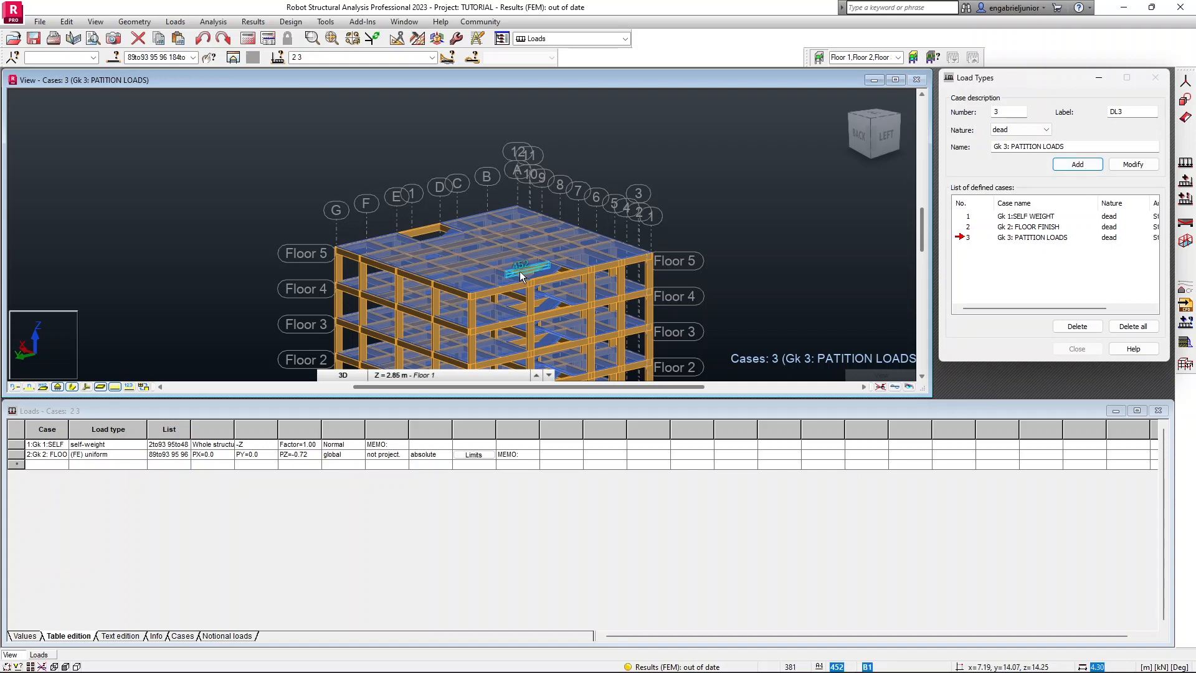
Select all panels belonging to the FLOOR SLABS group.
{"action": "scroll", "coordinate": [518, 273], "scroll_direction": "up", "scroll_amount": 1}
{"action": "scroll", "coordinate": [524, 272], "scroll_direction": "down", "scroll_amount": 5}
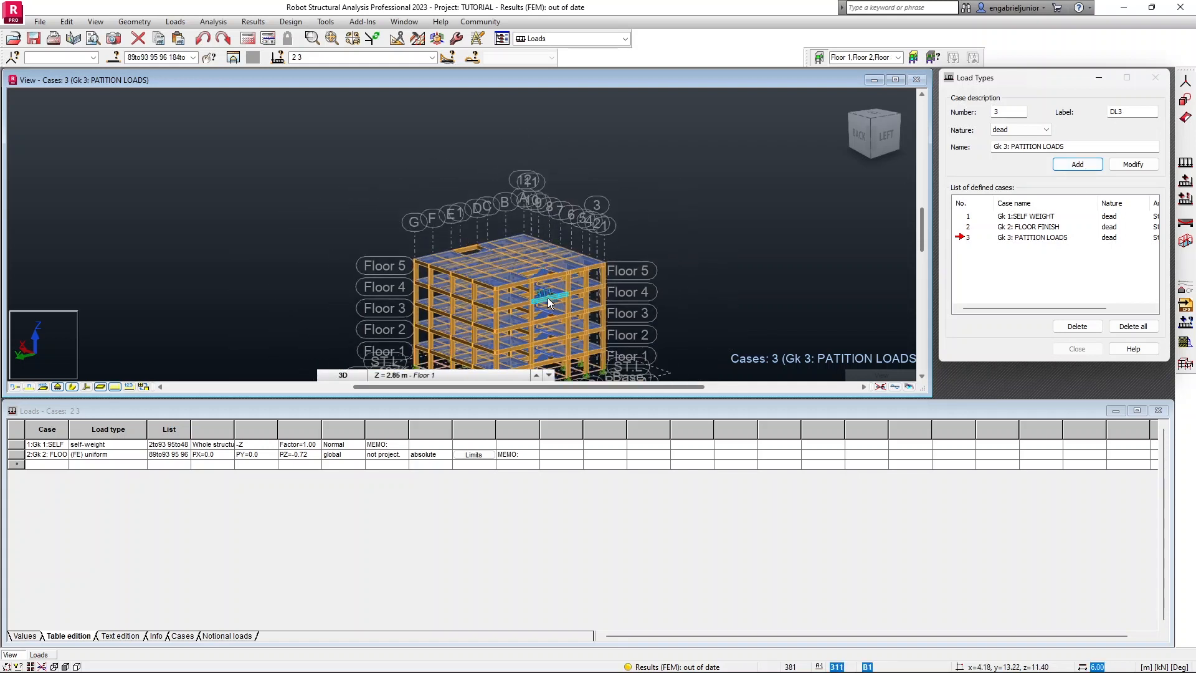
{"action": "middle_click_drag", "start_coordinate": [547, 269], "coordinate": [532, 235]}
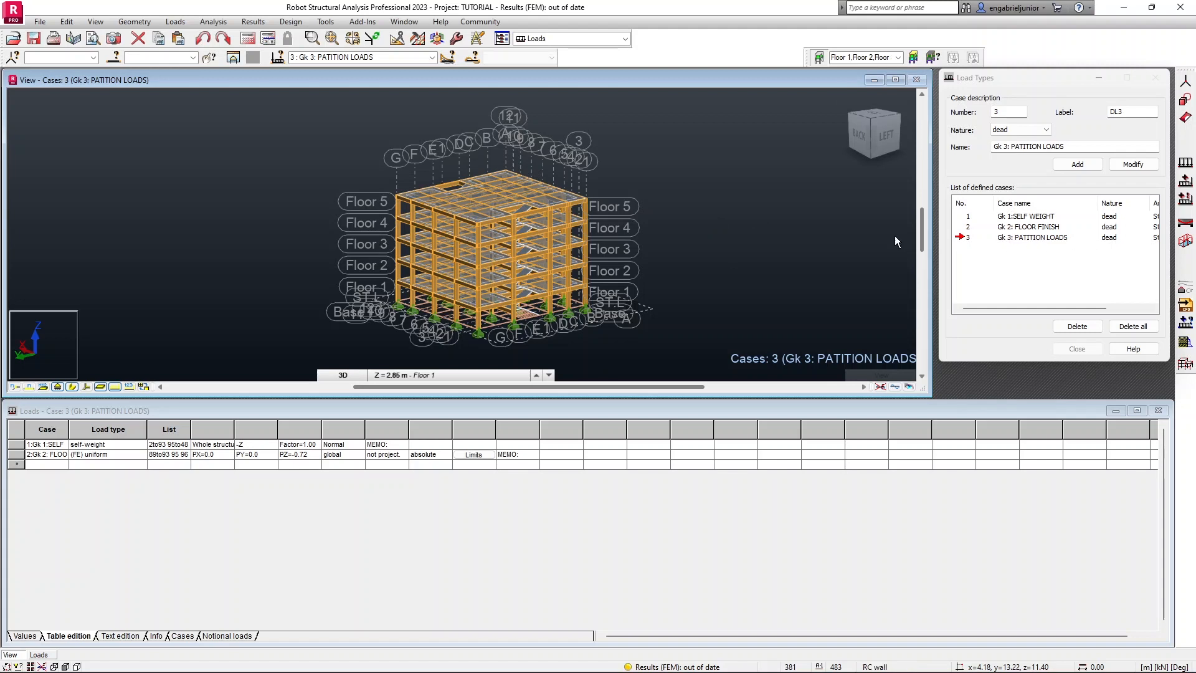
{"action": "left_click", "coordinate": [115, 59]}
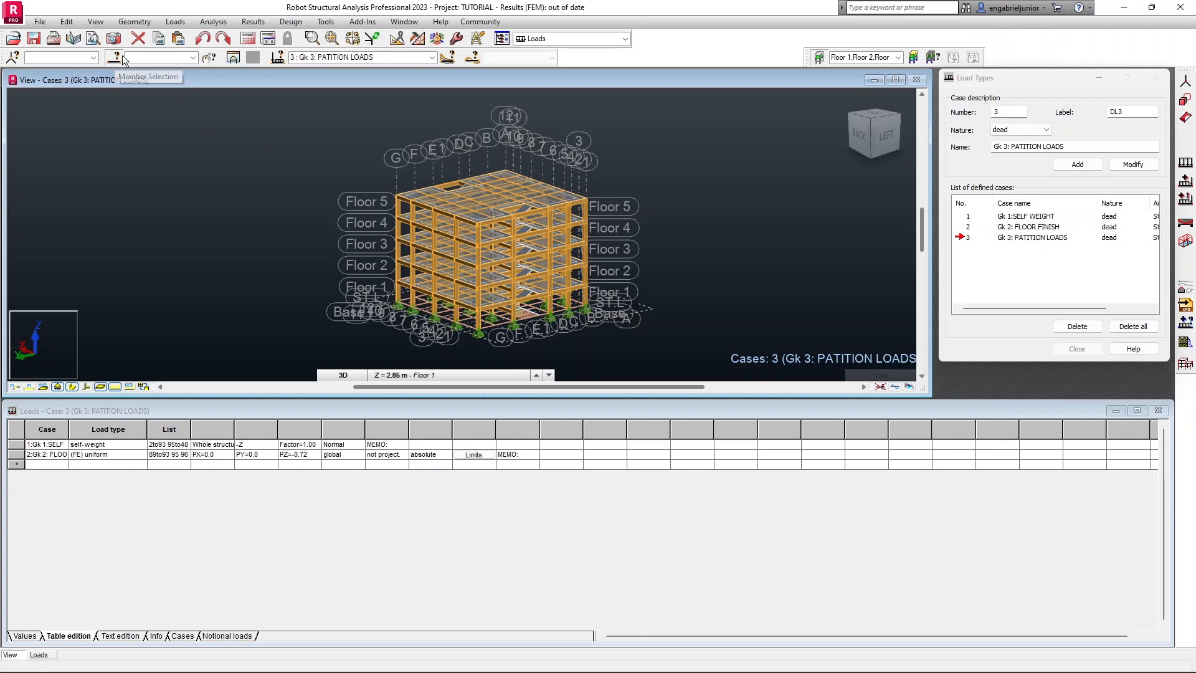
{"action": "left_click_drag", "start_coordinate": [666, 112], "coordinate": [179, 123]}
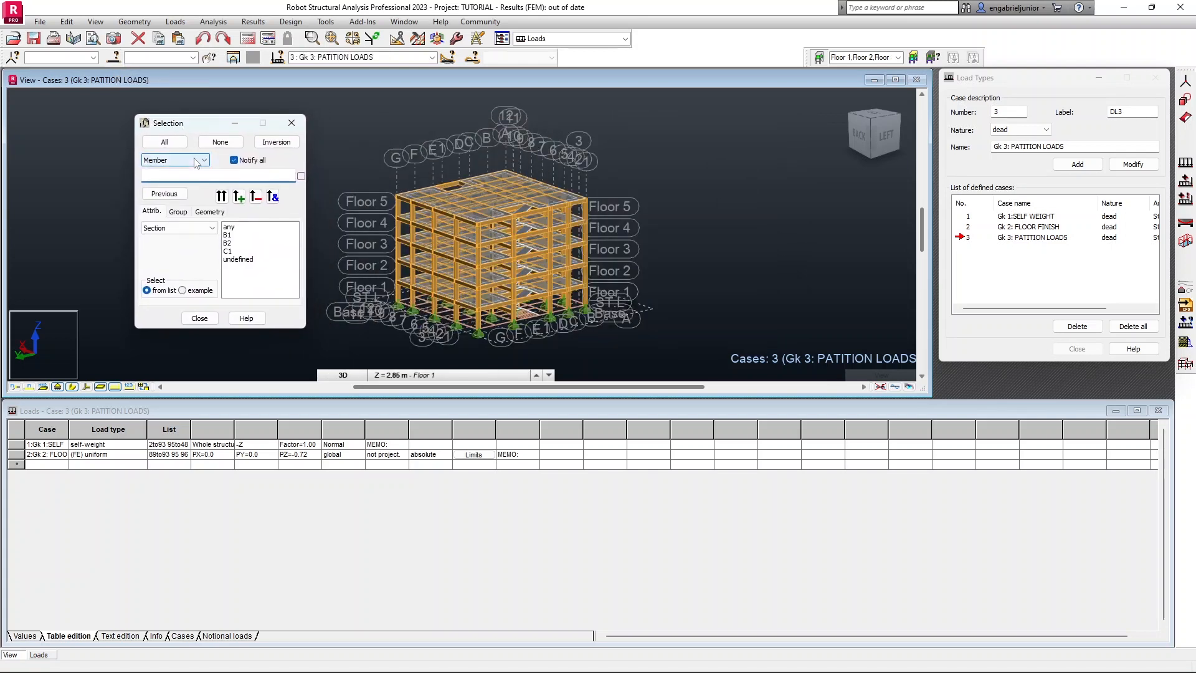
{"action": "left_click", "coordinate": [184, 160]}
{"action": "left_click", "coordinate": [174, 206]}
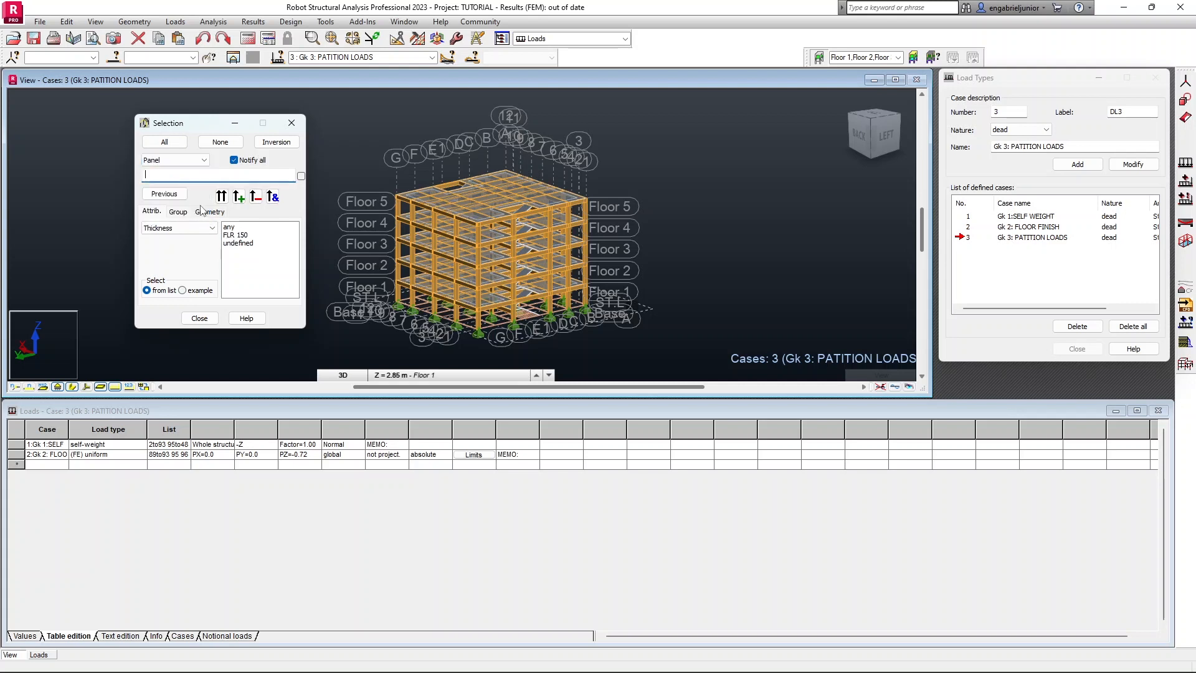
{"action": "left_click", "coordinate": [178, 212]}
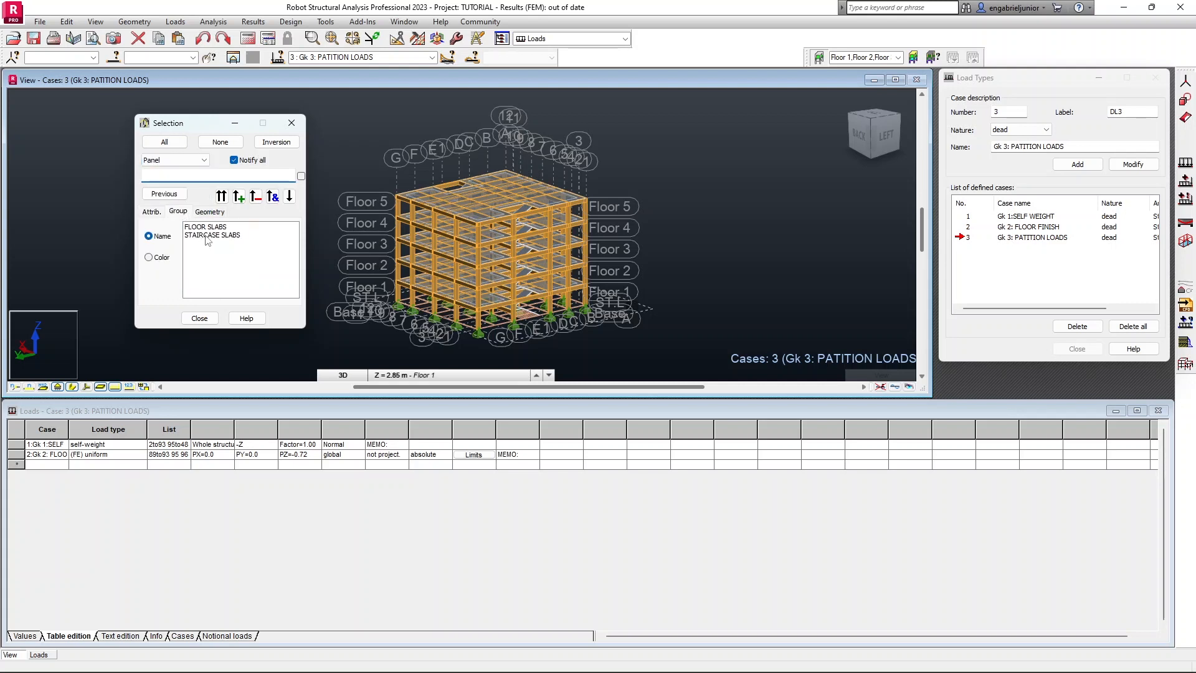
{"action": "left_click", "coordinate": [207, 228]}
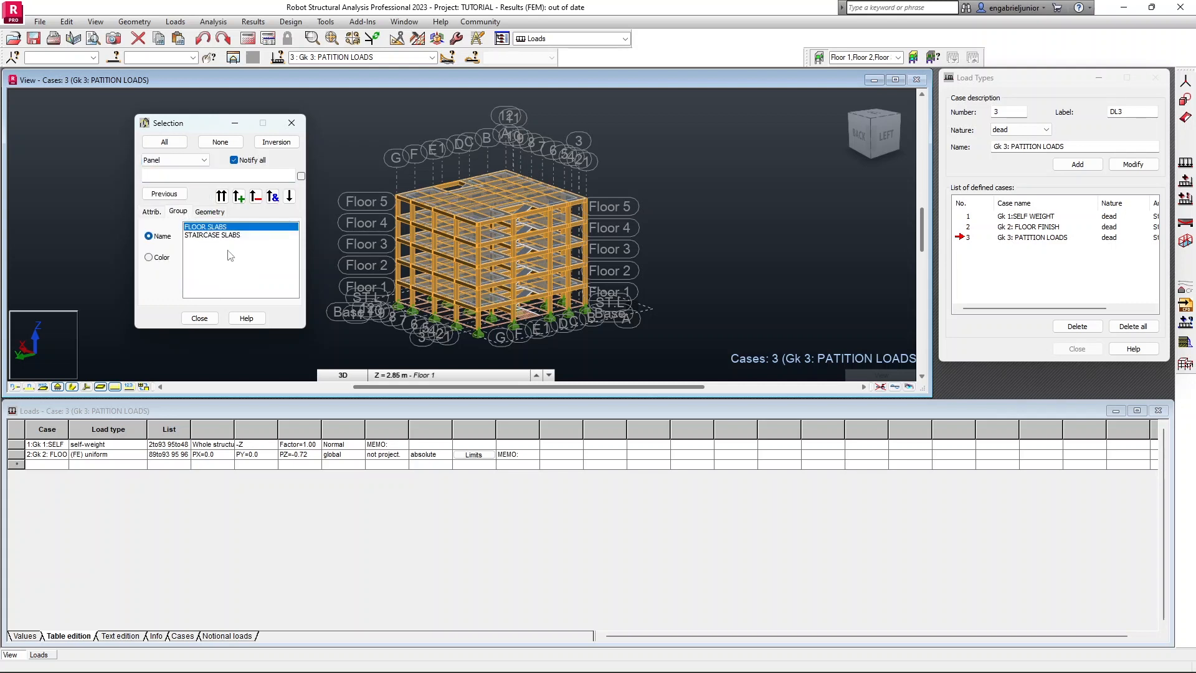
{"action": "left_click", "coordinate": [221, 197]}
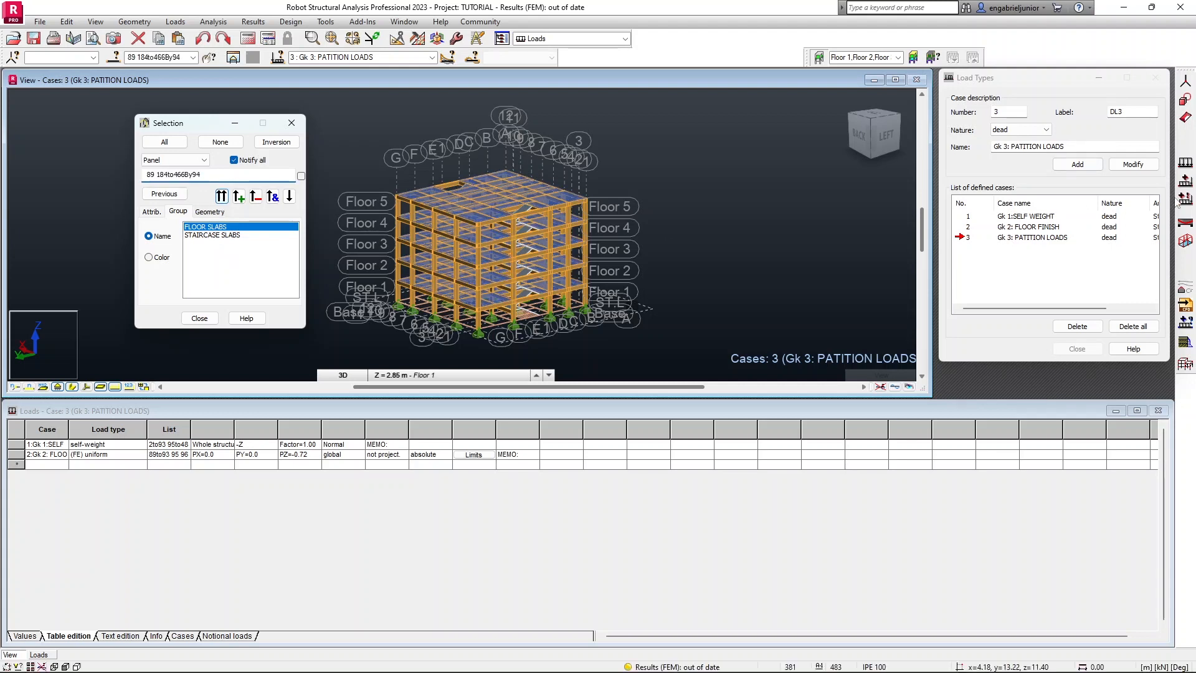
Define a uniform planar surface load of -1.2 kPa in global Z and apply it to the selected floor slabs.
{"action": "left_click", "coordinate": [1185, 163]}
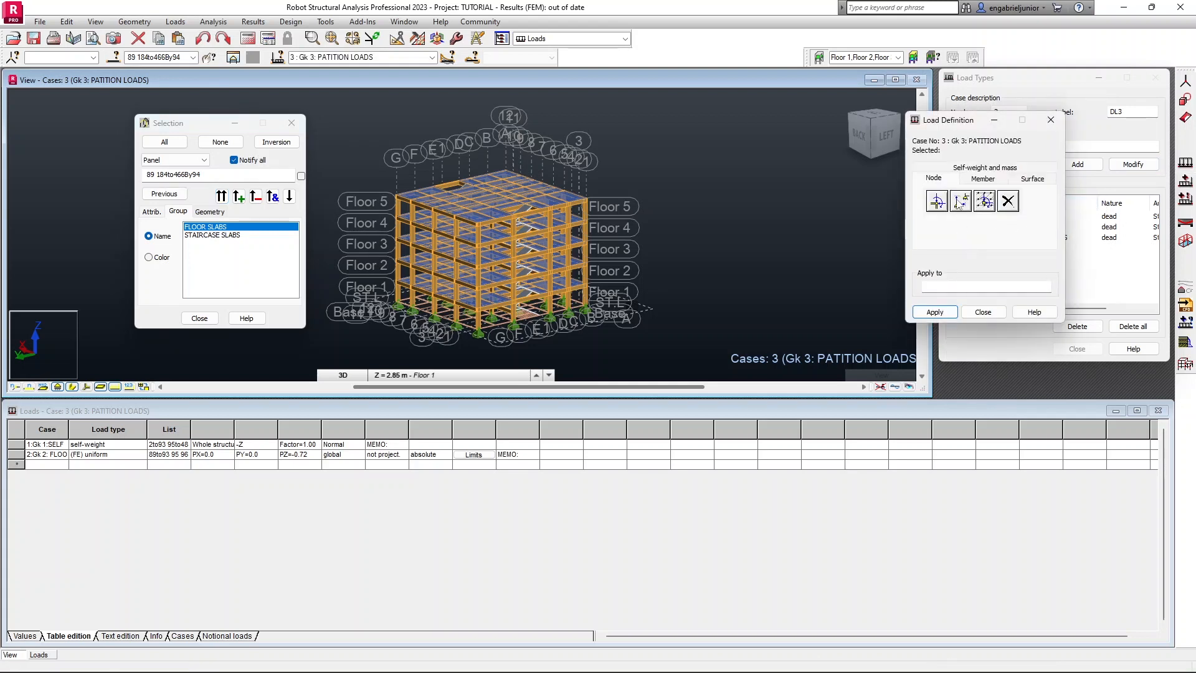
{"action": "left_click", "coordinate": [1024, 179]}
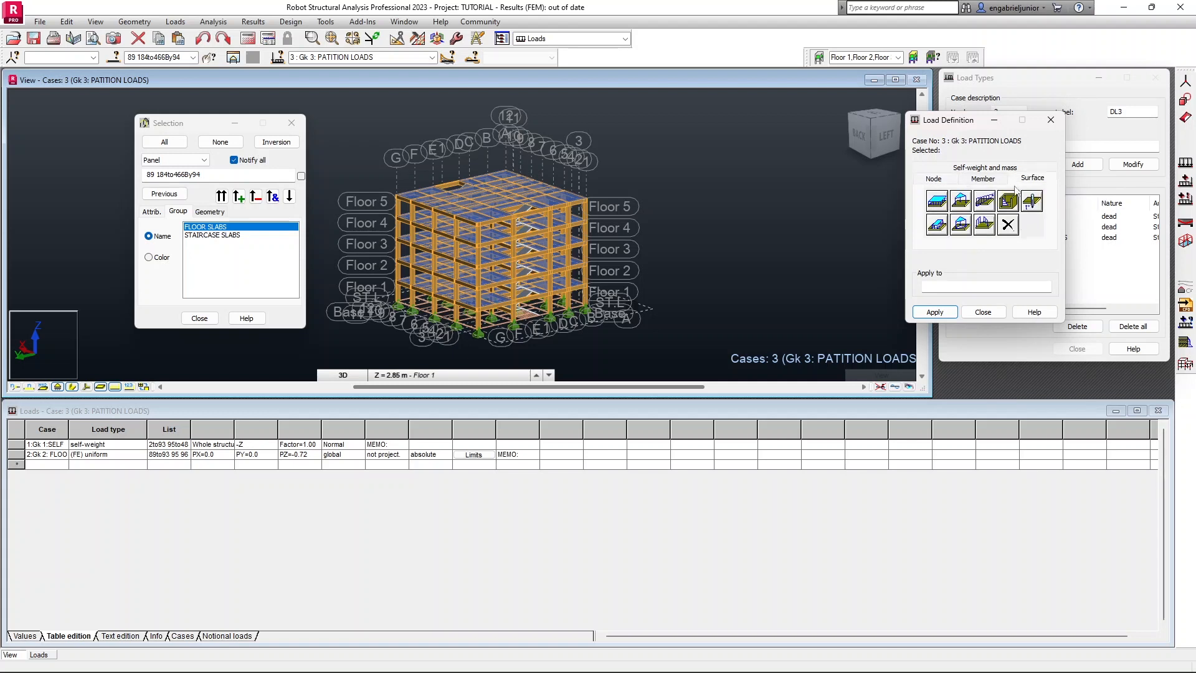
{"action": "left_click", "coordinate": [937, 200]}
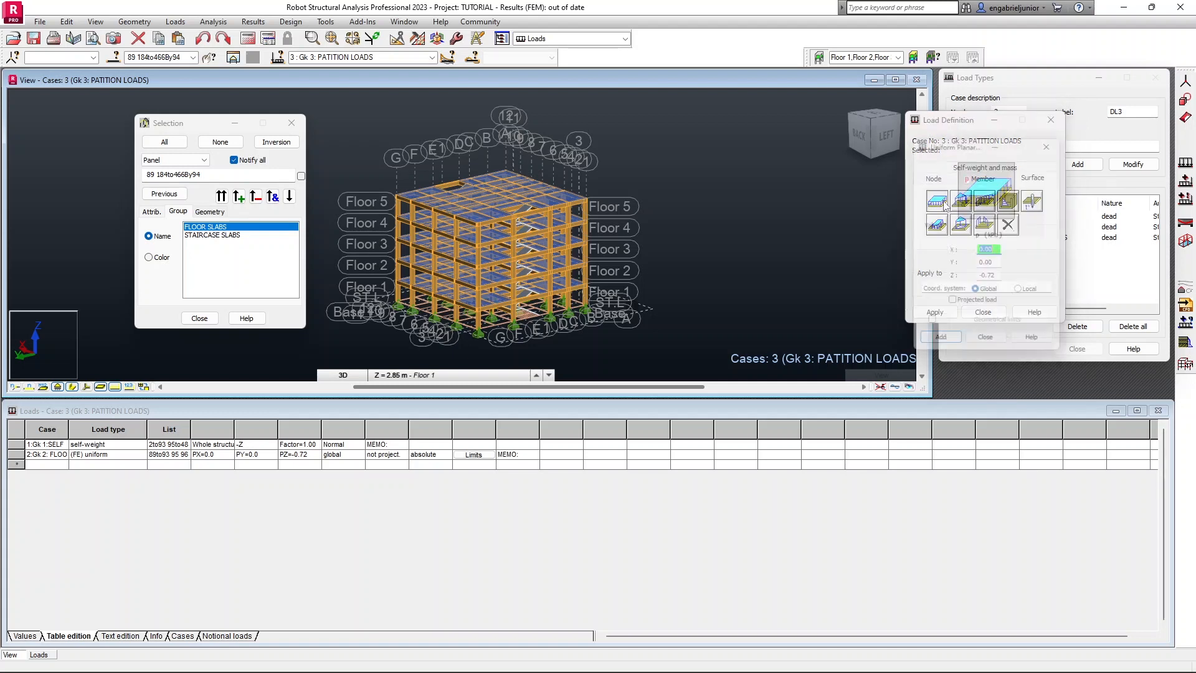
{"action": "type", "text": "-"}
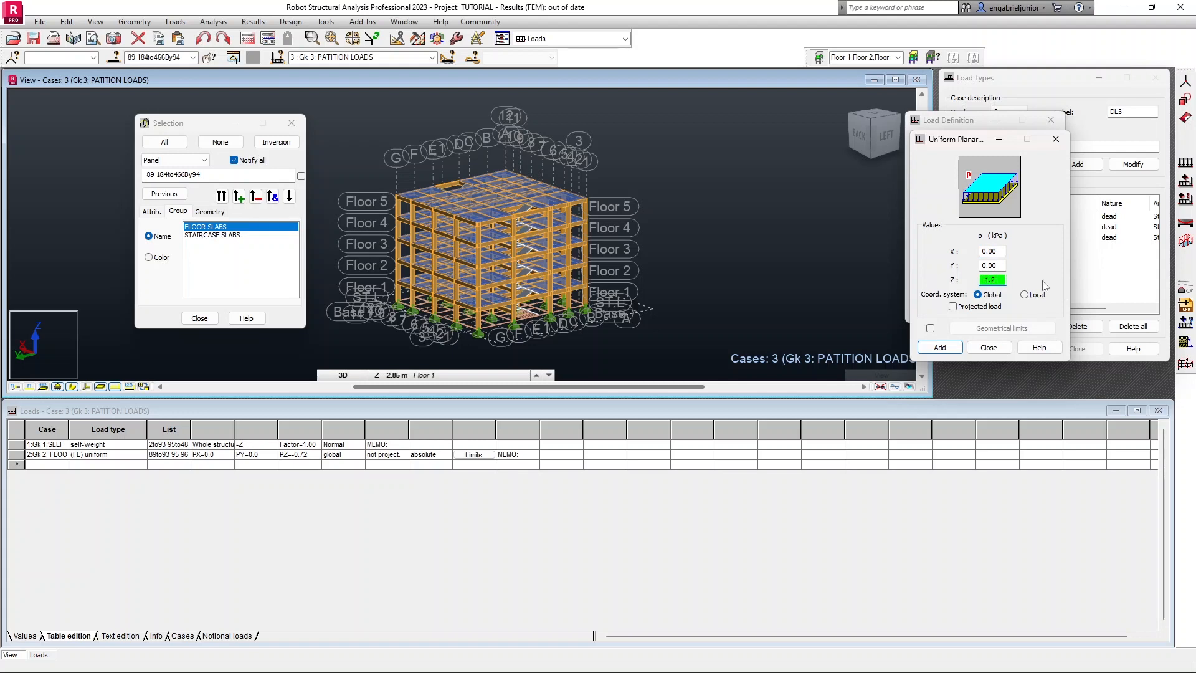
{"action": "left_click", "coordinate": [954, 347]}
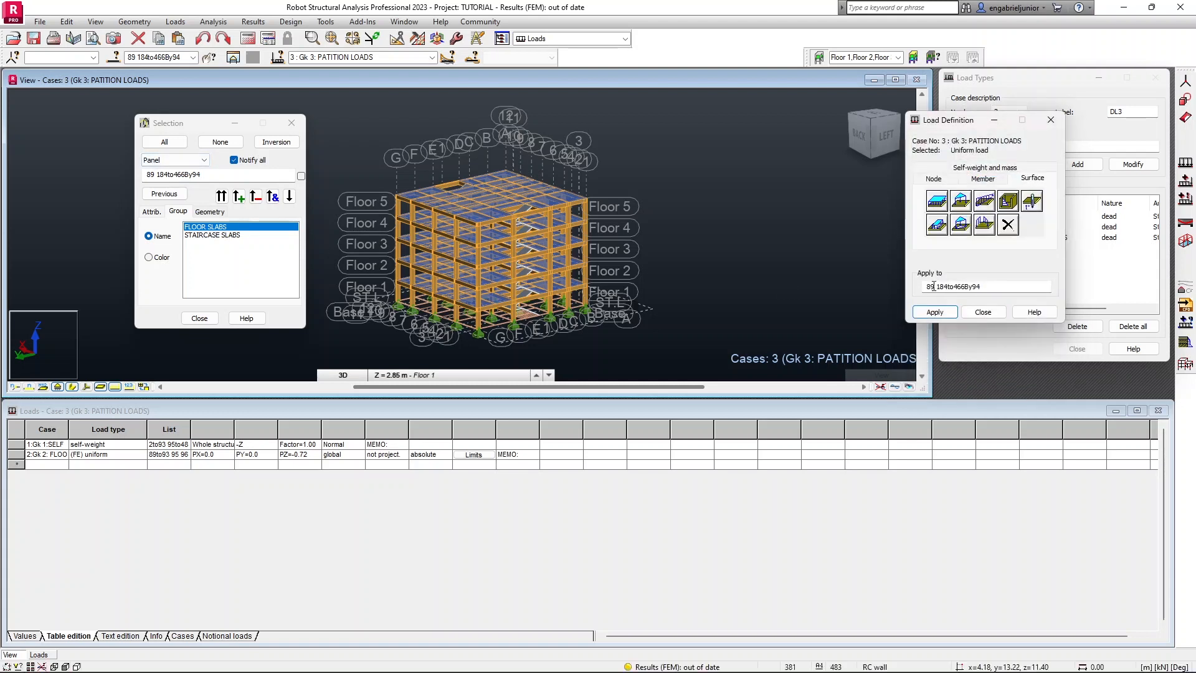
{"action": "left_click", "coordinate": [953, 315]}
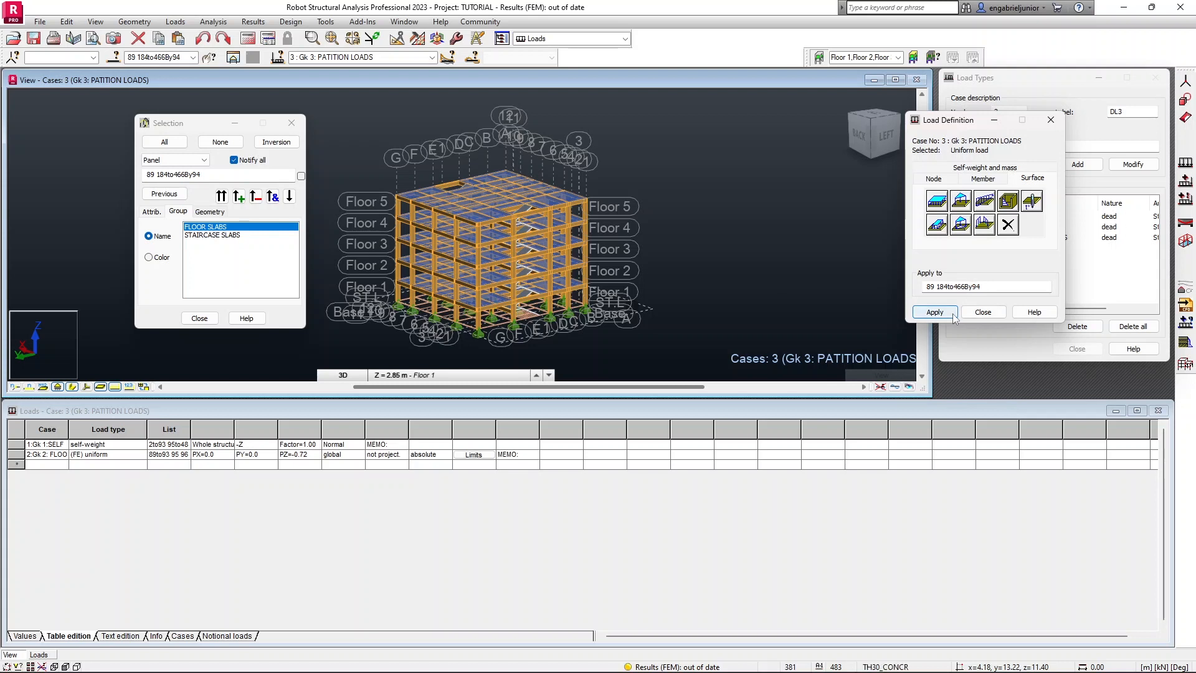
{"action": "left_click", "coordinate": [954, 315]}
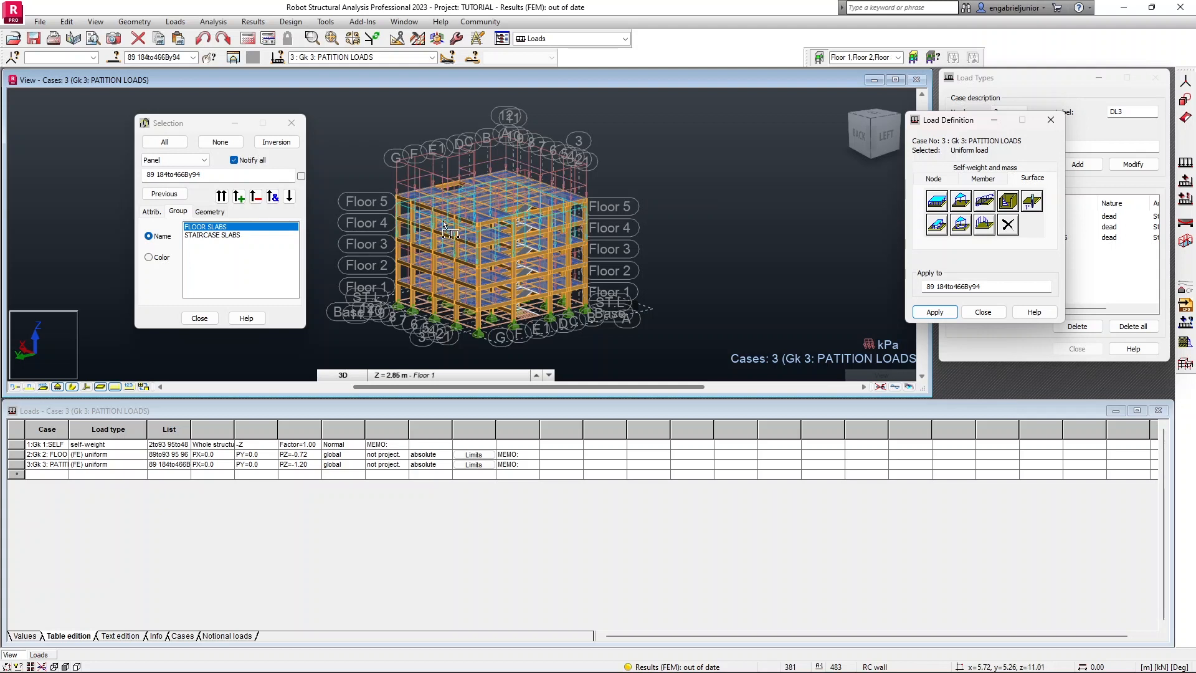
Check the partition loads on the slabs in the 3D view, then close the load definition and clear the panel selection.
{"action": "scroll", "coordinate": [448, 205], "scroll_direction": "up", "scroll_amount": 2}
{"action": "scroll", "coordinate": [479, 212], "scroll_direction": "up", "scroll_amount": 3}
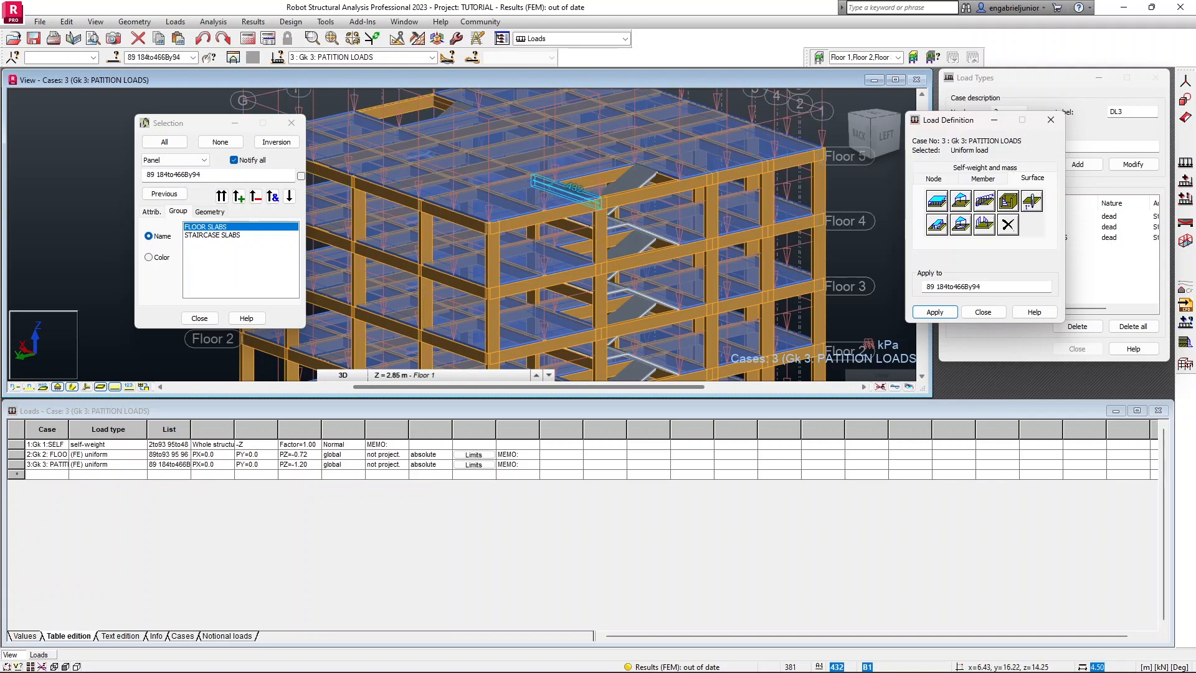
{"action": "scroll", "coordinate": [564, 186], "scroll_direction": "down", "scroll_amount": 5}
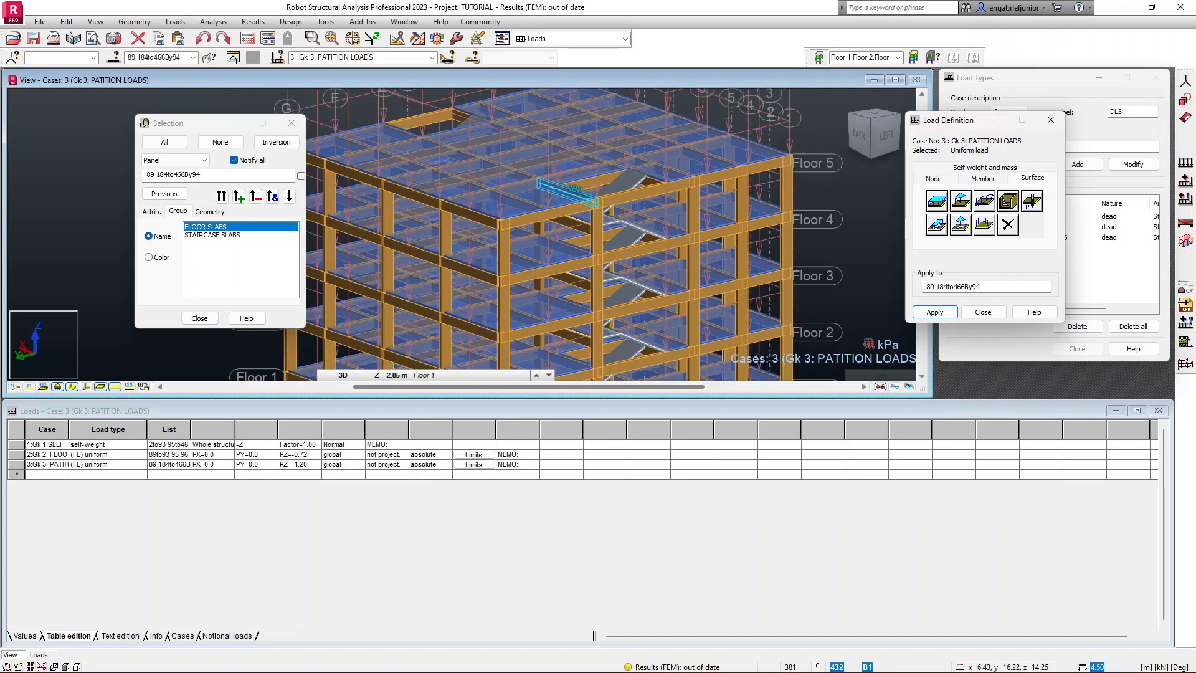
{"action": "left_click", "coordinate": [983, 311]}
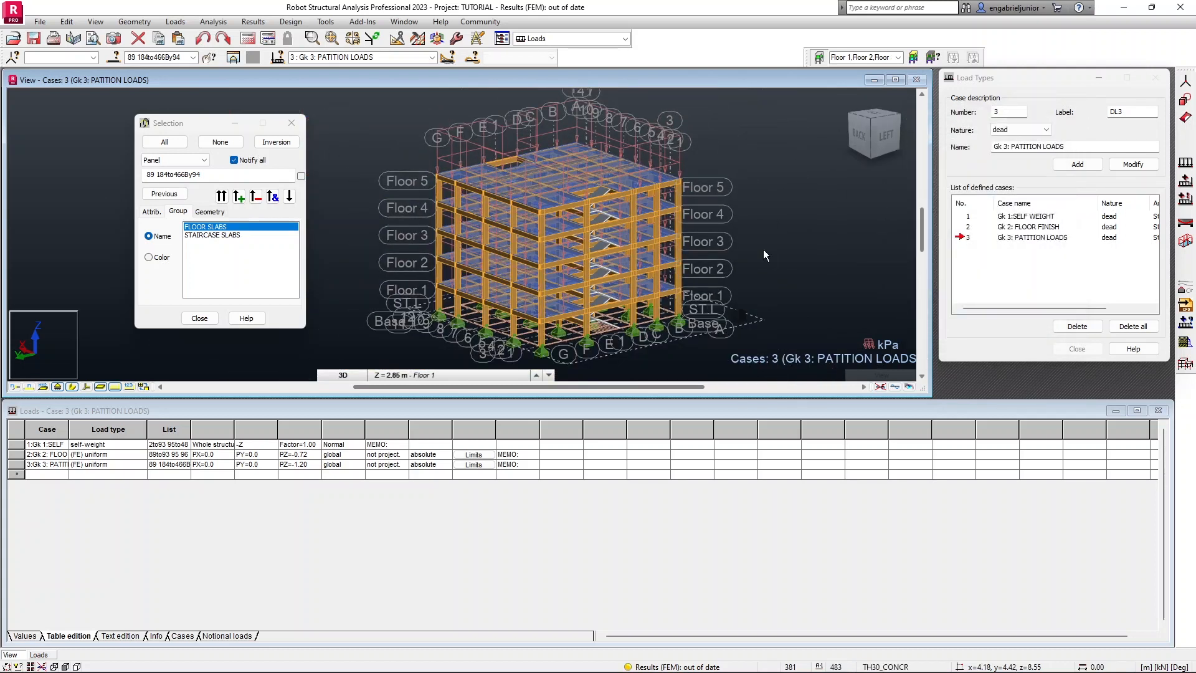
{"action": "left_click", "coordinate": [368, 143]}
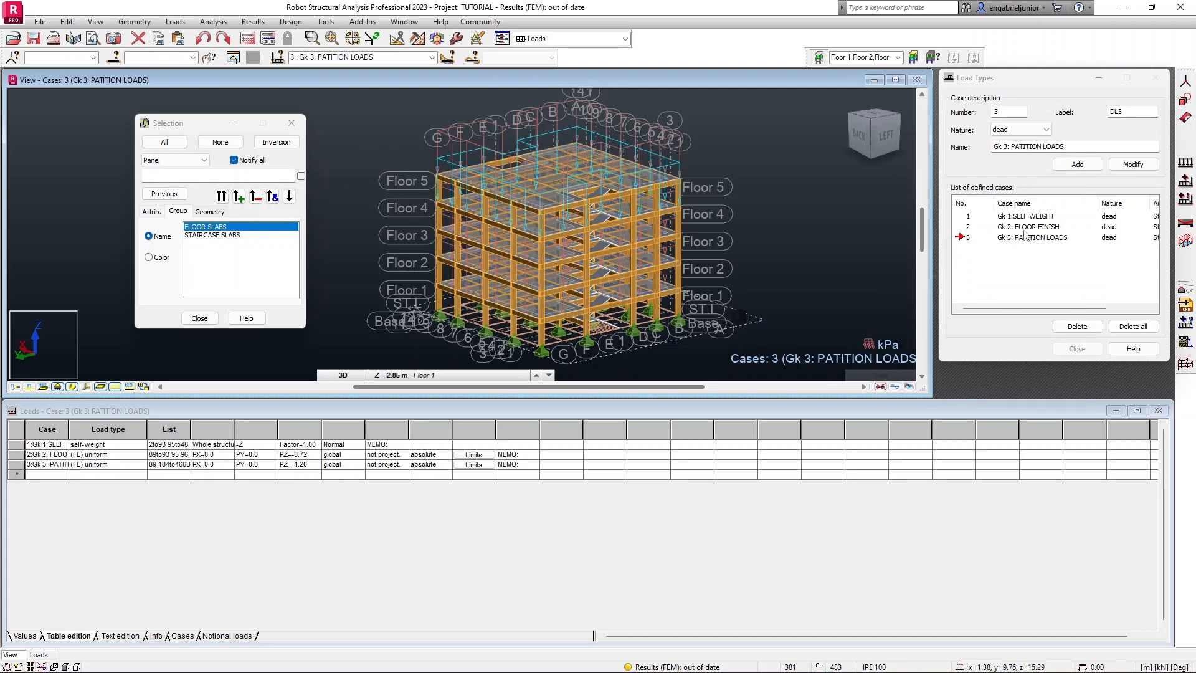
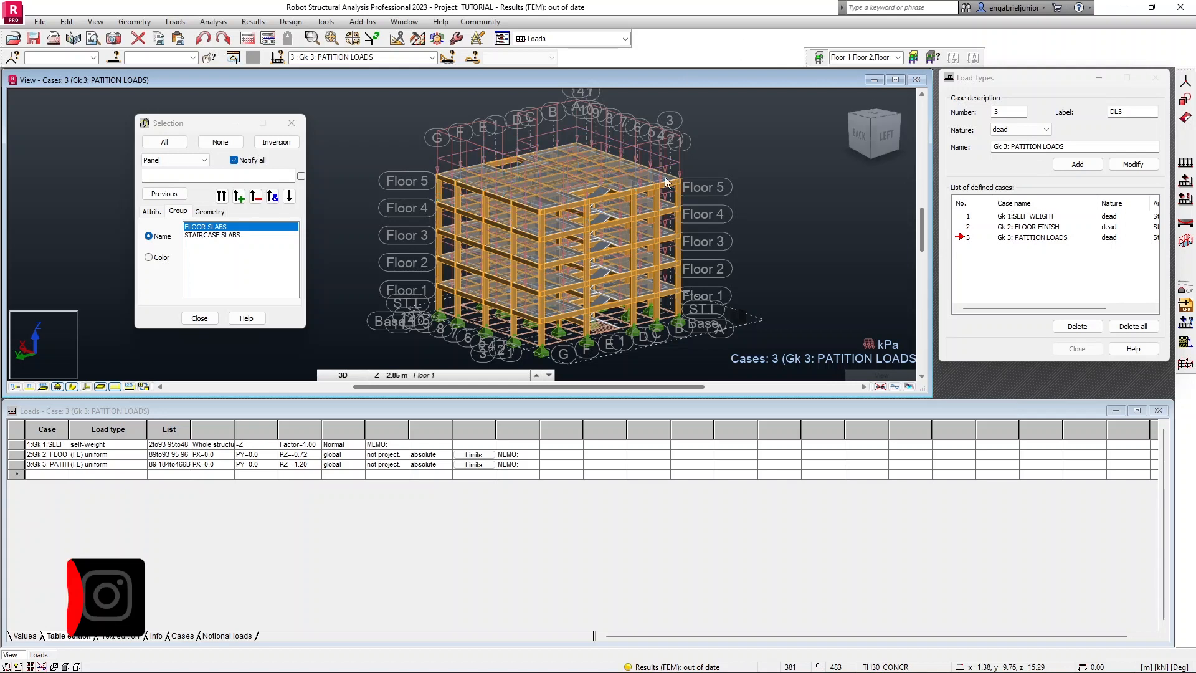
Add a dead load case named "Gk 4: EXTERNAL WALL LOADS" with the label DL4.
{"action": "left_click", "coordinate": [1007, 150]}
{"action": "key", "text": "BackSpace"}
{"action": "type", "text": "4"}
{"action": "left_click_drag", "start_coordinate": [1065, 146], "coordinate": [1020, 147]}
{"action": "type", "text": "RAPAET"}
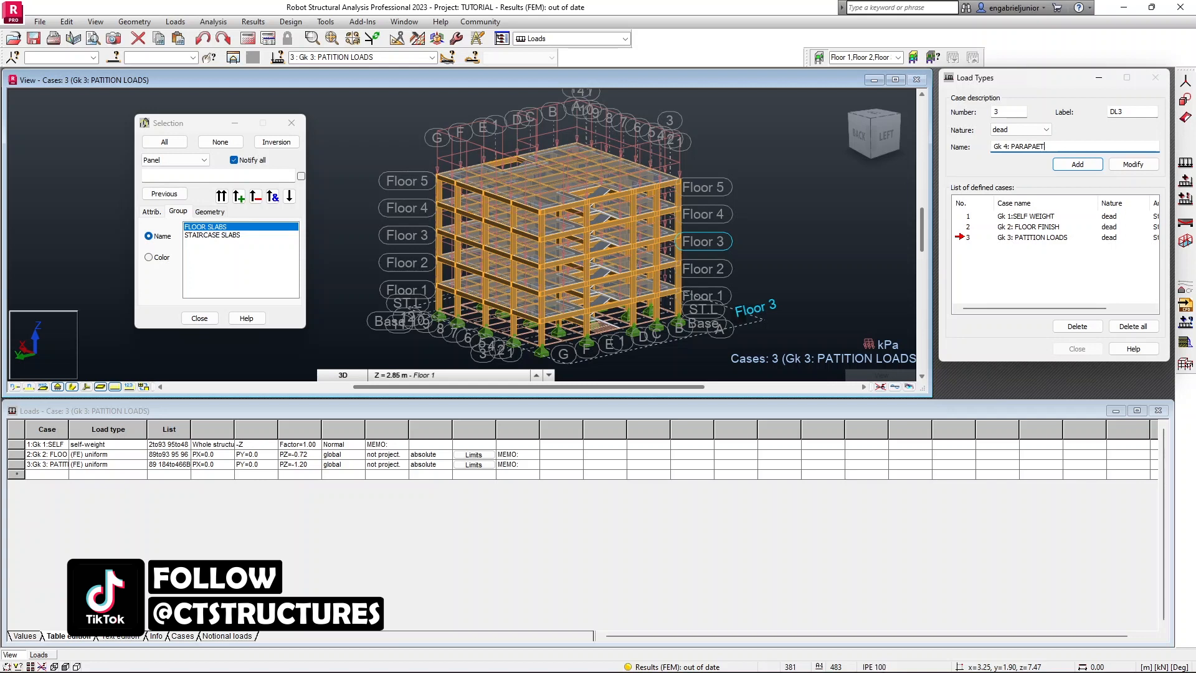
{"action": "left_click_drag", "start_coordinate": [1055, 145], "coordinate": [1015, 145]}
{"action": "type", "text": "EX"}
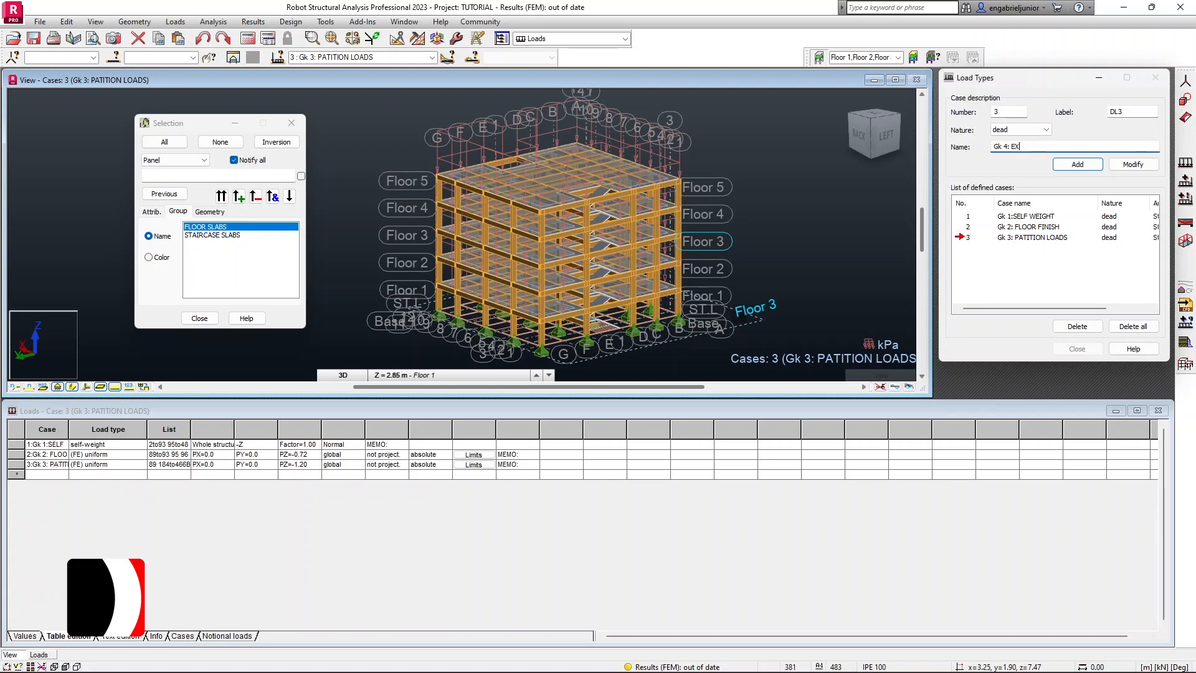
{"action": "type", "text": "TERNAL WALL LOADS"}
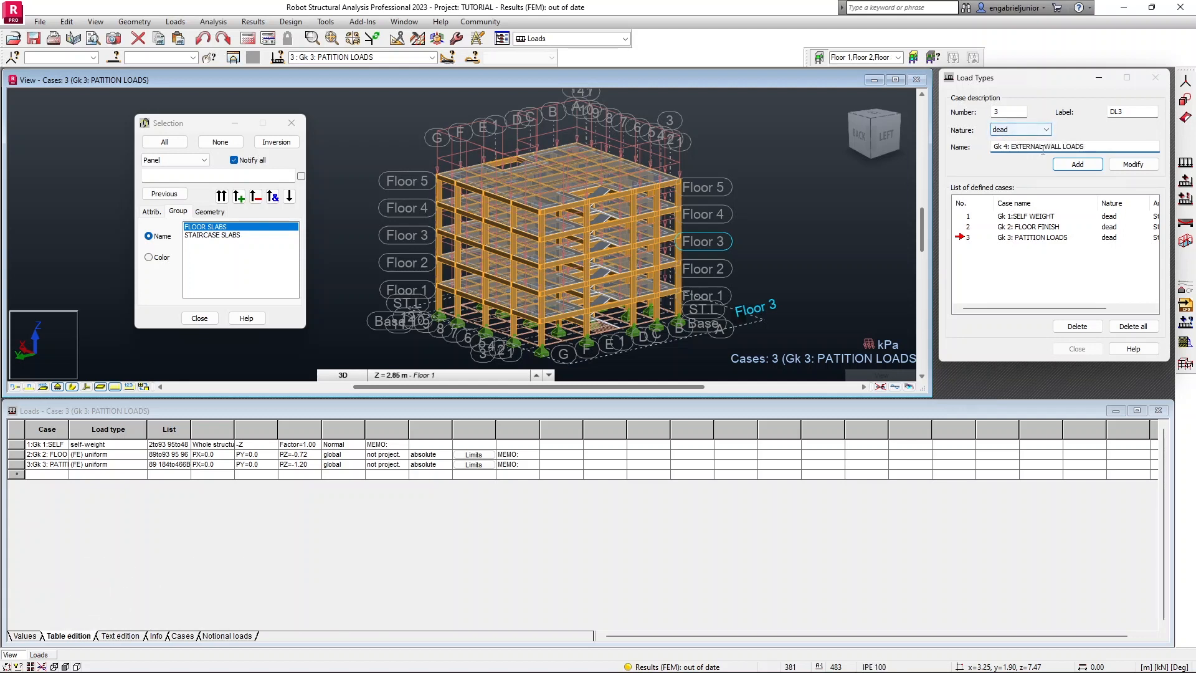
{"action": "left_click", "coordinate": [1124, 113]}
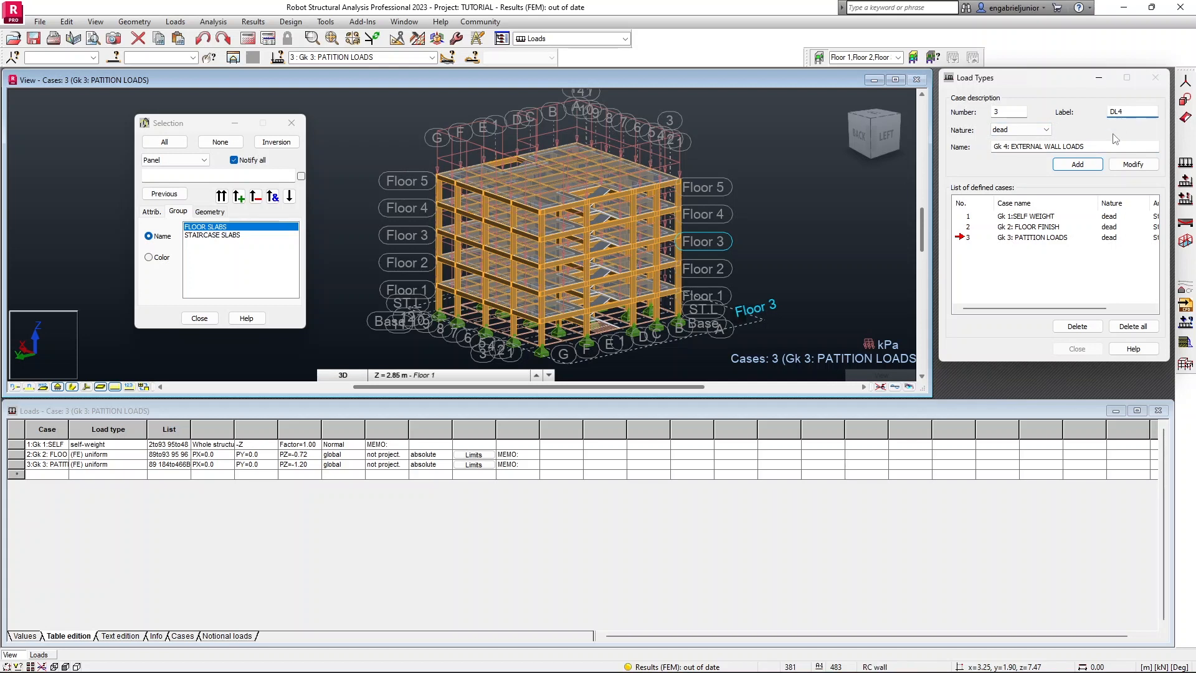
{"action": "left_click", "coordinate": [1078, 164]}
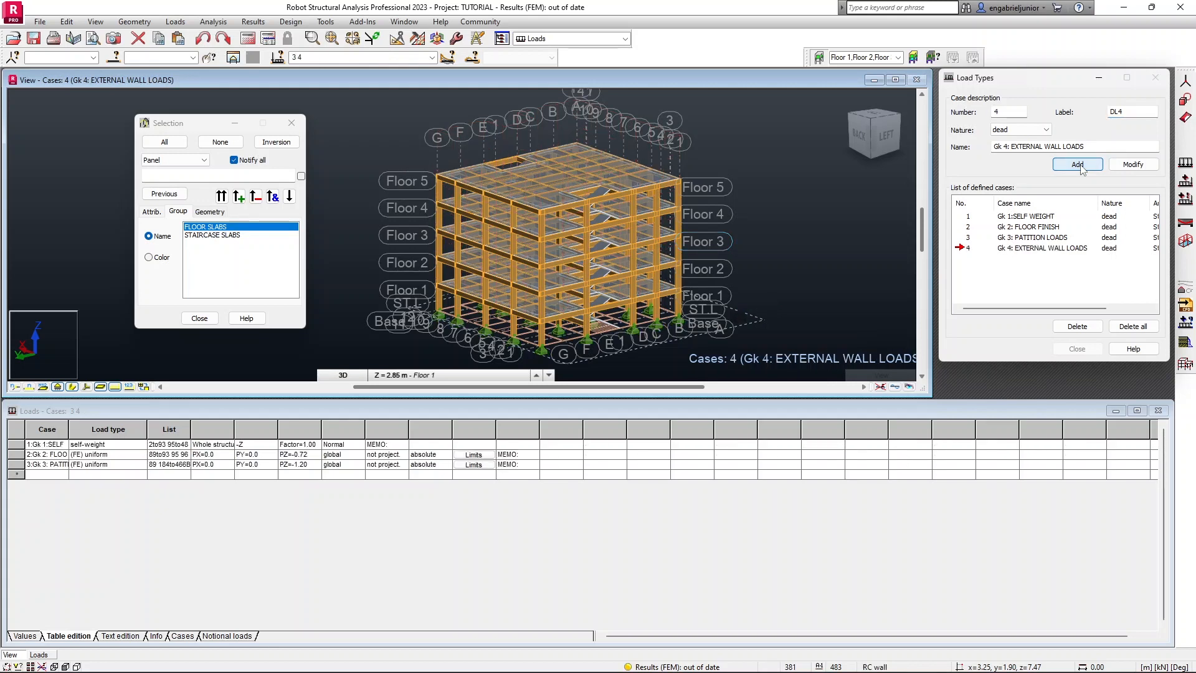
Switch the selection to members and select all members of the MAIN BEAMS group.
{"action": "left_click", "coordinate": [152, 213]}
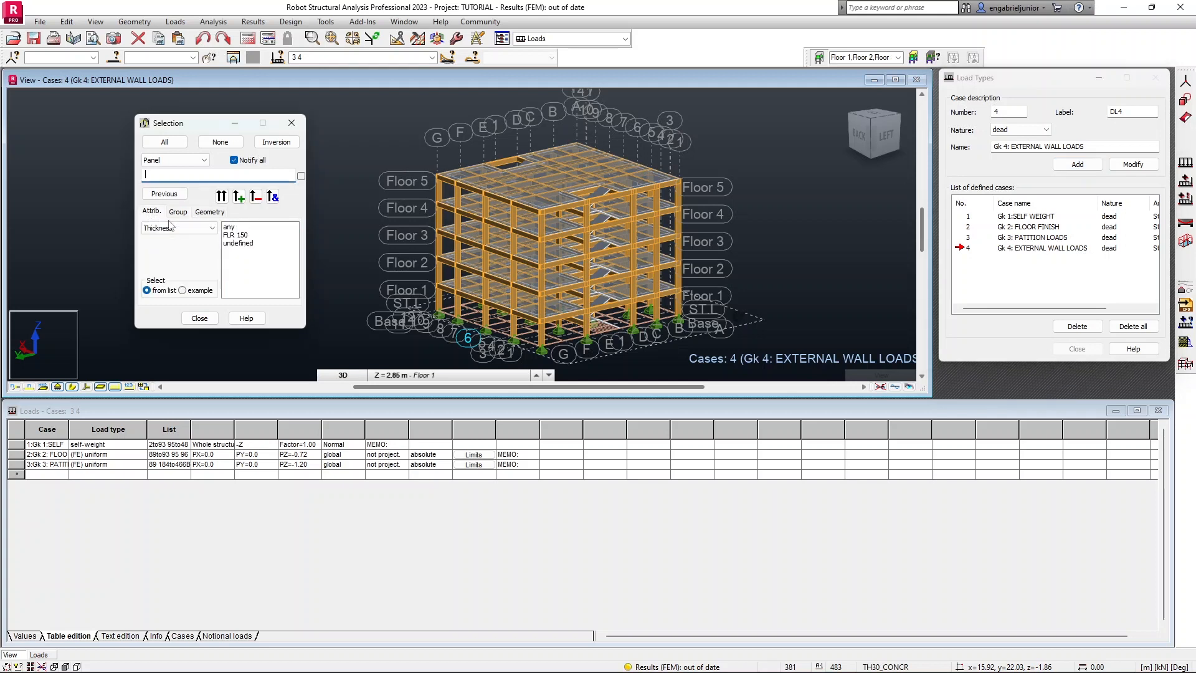
{"action": "left_click", "coordinate": [204, 160]}
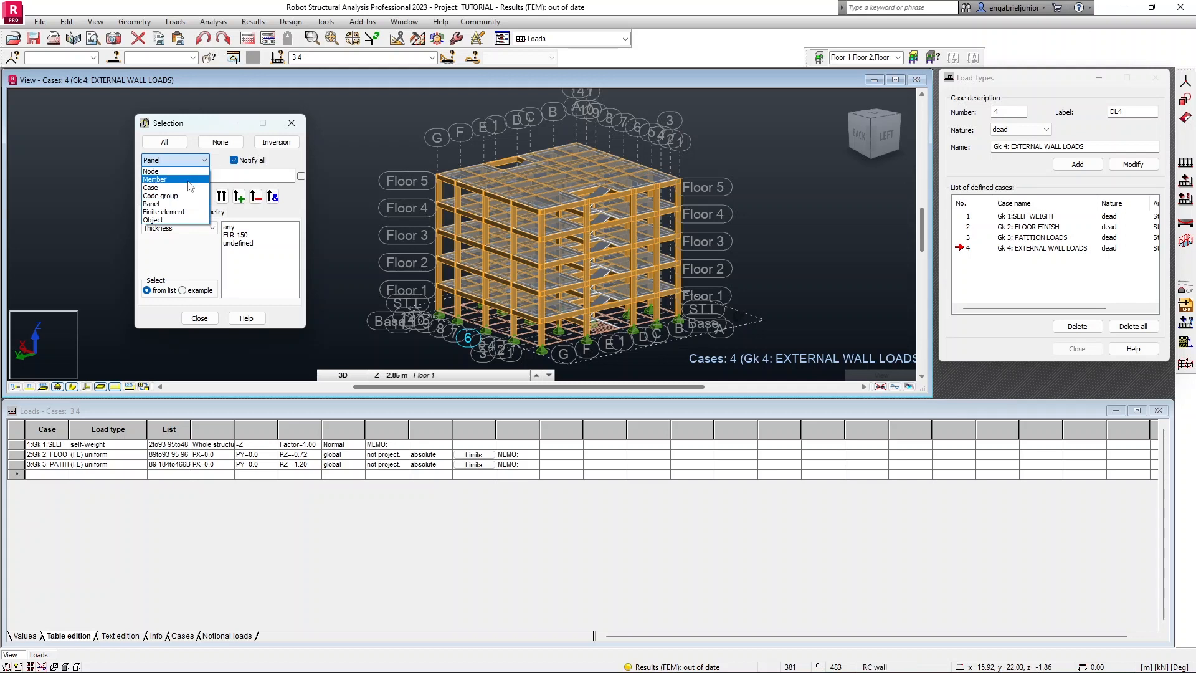
{"action": "left_click", "coordinate": [190, 179]}
{"action": "left_click", "coordinate": [179, 212]}
{"action": "left_click", "coordinate": [208, 251]}
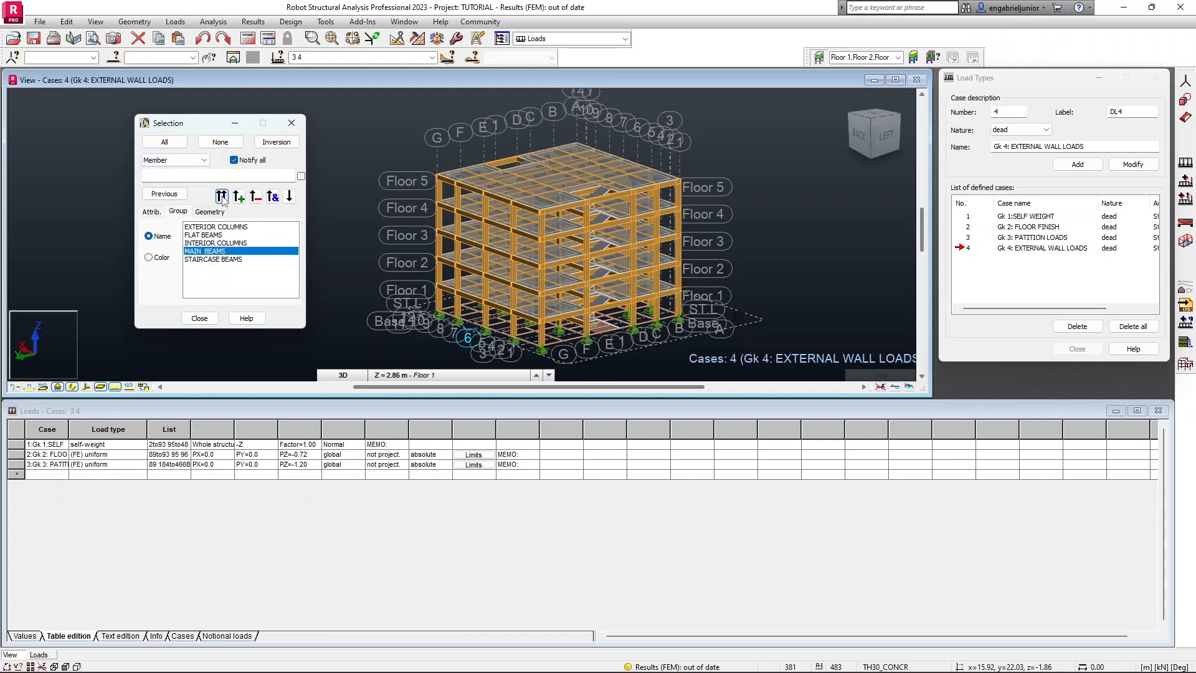
{"action": "left_click", "coordinate": [221, 196]}
Remove the Floor 5 beams from the member selection by filtering the Z axis range from 14.25 to 14.25.
{"action": "left_click", "coordinate": [210, 213]}
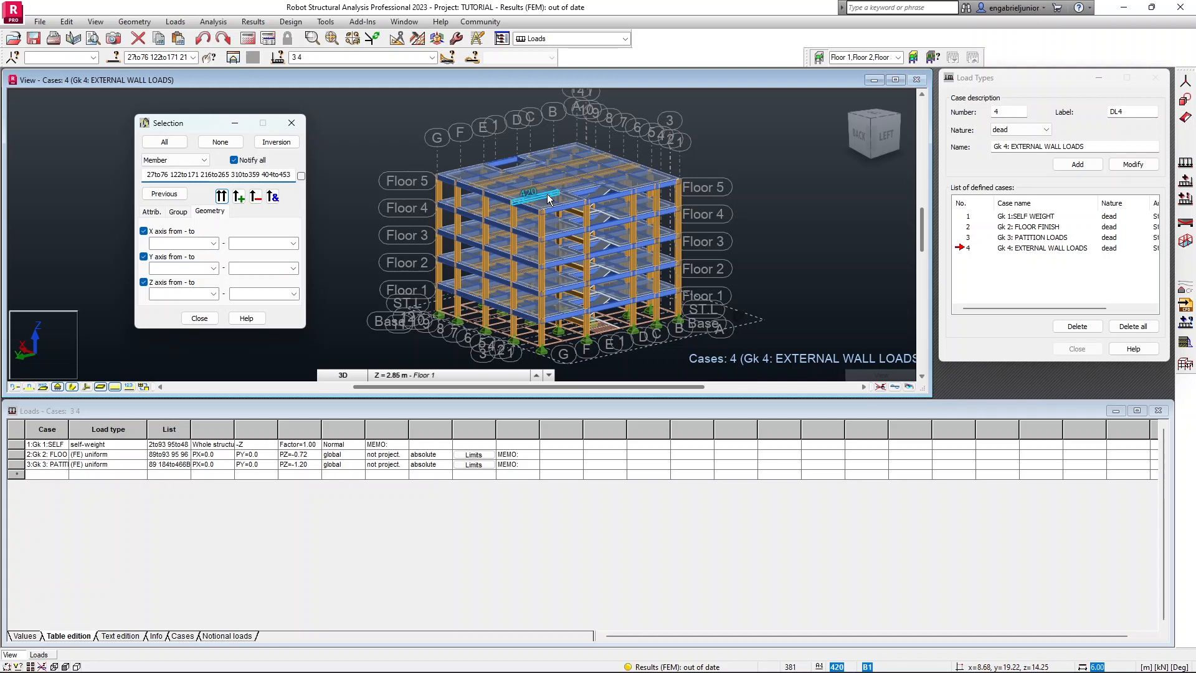
{"action": "left_click", "coordinate": [216, 297]}
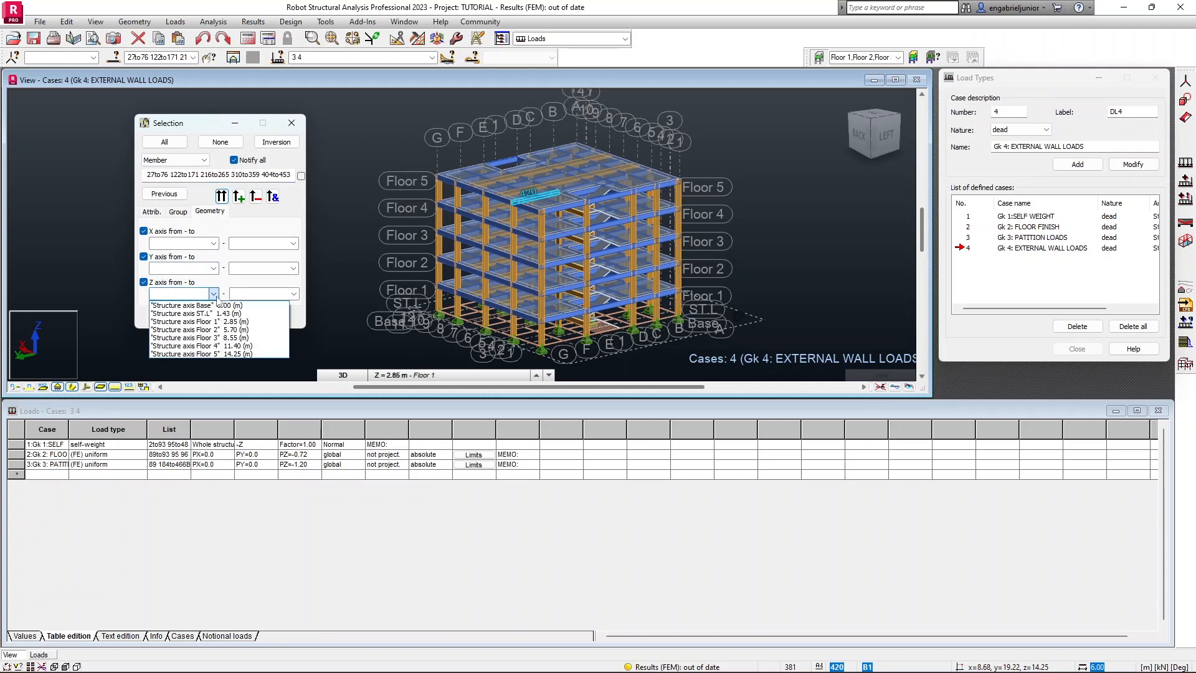
{"action": "left_click", "coordinate": [219, 353]}
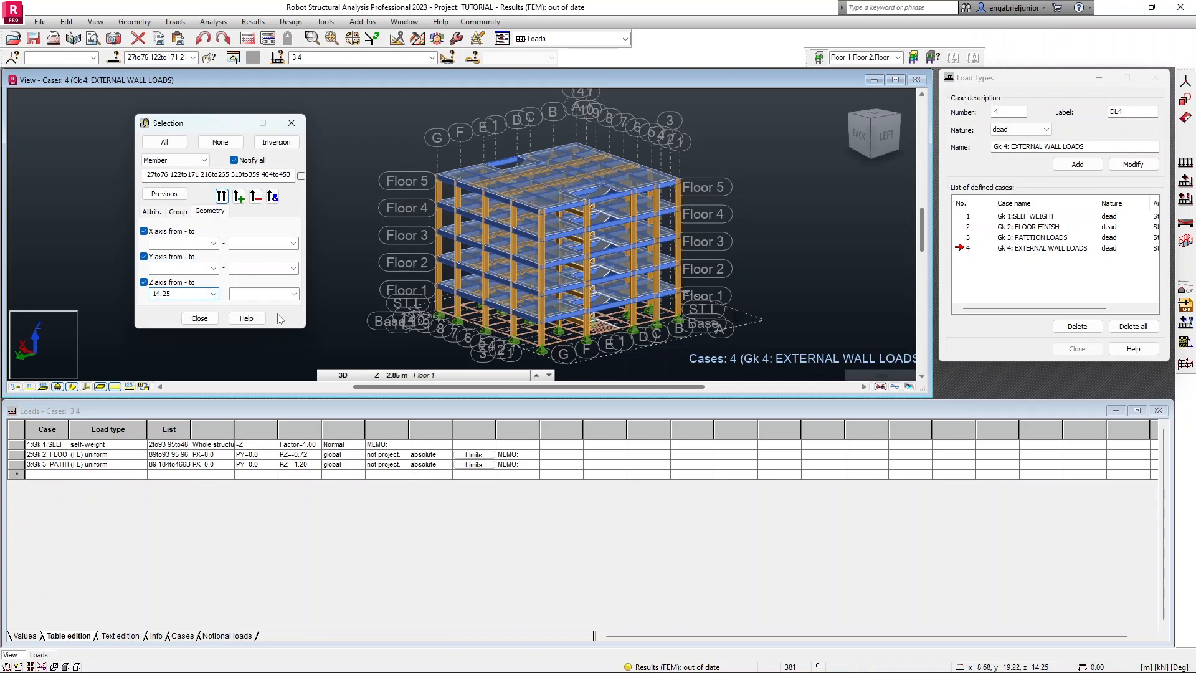
{"action": "left_click", "coordinate": [293, 293]}
{"action": "left_click", "coordinate": [298, 354]}
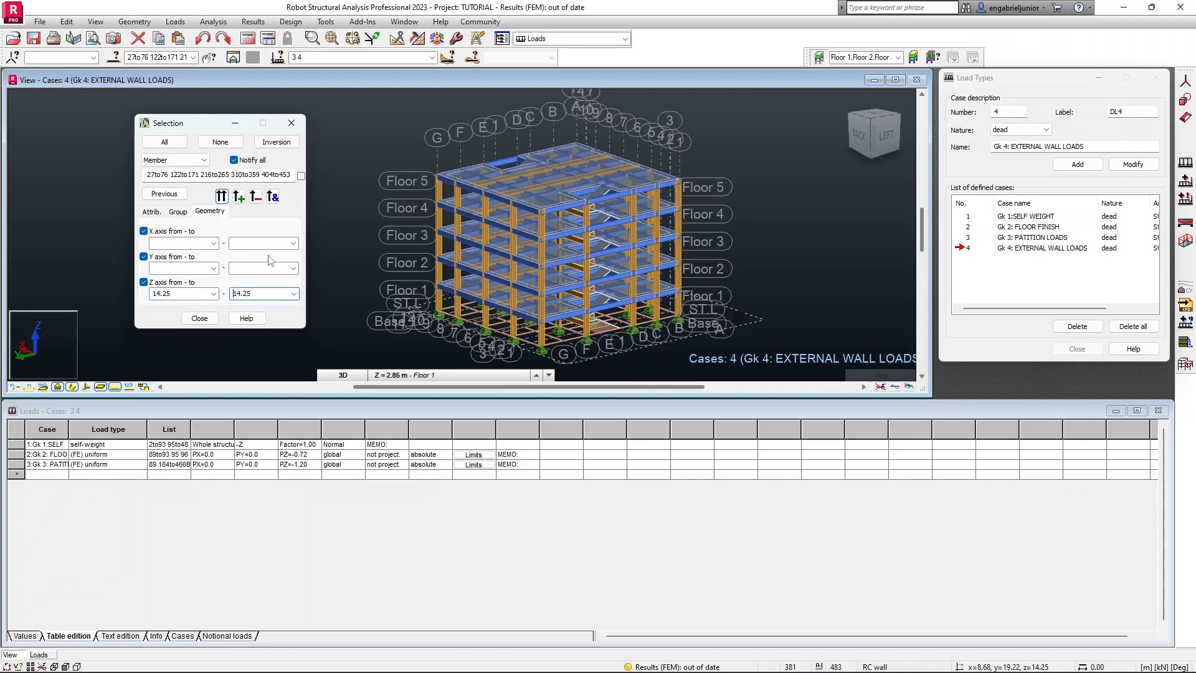
{"action": "left_click", "coordinate": [255, 198]}
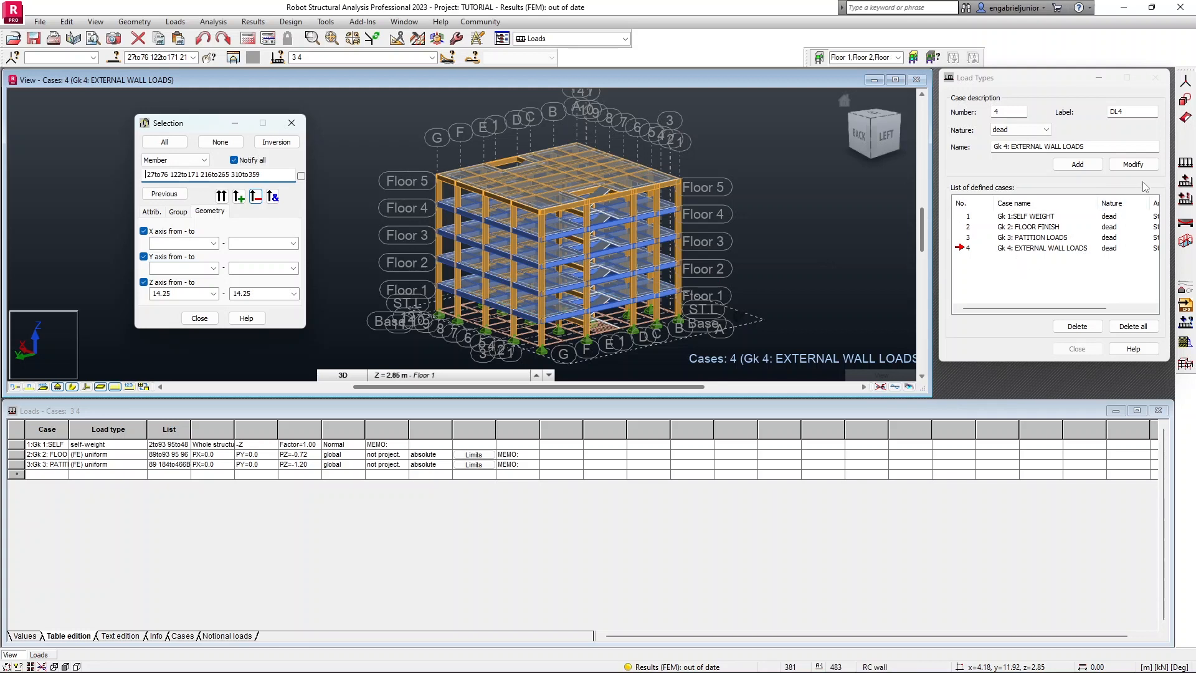
Define a uniform member load of -7.74 kN/m in global Z for the external wall load case.
{"action": "left_click", "coordinate": [1181, 168]}
{"action": "left_click", "coordinate": [1182, 167]}
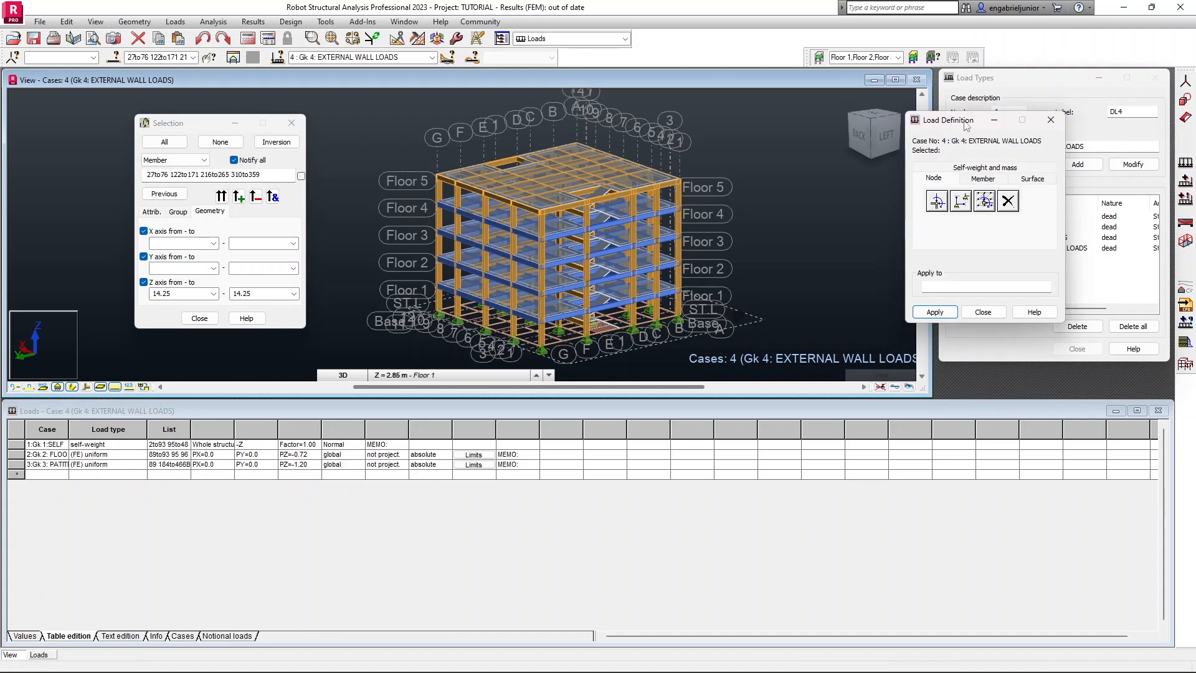
{"action": "left_click_drag", "start_coordinate": [967, 125], "coordinate": [824, 108]}
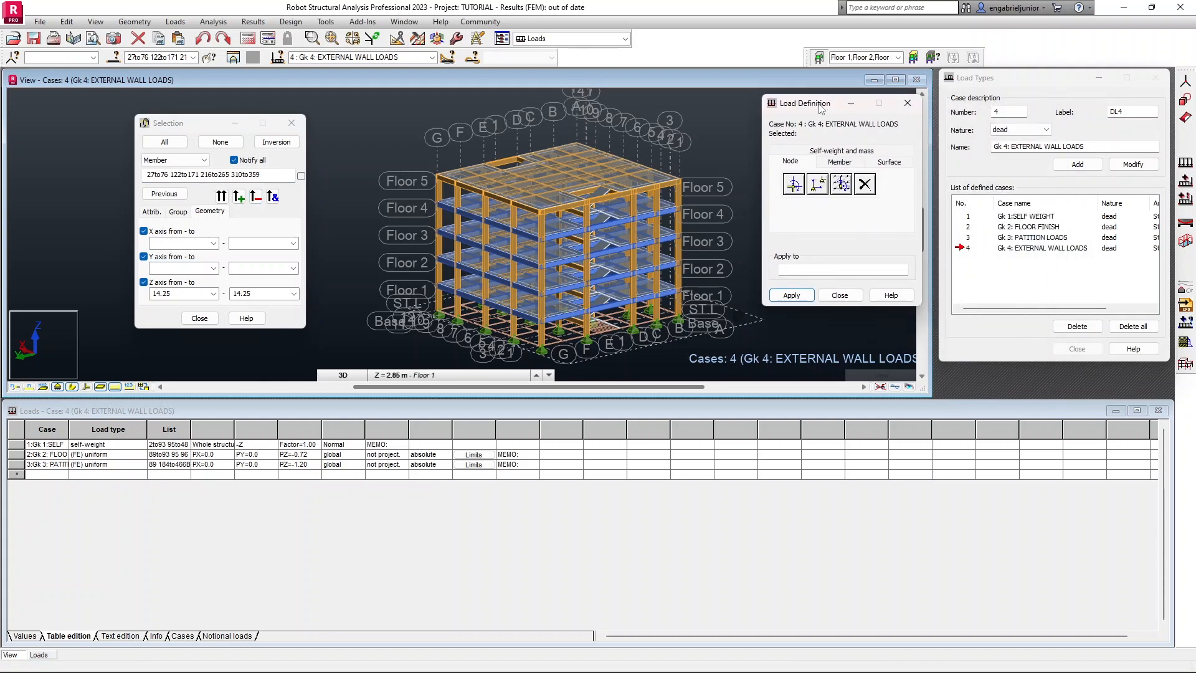
{"action": "left_click", "coordinate": [832, 163]}
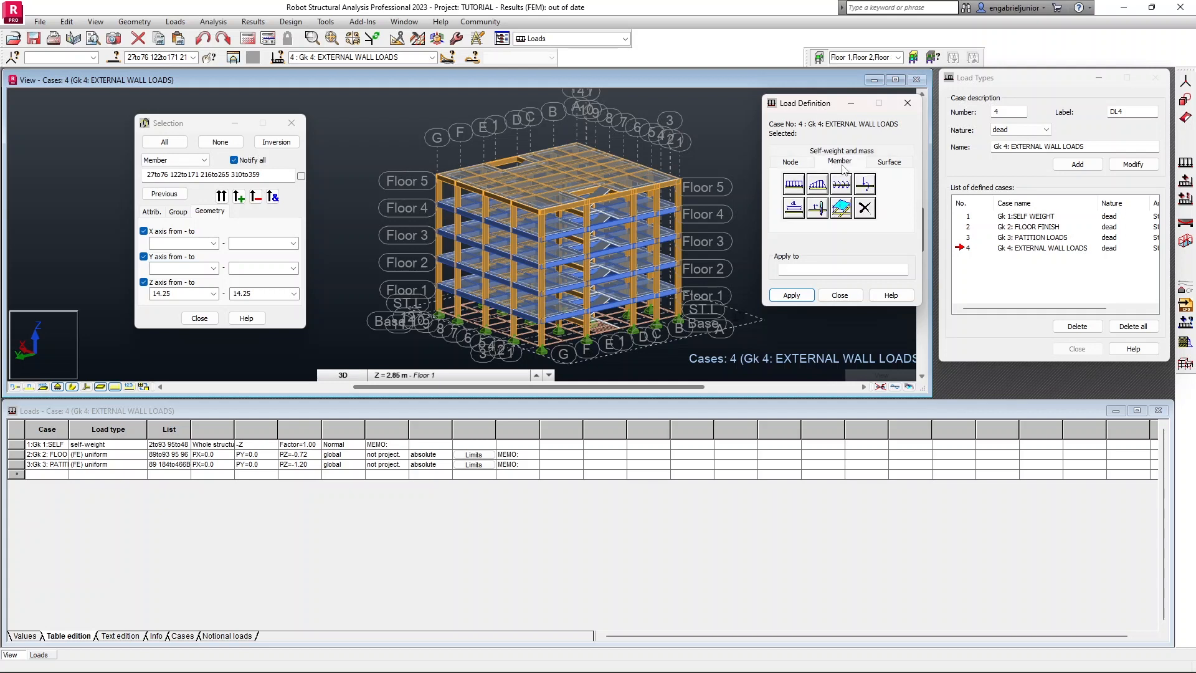
{"action": "left_click", "coordinate": [794, 187]}
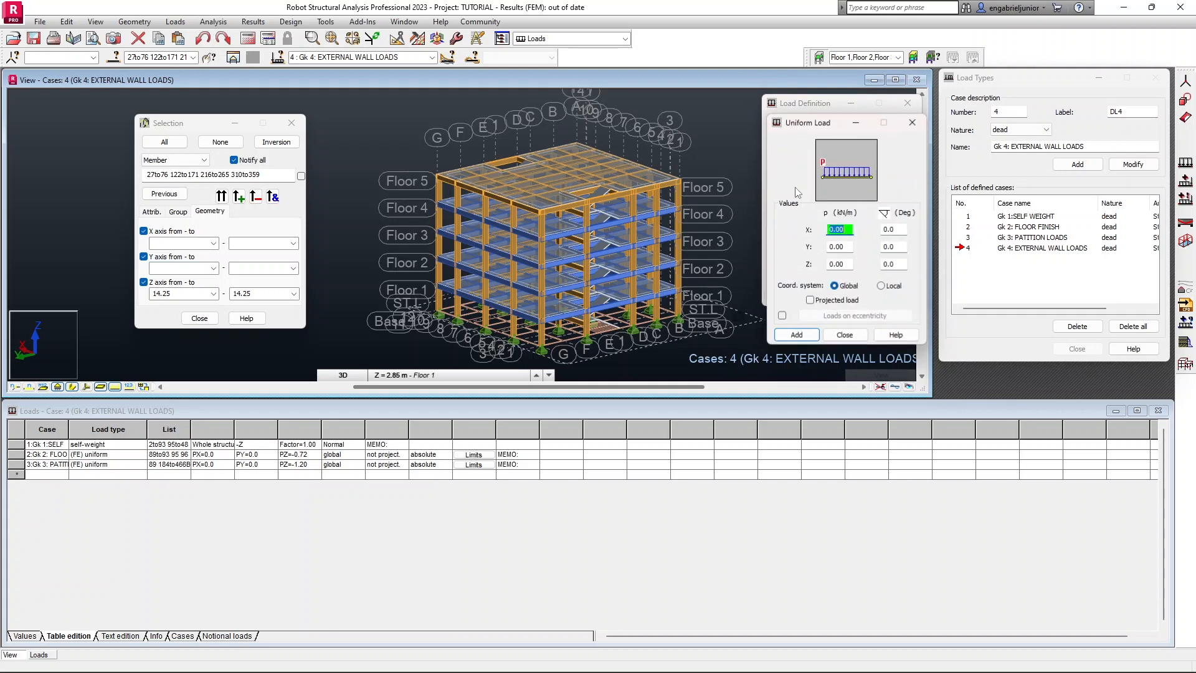
{"action": "left_click", "coordinate": [851, 262]}
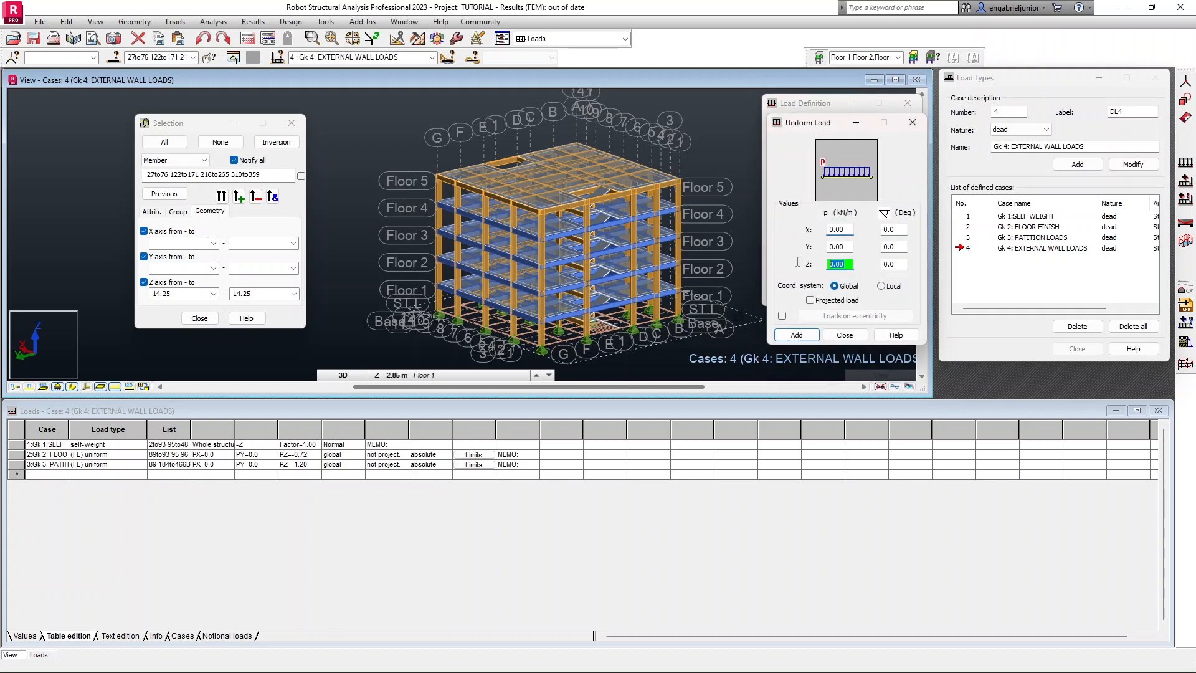
{"action": "type", "text": "-7.74"}
{"action": "left_click", "coordinate": [808, 338]}
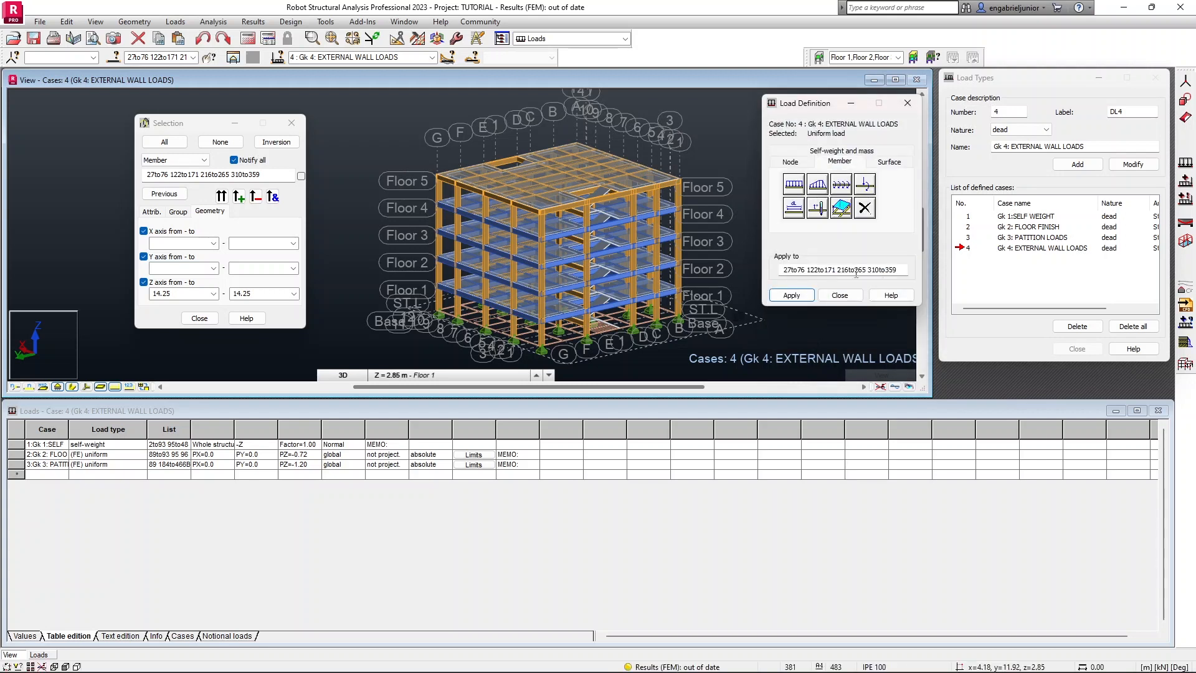
Apply the uniform load to the selected main beams, check it in the 3D view and close the load definition.
{"action": "left_click", "coordinate": [791, 295]}
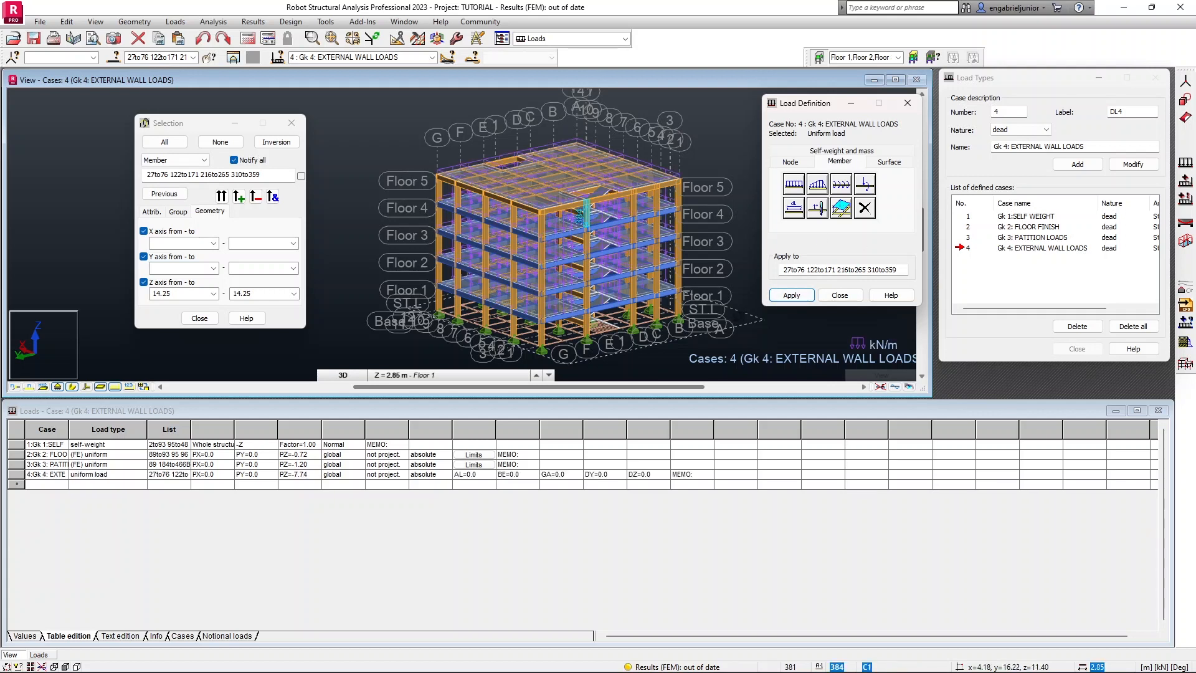
{"action": "scroll", "coordinate": [653, 208], "scroll_direction": "up", "scroll_amount": 5}
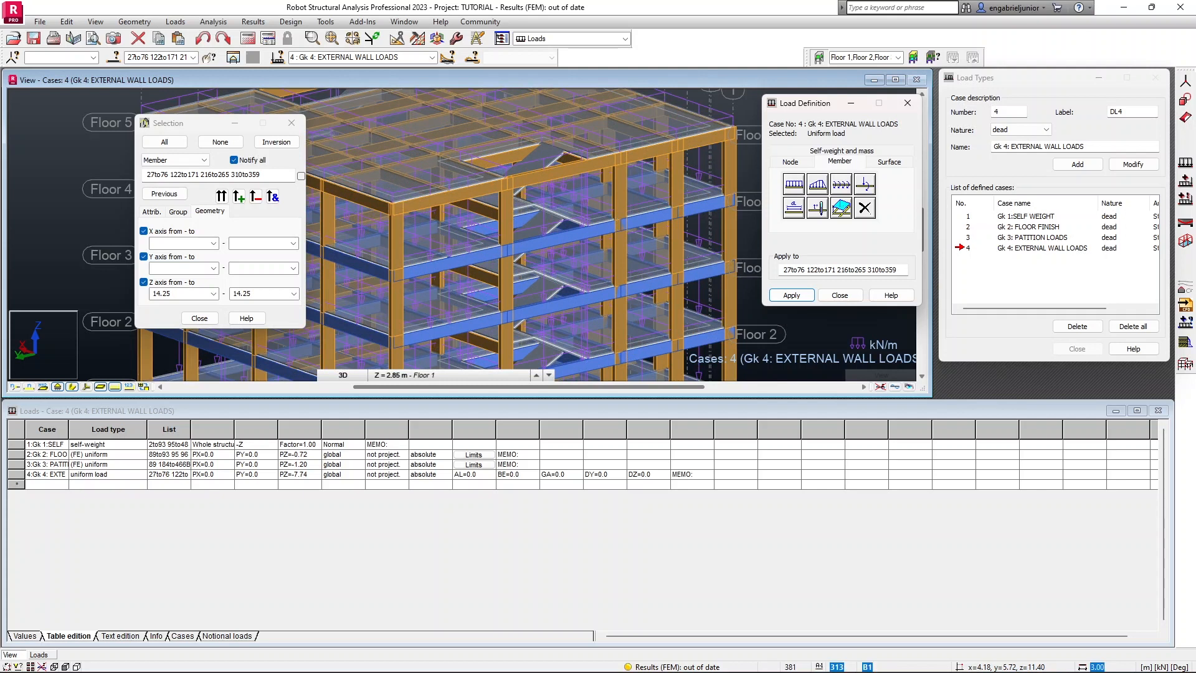
{"action": "scroll", "coordinate": [567, 232], "scroll_direction": "down", "scroll_amount": 5}
{"action": "left_click", "coordinate": [839, 295]}
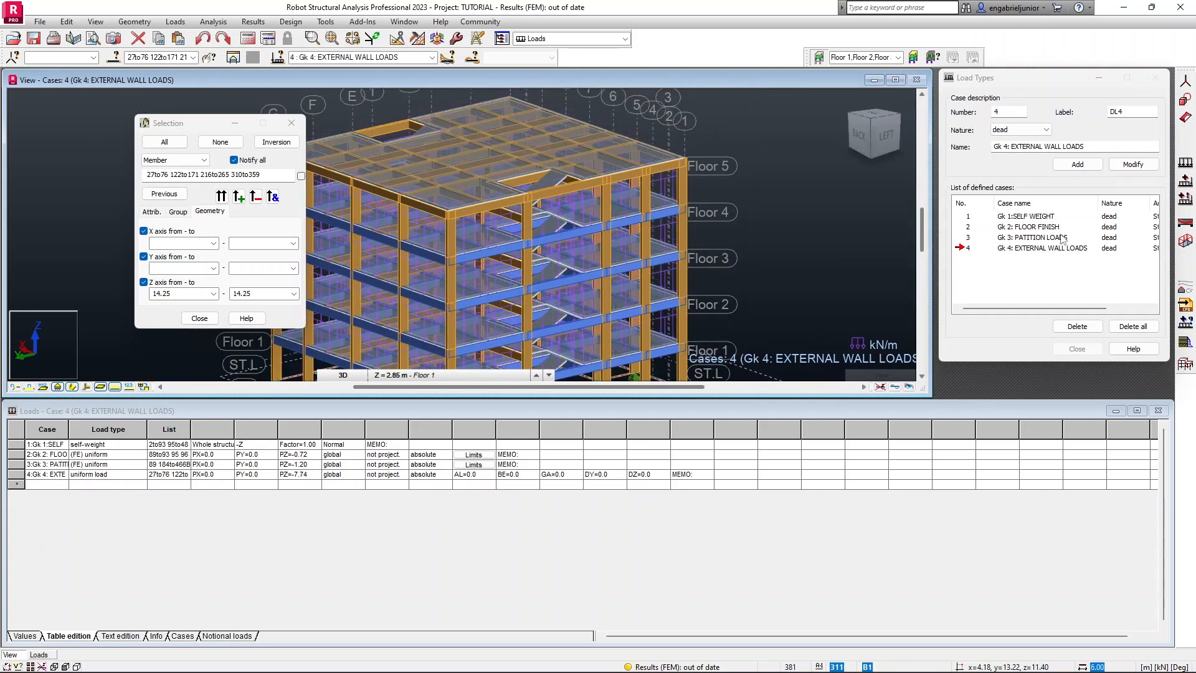
Enter "Gk 4: PARAPET WALLS" as the name for a dead load case.
{"action": "left_click_drag", "start_coordinate": [1089, 147], "coordinate": [1015, 148]}
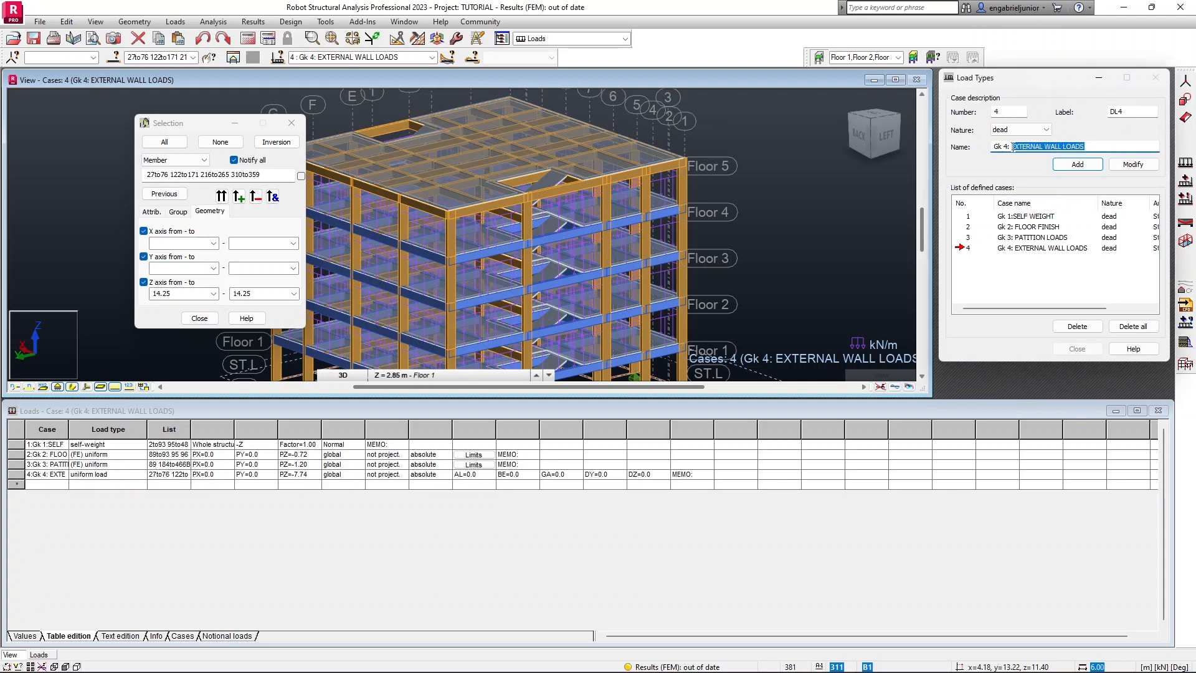
{"action": "type", "text": "PARAP"}
{"action": "left_click", "coordinate": [835, 222]}
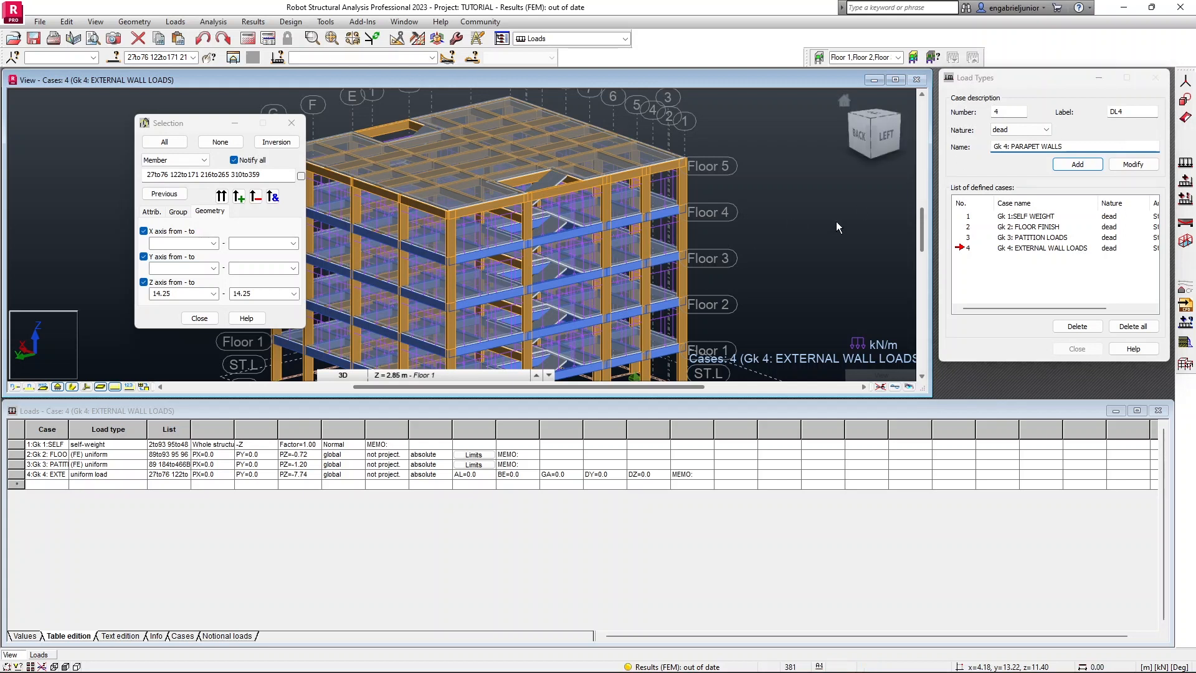
Clear the member selection and close the selection dialog to expose the Floor 5 roof beams.
{"action": "left_click", "coordinate": [545, 229]}
{"action": "scroll", "coordinate": [546, 228], "scroll_direction": "down", "scroll_amount": 3}
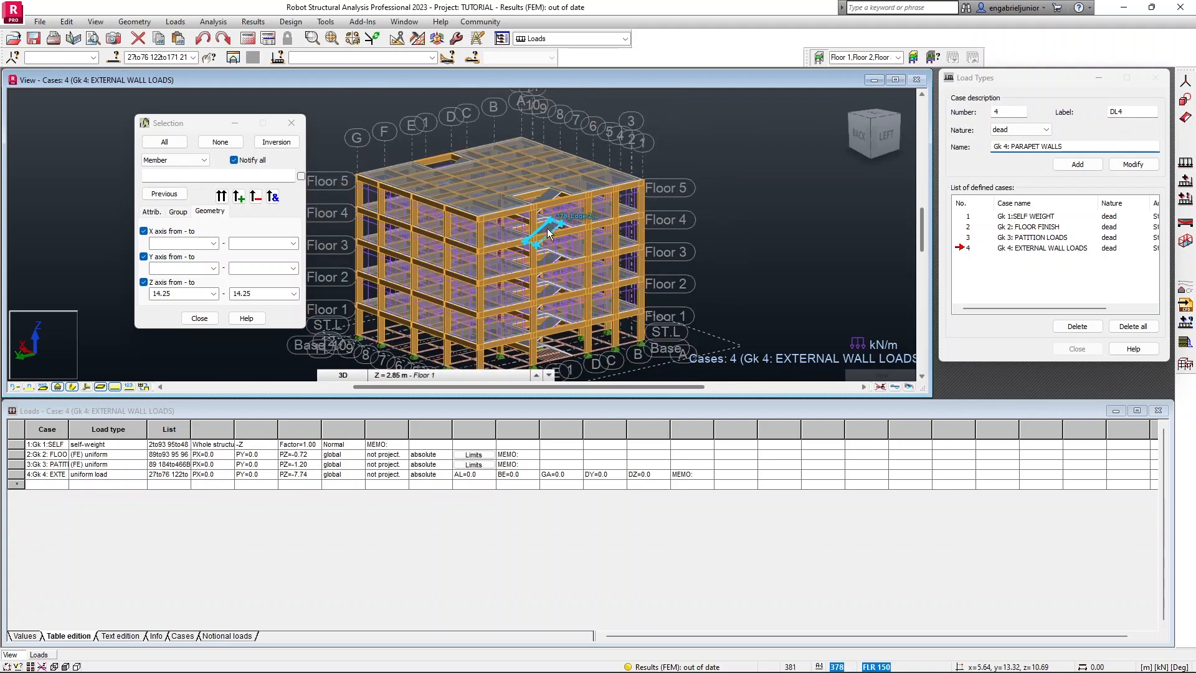
{"action": "scroll", "coordinate": [488, 278], "scroll_direction": "up", "scroll_amount": 4}
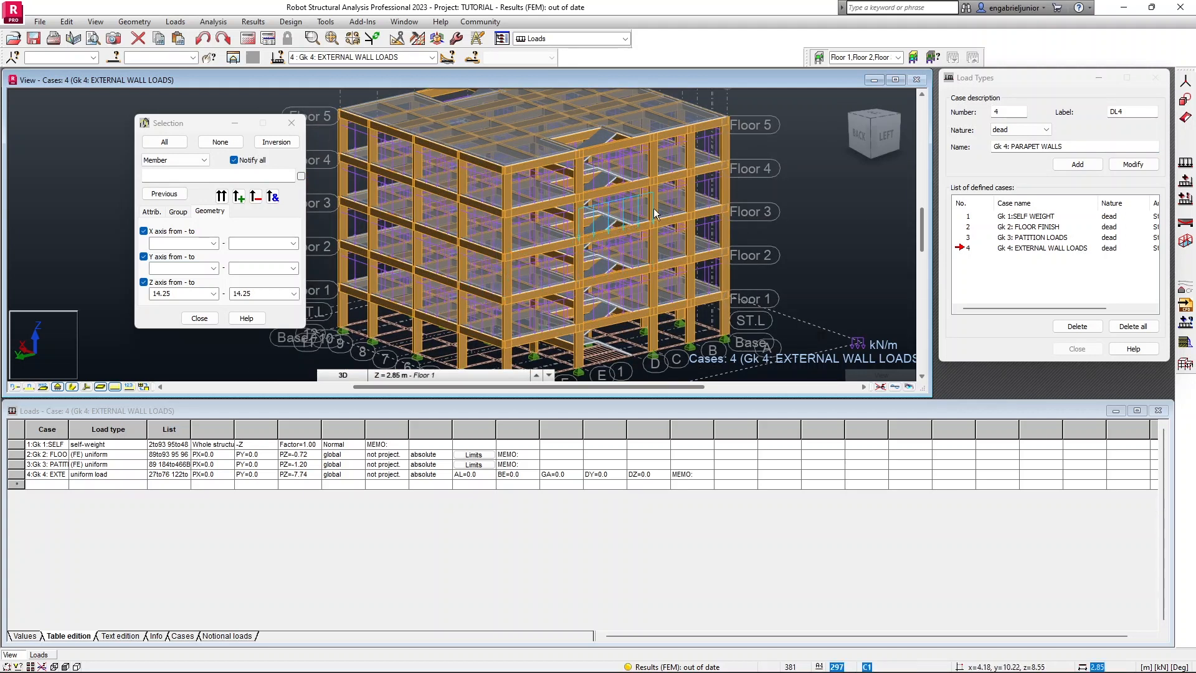
{"action": "scroll", "coordinate": [656, 273], "scroll_direction": "up", "scroll_amount": 3}
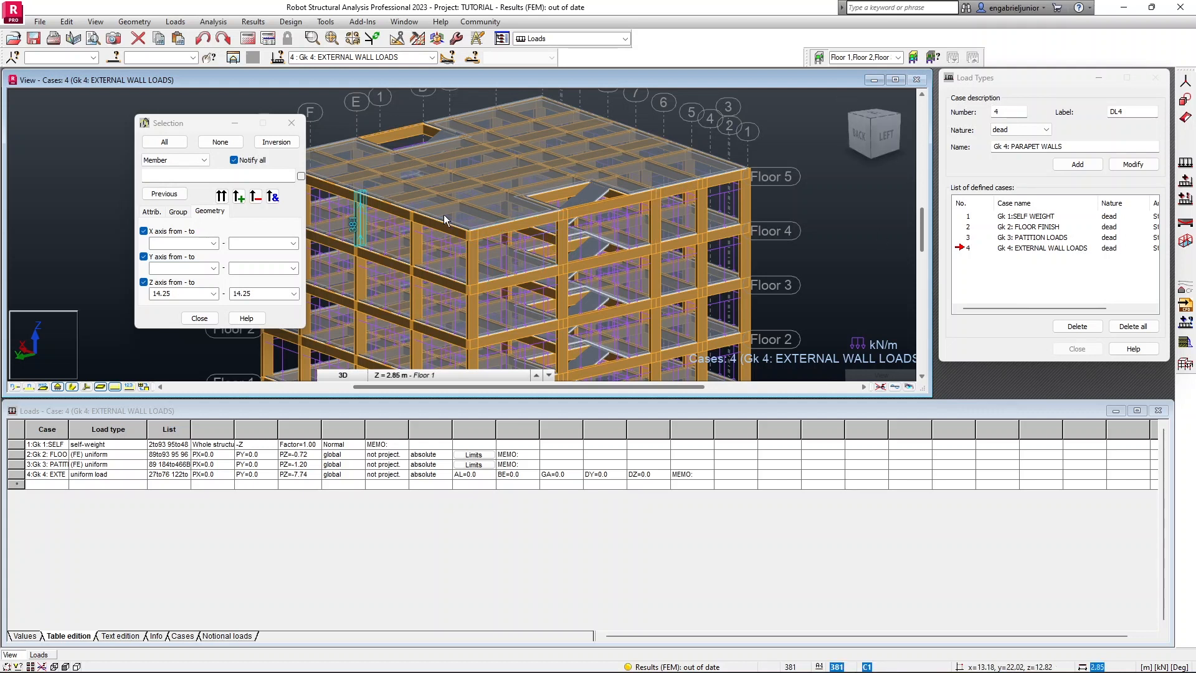
{"action": "middle_click_drag", "start_coordinate": [503, 237], "coordinate": [582, 235]}
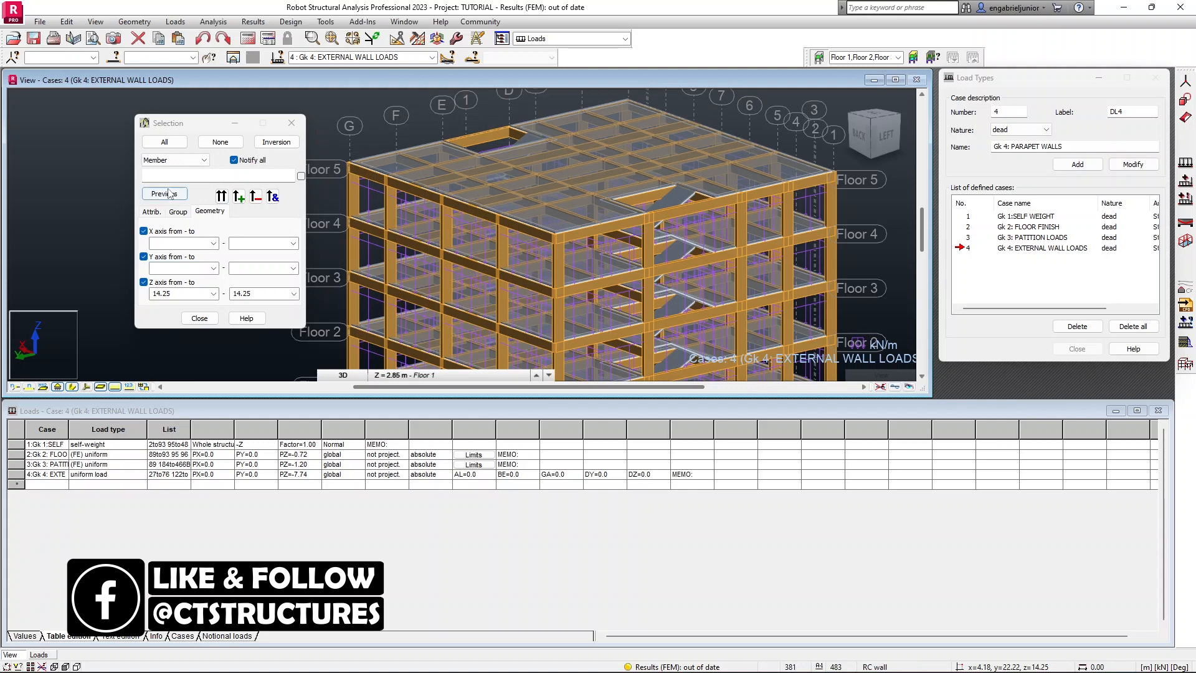
{"action": "left_click", "coordinate": [291, 122]}
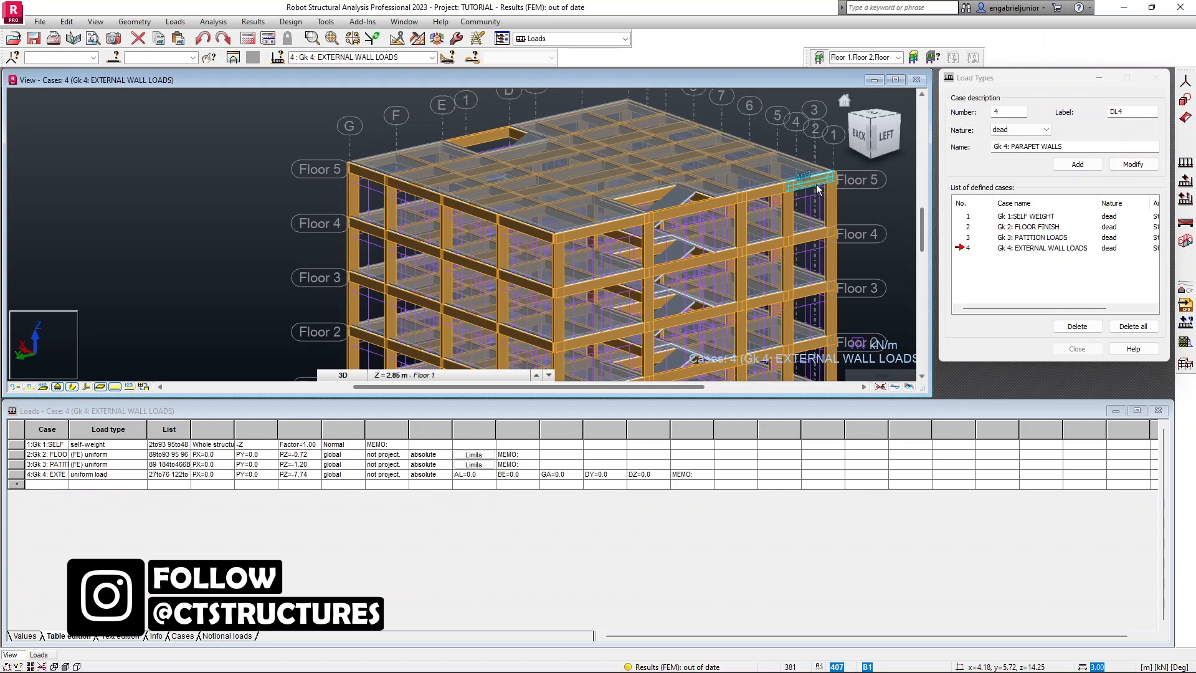
Select the Floor 5 perimeter beams along the left and back faces of the building.
{"action": "left_click", "coordinate": [764, 199]}
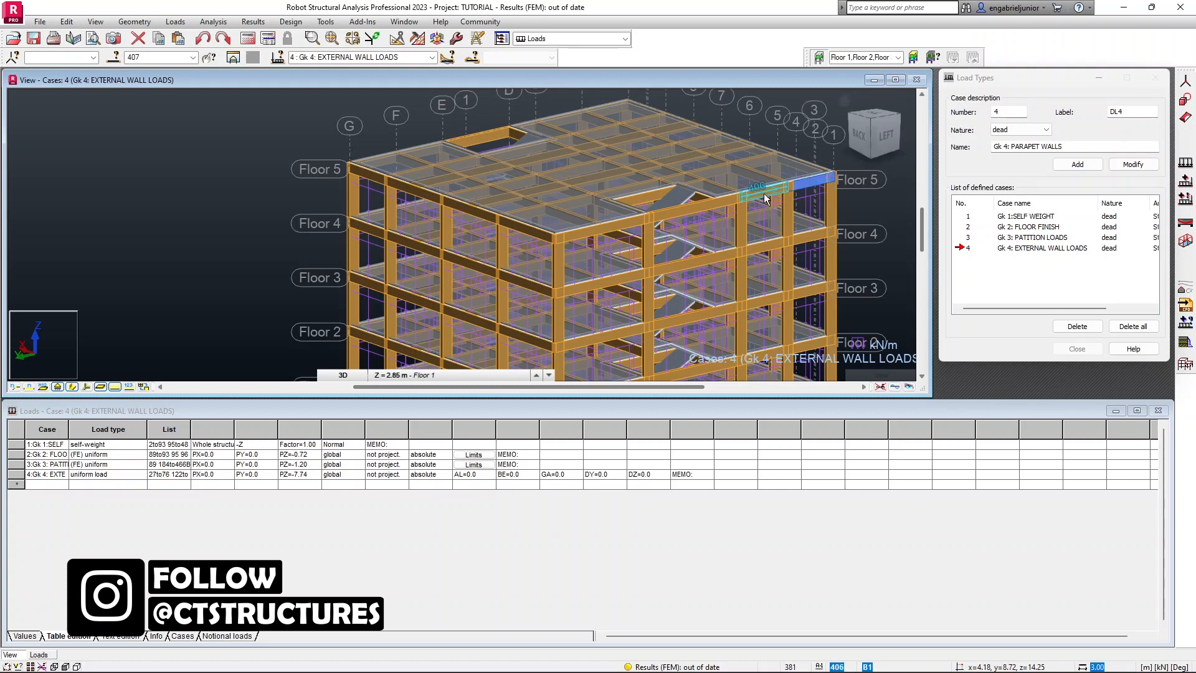
{"action": "left_click", "coordinate": [763, 197], "text": "ctrl"}
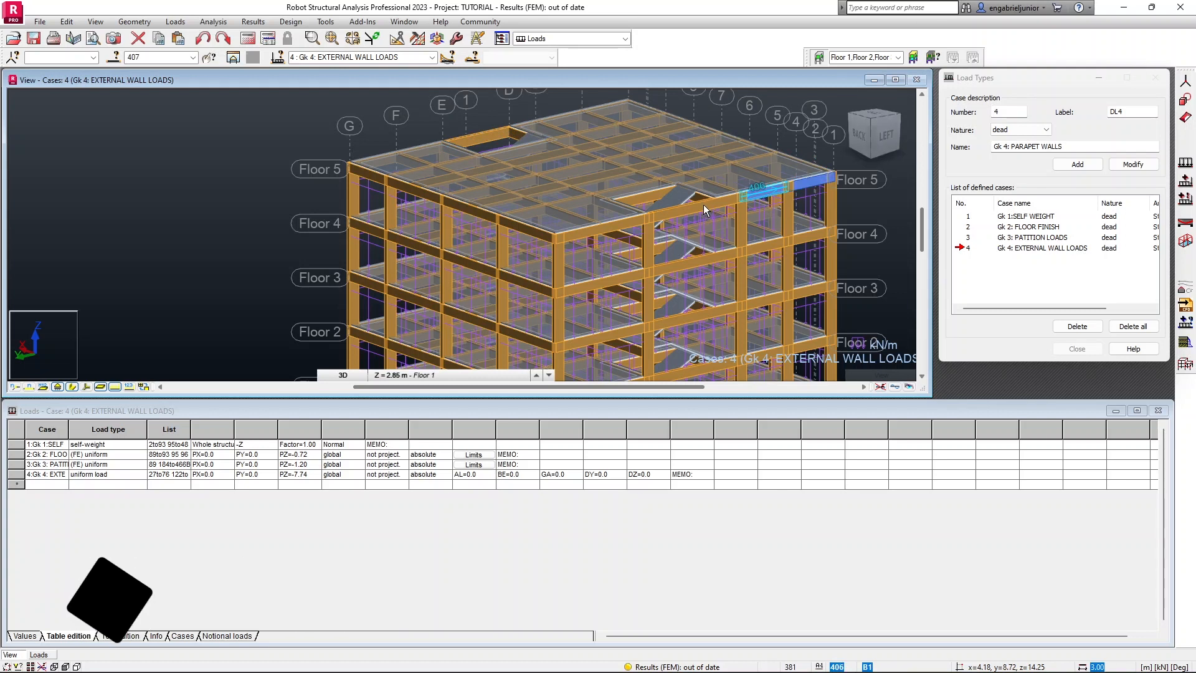
{"action": "left_click", "coordinate": [706, 210], "text": "ctrl"}
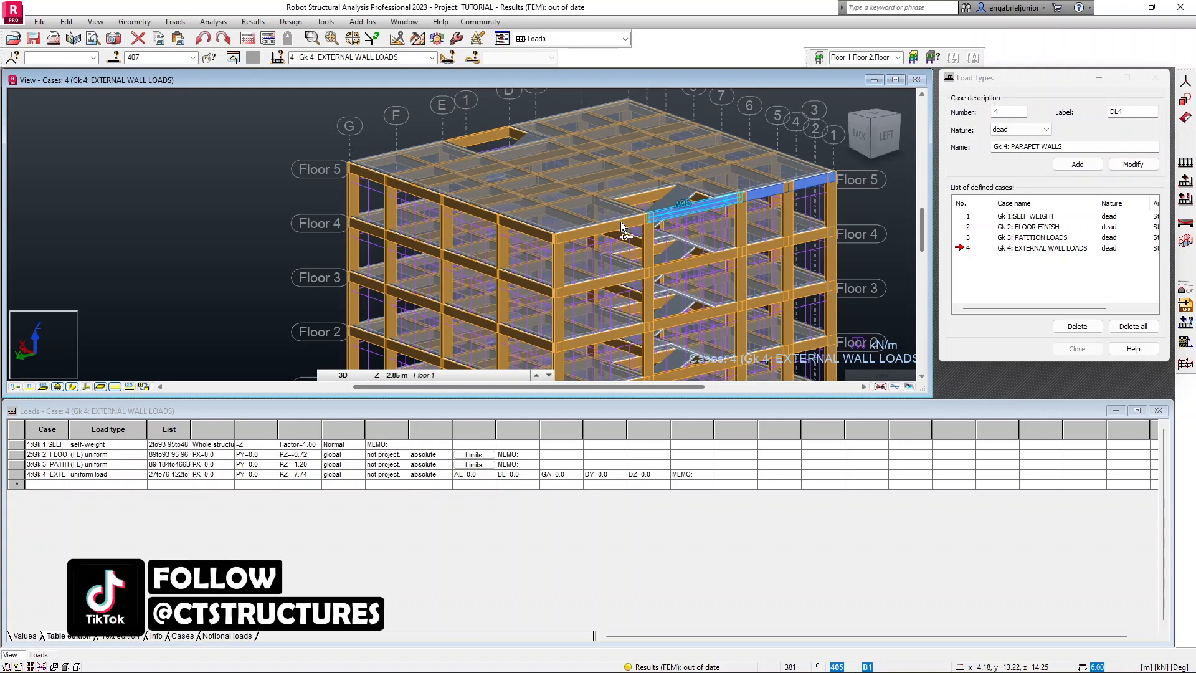
{"action": "left_click", "coordinate": [523, 232], "text": "ctrl"}
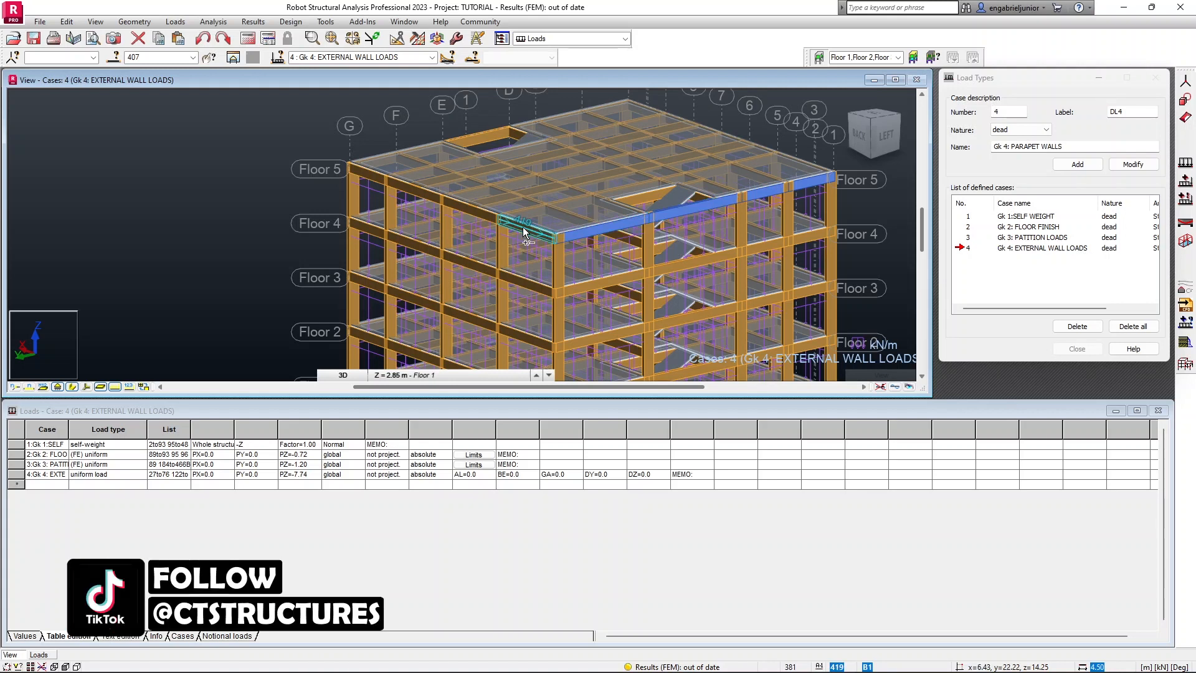
{"action": "left_click", "coordinate": [478, 215], "text": "ctrl"}
{"action": "left_click", "coordinate": [426, 198], "text": "ctrl"}
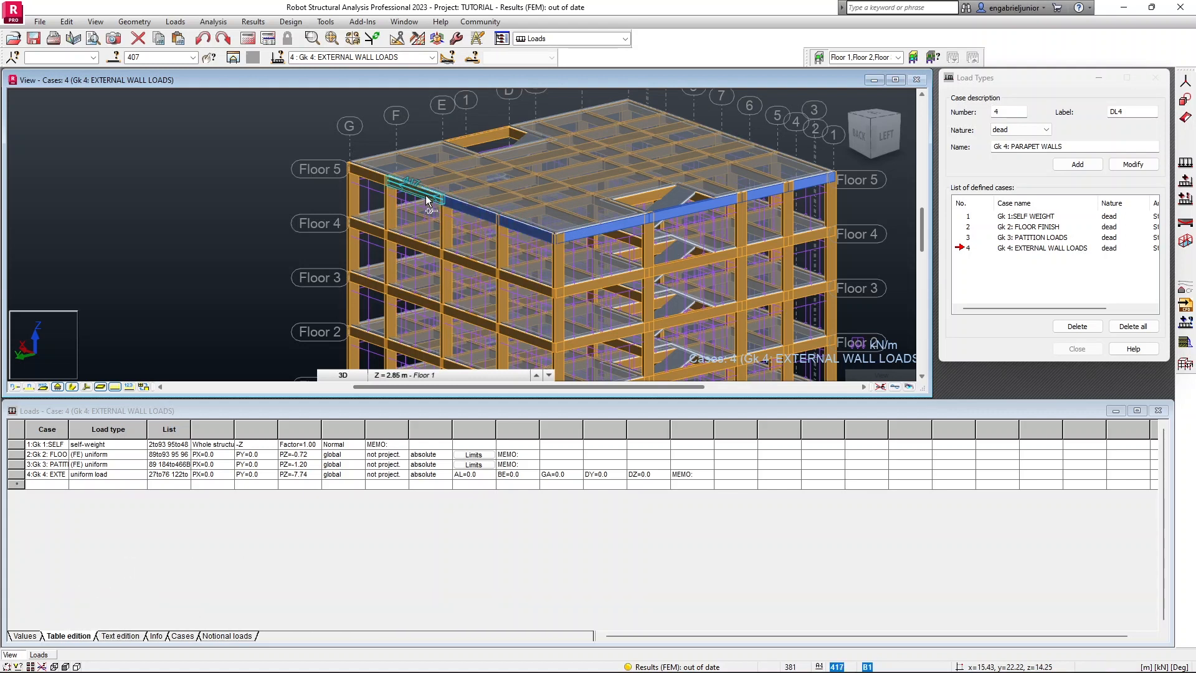
{"action": "left_click", "coordinate": [376, 187], "text": "ctrl"}
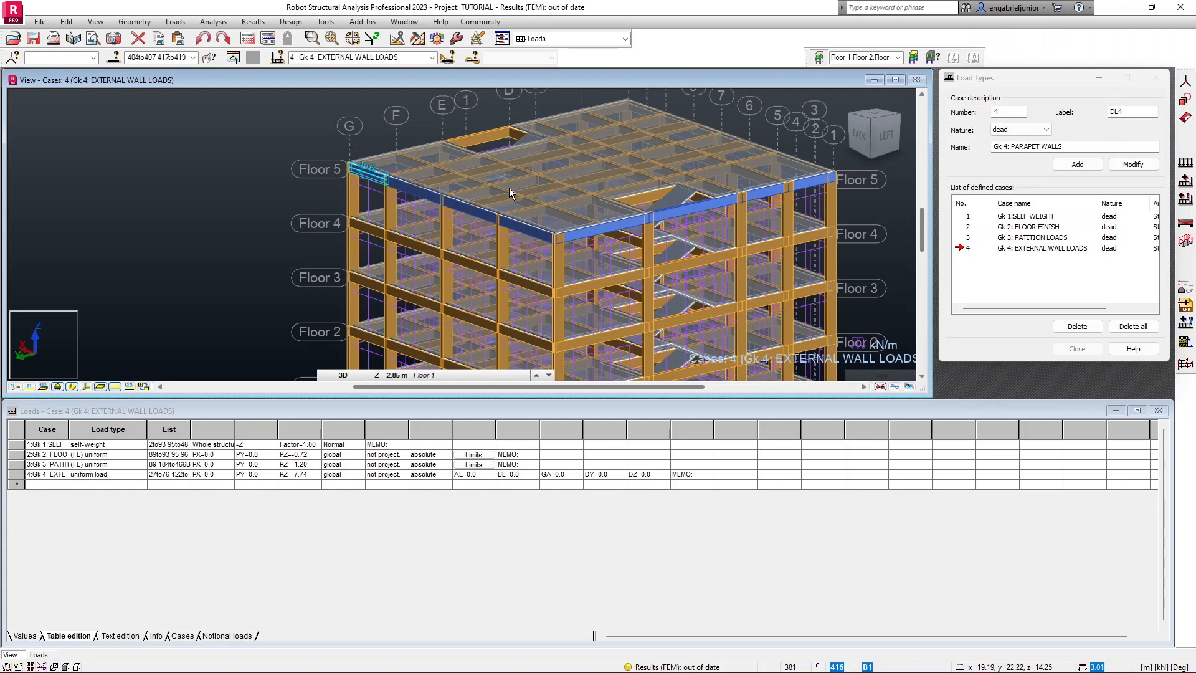
Add the Floor 5 perimeter beams along the right and front faces to the selection.
{"action": "middle_click_drag", "start_coordinate": [560, 194], "coordinate": [627, 197], "text": "shift"}
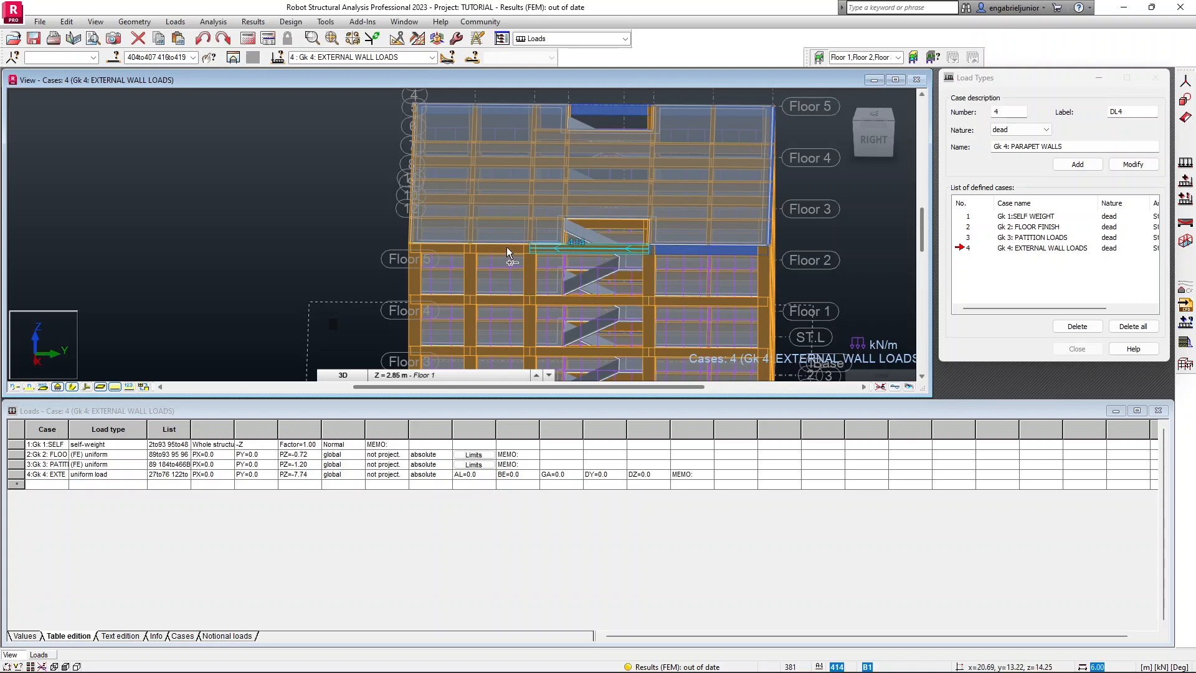
{"action": "left_click", "coordinate": [448, 248]}
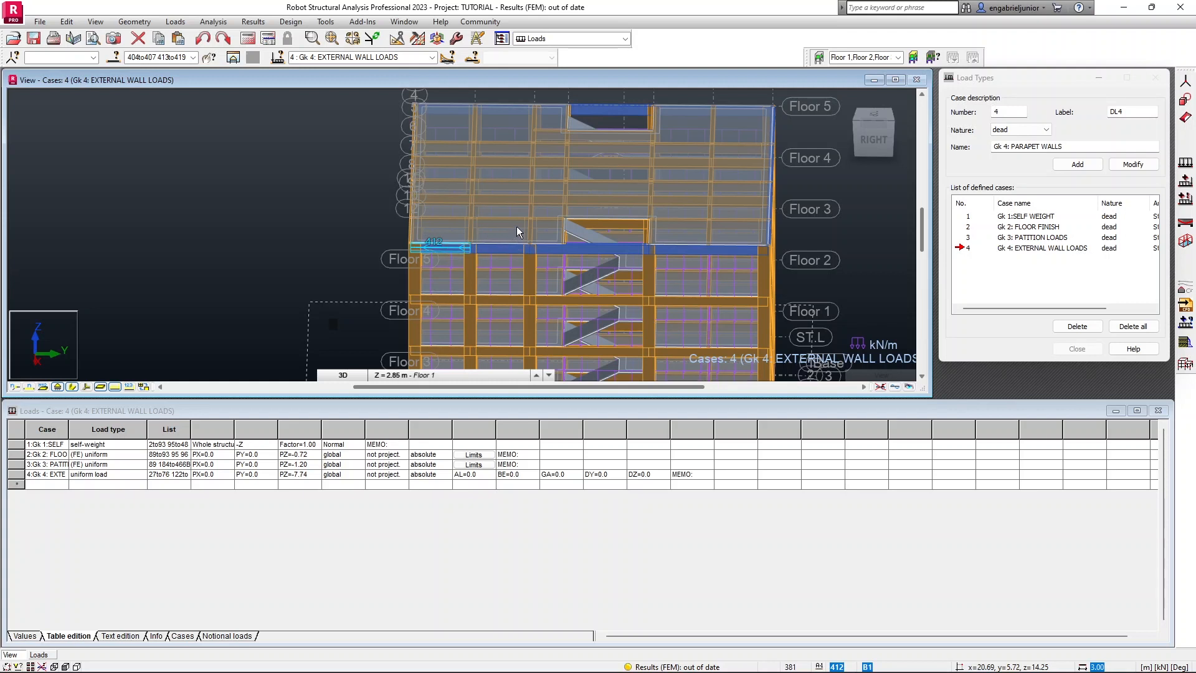
{"action": "middle_click_drag", "start_coordinate": [595, 229], "coordinate": [710, 244], "text": "shift"}
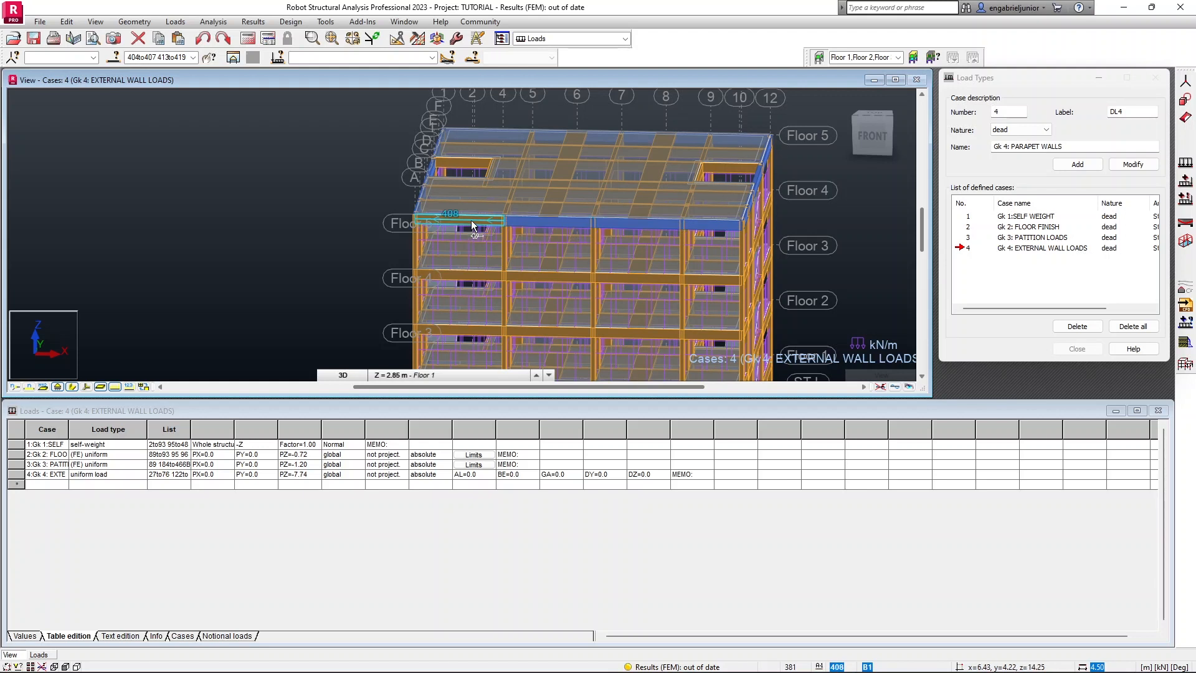
{"action": "left_click", "coordinate": [492, 219]}
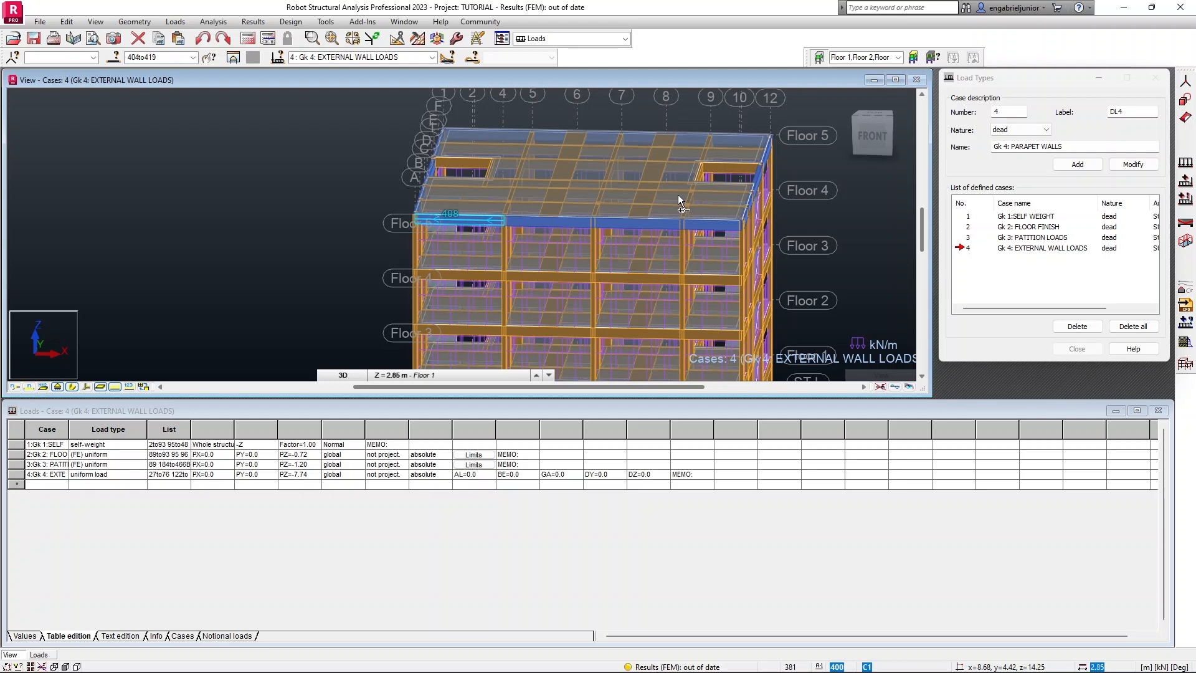
Add the STAIRCASE BEAMS group to the current member selection and close the selection dialog.
{"action": "left_click", "coordinate": [116, 60]}
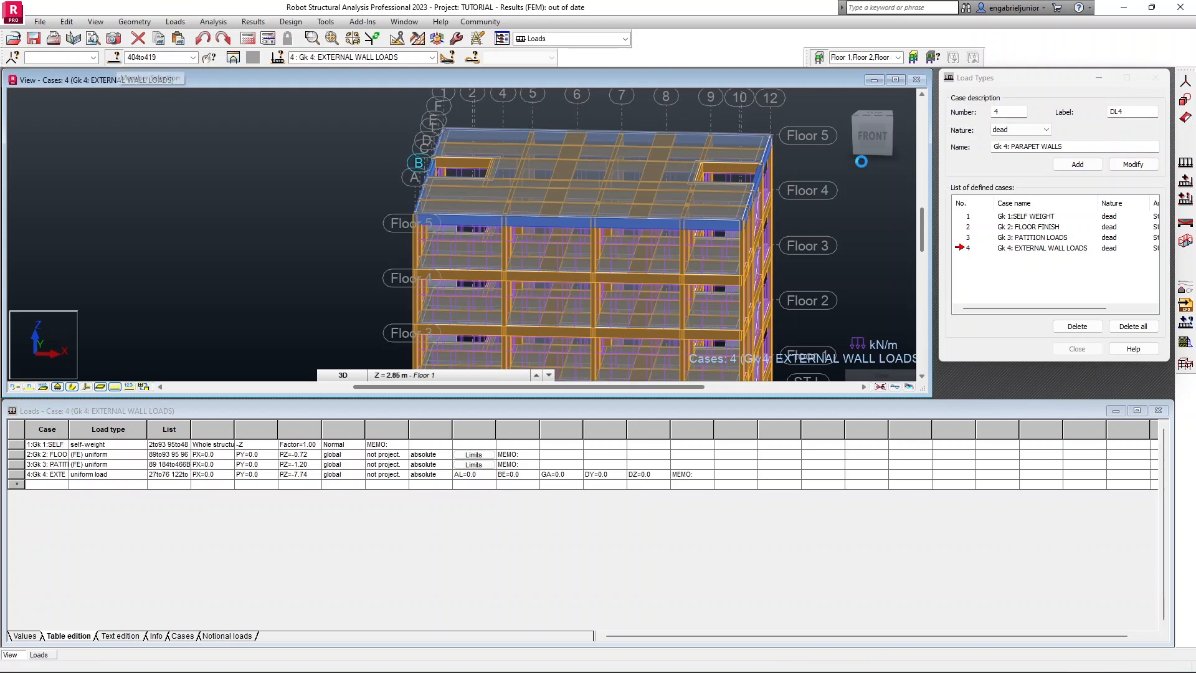
{"action": "left_click_drag", "start_coordinate": [204, 123], "coordinate": [298, 121]}
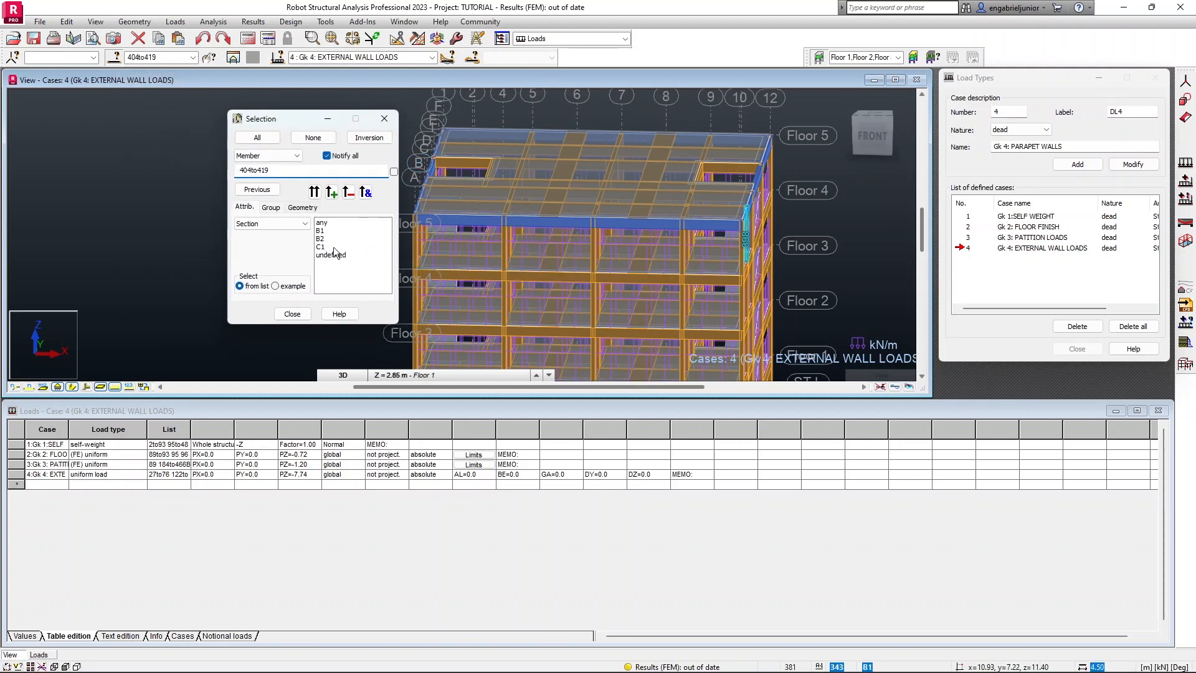
{"action": "left_click", "coordinate": [272, 208]}
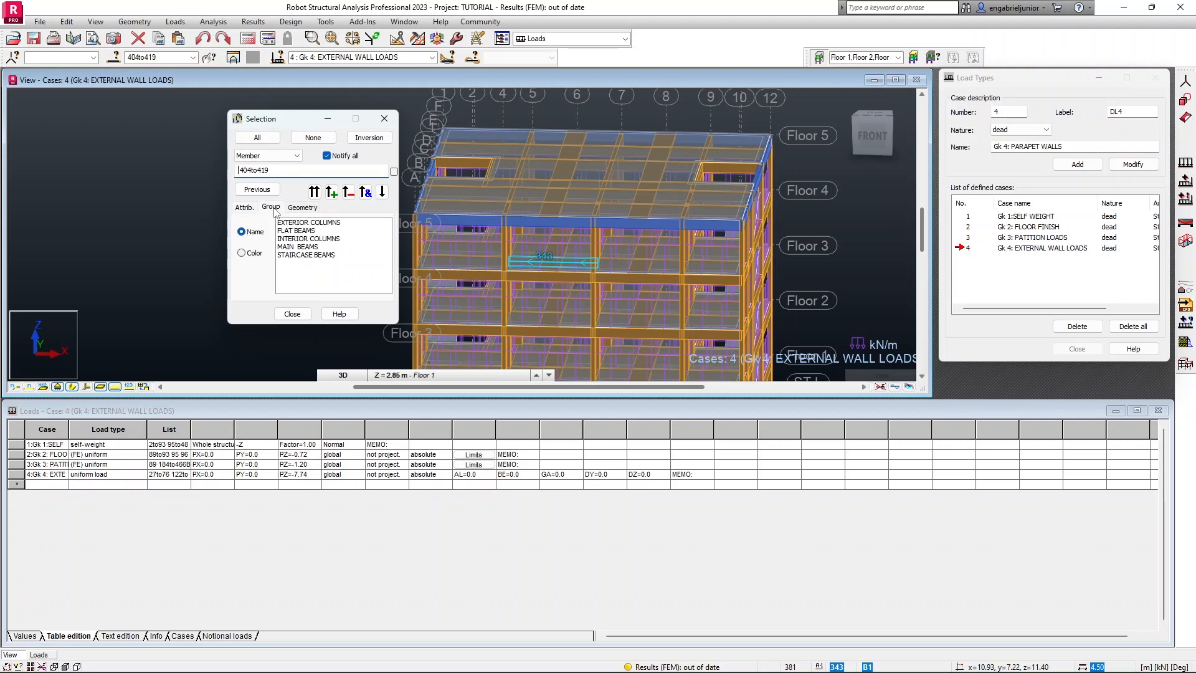
{"action": "left_click", "coordinate": [300, 256]}
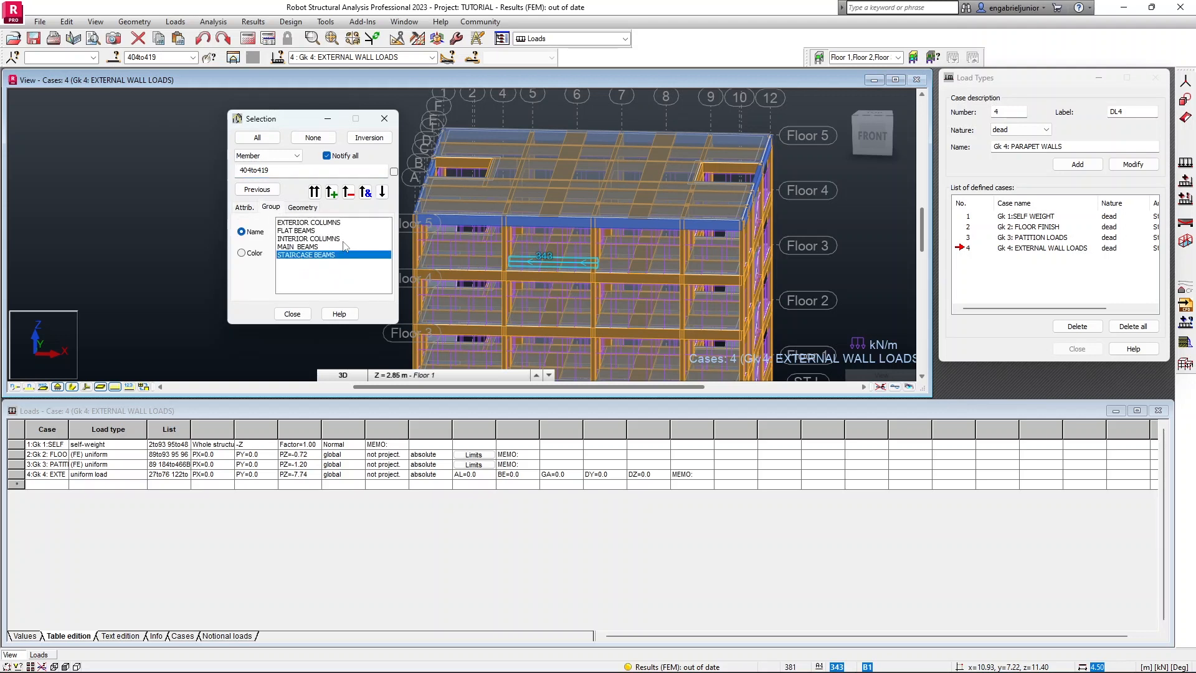
{"action": "left_click", "coordinate": [331, 193]}
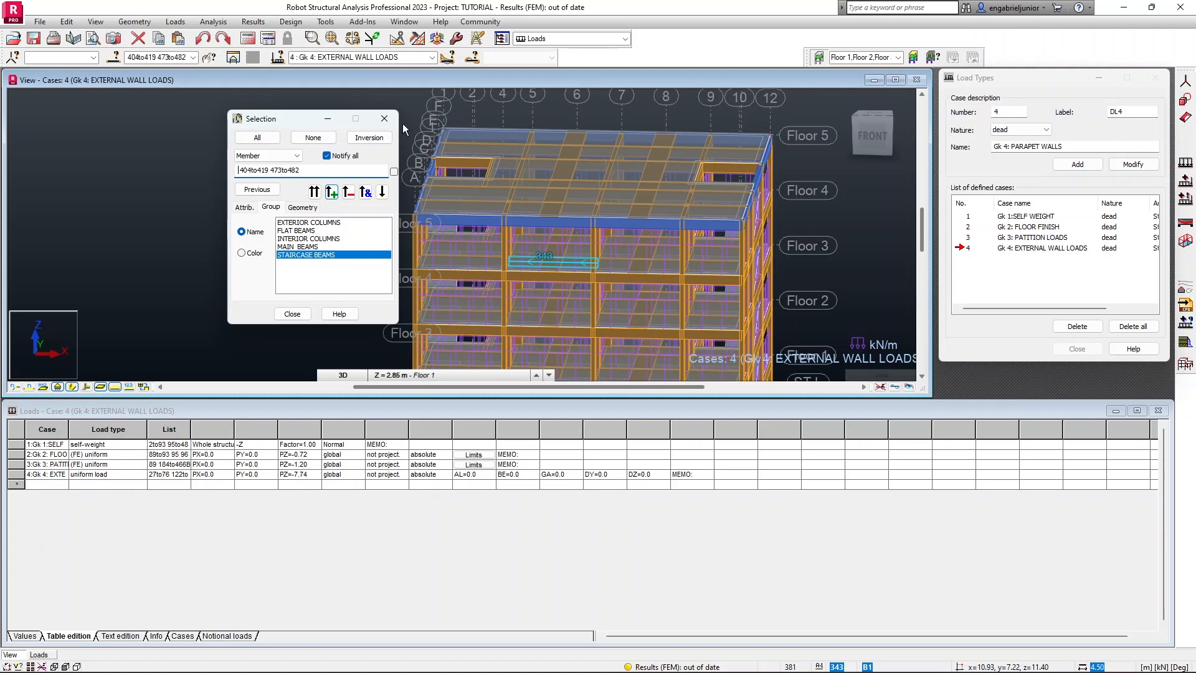
{"action": "left_click", "coordinate": [384, 118]}
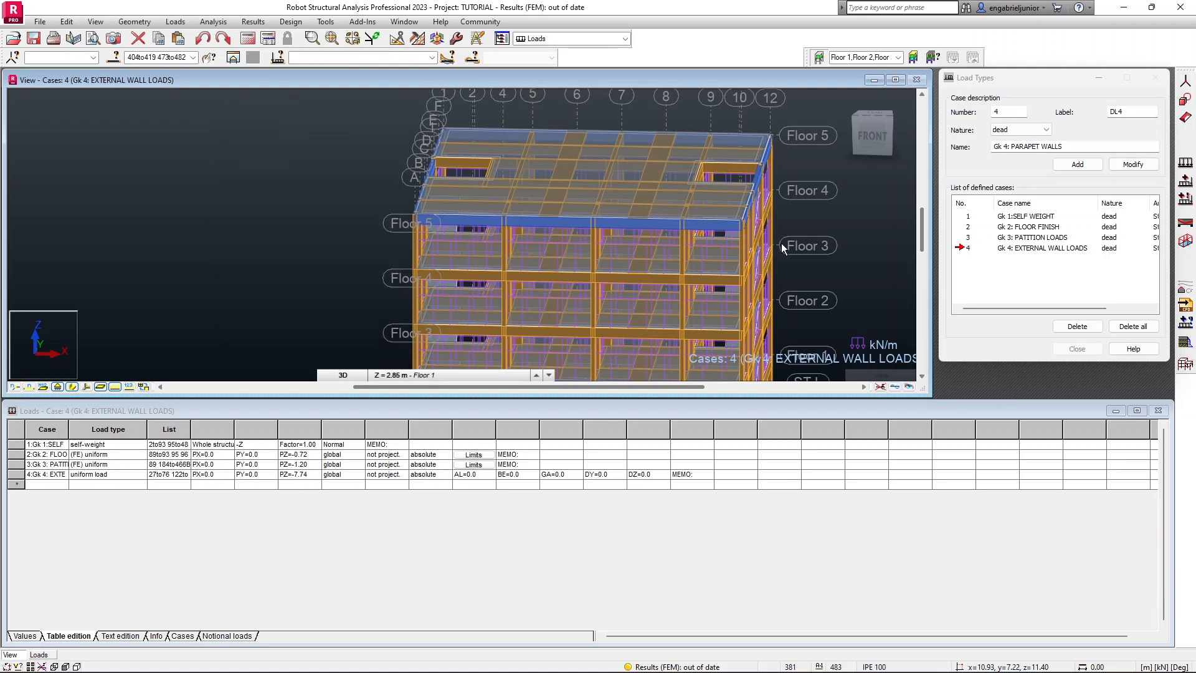
{"action": "middle_click_drag", "start_coordinate": [741, 241], "coordinate": [656, 236], "text": "shift"}
{"action": "scroll", "coordinate": [656, 237], "scroll_direction": "down", "scroll_amount": 2}
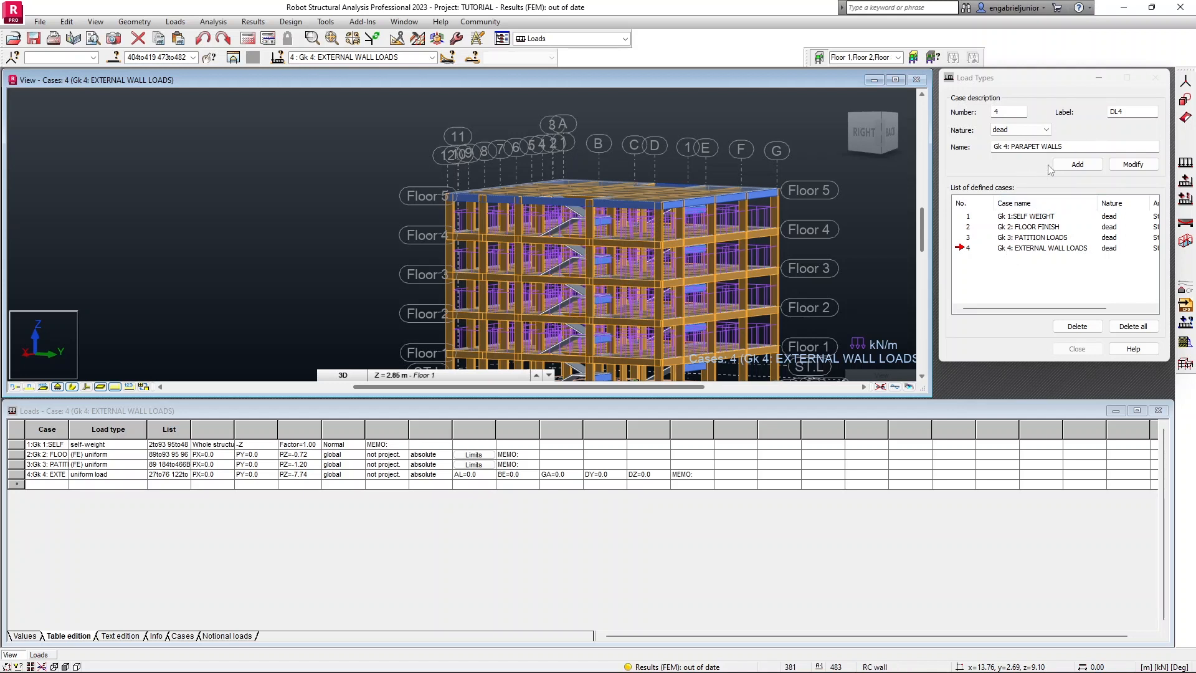
Create a dead load case named "Gk 5: PARAPET WALLS" with the label DL5.
{"action": "left_click", "coordinate": [1007, 147]}
{"action": "key", "text": "BackSpace"}
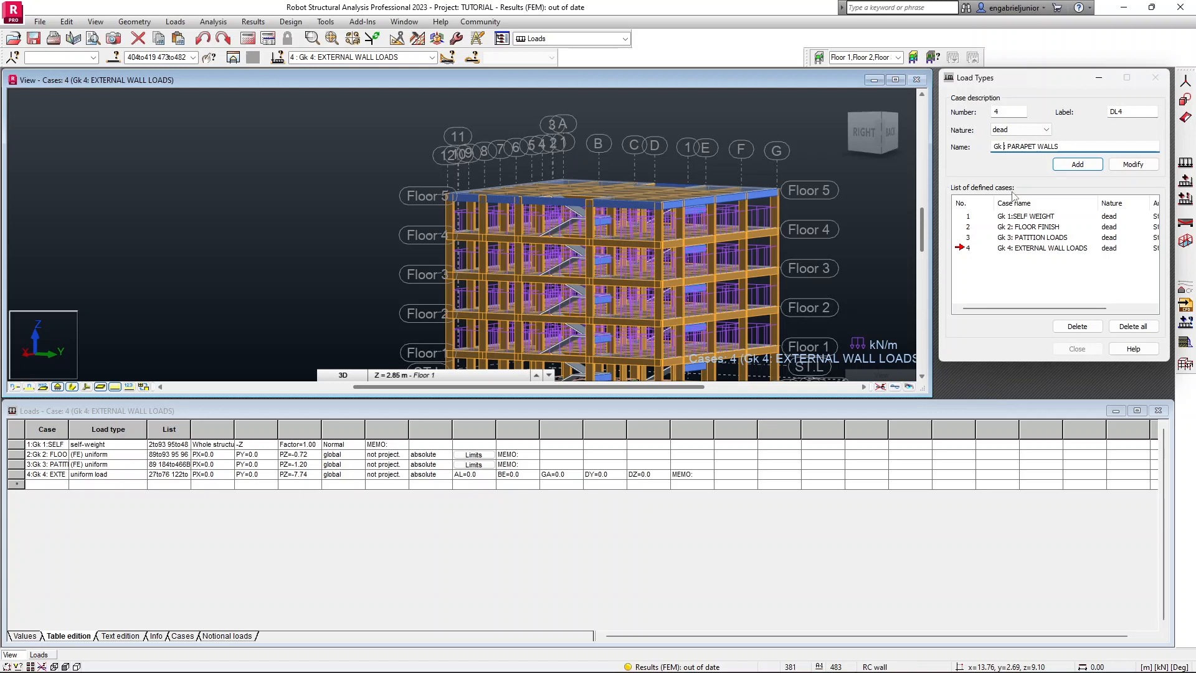
{"action": "type", "text": "5:"}
{"action": "left_click", "coordinate": [1139, 110]}
{"action": "key", "text": "BackSpace"}
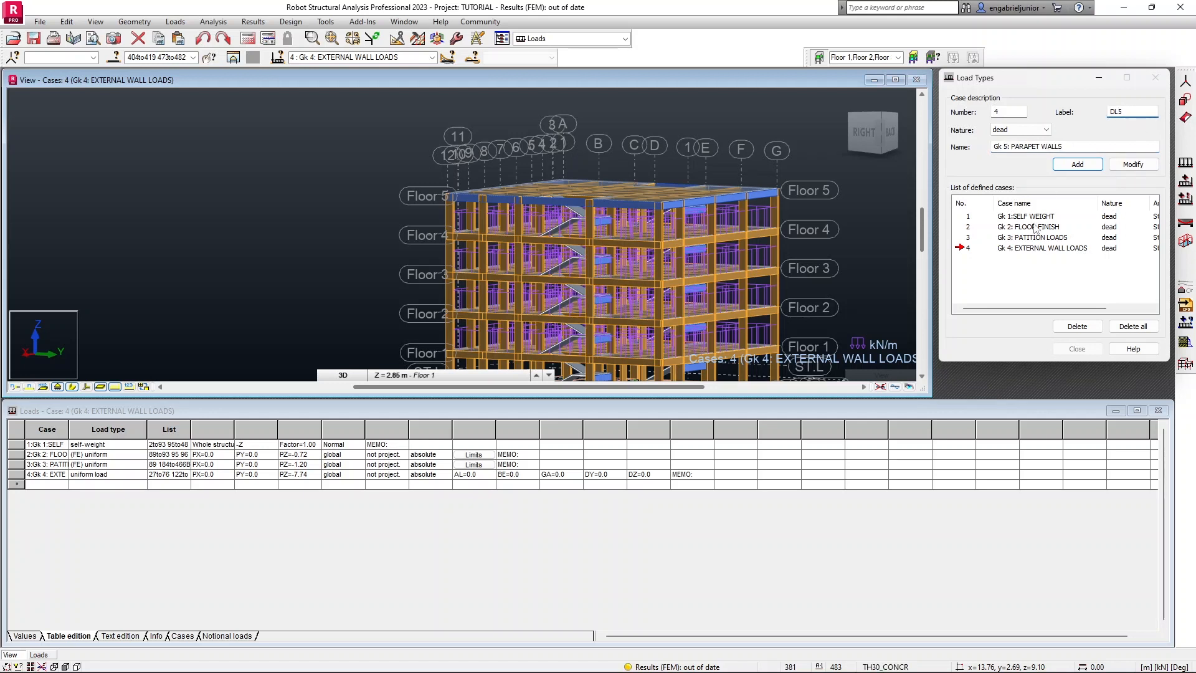
{"action": "left_click", "coordinate": [1083, 168]}
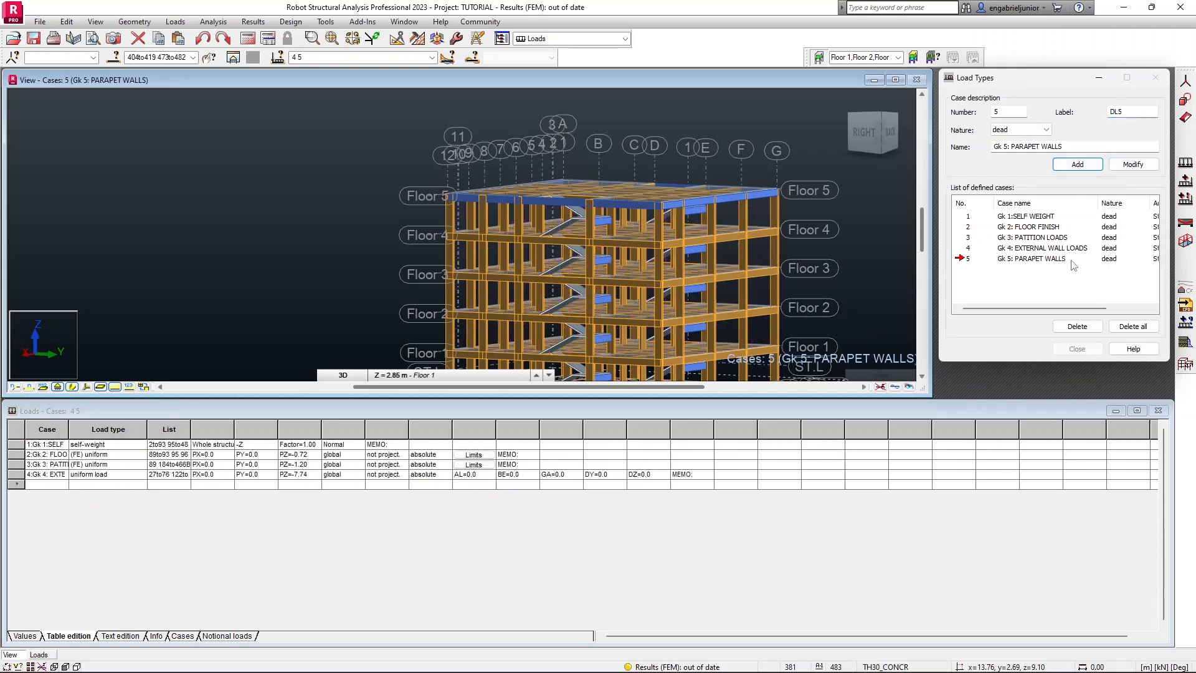
Define a uniform member load of -3.87 kN/m in the global Z direction for the parapet walls case.
{"action": "left_click", "coordinate": [1185, 165]}
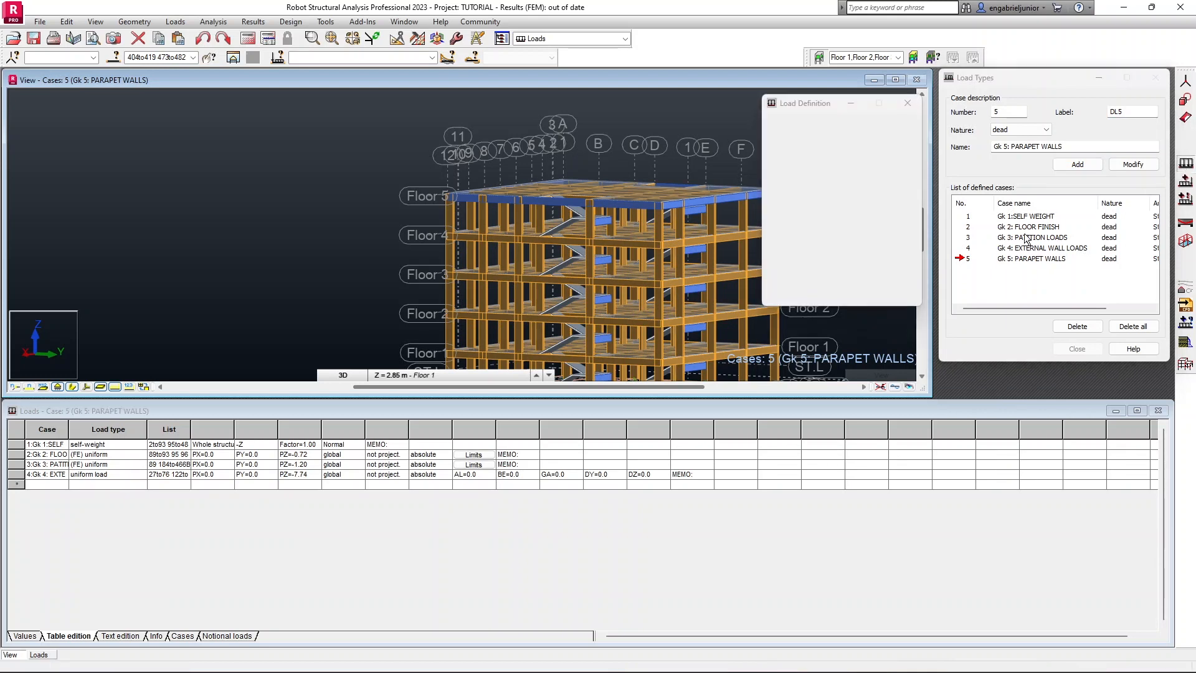
{"action": "left_click_drag", "start_coordinate": [821, 108], "coordinate": [779, 154]}
{"action": "left_click", "coordinate": [796, 208]}
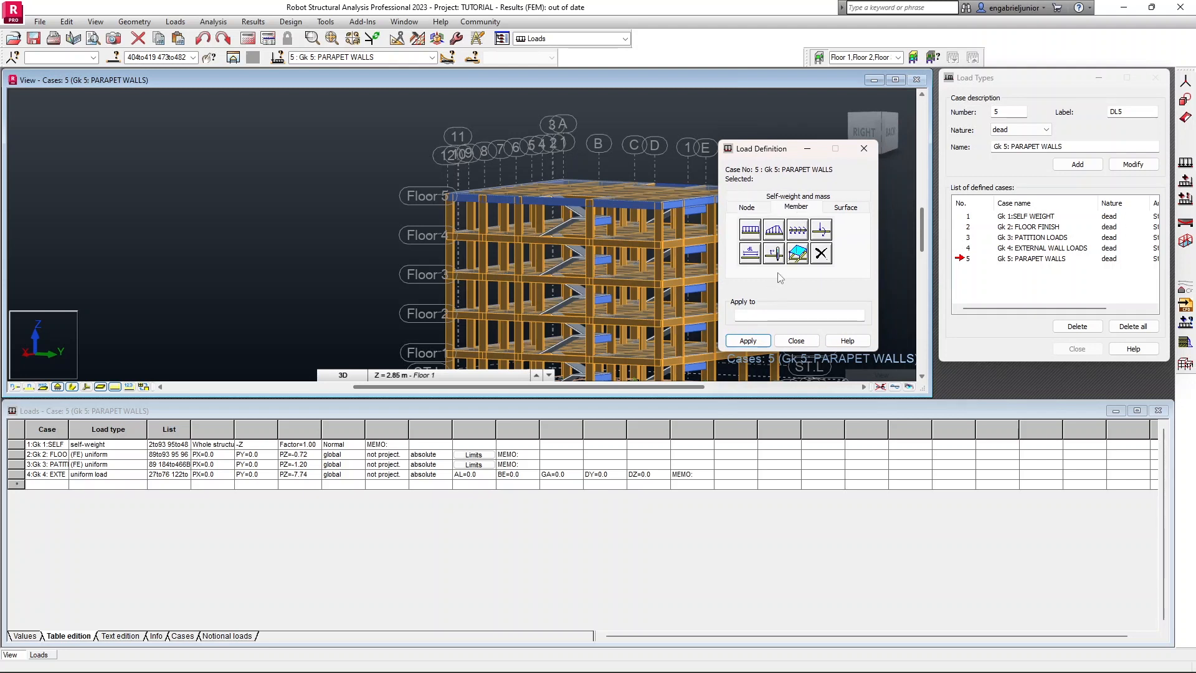
{"action": "left_click", "coordinate": [751, 231]}
{"action": "left_click", "coordinate": [806, 309]}
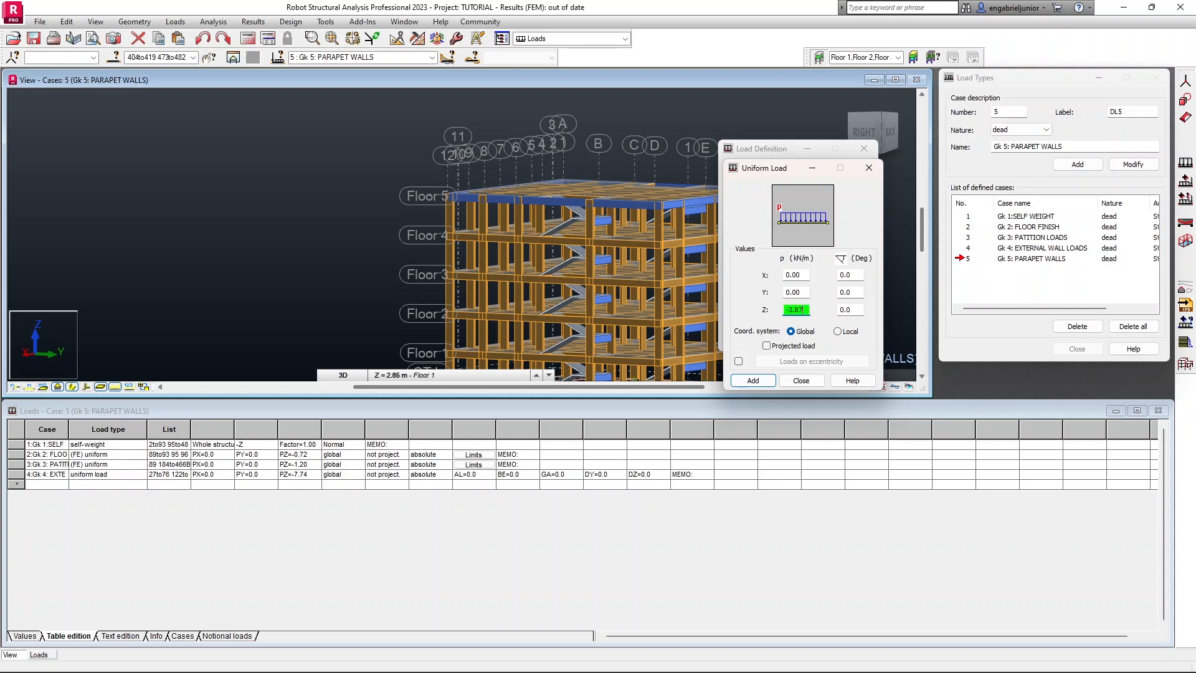
{"action": "left_click", "coordinate": [755, 381]}
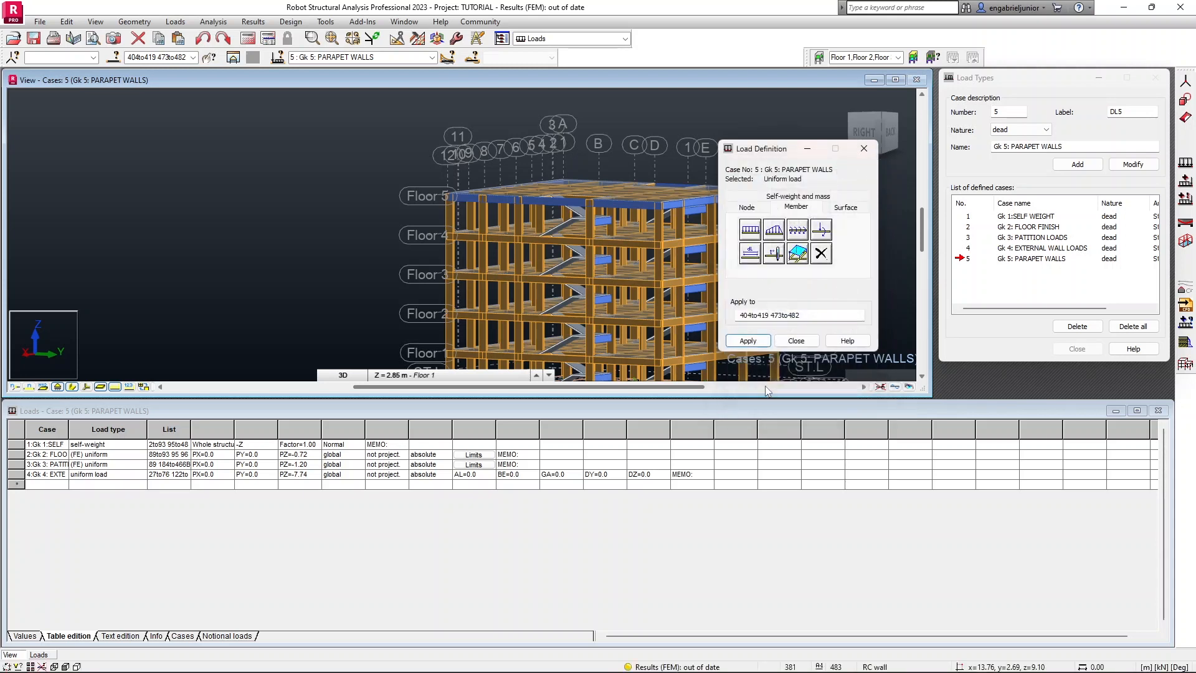
Apply the uniform parapet load to the selected Floor 5 perimeter and staircase beams, and close the load definition.
{"action": "left_click", "coordinate": [757, 344]}
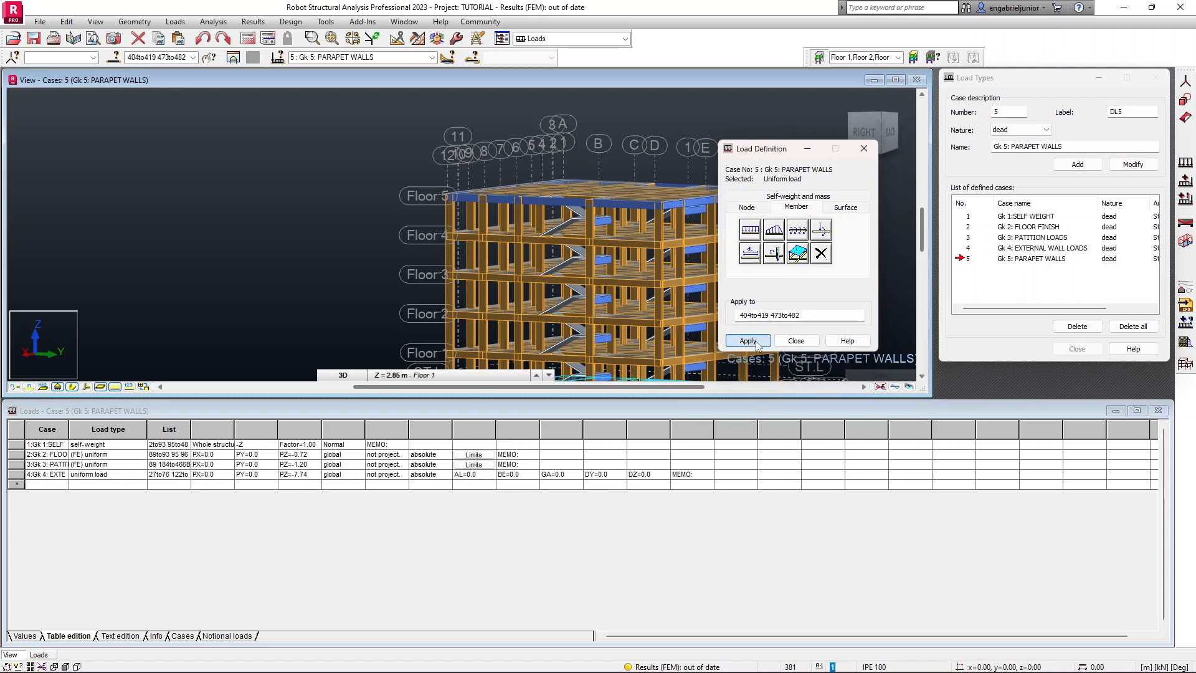
{"action": "left_click_drag", "start_coordinate": [788, 153], "coordinate": [885, 129]}
{"action": "scroll", "coordinate": [735, 233], "scroll_direction": "down", "scroll_amount": 3}
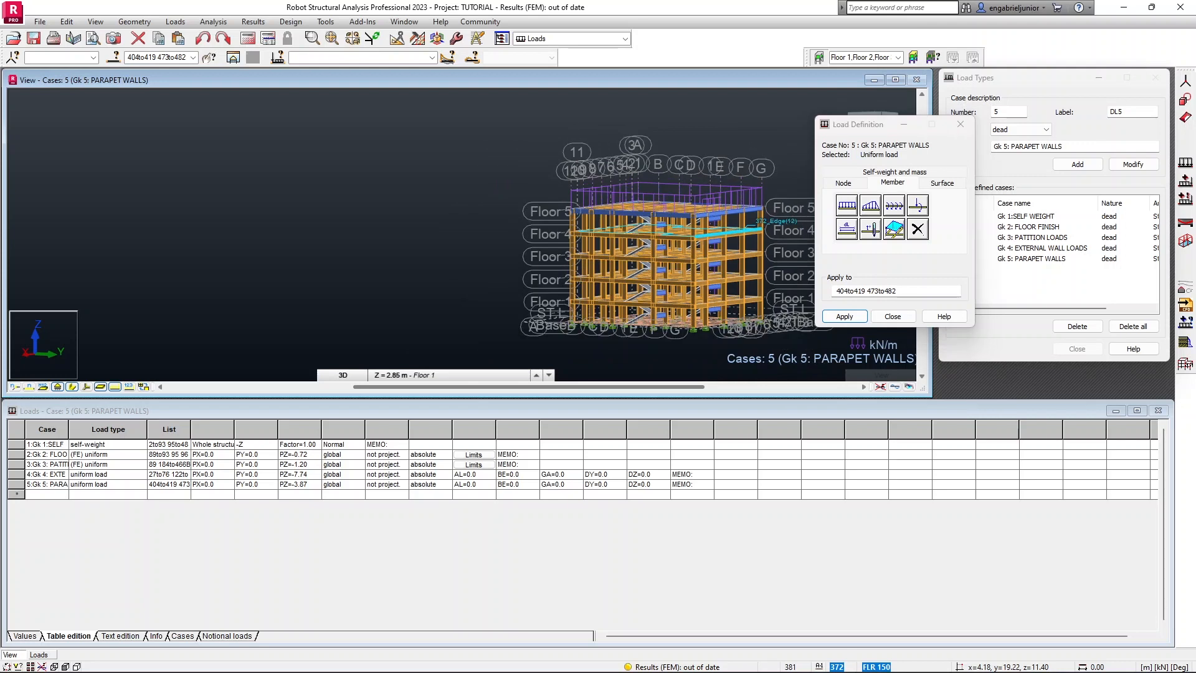
{"action": "middle_click_drag", "start_coordinate": [628, 204], "coordinate": [473, 181]}
{"action": "scroll", "coordinate": [483, 239], "scroll_direction": "up", "scroll_amount": 2}
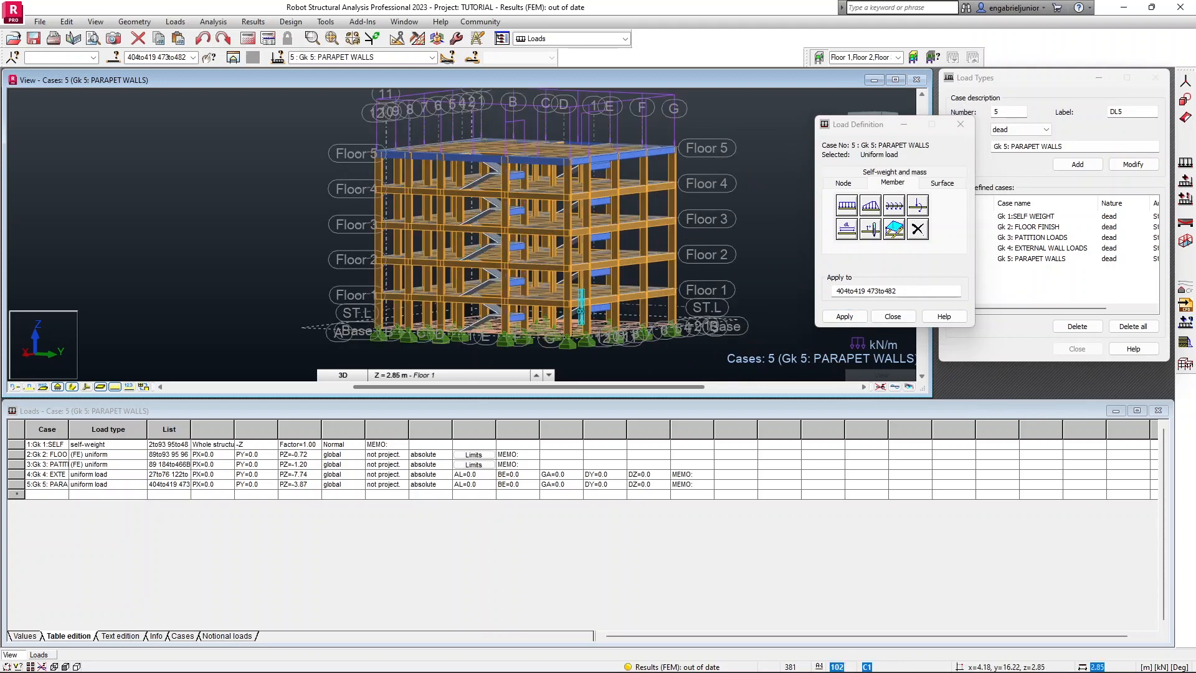
{"action": "left_click", "coordinate": [892, 316]}
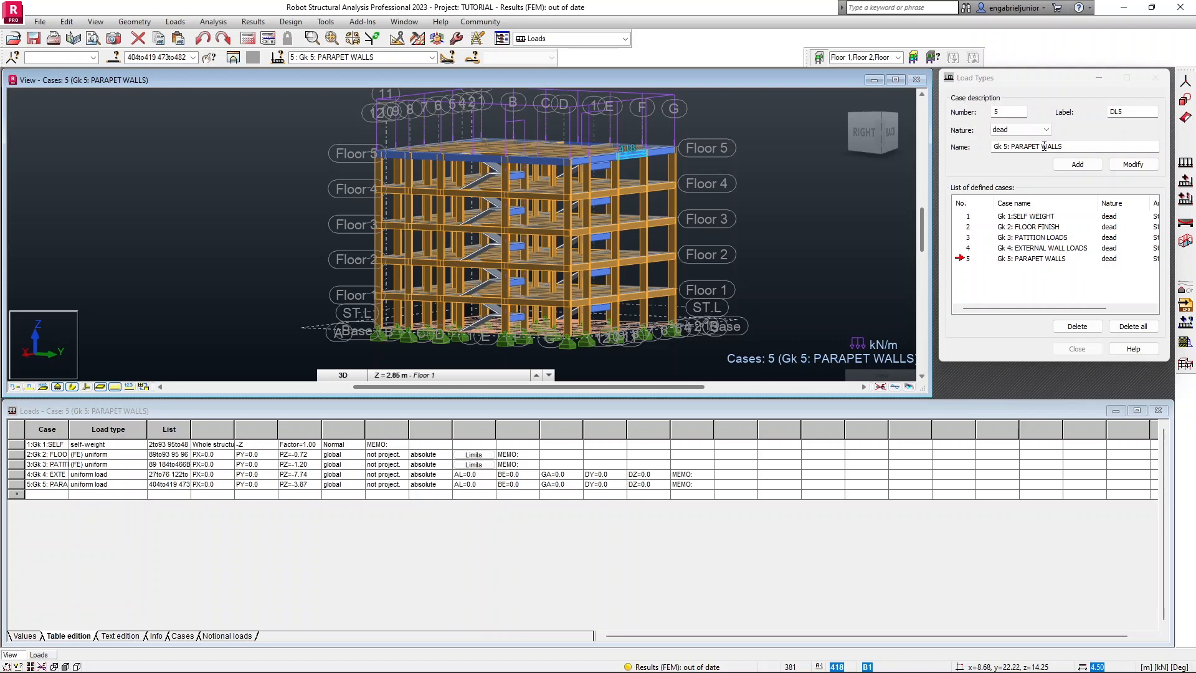
Create a live load case named "Qk 1: FLOOR IMPOSED" with the label LL1.
{"action": "left_click", "coordinate": [1021, 130]}
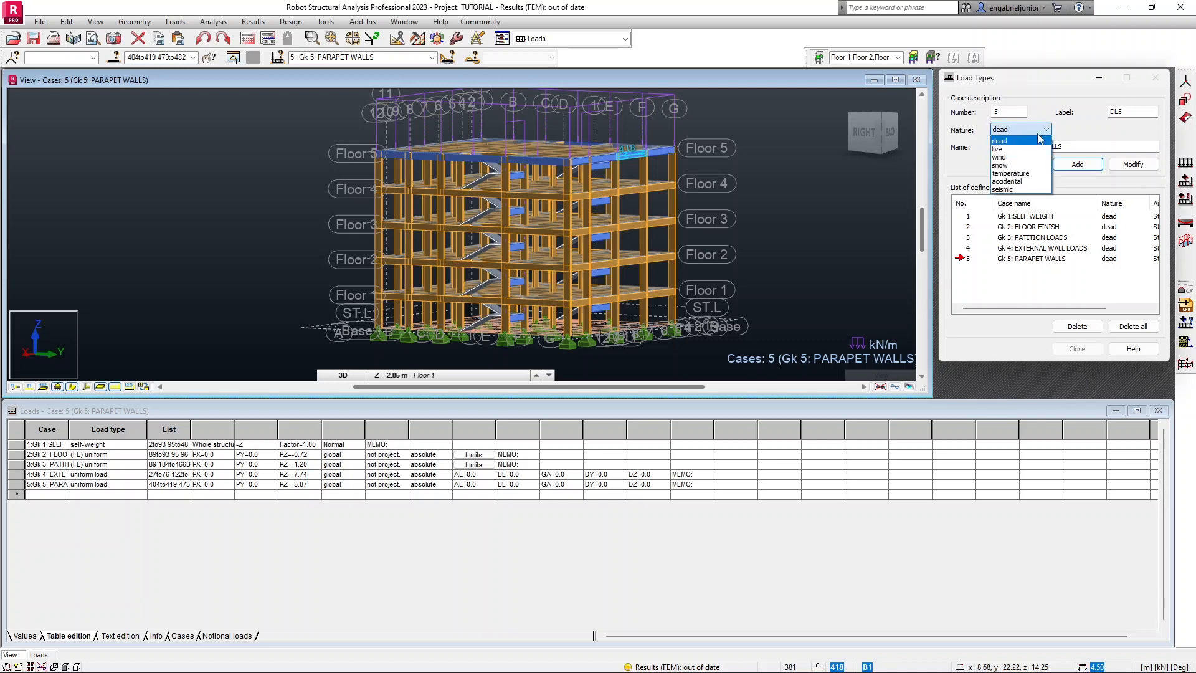
{"action": "left_click", "coordinate": [1013, 149]}
{"action": "left_click", "coordinate": [998, 145]}
{"action": "key", "text": "BackSpace"}
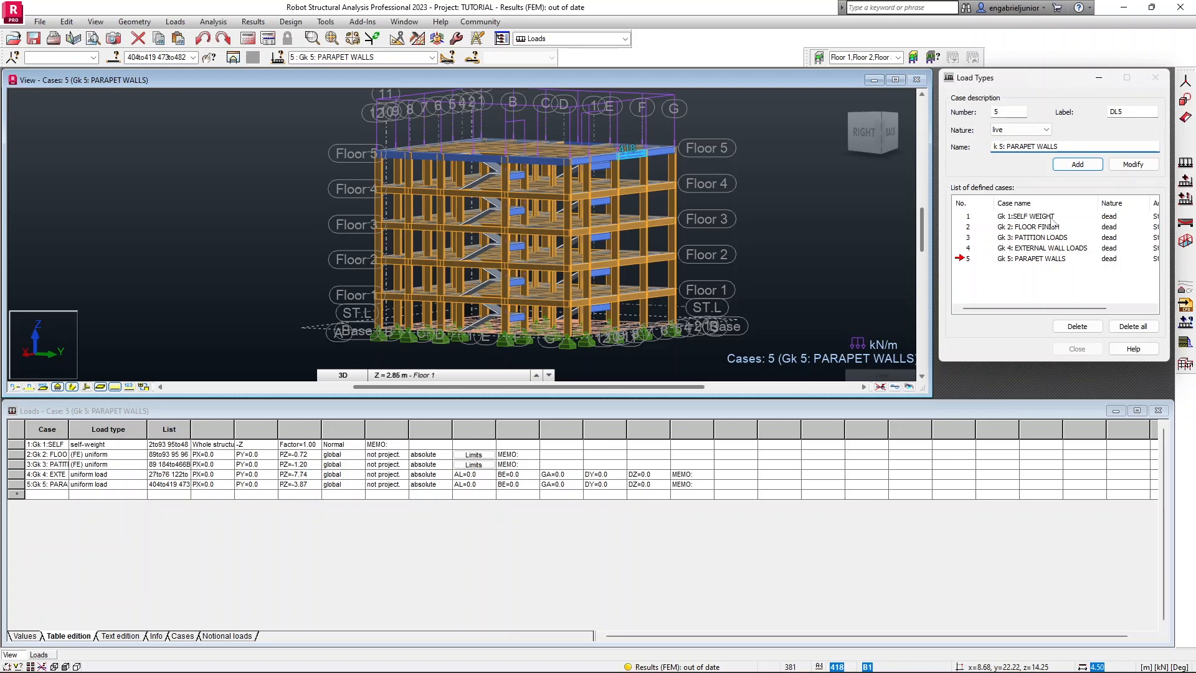
{"action": "type", "text": "Q"}
{"action": "key", "text": "BackSpace"}
{"action": "type", "text": "1"}
{"action": "left_click_drag", "start_coordinate": [1078, 149], "coordinate": [1015, 146]}
{"action": "type", "text": "FLOOR IMPOSED"}
{"action": "left_click_drag", "start_coordinate": [1145, 112], "coordinate": [1023, 111]}
{"action": "type", "text": "LL"}
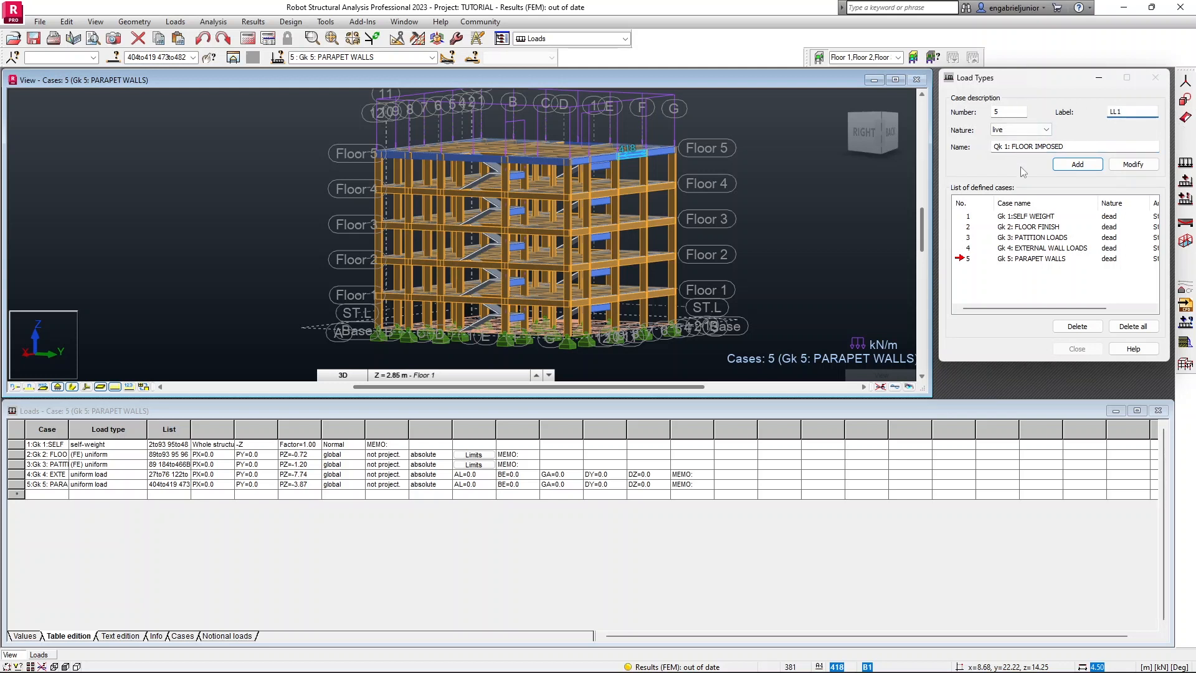
{"action": "left_click", "coordinate": [1071, 169]}
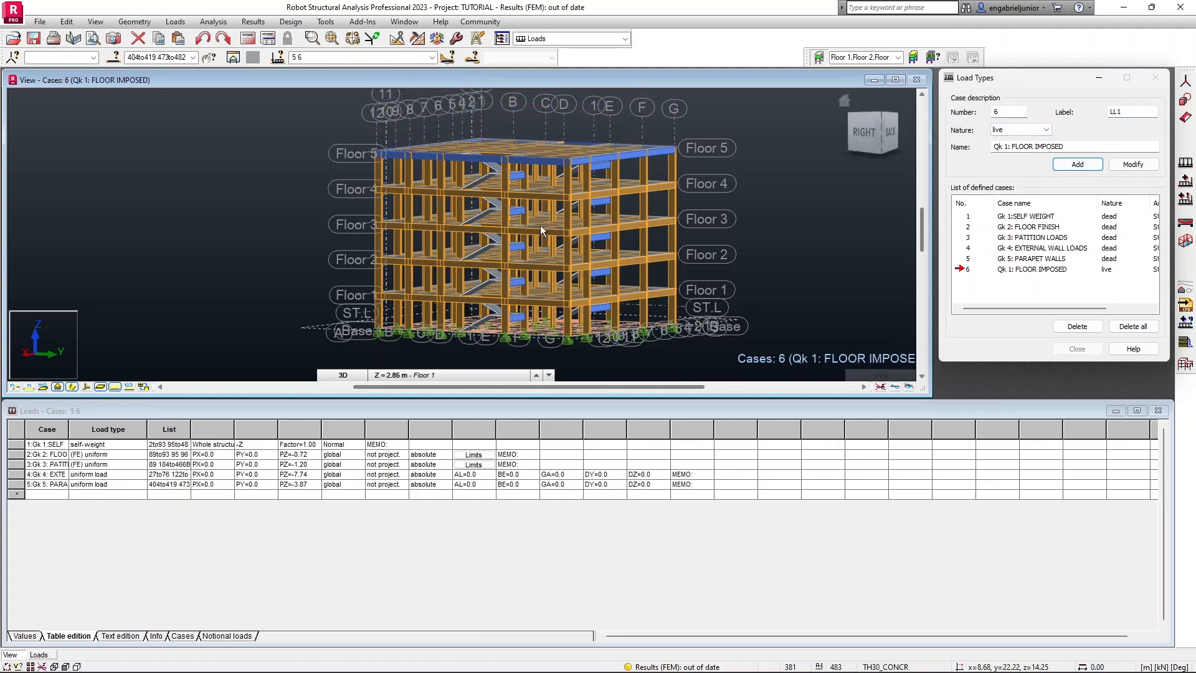
Clear the member selection and define a uniform planar surface load of -3 kPa in global Z for the floor imposed case.
{"action": "left_click", "coordinate": [254, 219]}
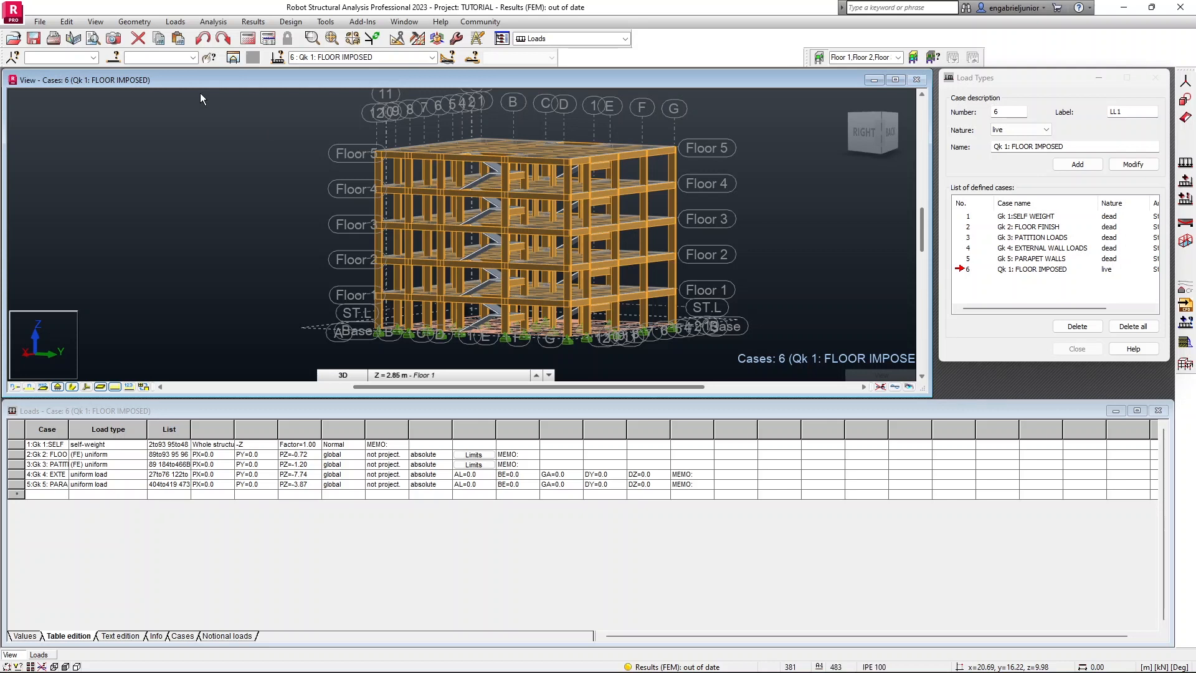
{"action": "left_click", "coordinate": [1187, 163]}
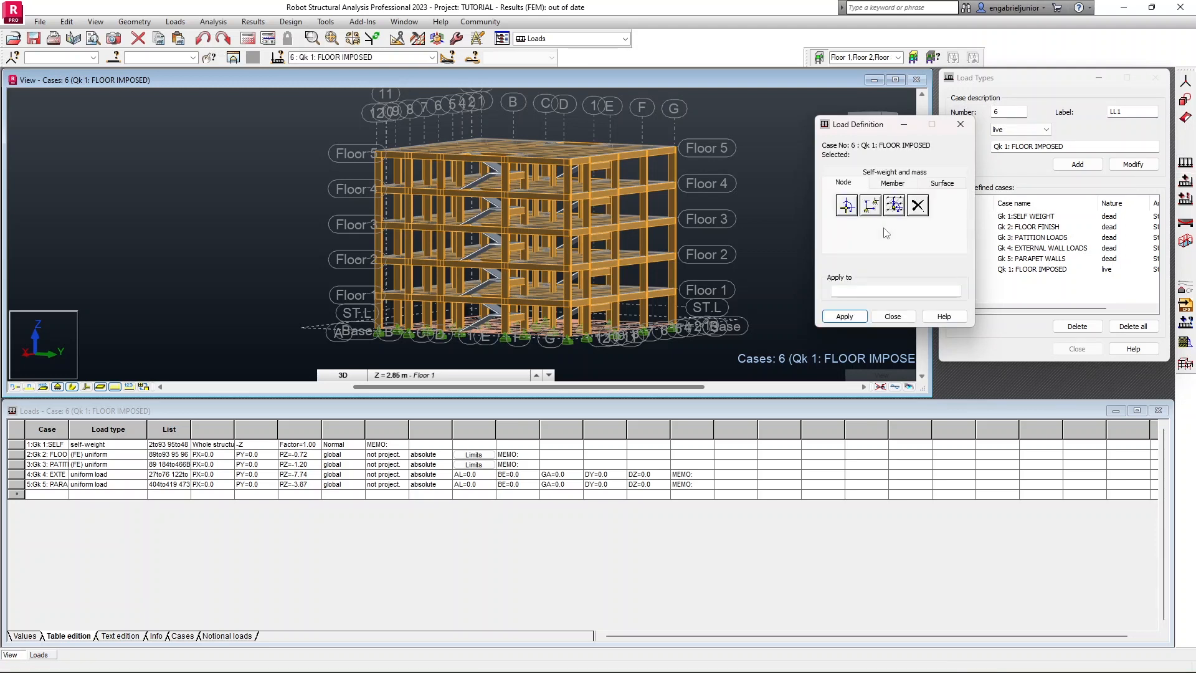
{"action": "left_click", "coordinate": [942, 183]}
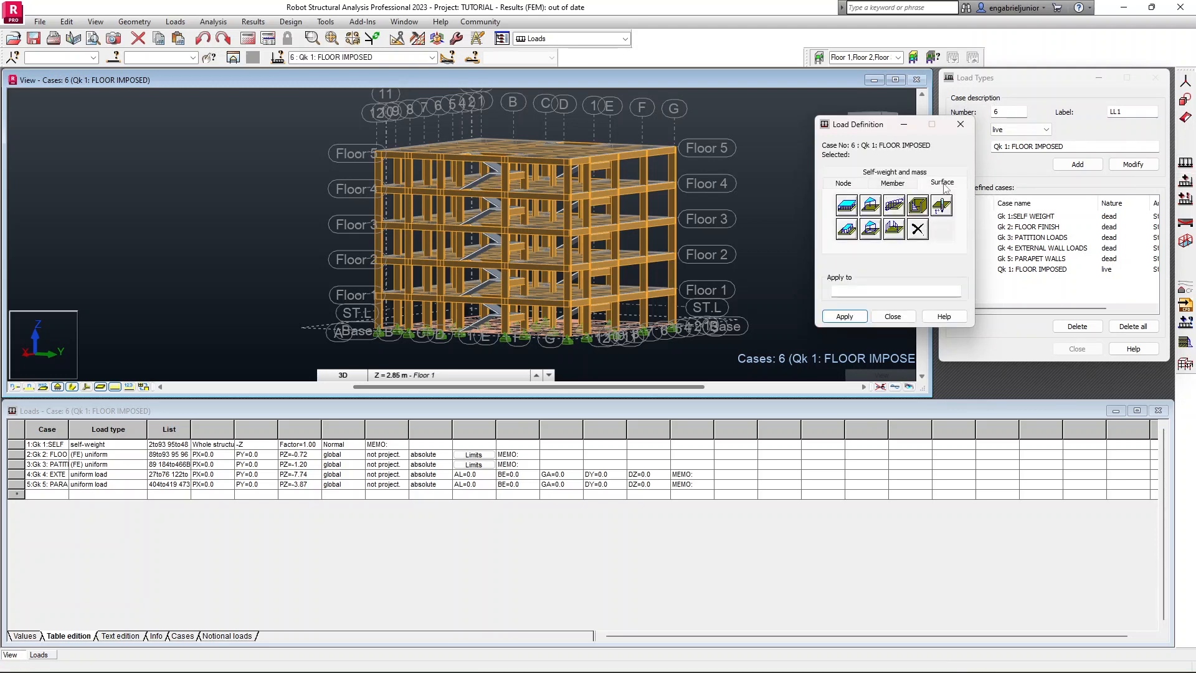
{"action": "left_click", "coordinate": [846, 211]}
{"action": "double_click", "coordinate": [910, 283]}
{"action": "type", "text": "-3"}
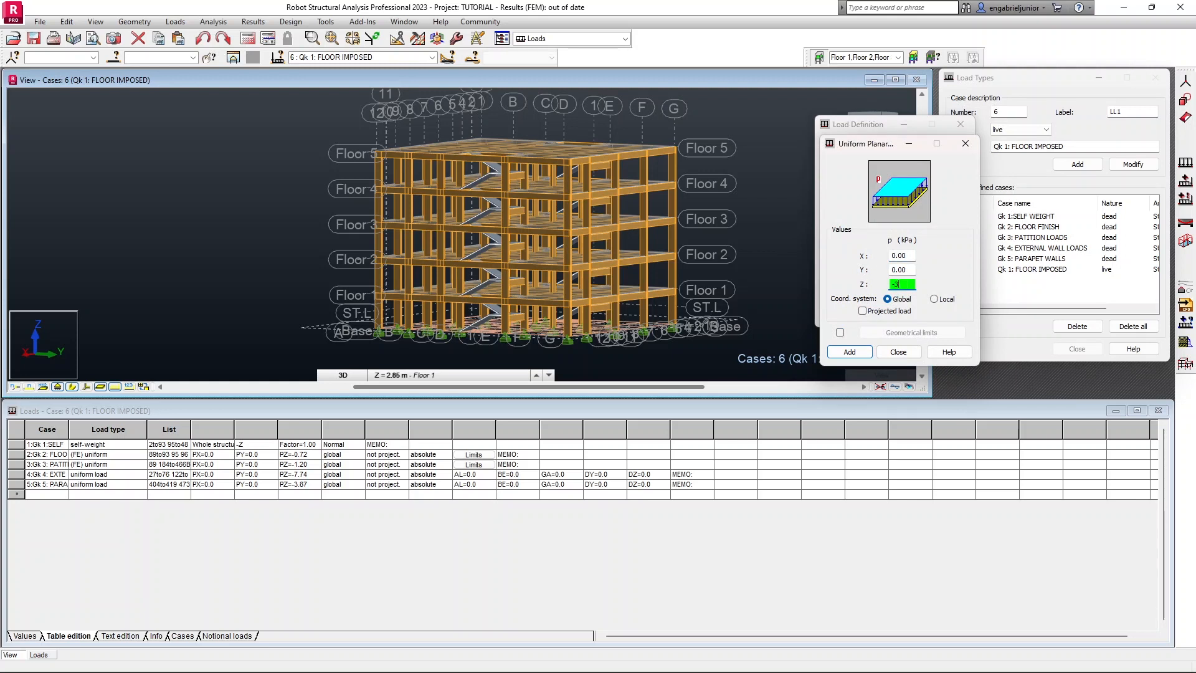
{"action": "left_click", "coordinate": [849, 352]}
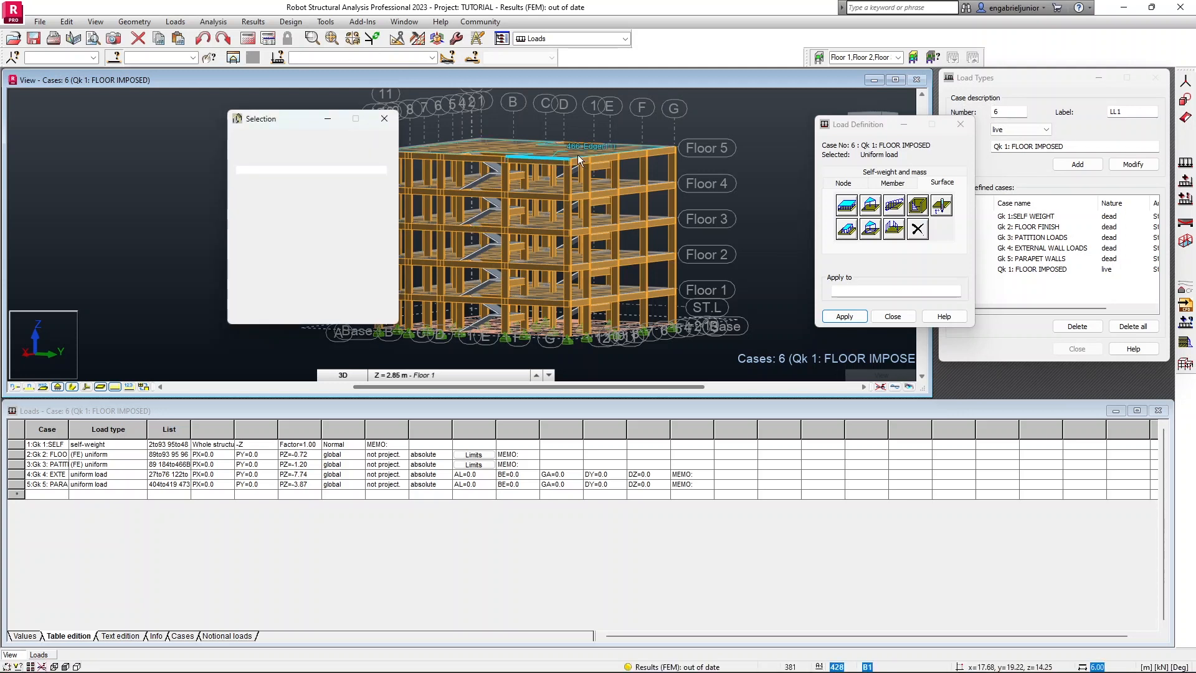
Select the panels belonging to the FLOOR SLABS group.
{"action": "left_click", "coordinate": [271, 207]}
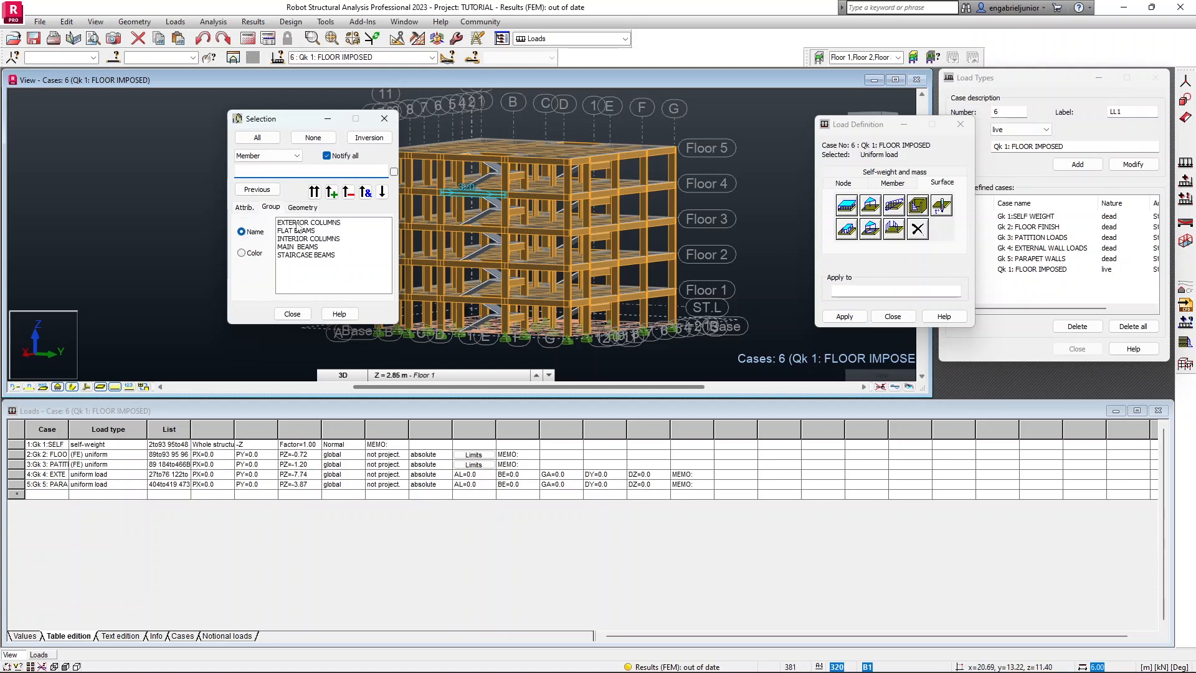
{"action": "left_click", "coordinate": [274, 156]}
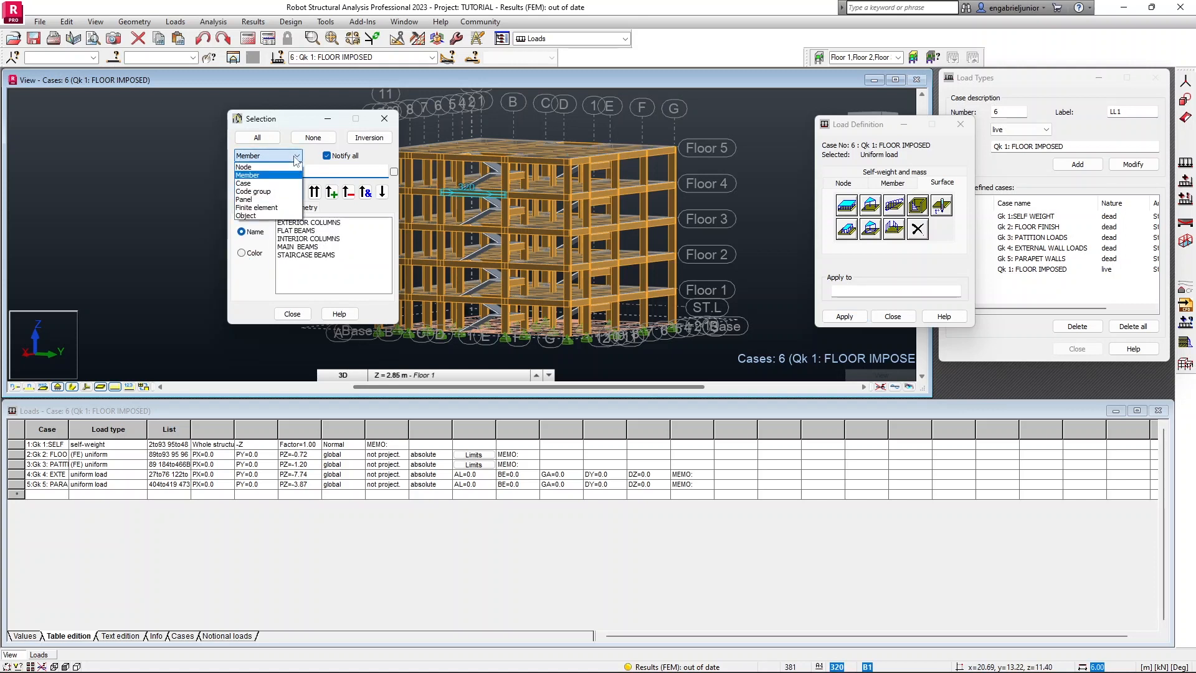
{"action": "left_click", "coordinate": [266, 199]}
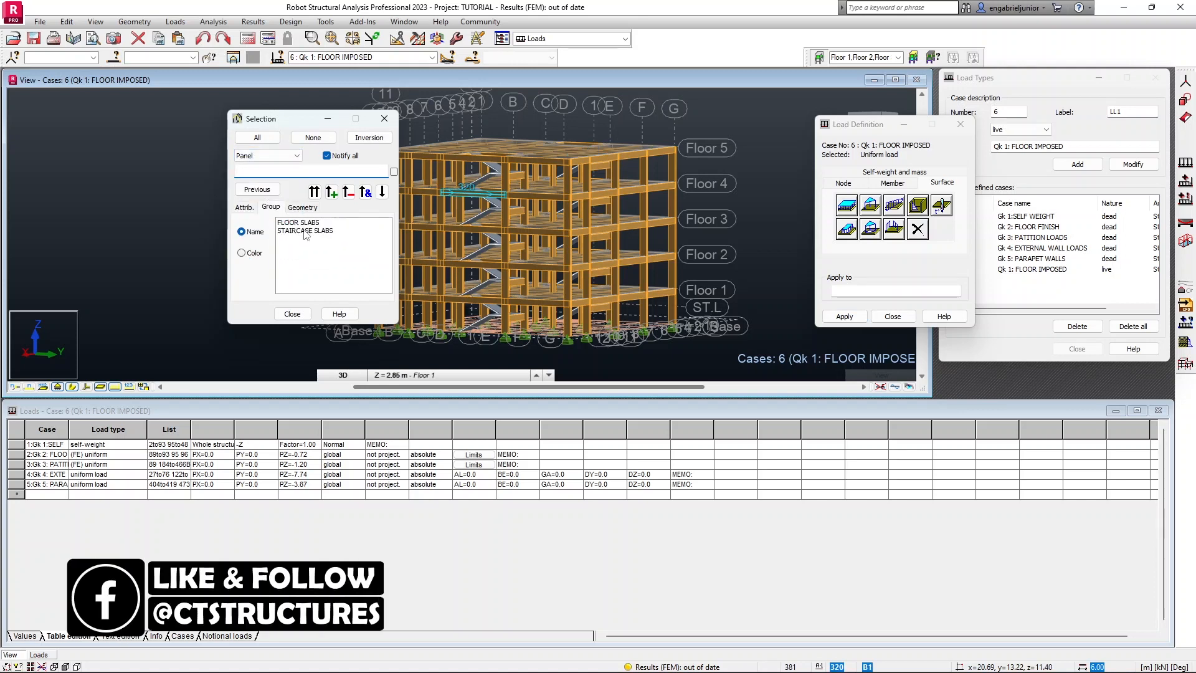
{"action": "left_click", "coordinate": [305, 223]}
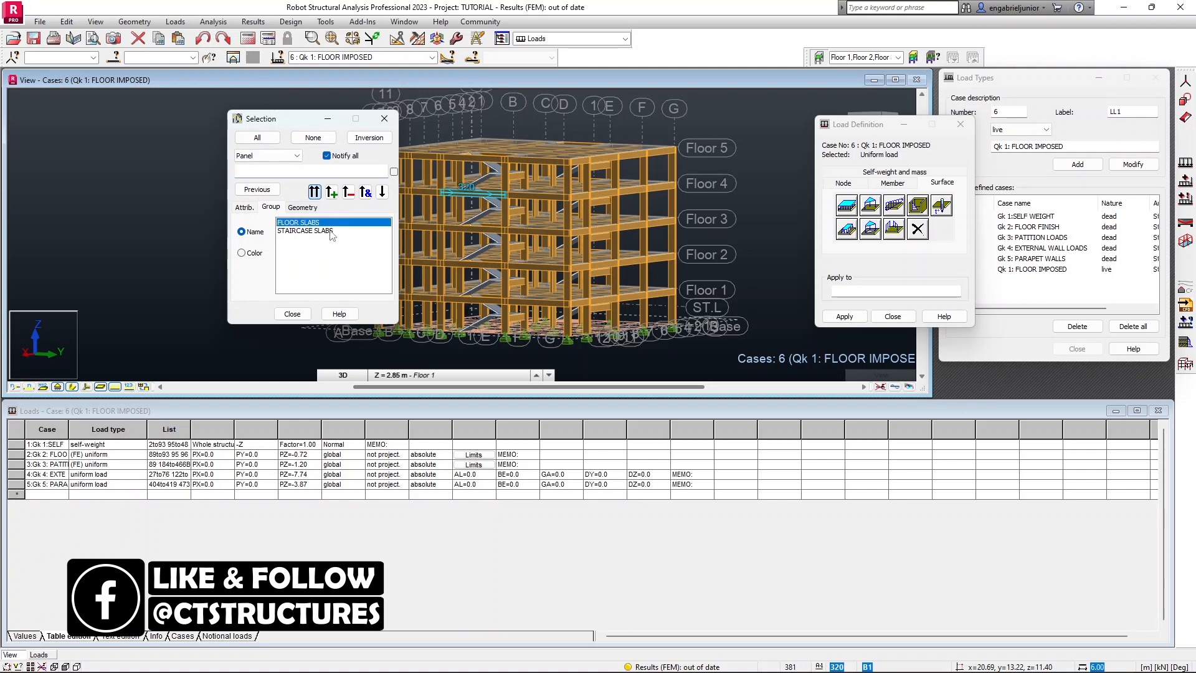
Limit the floor slab selection to panels between Z 0.00 and 11.40 m, from Base to Floor 4.
{"action": "left_click", "coordinate": [301, 208]}
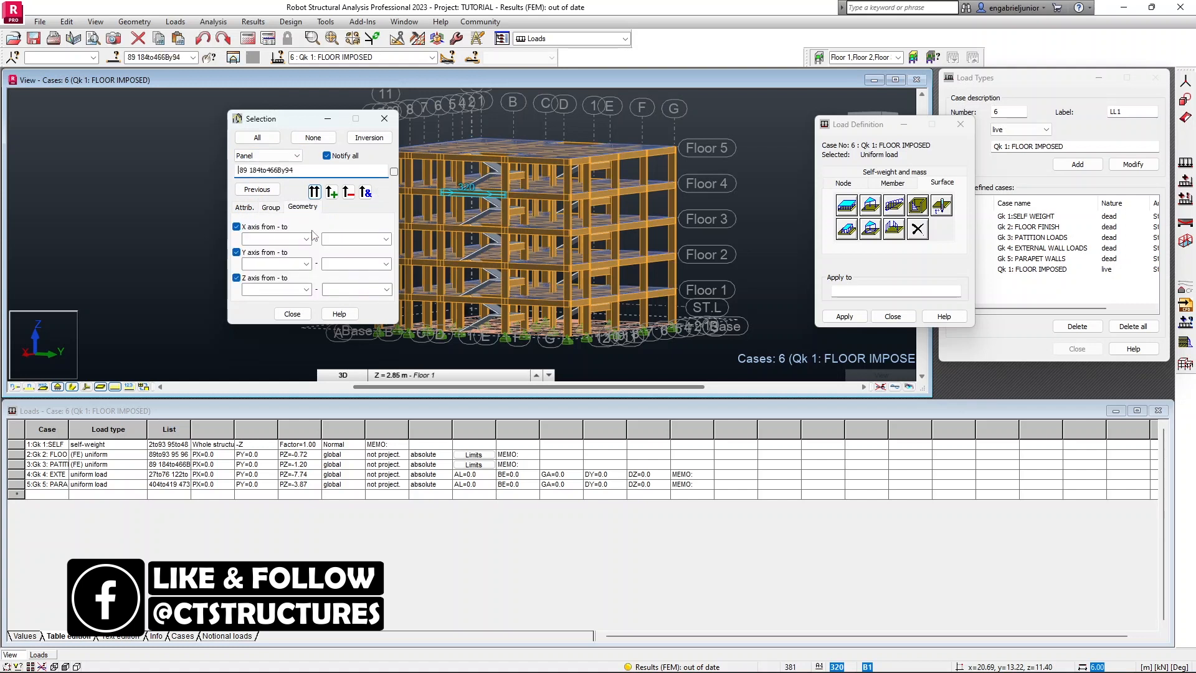
{"action": "left_click", "coordinate": [306, 289]}
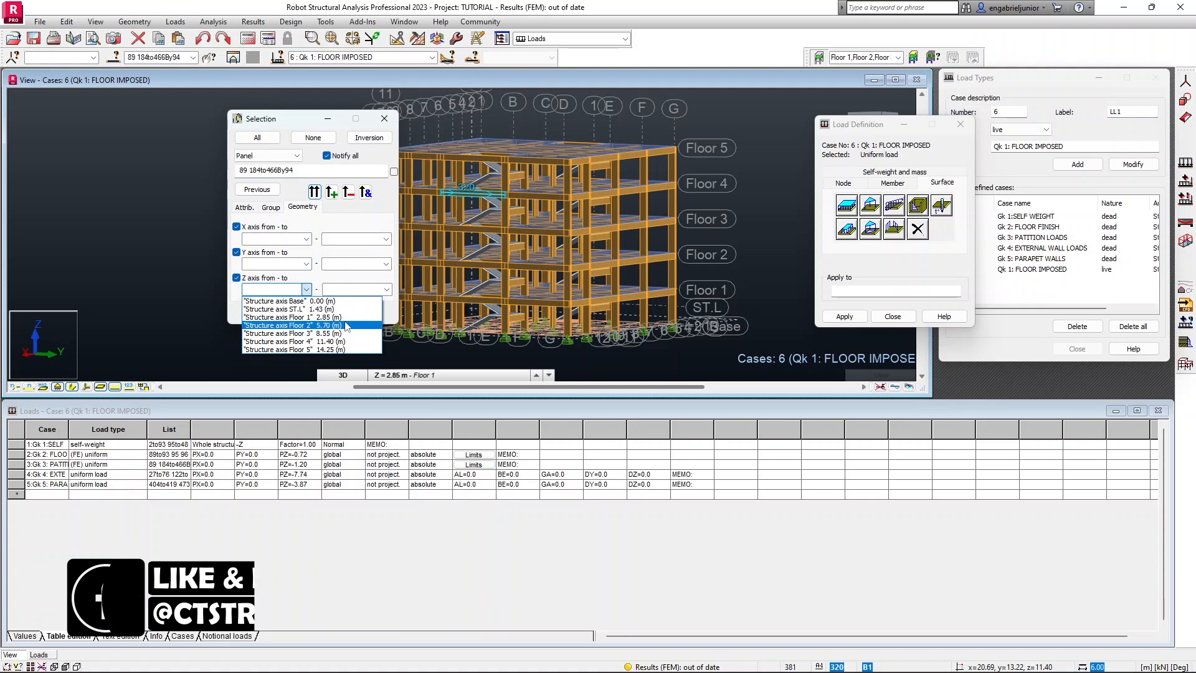
{"action": "left_click", "coordinate": [344, 301]}
{"action": "left_click", "coordinate": [386, 289]}
{"action": "left_click", "coordinate": [385, 342]}
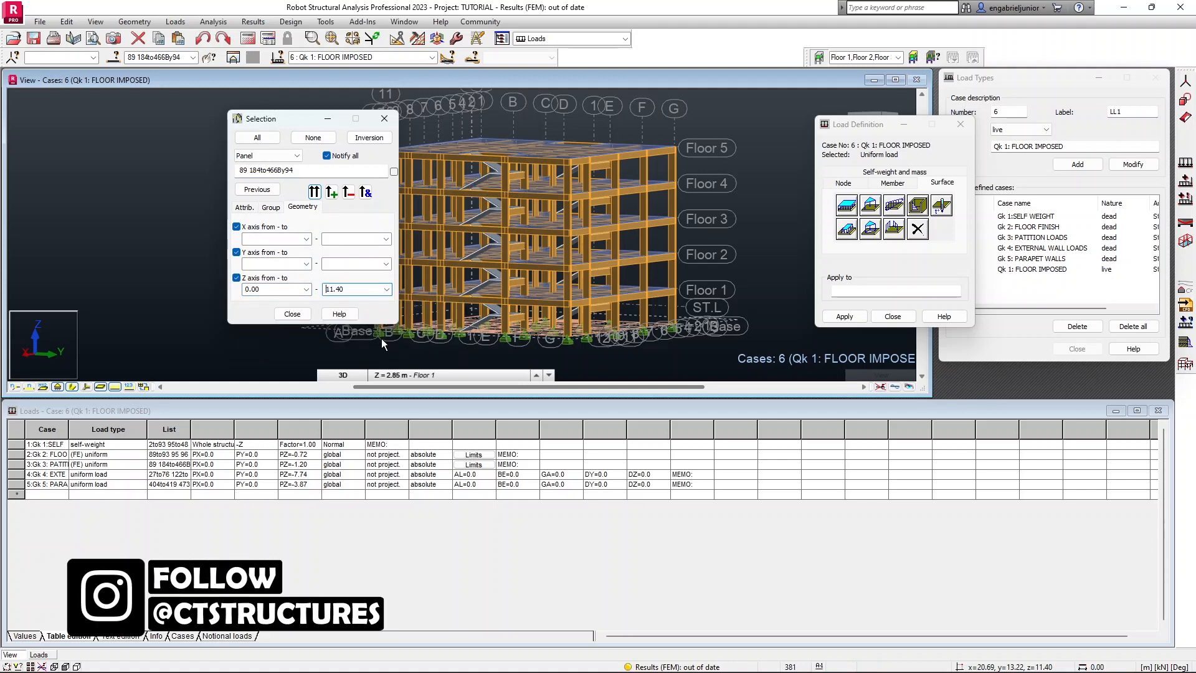
{"action": "left_click", "coordinate": [366, 193]}
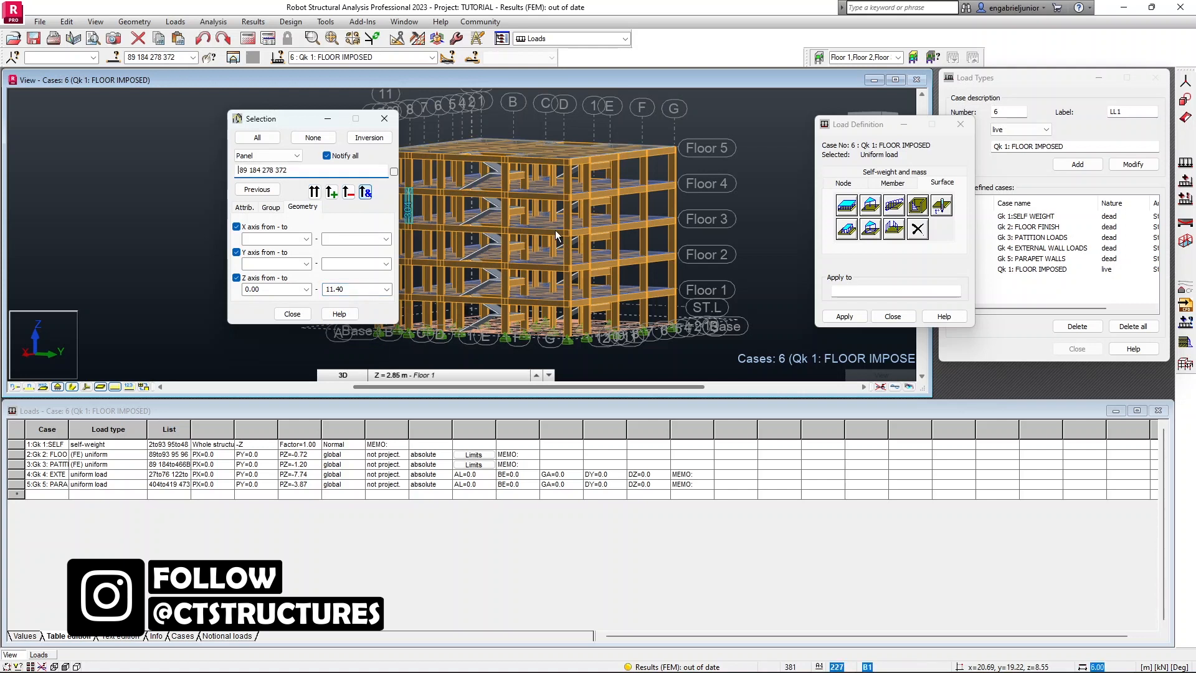
Apply the -3 kPa floor imposed load to the selected Floor 1 to Floor 4 slab panels and finish defining loads.
{"action": "middle_click_drag", "start_coordinate": [613, 201], "coordinate": [627, 254], "text": "shift"}
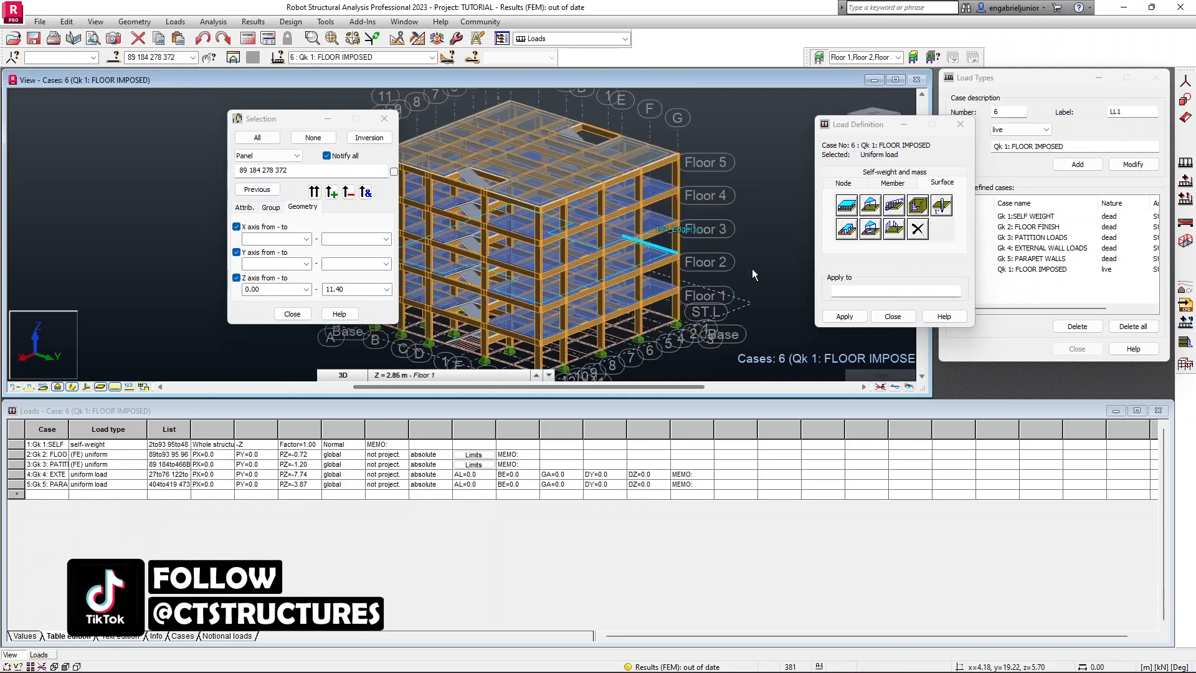
{"action": "left_click", "coordinate": [845, 290]}
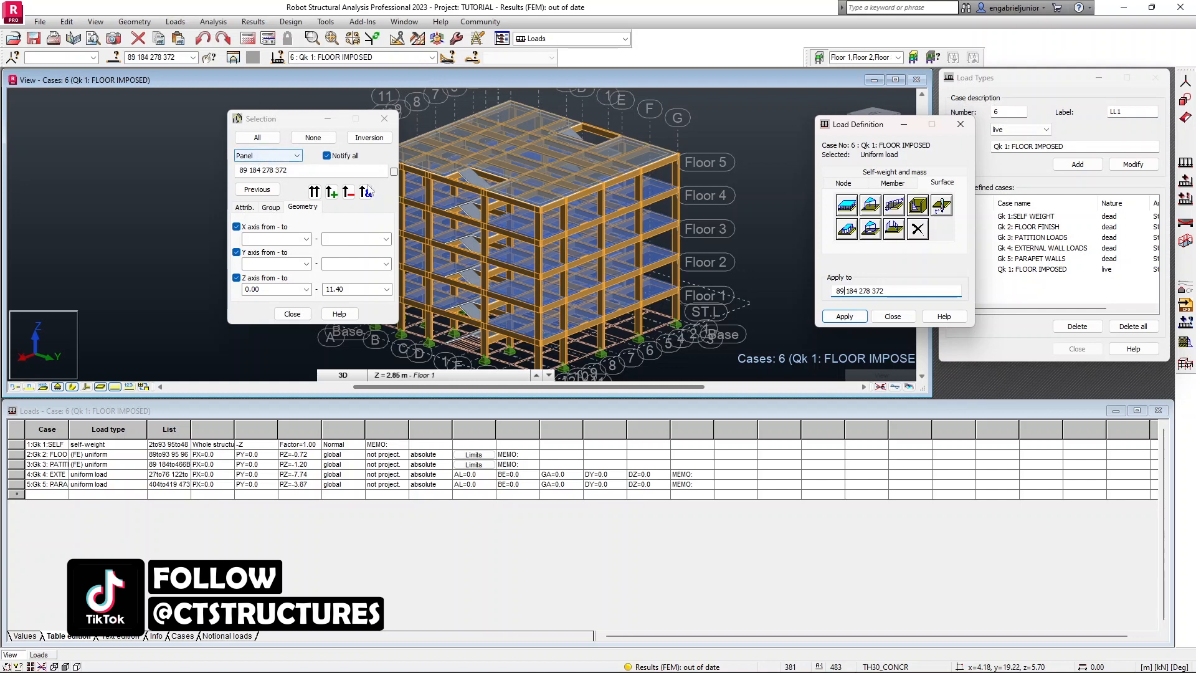
{"action": "left_click", "coordinate": [844, 316]}
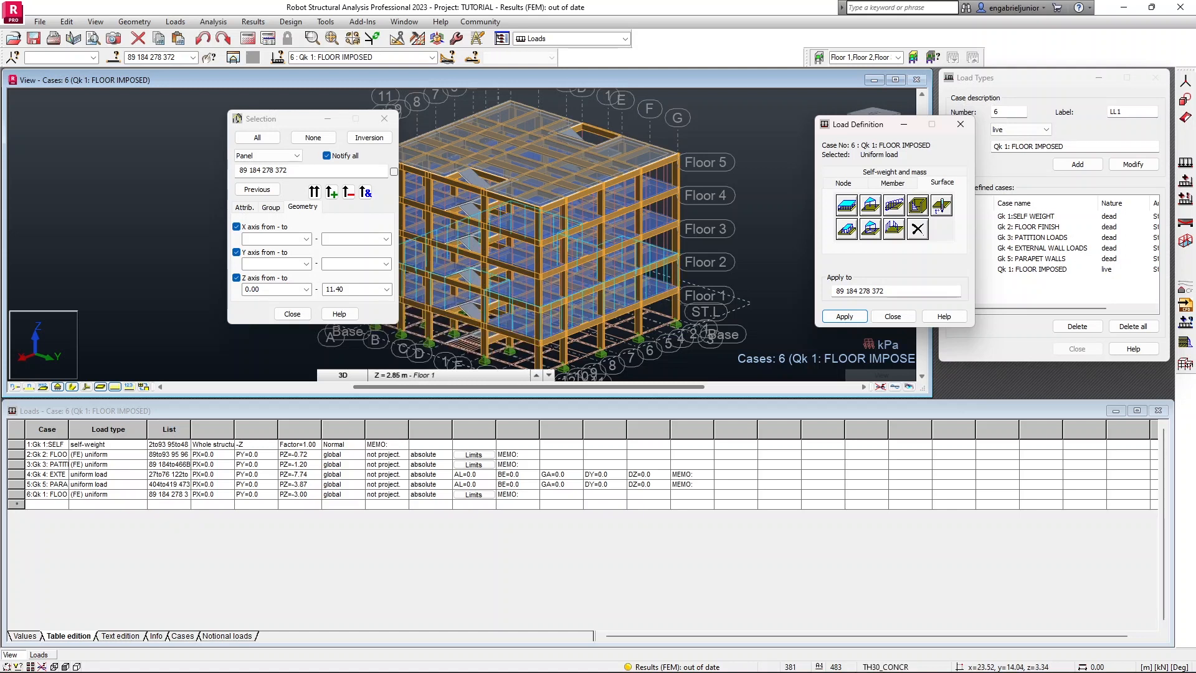
{"action": "left_click", "coordinate": [304, 315]}
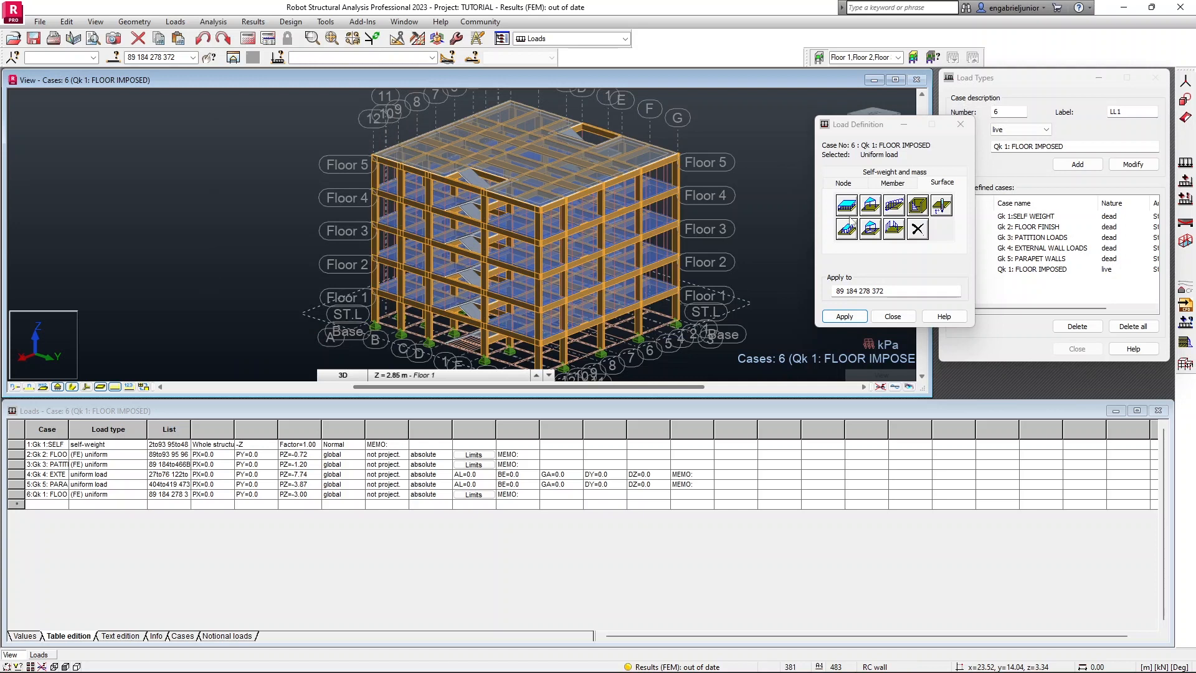
{"action": "left_click", "coordinate": [960, 128]}
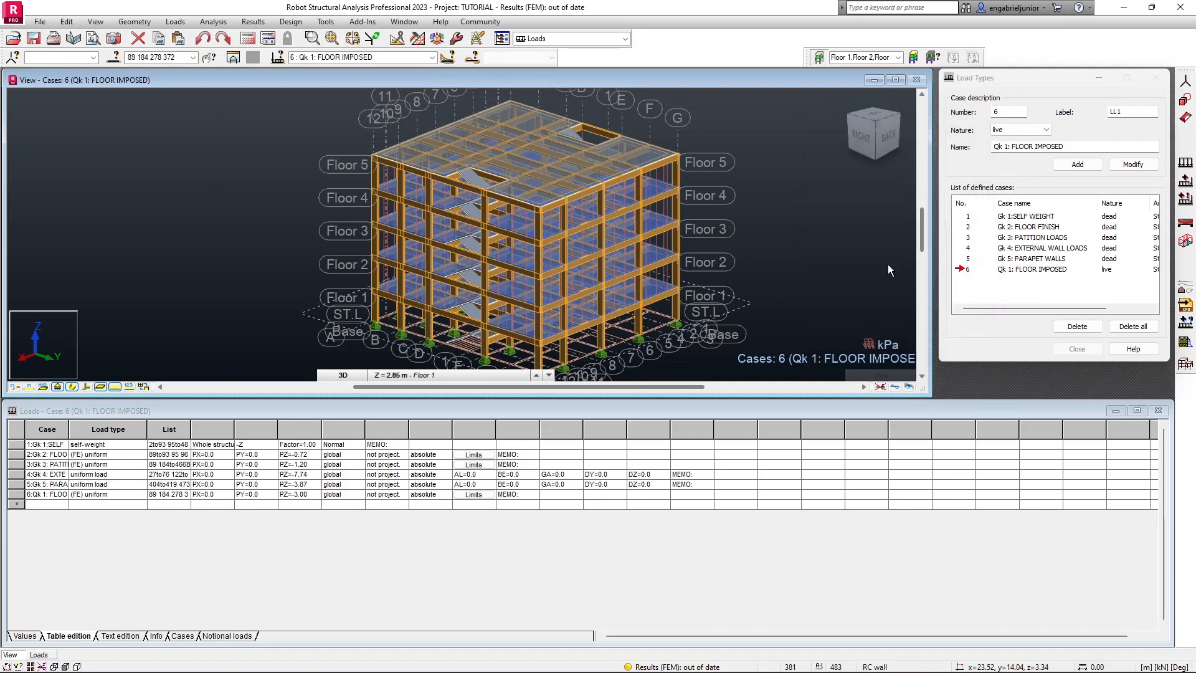
Create a live load case named "Qk 2: STAIRCASE IMPOSED" with the label LL2.
{"action": "left_click", "coordinate": [1007, 147]}
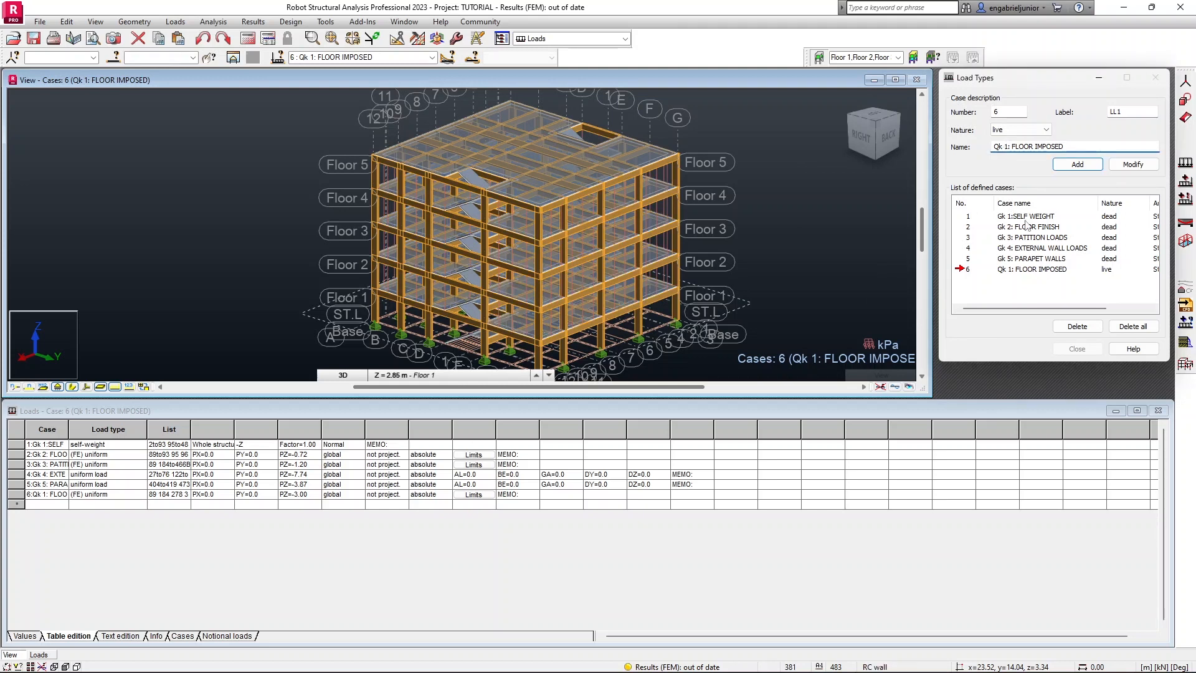
{"action": "key", "text": "BackSpace"}
{"action": "key", "text": "BackSpace"}
{"action": "type", "text": "2"}
{"action": "left_click", "coordinate": [1140, 113]}
{"action": "left_click_drag", "start_coordinate": [1033, 148], "coordinate": [1015, 145]}
{"action": "type", "text": "STAIRCASE"}
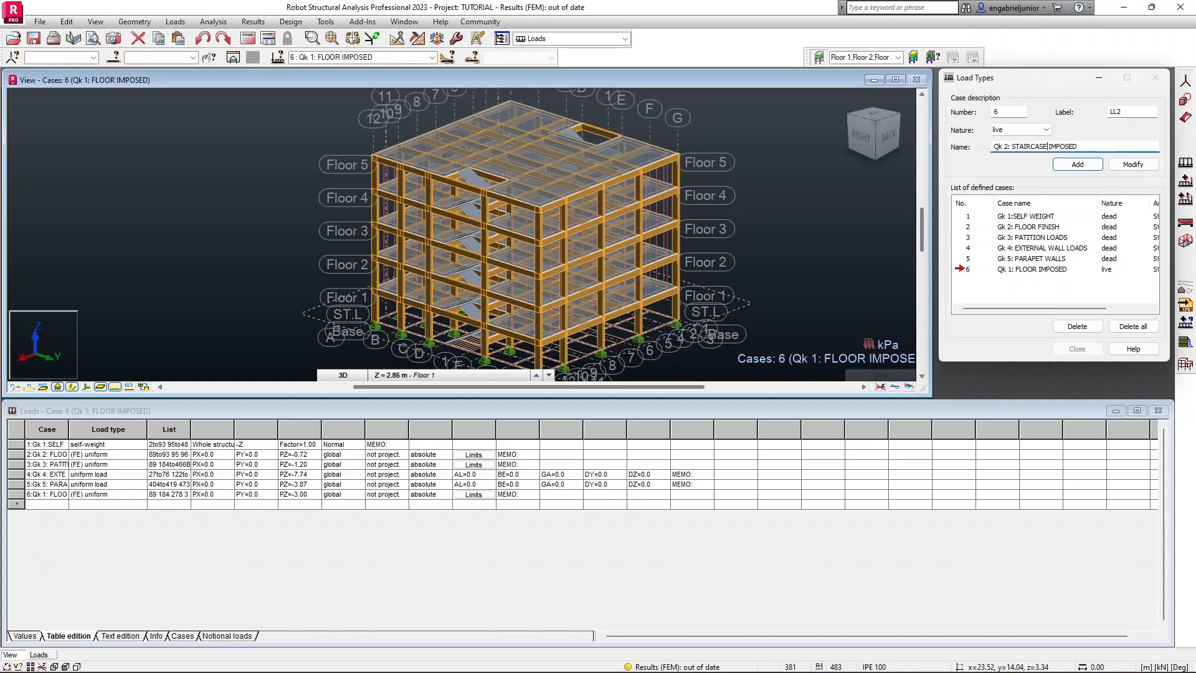
{"action": "left_click", "coordinate": [1084, 168]}
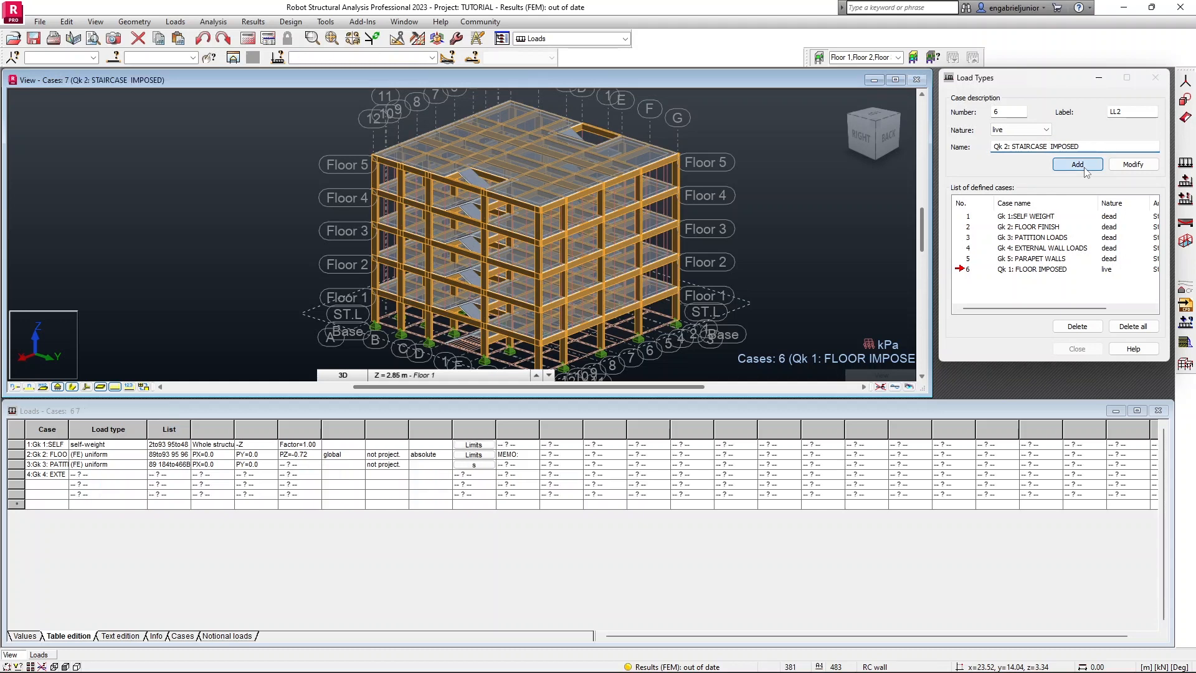
Define a uniform planar surface load of -4 kPa in global Z for the staircase imposed case.
{"action": "left_click", "coordinate": [1185, 163]}
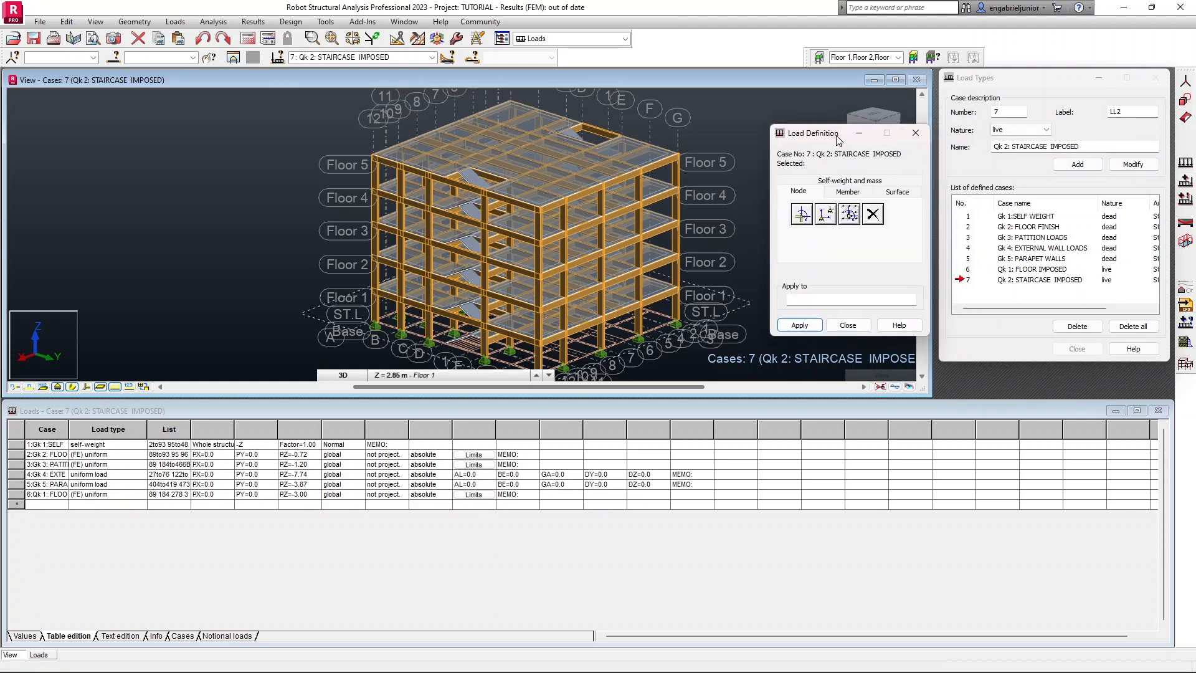
{"action": "left_click_drag", "start_coordinate": [883, 130], "coordinate": [762, 105]}
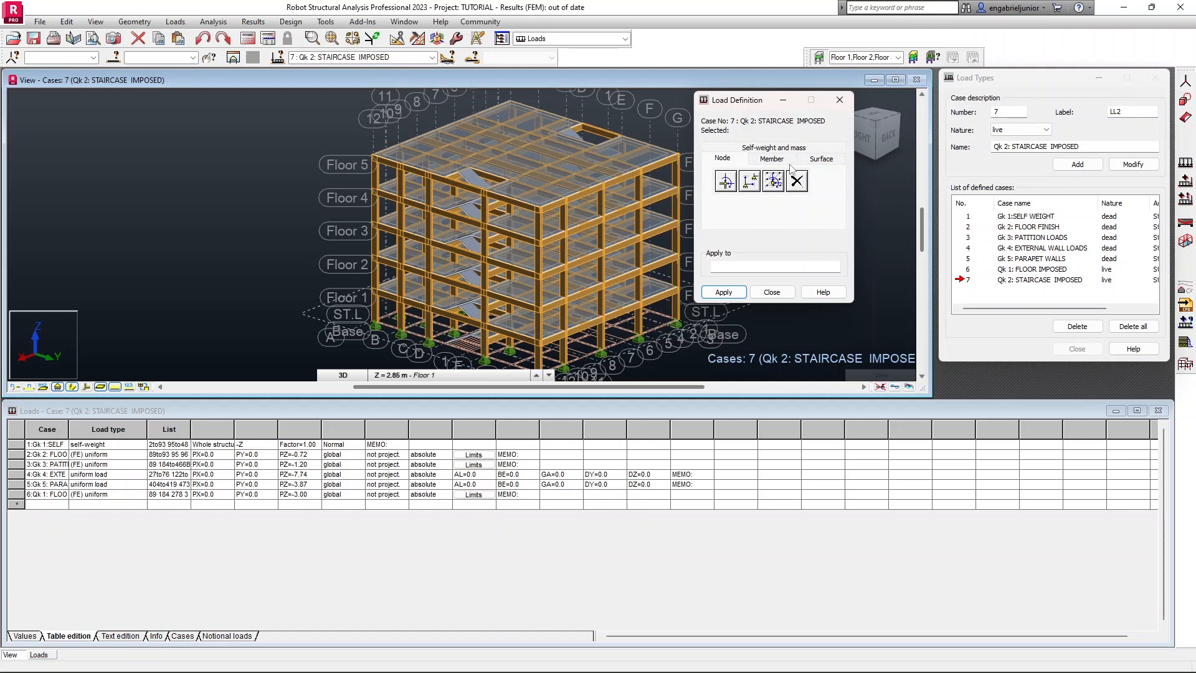
{"action": "left_click", "coordinate": [813, 164]}
{"action": "left_click", "coordinate": [730, 188]}
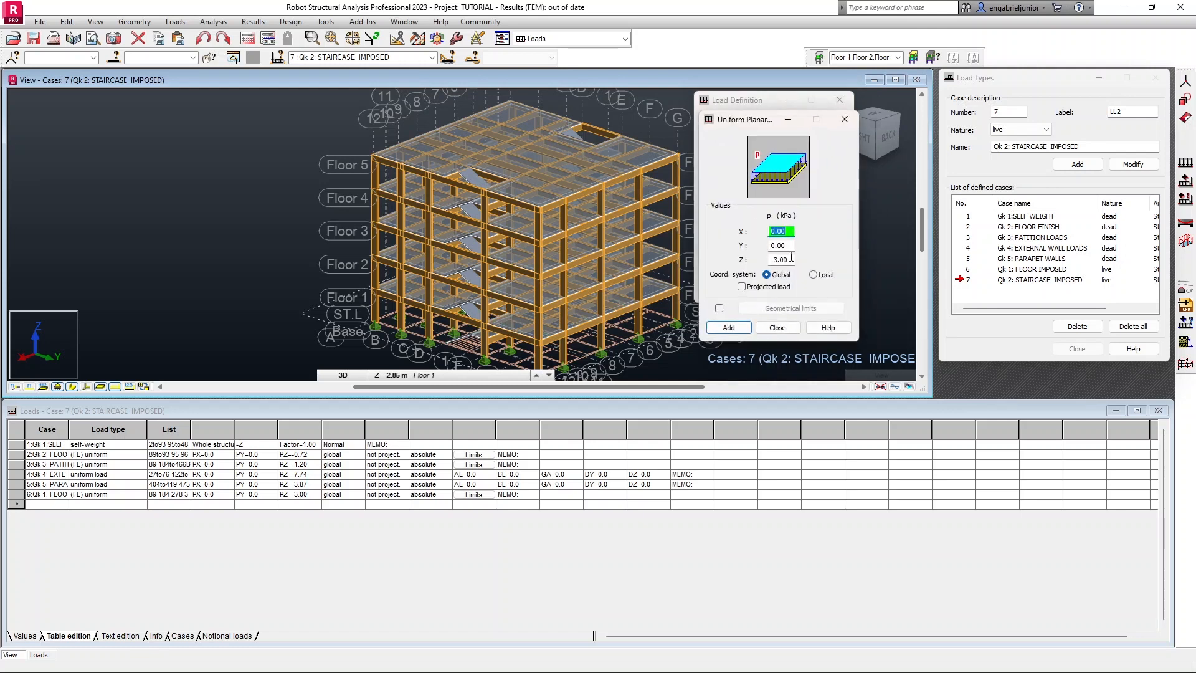
{"action": "type", "text": "-4"}
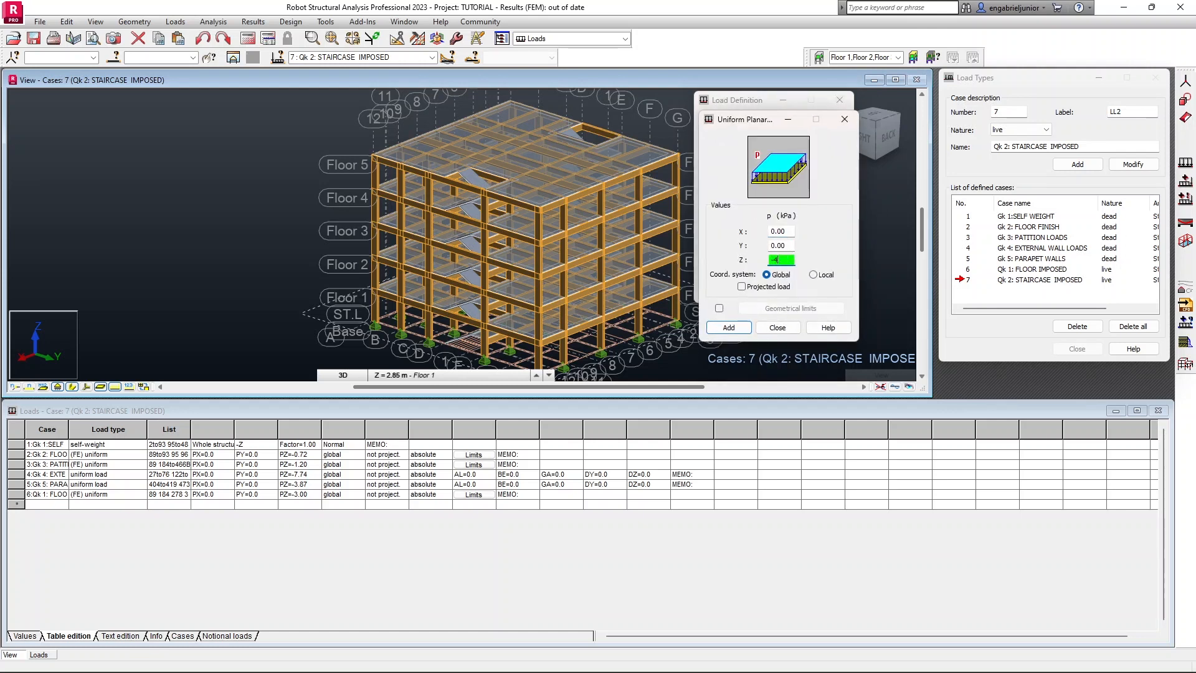
{"action": "left_click", "coordinate": [729, 326]}
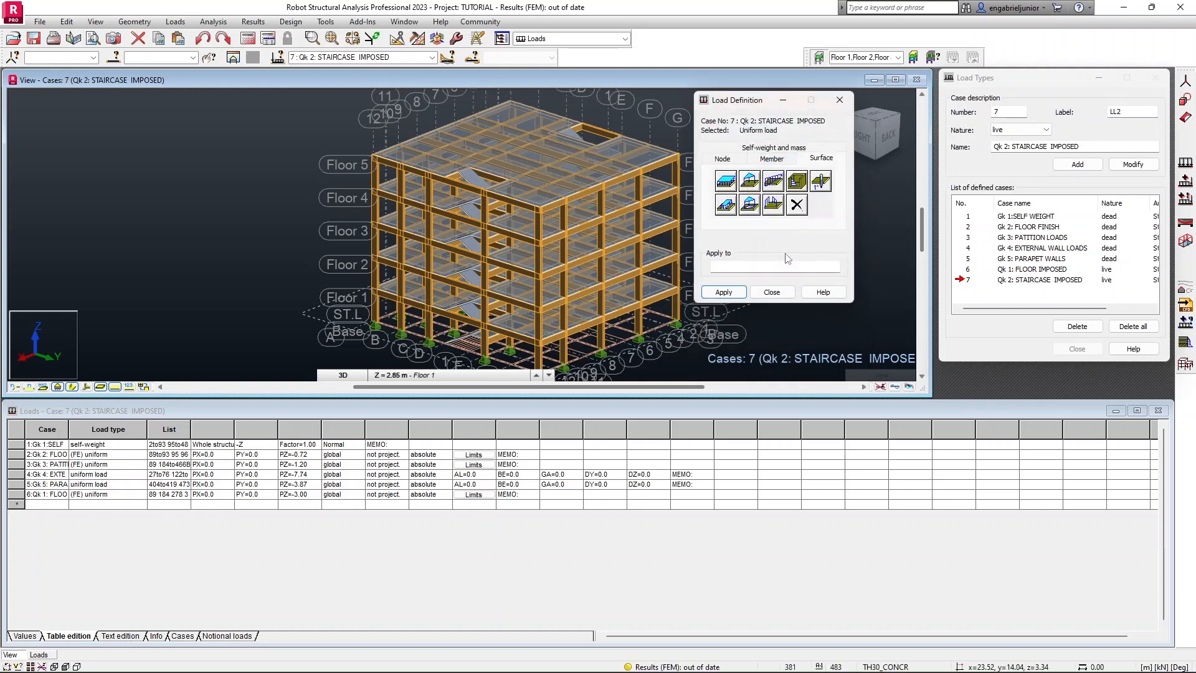
Select the panels belonging to the STAIRCASE SLABS group.
{"action": "left_click", "coordinate": [113, 58]}
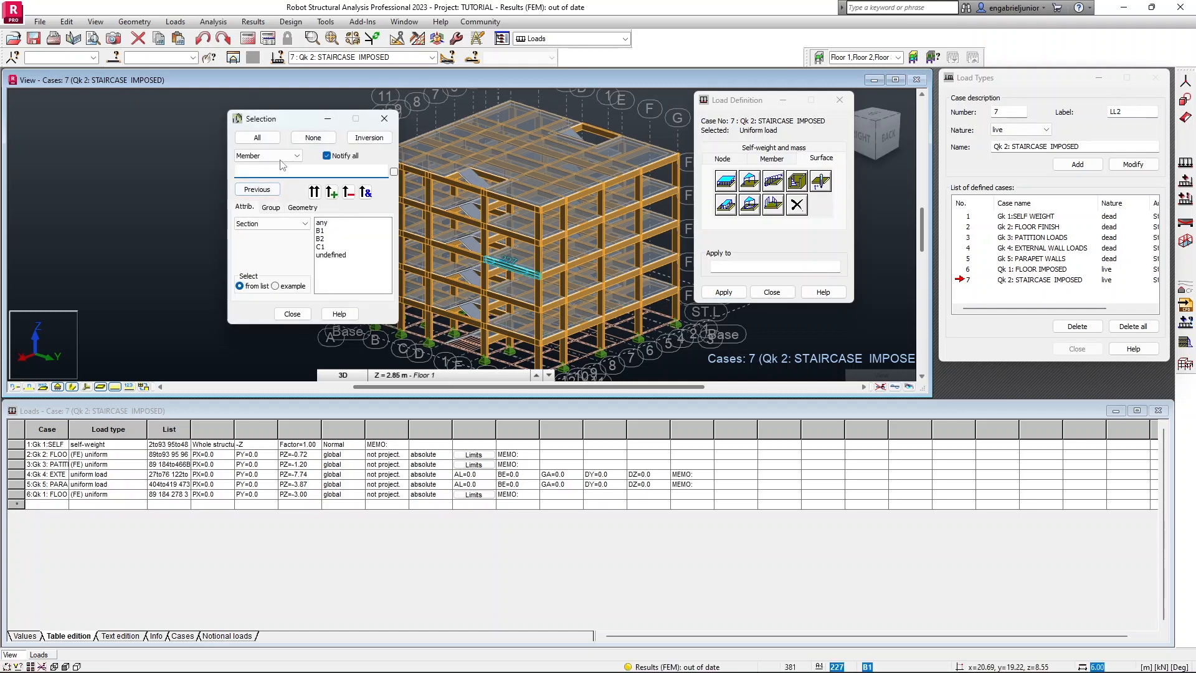
{"action": "left_click", "coordinate": [280, 156]}
{"action": "left_click", "coordinate": [271, 208]}
{"action": "left_click", "coordinate": [270, 209]}
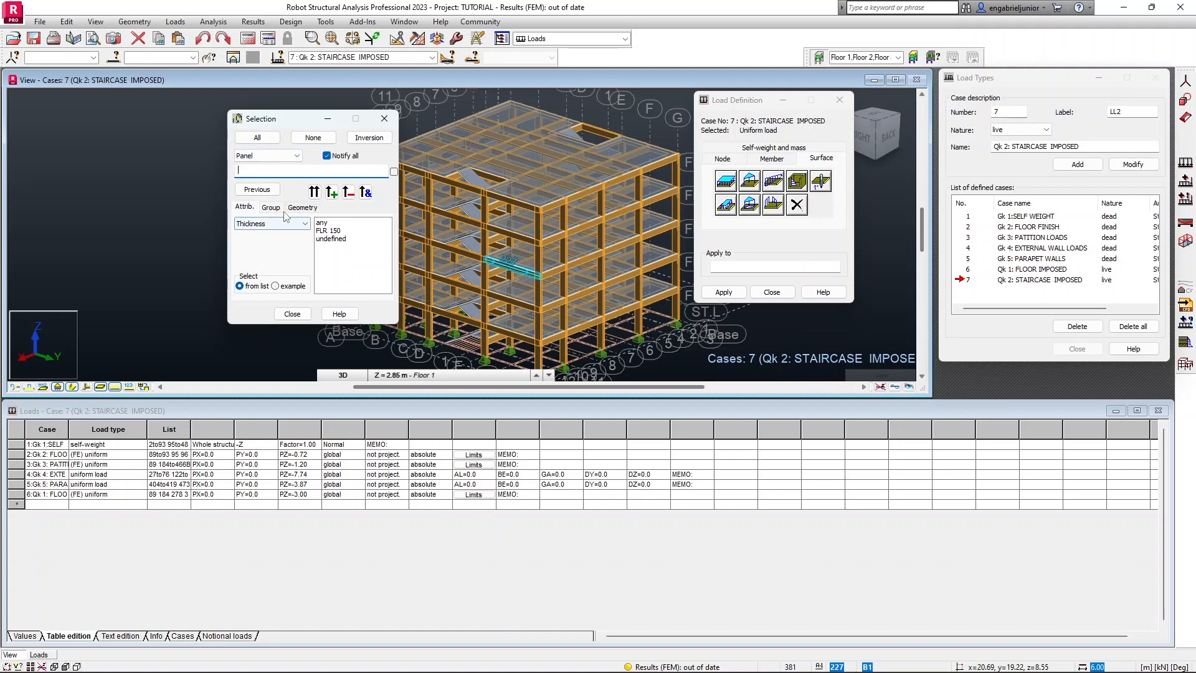
{"action": "left_click", "coordinate": [308, 232]}
{"action": "left_click", "coordinate": [314, 191]}
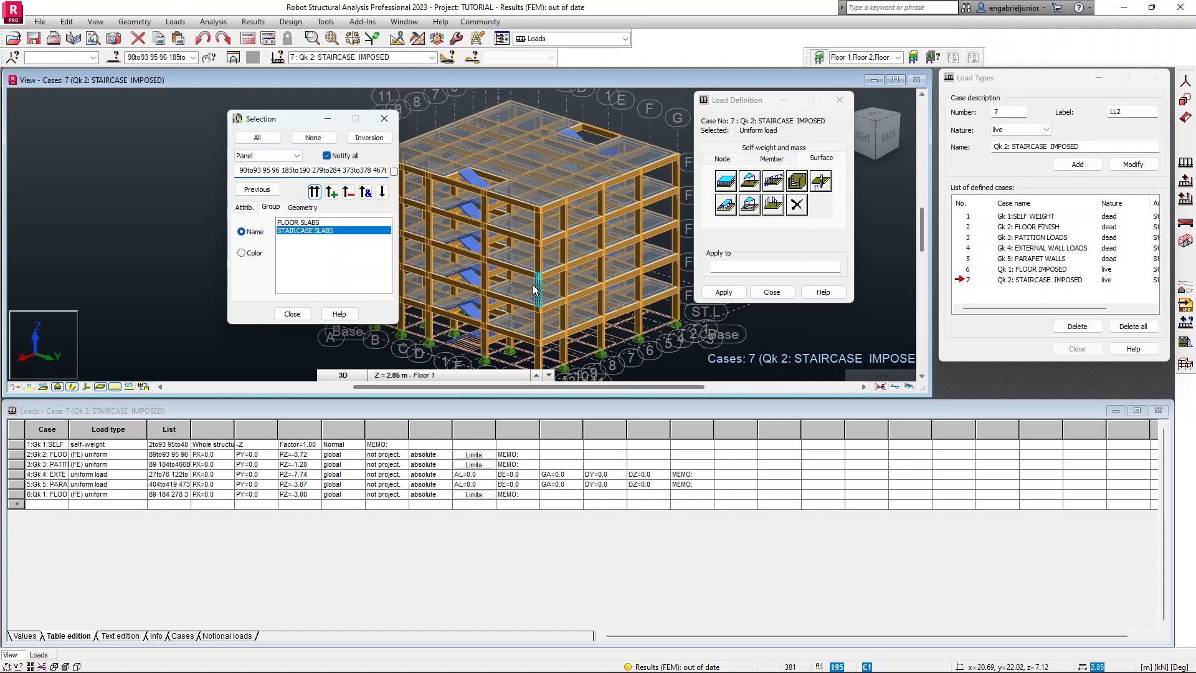
Apply the -4 kPa staircase imposed load to the selected staircase panels and finish defining loads.
{"action": "left_click", "coordinate": [775, 267]}
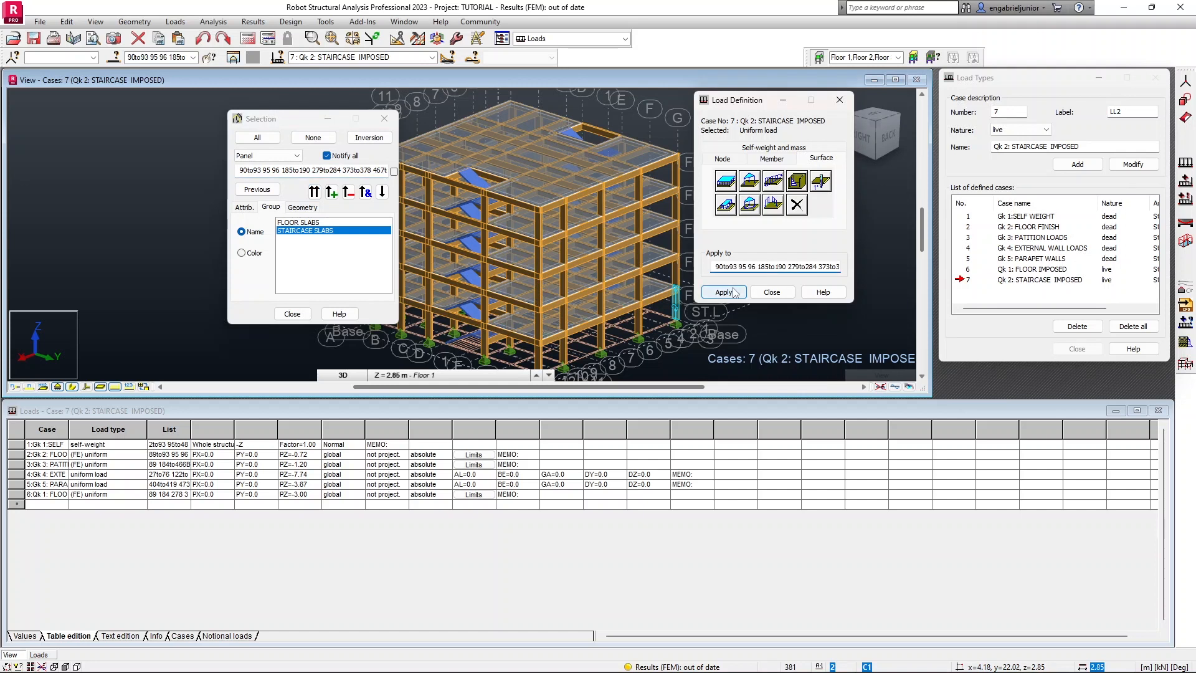
{"action": "left_click", "coordinate": [732, 294]}
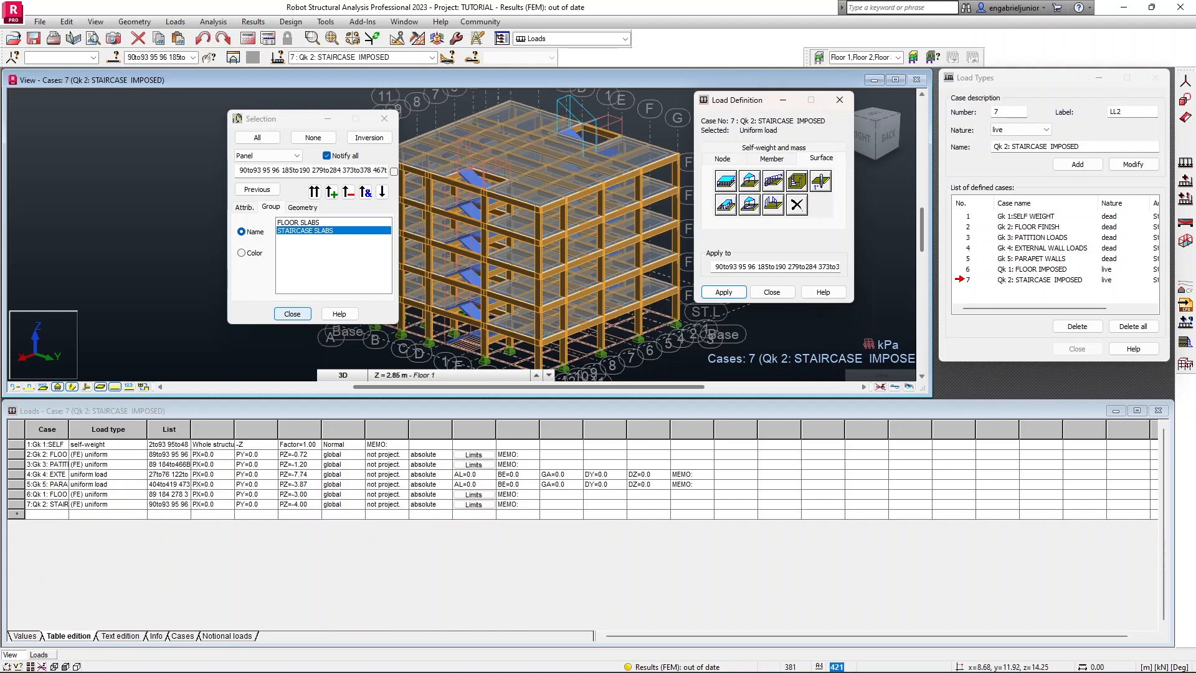
{"action": "left_click", "coordinate": [292, 314]}
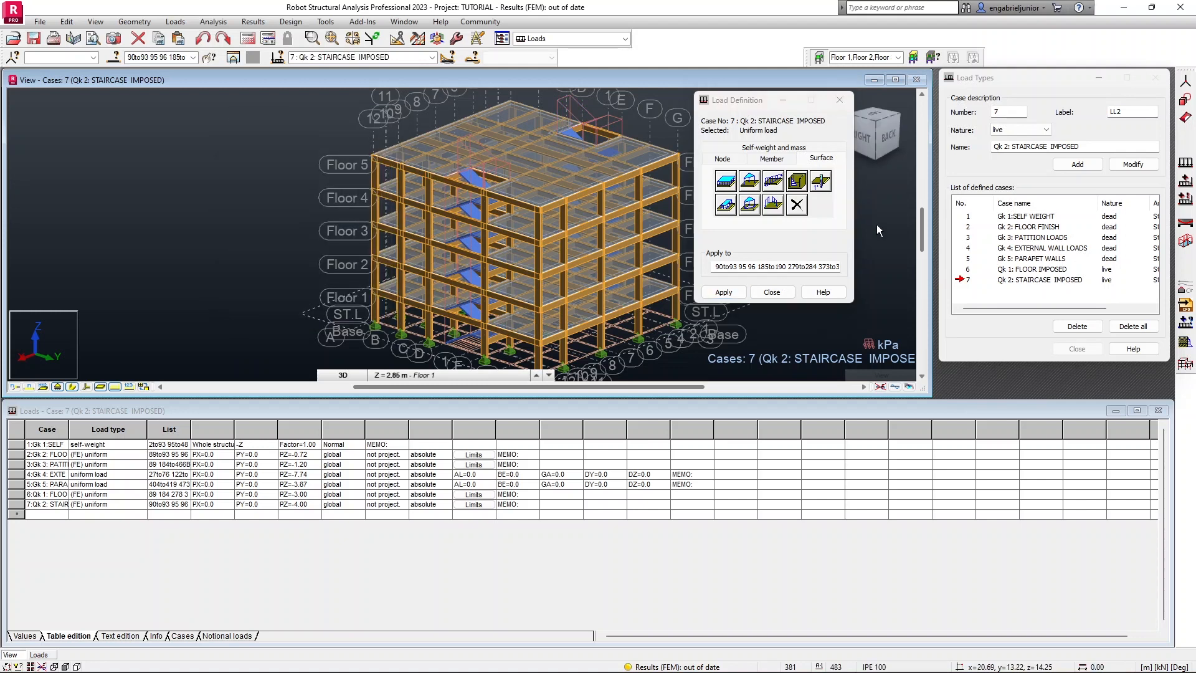
{"action": "left_click", "coordinate": [777, 292]}
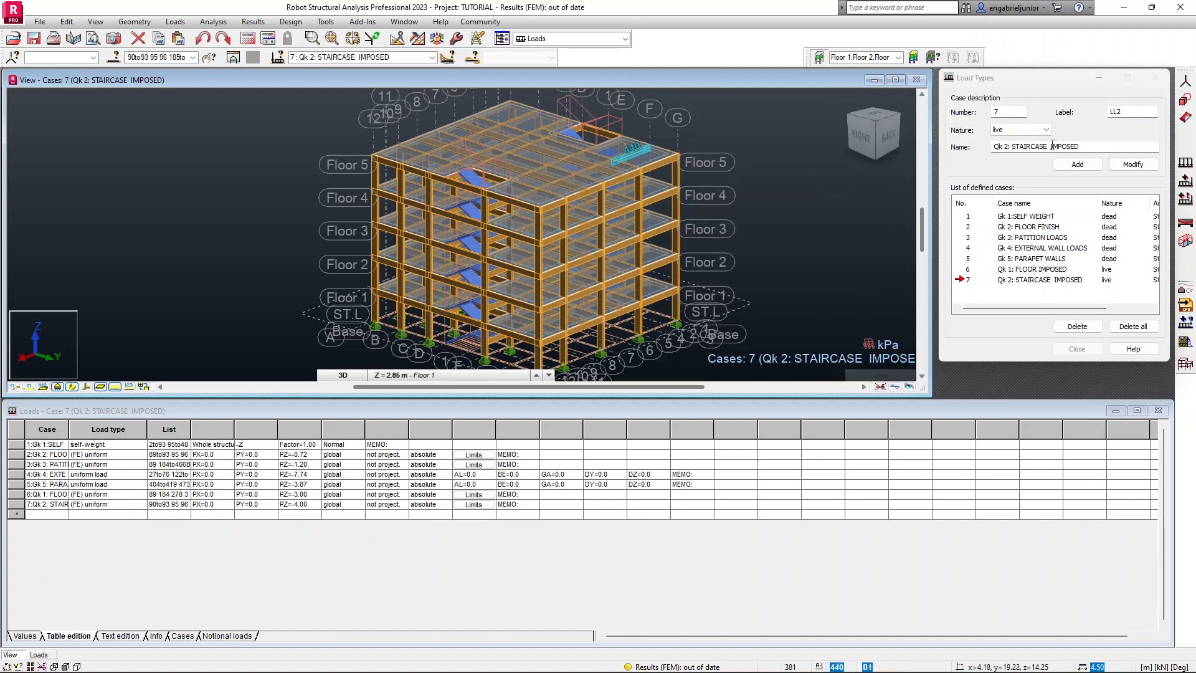
Create a live load case named "Qk 3: ROOF IMPOSED" with the label LL3.
{"action": "left_click", "coordinate": [1125, 110]}
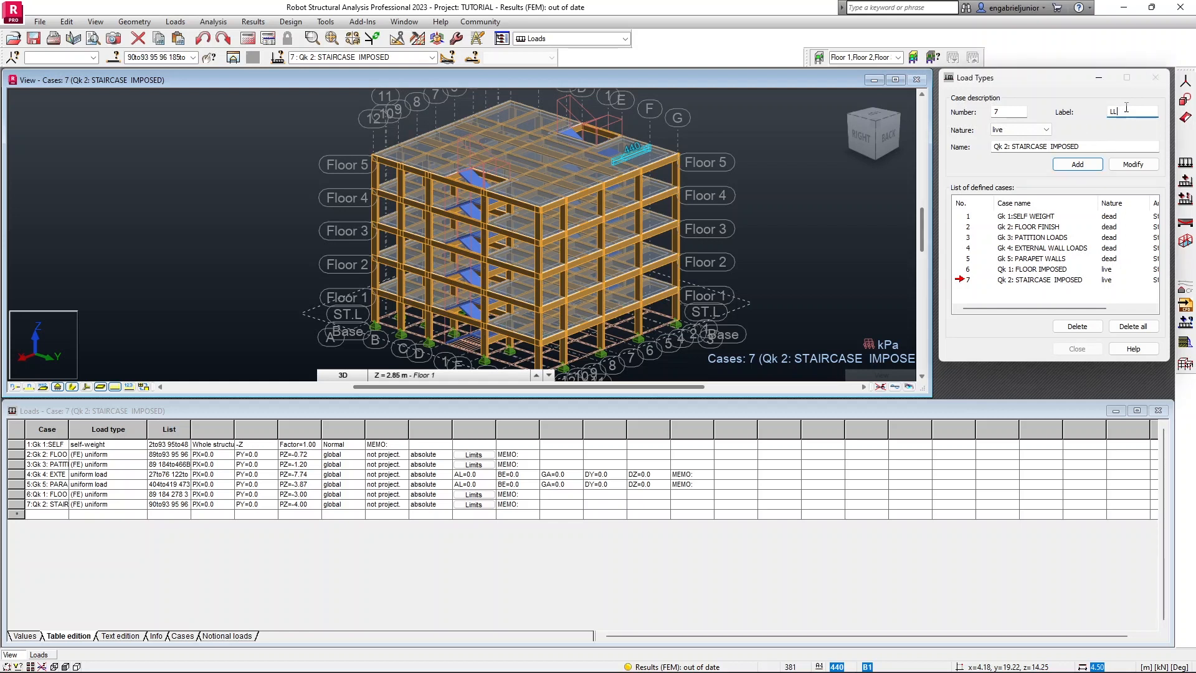
{"action": "left_click_drag", "start_coordinate": [1047, 146], "coordinate": [1019, 148]}
{"action": "type", "text": "ROOF"}
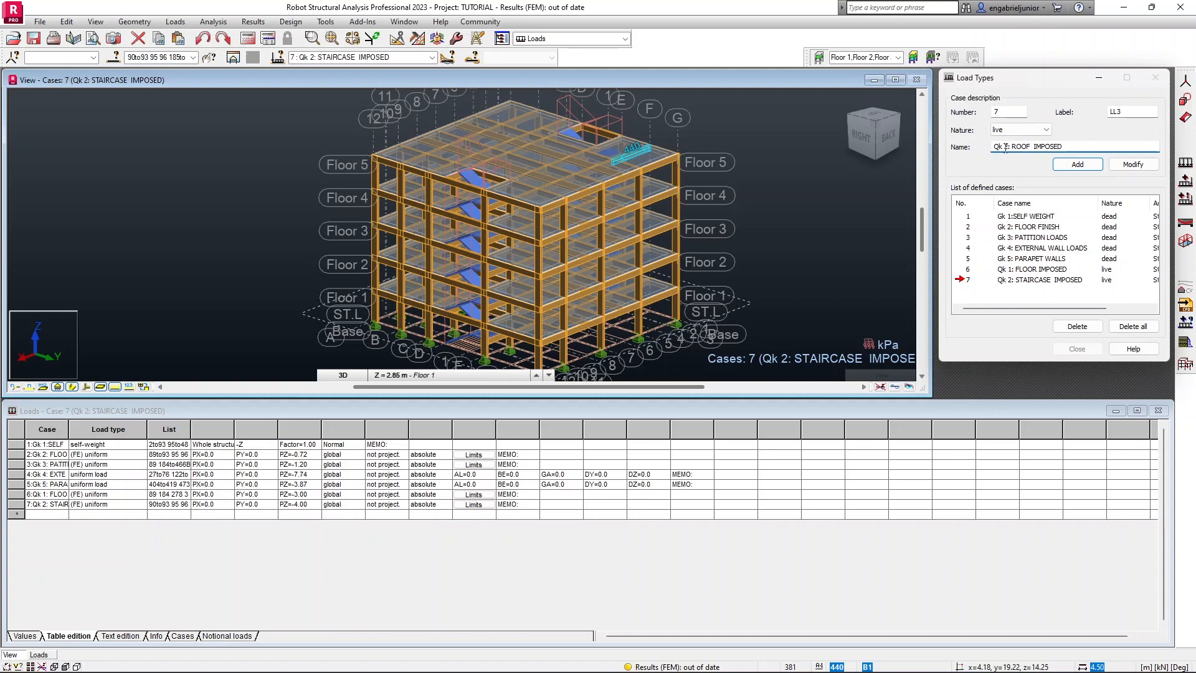
{"action": "key", "text": "BackSpace"}
{"action": "type", "text": "3"}
{"action": "left_click", "coordinate": [1086, 165]}
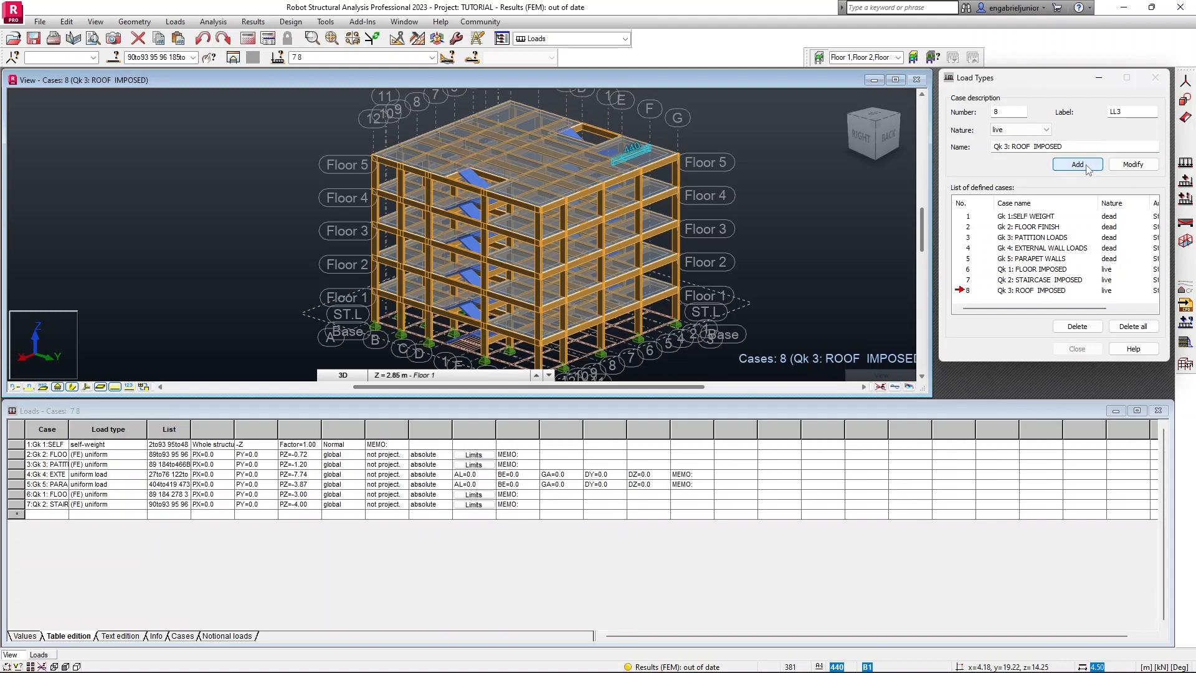
Define a uniform planar surface load of -2 kPa in global Z for the roof imposed case.
{"action": "left_click", "coordinate": [1183, 165]}
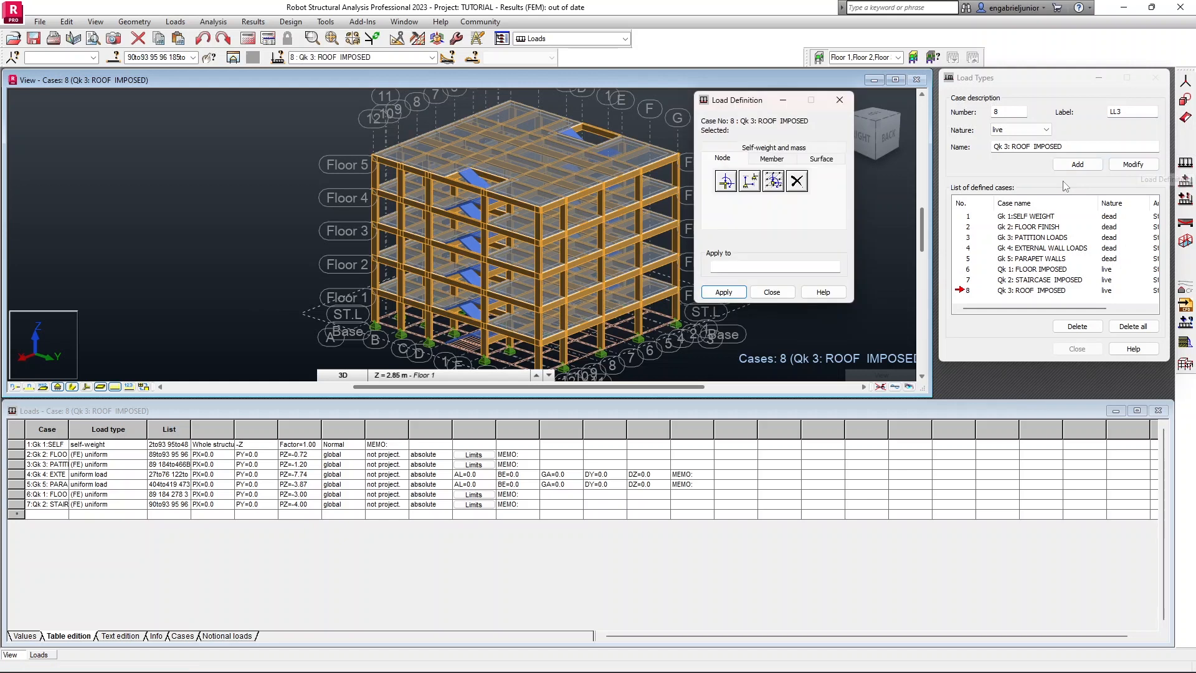
{"action": "left_click", "coordinate": [822, 159]}
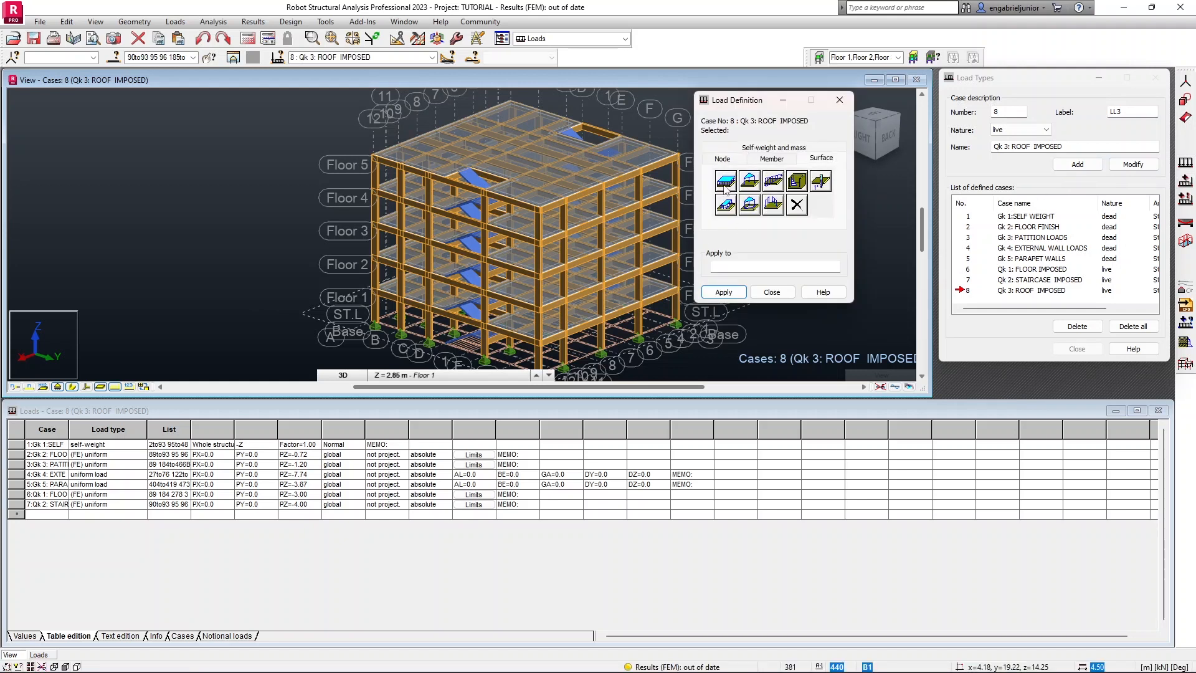
{"action": "left_click", "coordinate": [725, 185]}
{"action": "left_click_drag", "start_coordinate": [790, 261], "coordinate": [745, 260]}
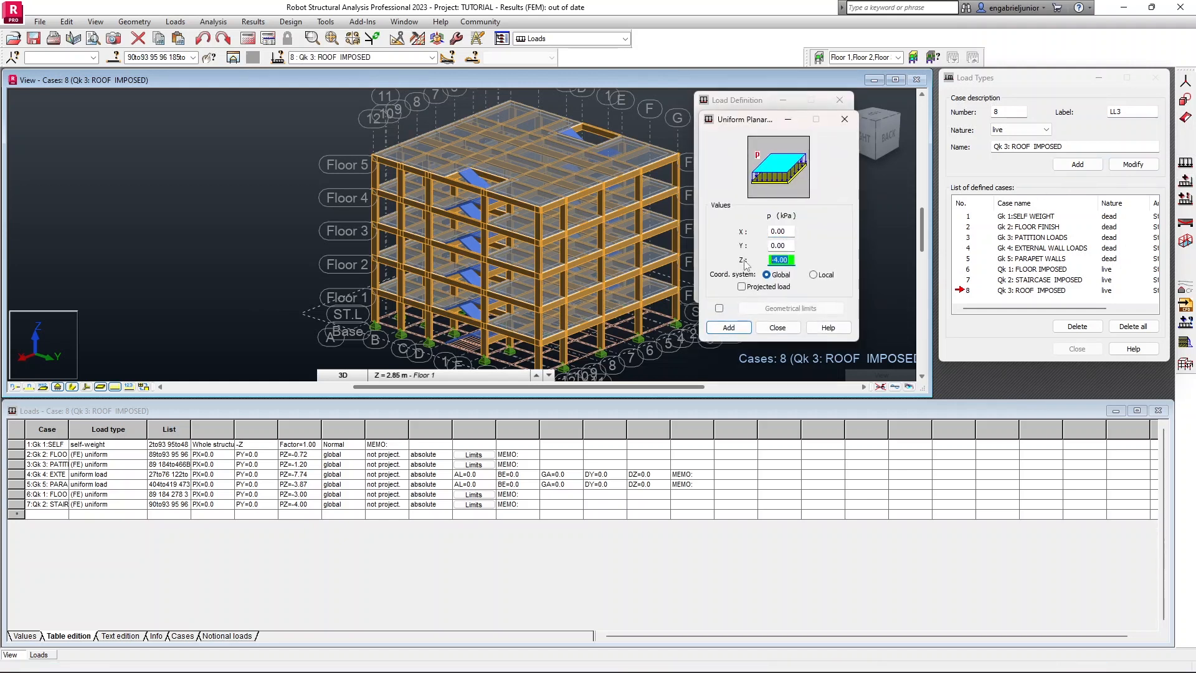
{"action": "type", "text": "-2"}
{"action": "left_click", "coordinate": [738, 327]}
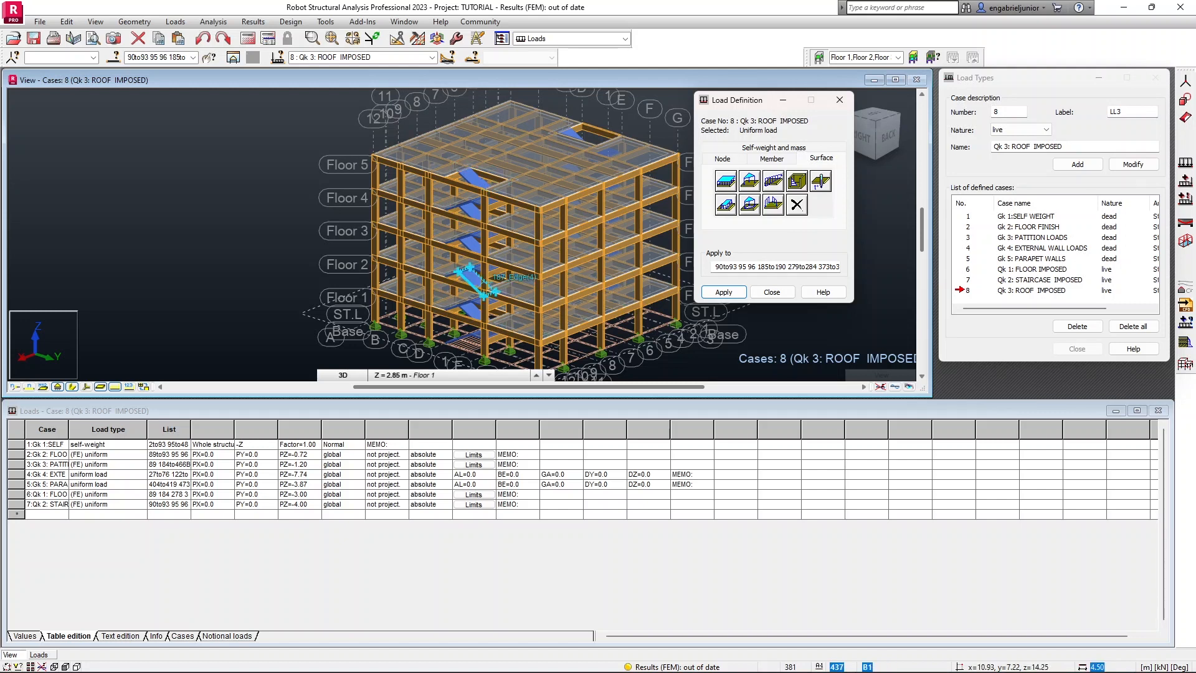
Clear the staircase panels from the objects that the roof imposed load applies to.
{"action": "left_click", "coordinate": [792, 266]}
{"action": "key", "text": "ctrl+a"}
{"action": "key", "text": "Delete"}
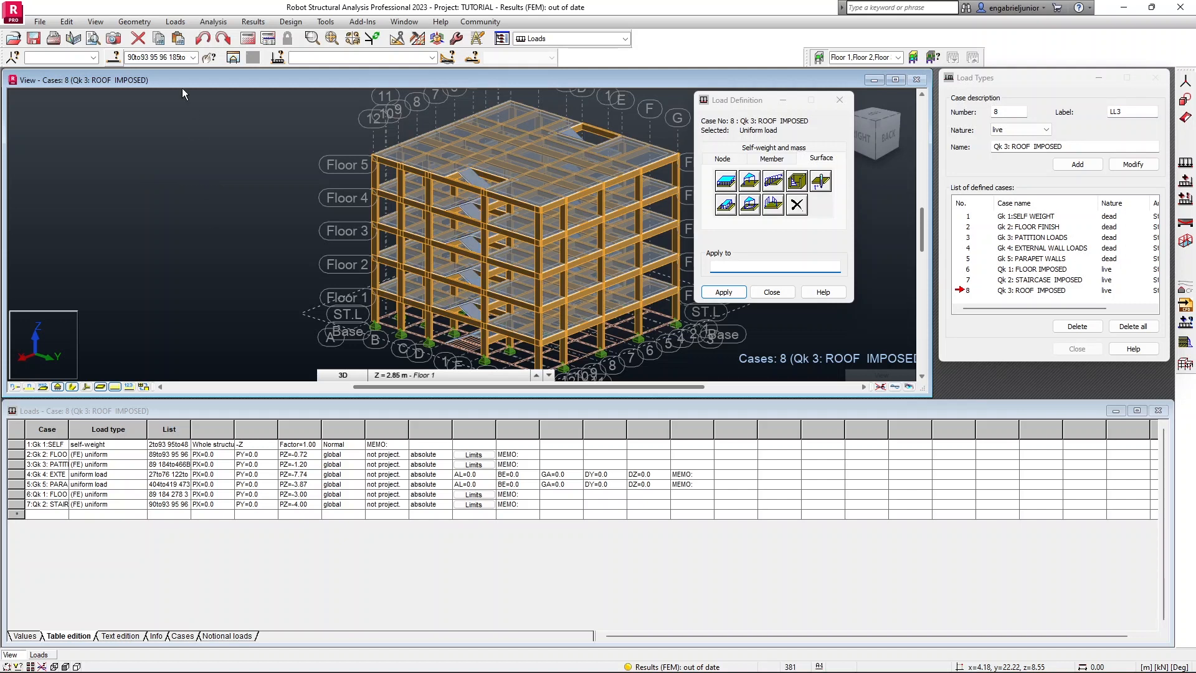
{"action": "left_click", "coordinate": [116, 61]}
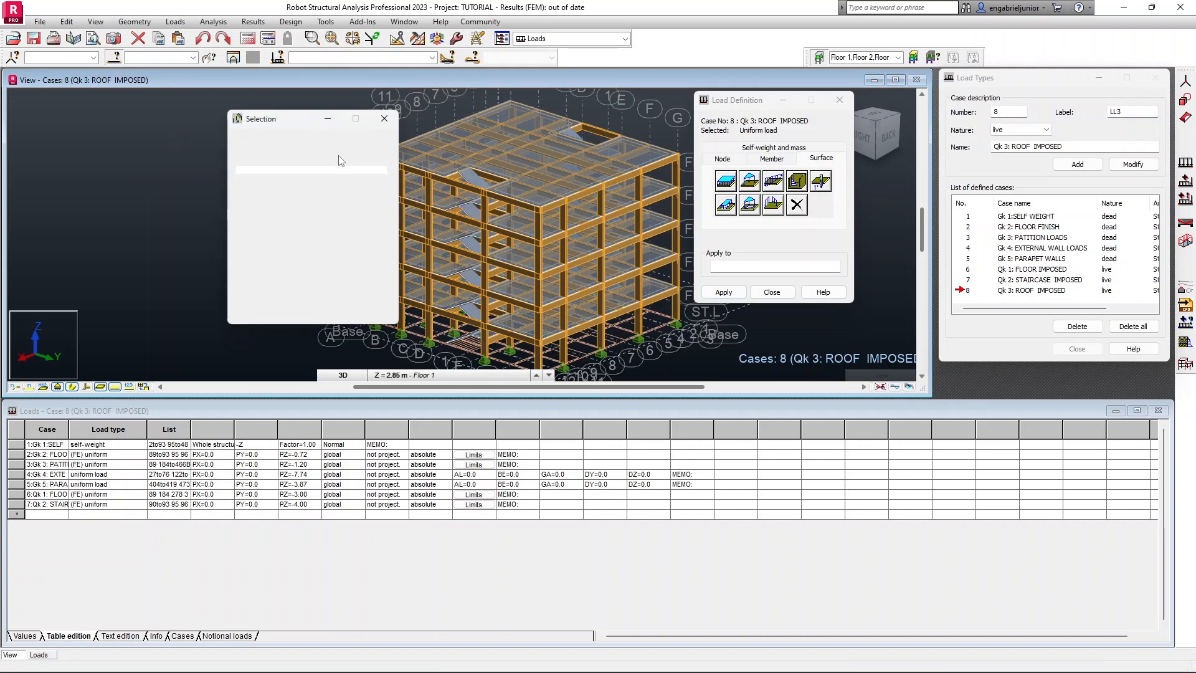
{"action": "left_click", "coordinate": [384, 119]}
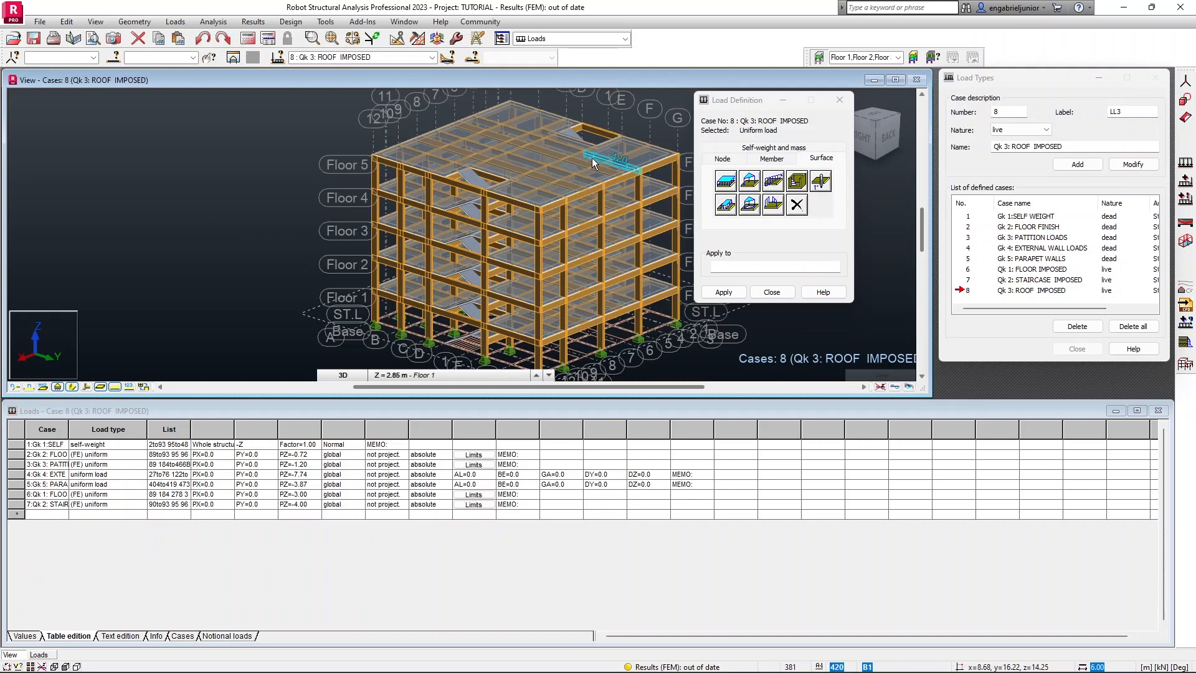
Apply the -2 kPa roof imposed load to the Floor 5 roof slab panel, finish defining loads and clear the selection.
{"action": "middle_click_drag", "start_coordinate": [615, 165], "coordinate": [538, 201], "text": "shift"}
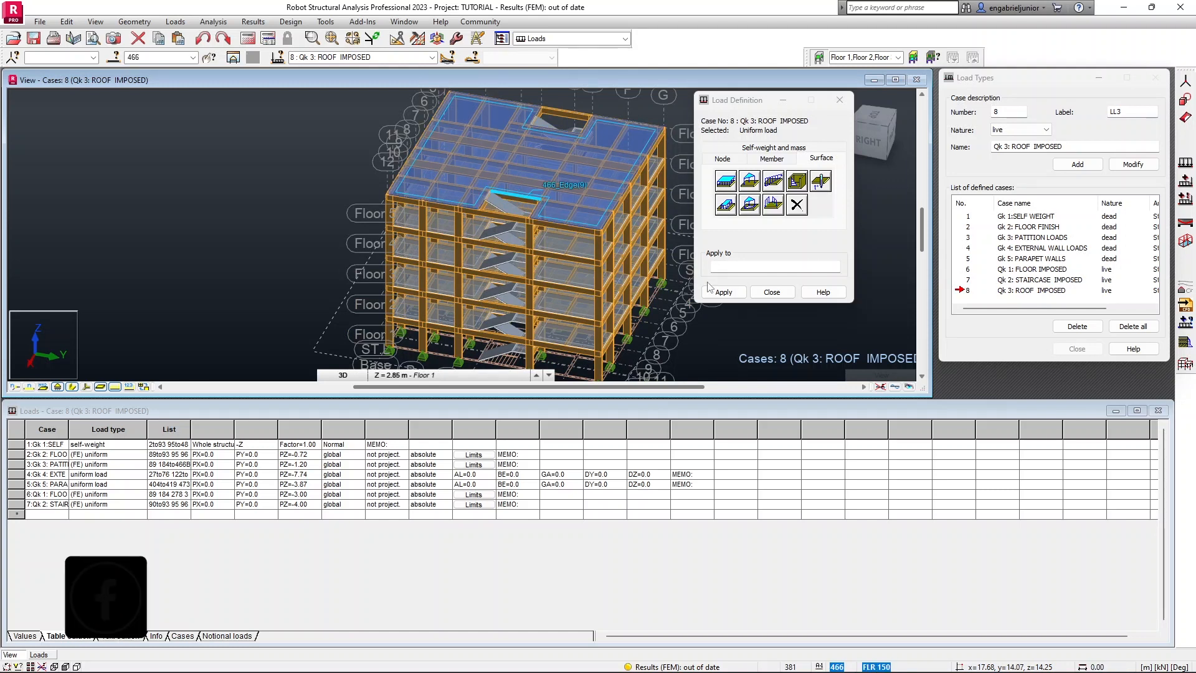
{"action": "left_click", "coordinate": [722, 267]}
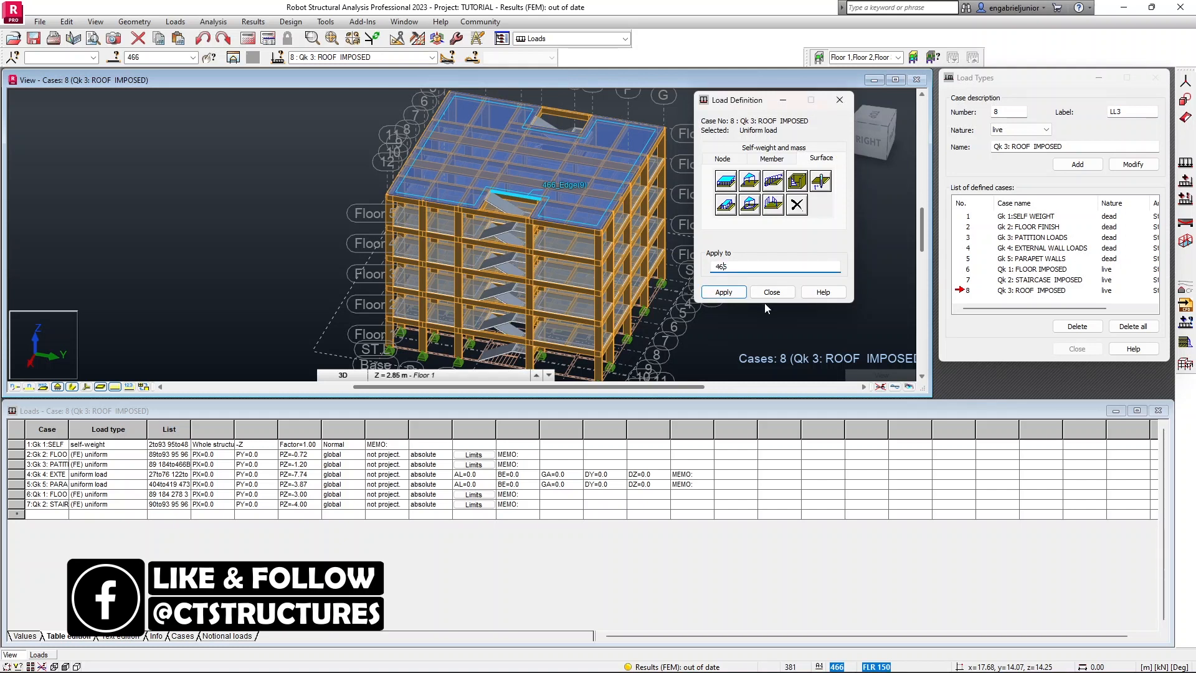
{"action": "left_click", "coordinate": [724, 292]}
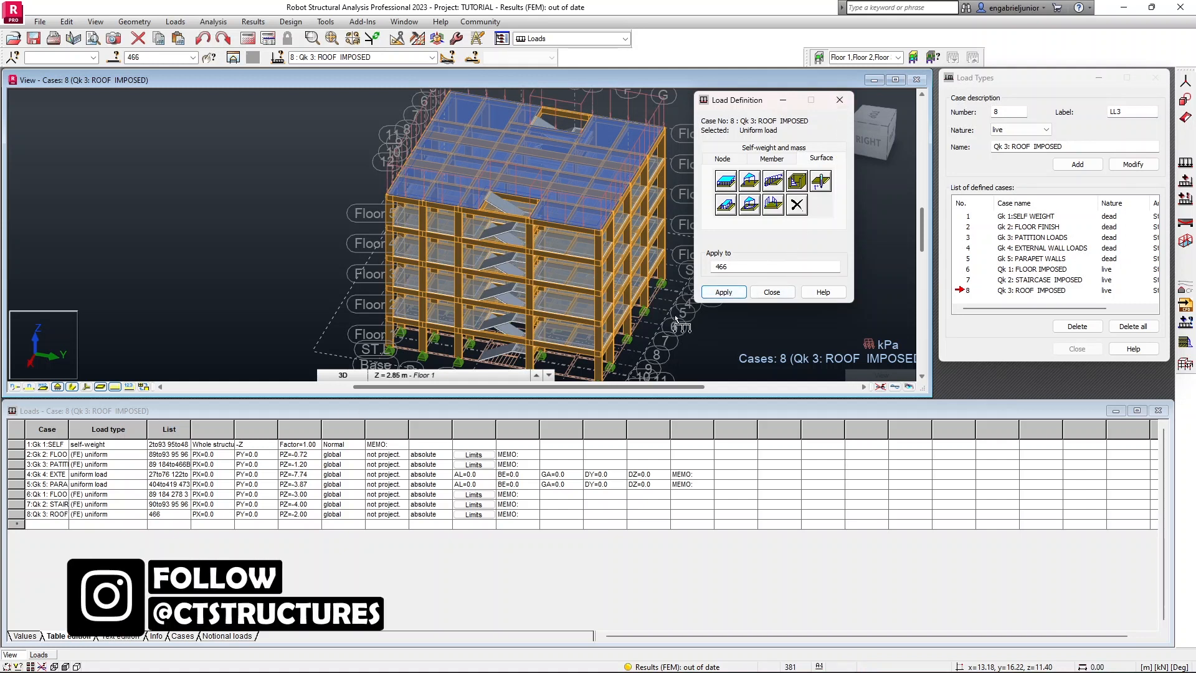
{"action": "left_click", "coordinate": [840, 101]}
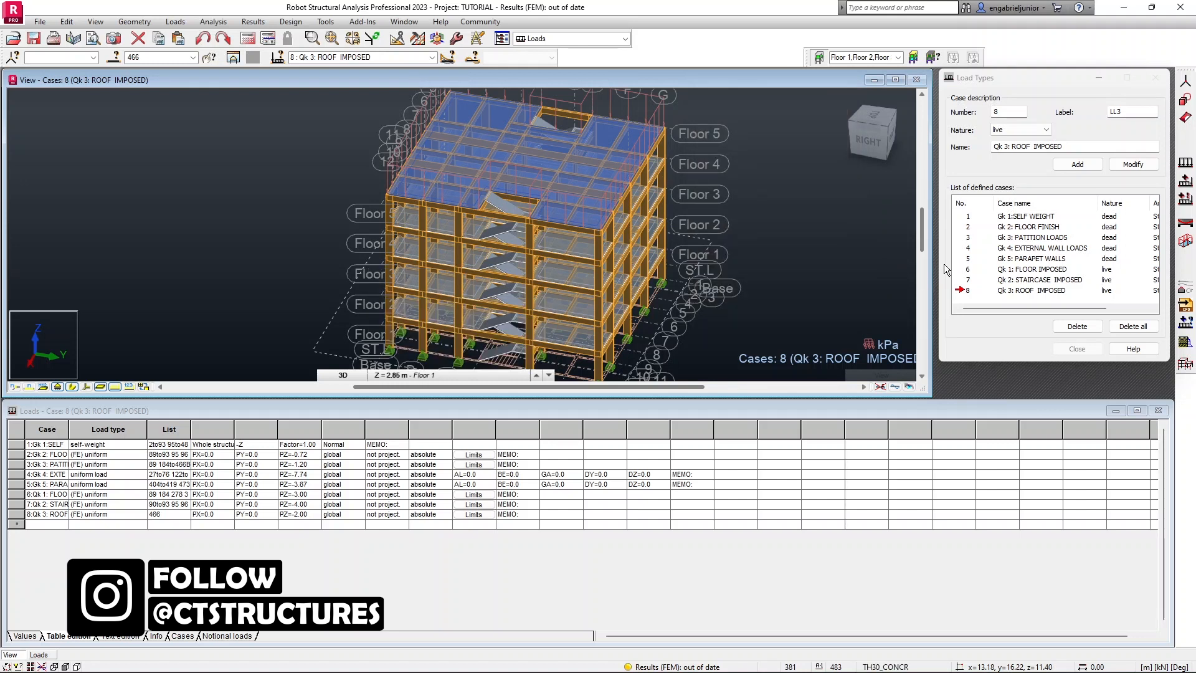
{"action": "key", "text": "Escape"}
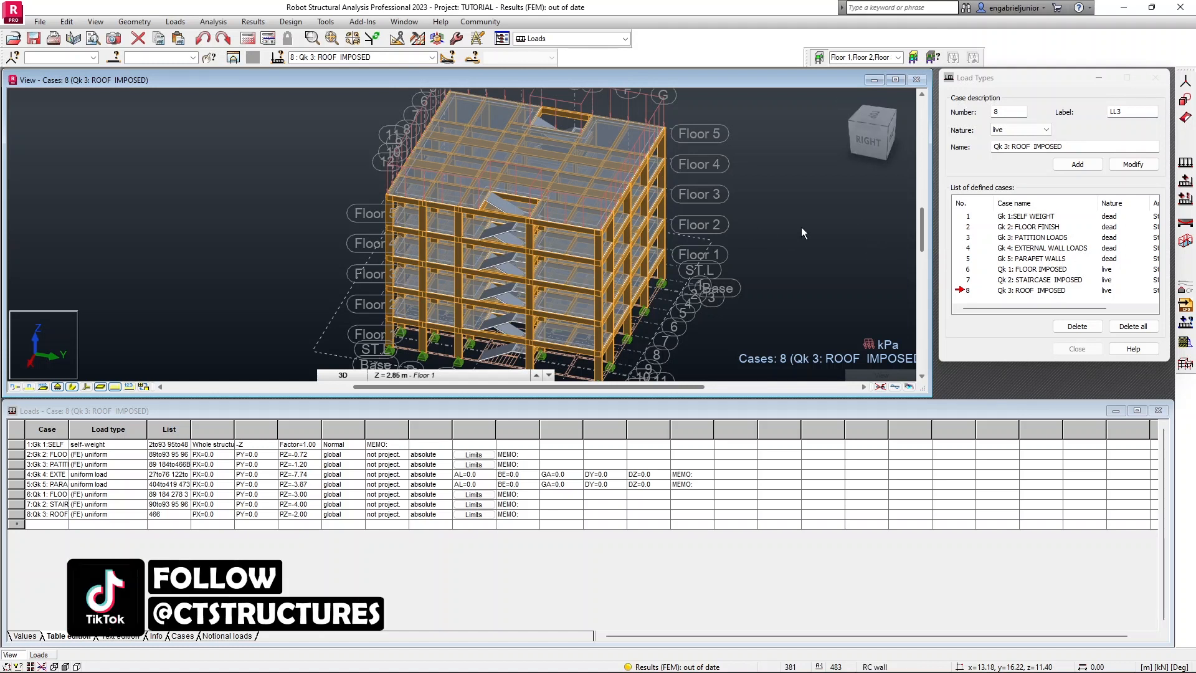
Switch the workspace from the loads layout to the Geometry layout.
{"action": "left_click", "coordinate": [625, 39]}
{"action": "left_click", "coordinate": [546, 61]}
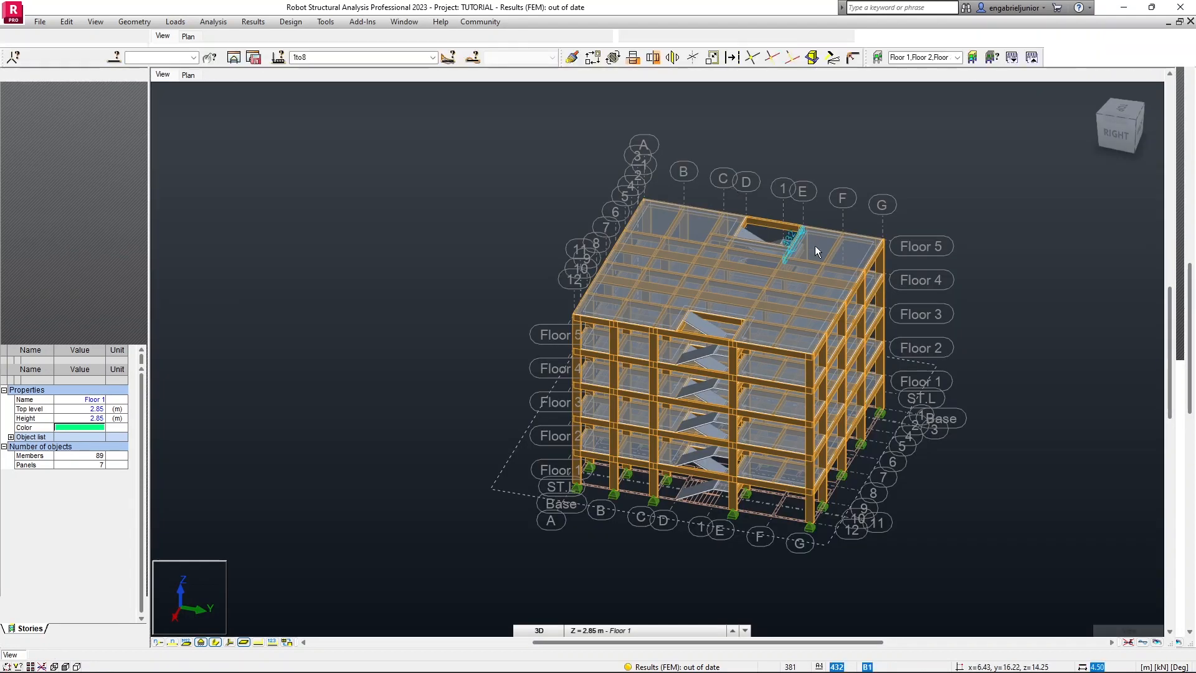
{"action": "middle_click_drag", "start_coordinate": [938, 317], "coordinate": [839, 287], "text": "shift"}
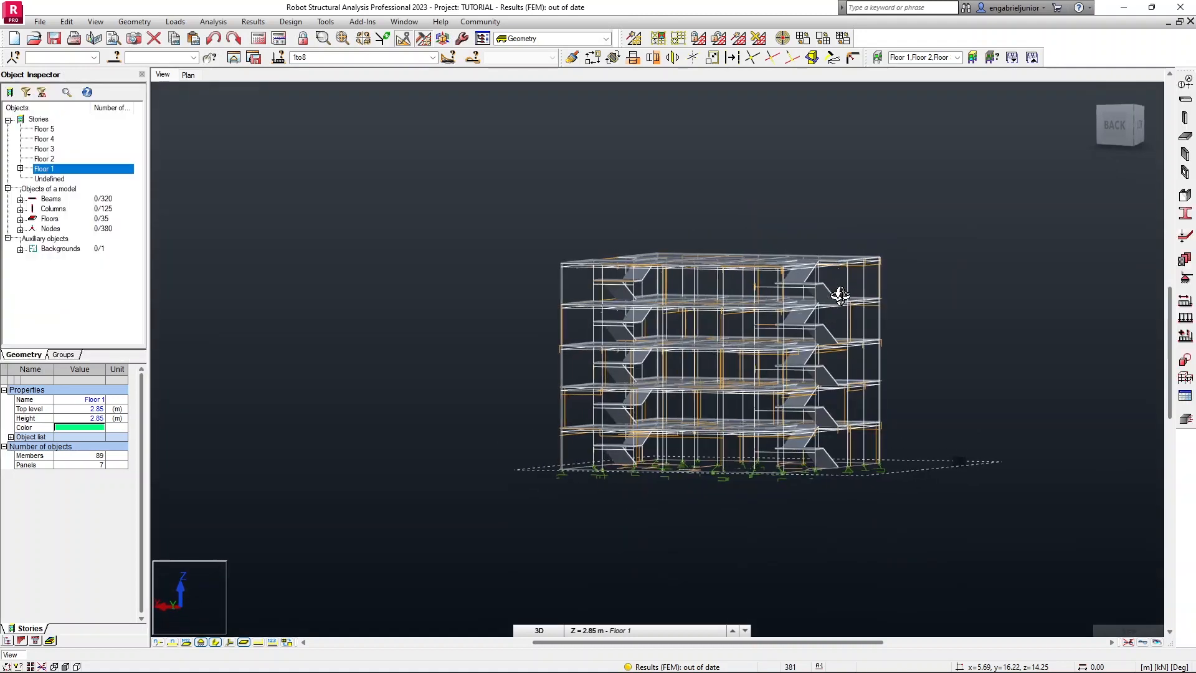
Display the load symbols and load value descriptions for the Gk 2: FLOOR FINISH case.
{"action": "left_click", "coordinate": [432, 57]}
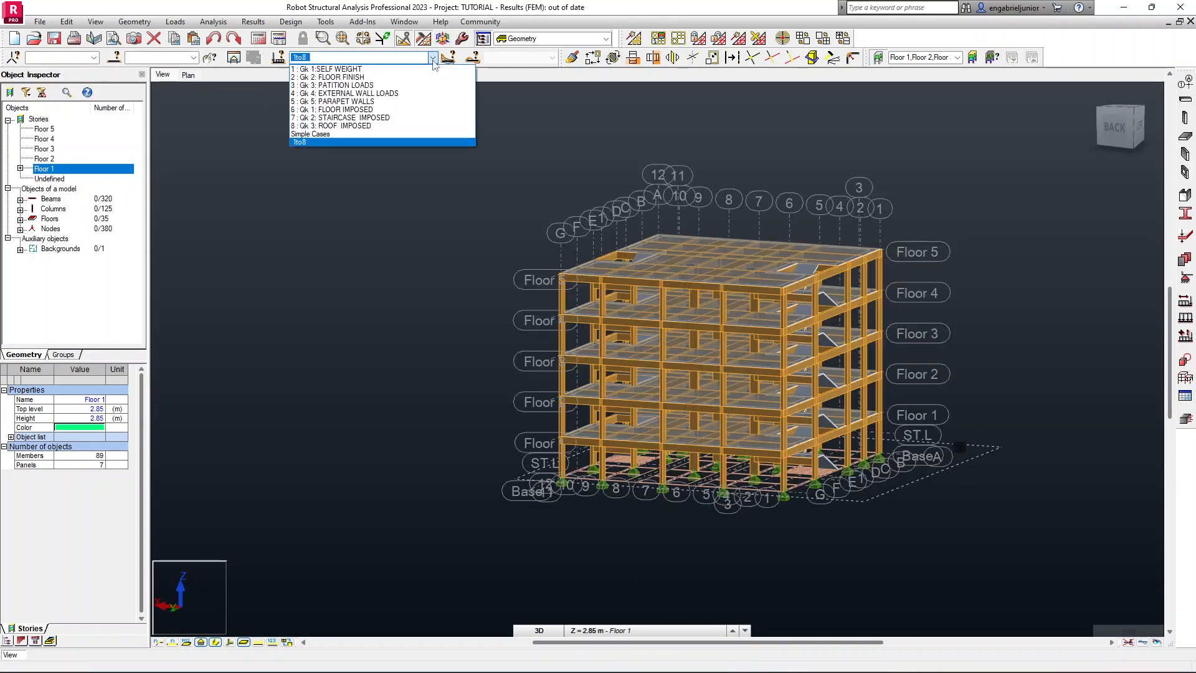
{"action": "left_click", "coordinate": [369, 77]}
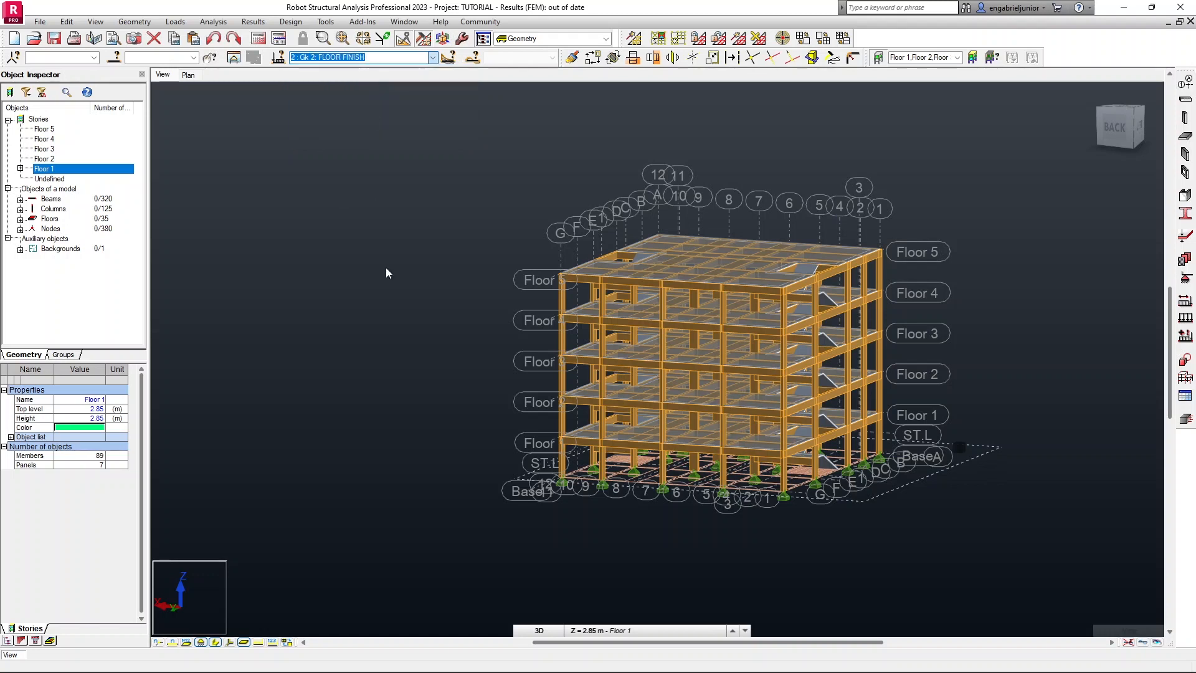
{"action": "left_click", "coordinate": [273, 646]}
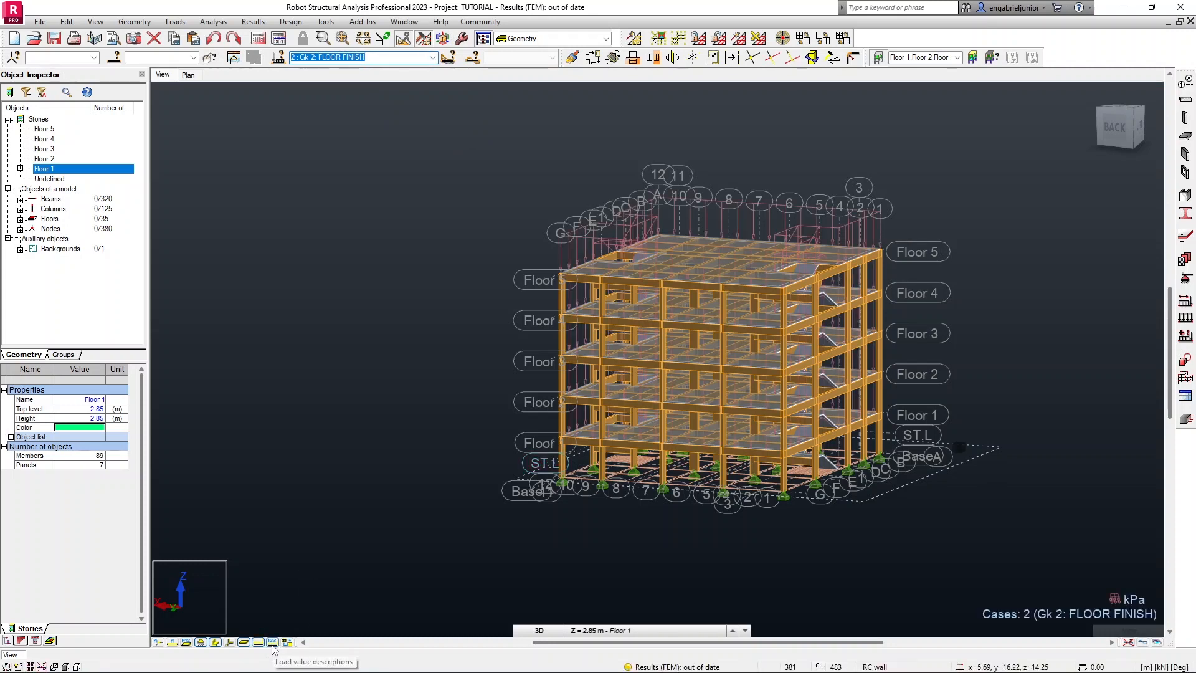
{"action": "left_click", "coordinate": [273, 646]}
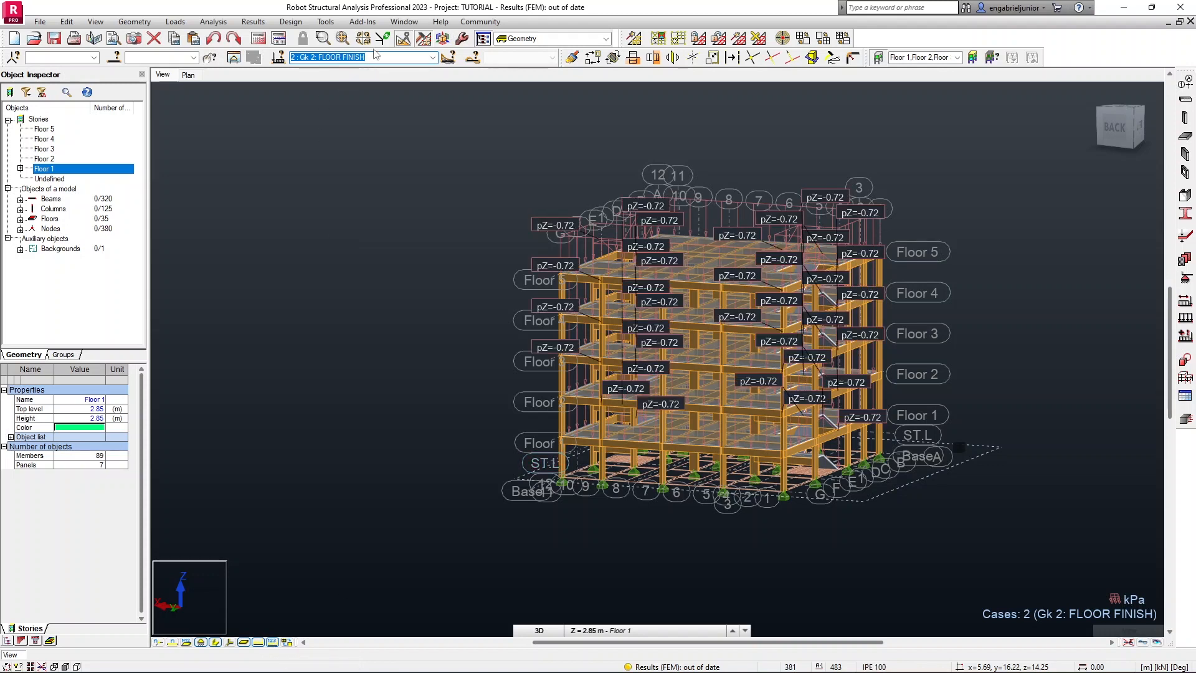
Review the loads of the partition, floor finish and self-weight cases in turn, and hide the load symbols.
{"action": "scroll", "coordinate": [383, 56], "scroll_direction": "down", "scroll_amount": 1}
{"action": "scroll", "coordinate": [383, 56], "scroll_direction": "up", "scroll_amount": 1}
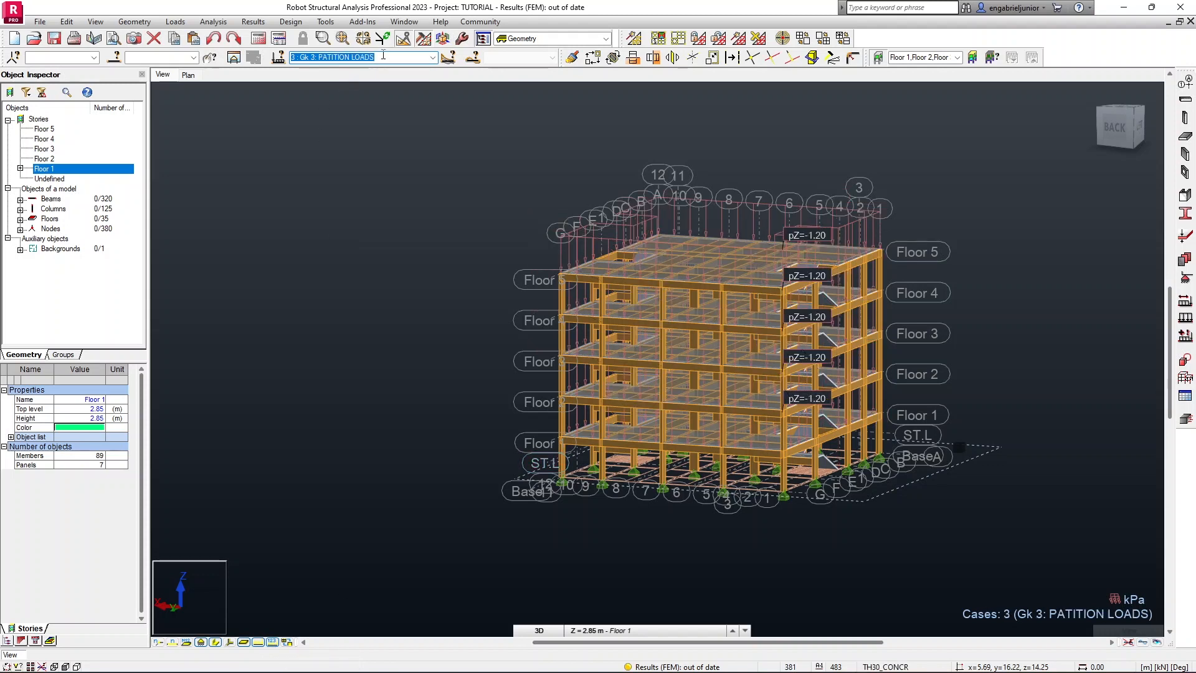
{"action": "scroll", "coordinate": [383, 55], "scroll_direction": "down", "scroll_amount": 1}
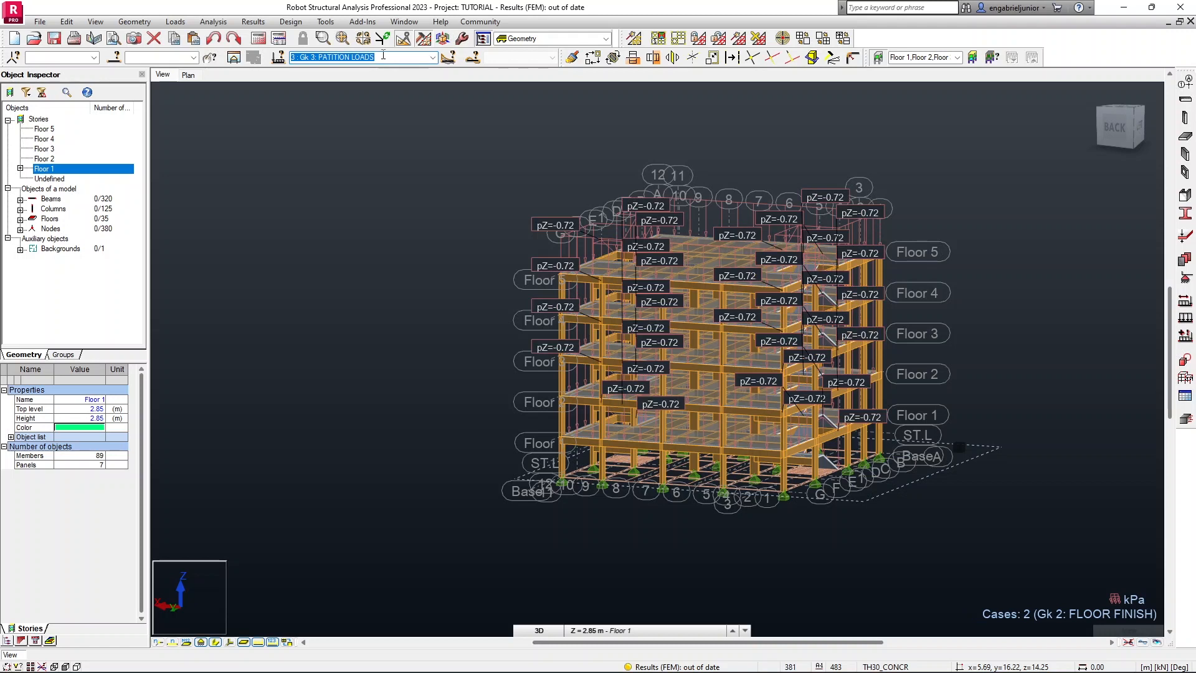
{"action": "scroll", "coordinate": [383, 56], "scroll_direction": "up", "scroll_amount": 2}
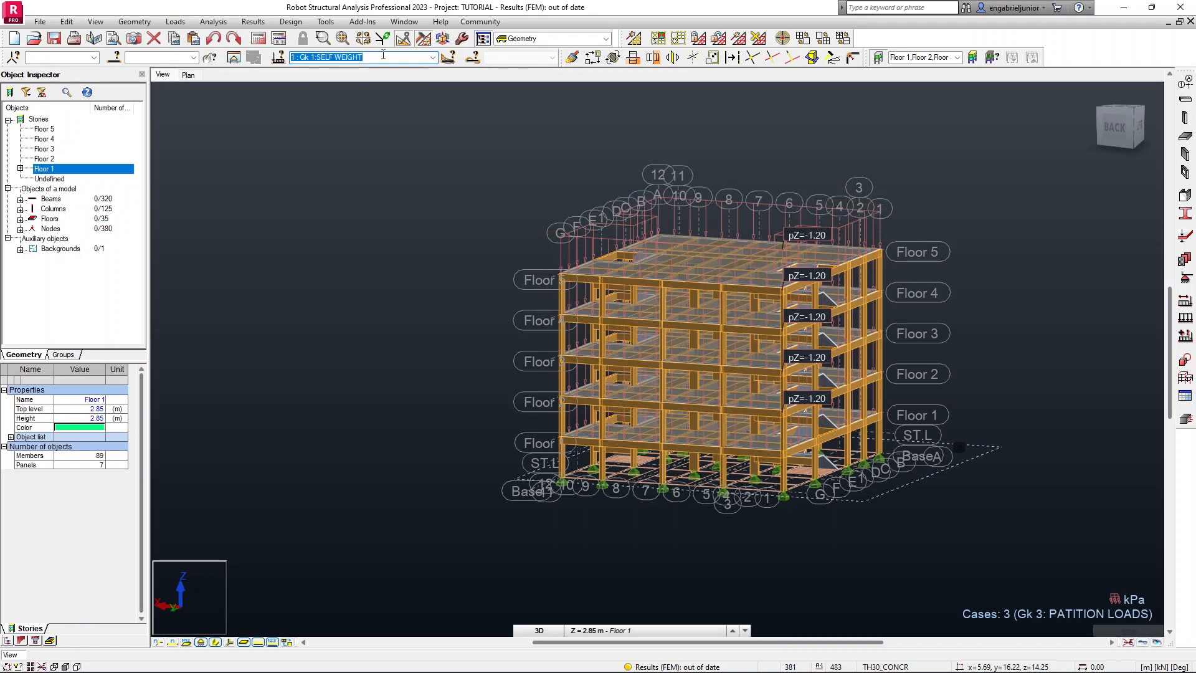
{"action": "scroll", "coordinate": [383, 55], "scroll_direction": "down", "scroll_amount": 1}
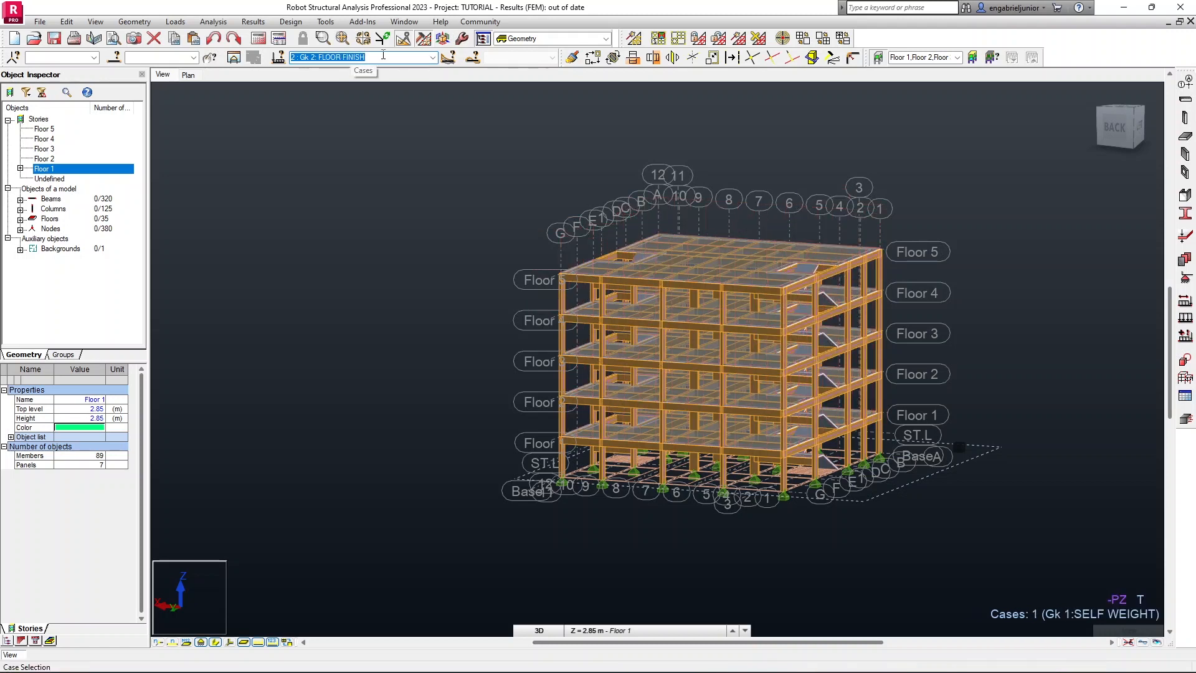
{"action": "scroll", "coordinate": [383, 55], "scroll_direction": "up", "scroll_amount": 1}
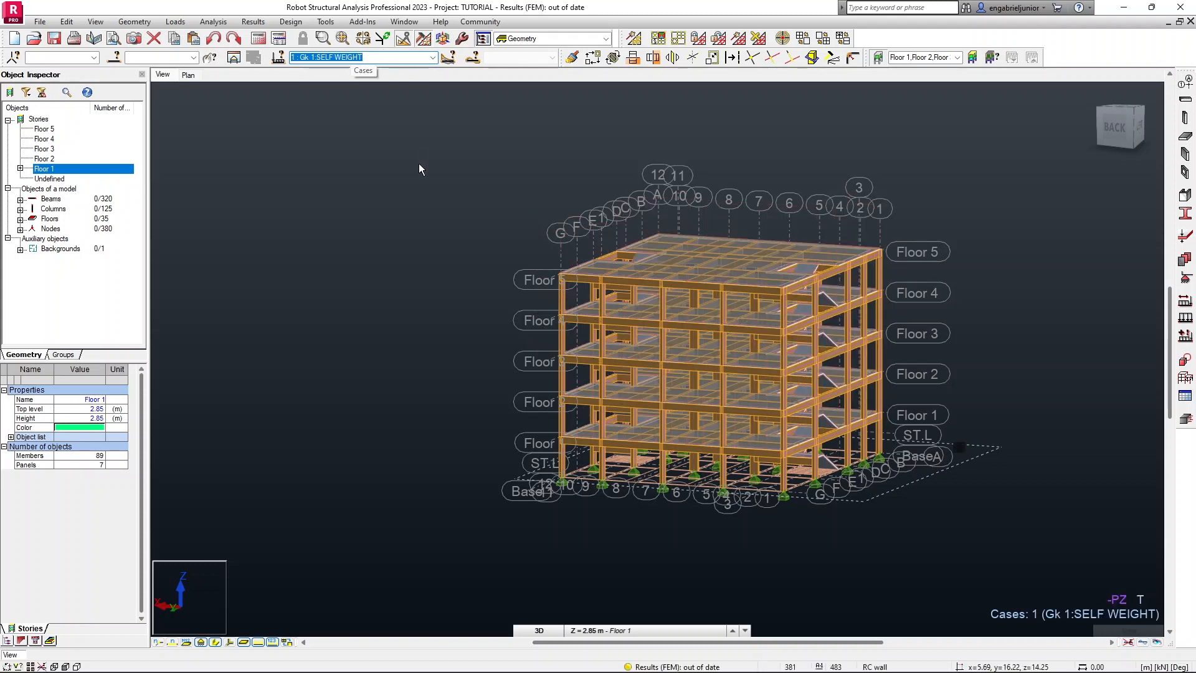
{"action": "left_click", "coordinate": [433, 57]}
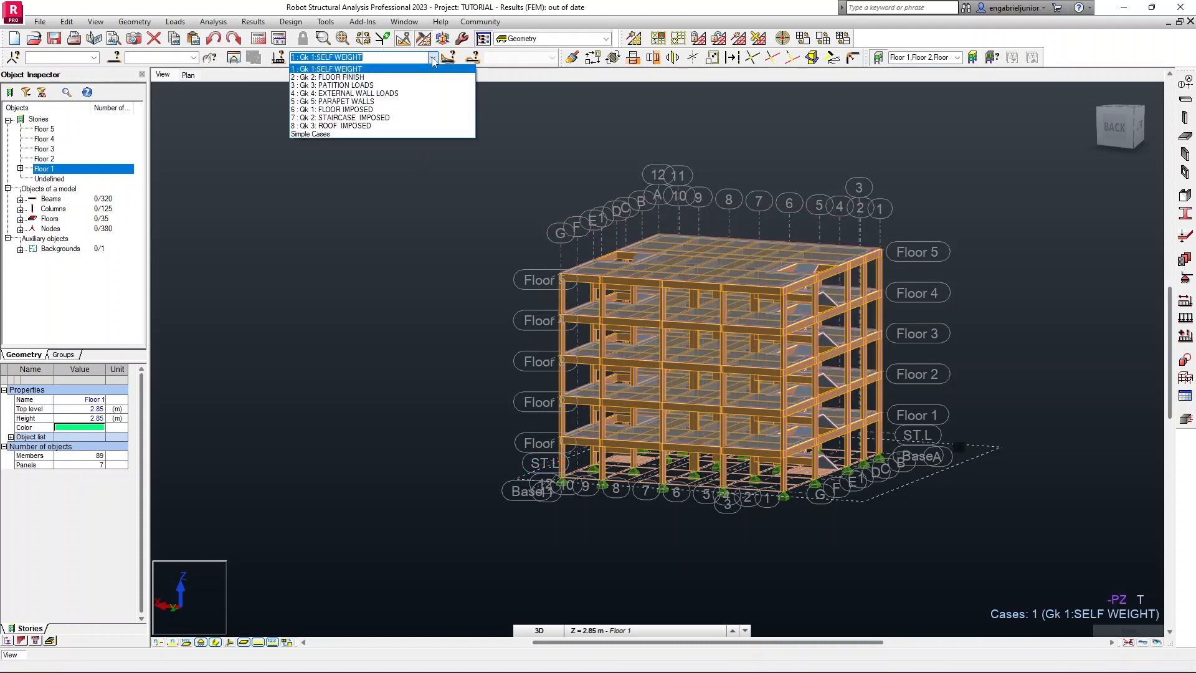
{"action": "left_click", "coordinate": [398, 245]}
{"action": "left_click", "coordinate": [258, 644]}
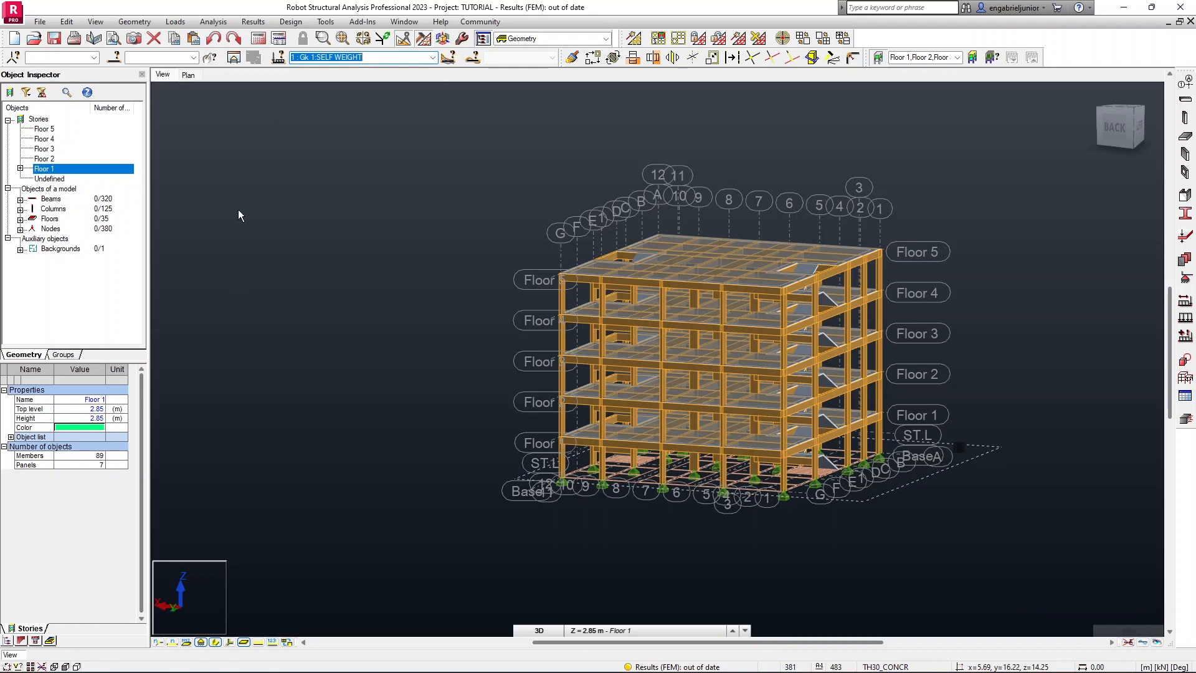
{"action": "left_click", "coordinate": [176, 22]}
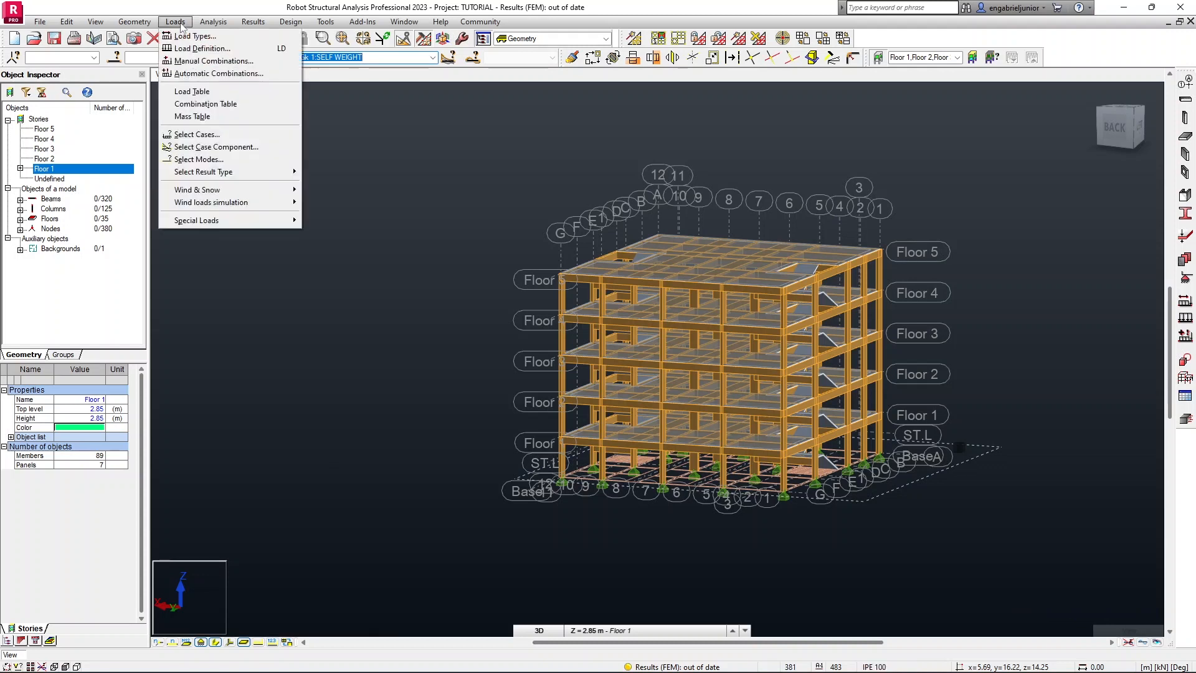
{"action": "left_click", "coordinate": [198, 73]}
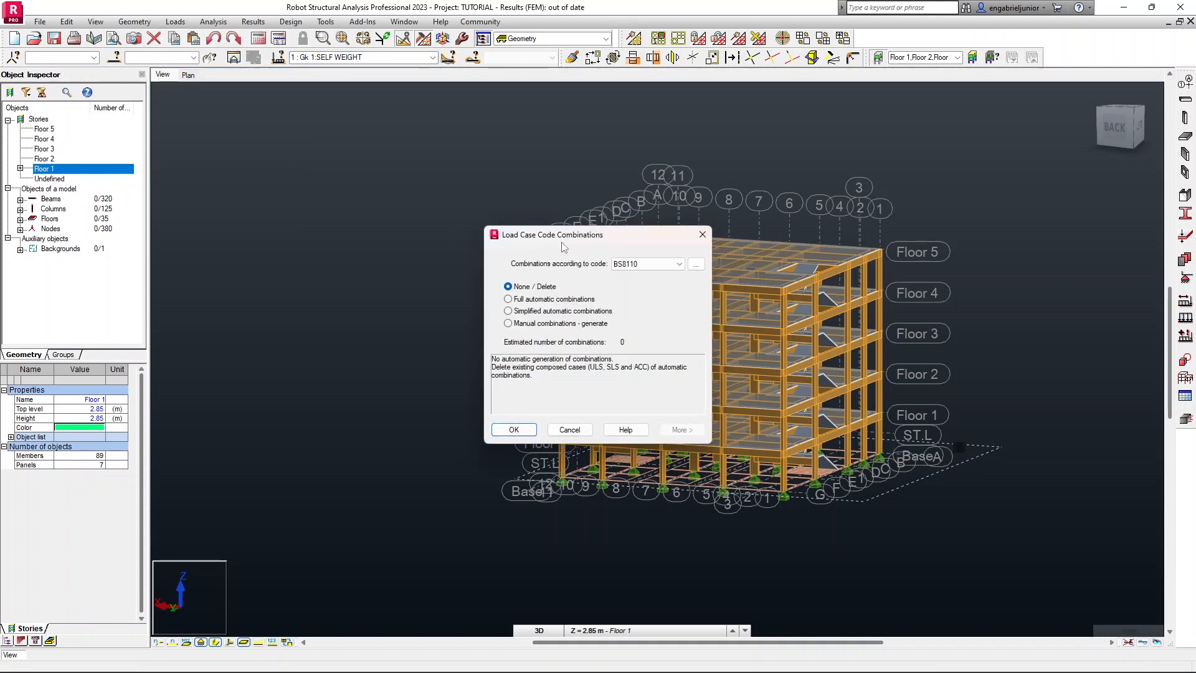
{"action": "left_click_drag", "start_coordinate": [564, 239], "coordinate": [393, 189]}
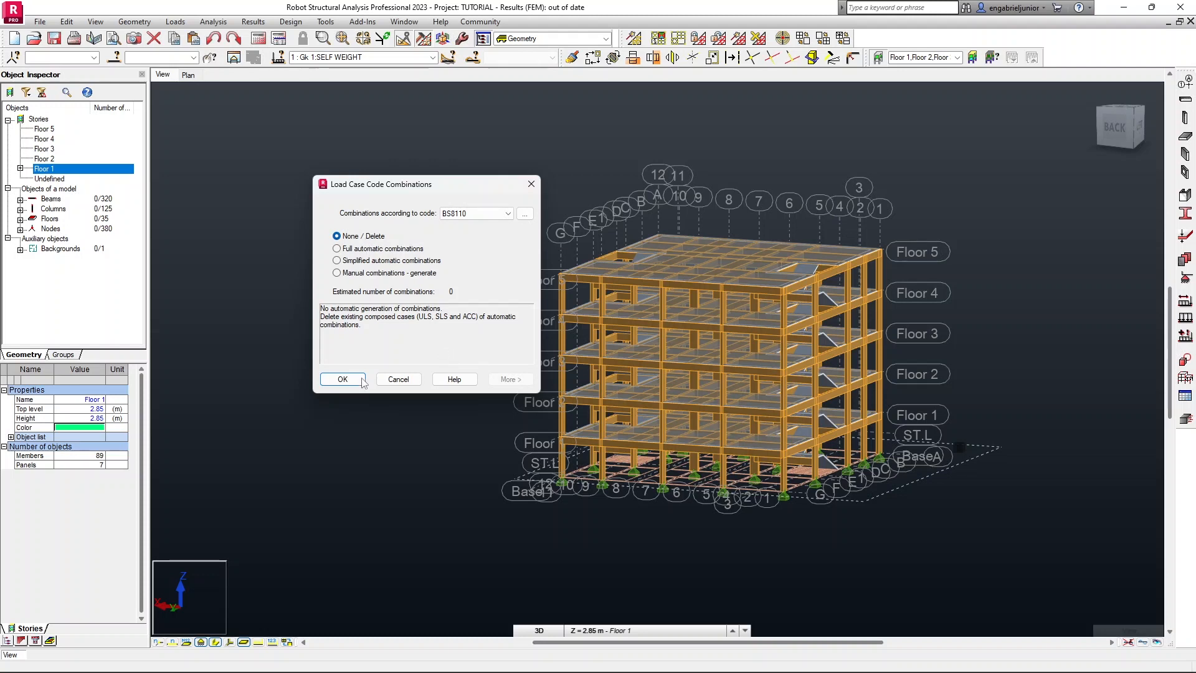
{"action": "left_click", "coordinate": [402, 250]}
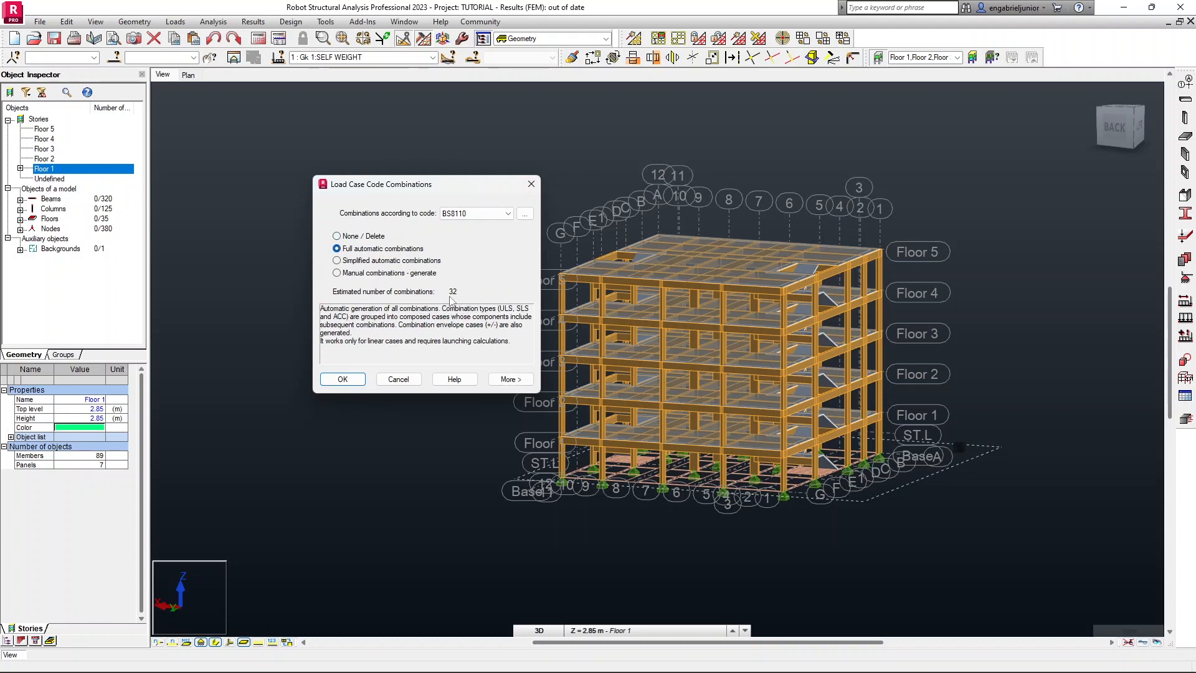
{"action": "left_click", "coordinate": [376, 261]}
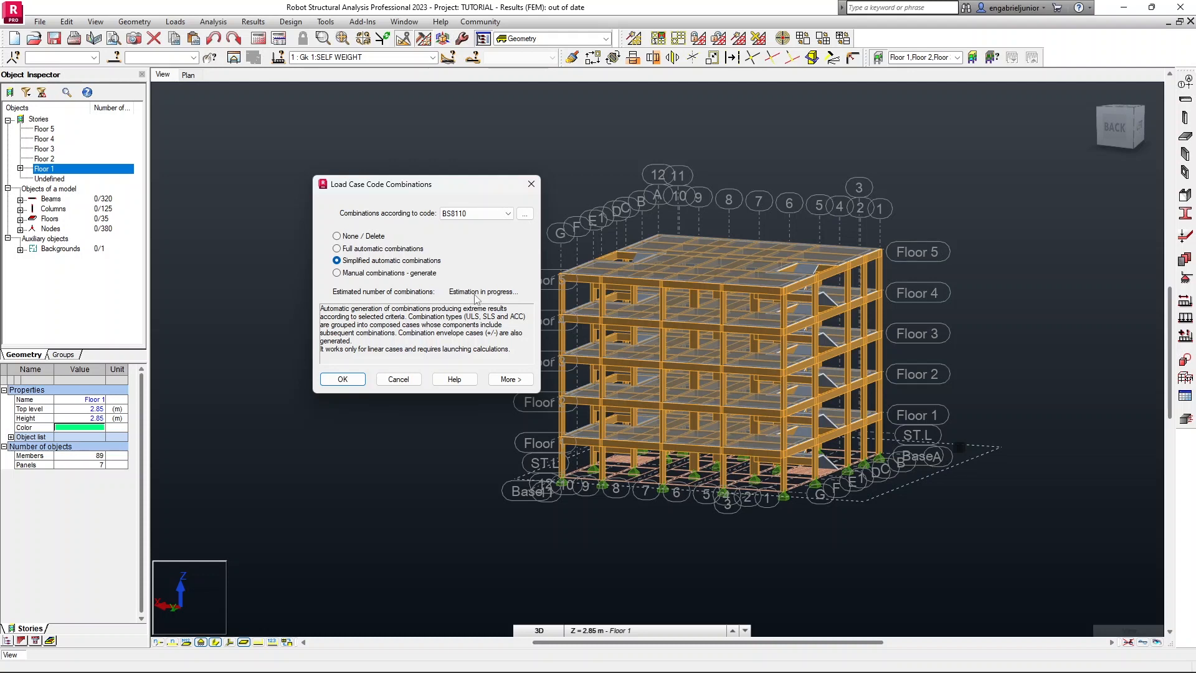
{"action": "left_click", "coordinate": [360, 278]}
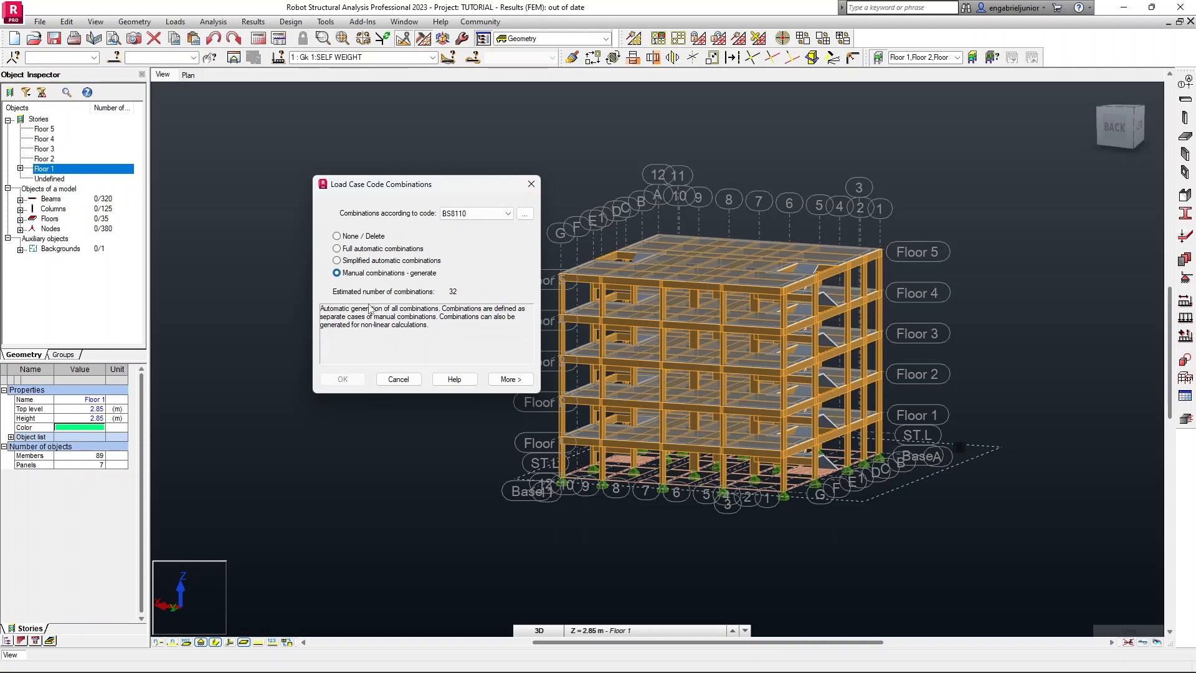
{"action": "left_click", "coordinate": [406, 378]}
Create a manual ULS load combination named "ULTIMATE DESIGN".
{"action": "left_click", "coordinate": [175, 21]}
{"action": "left_click", "coordinate": [230, 62]}
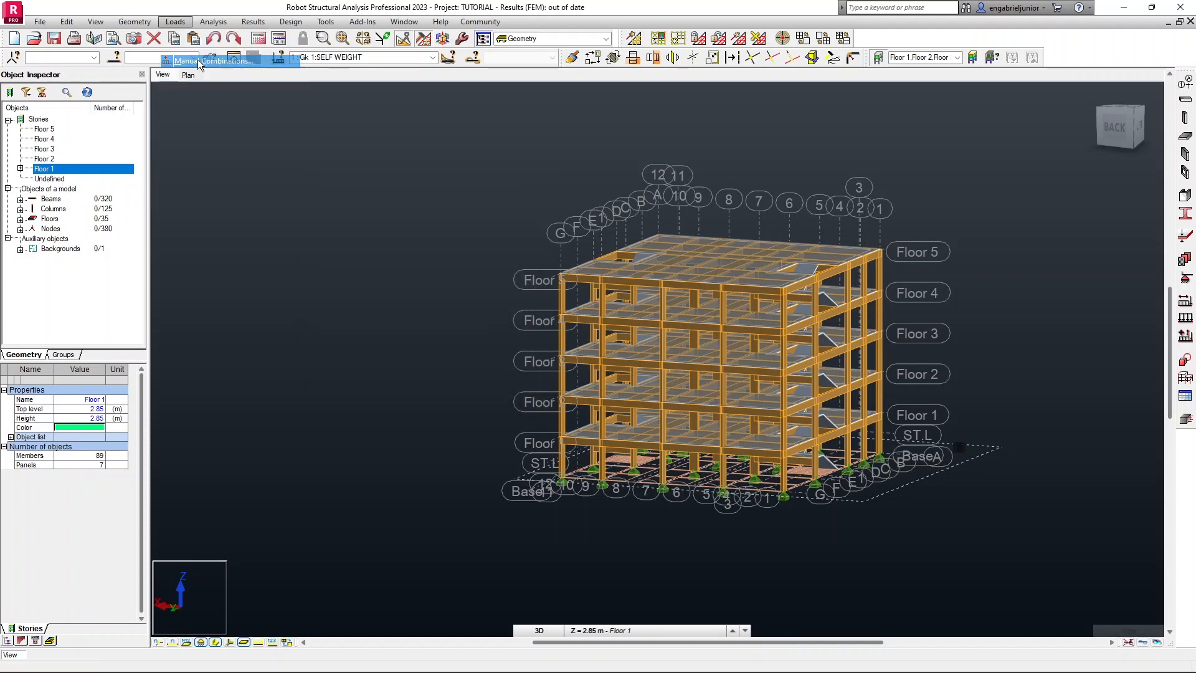
{"action": "left_click_drag", "start_coordinate": [611, 282], "coordinate": [395, 189]}
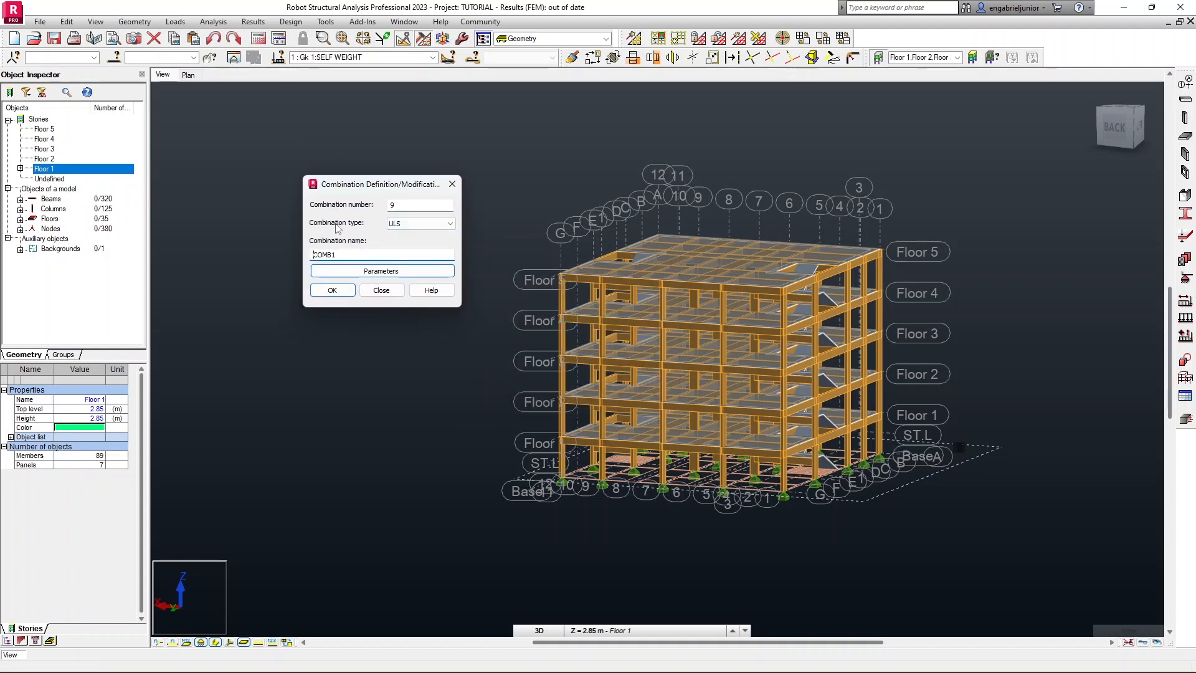
{"action": "double_click", "coordinate": [342, 255]}
{"action": "type", "text": "ULTIMATE DESIGN"}
{"action": "left_click", "coordinate": [344, 292]}
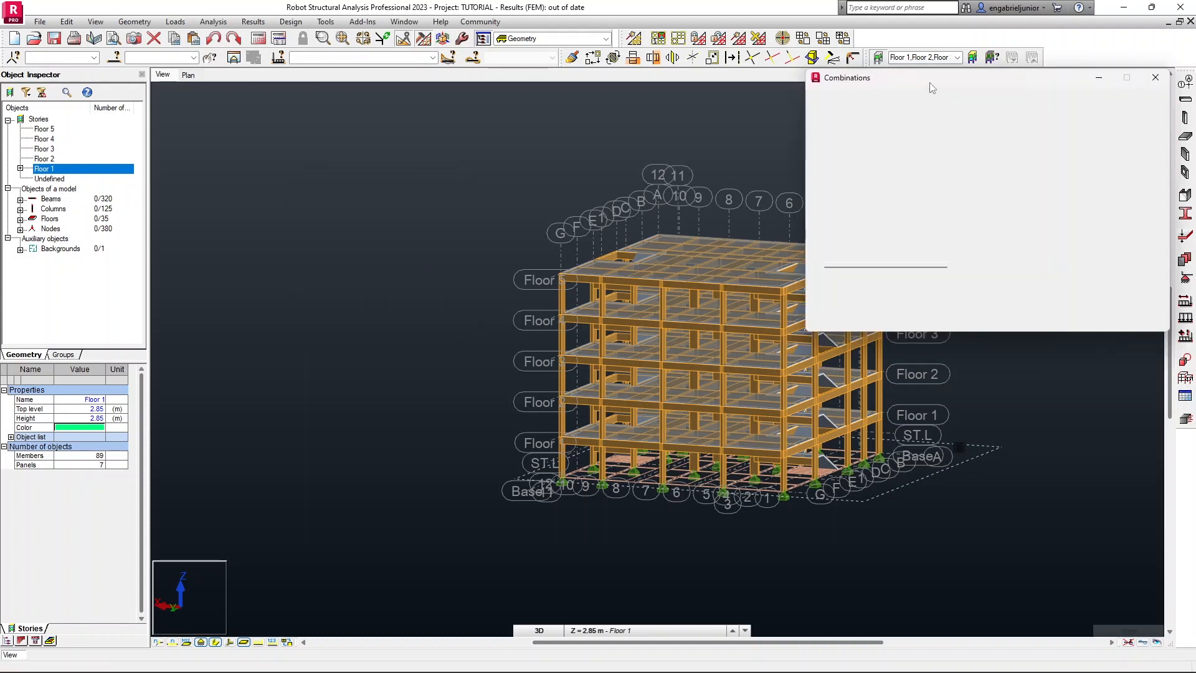
Add all dead load cases to the ULTIMATE DESIGN combination with a factor of 1.40.
{"action": "left_click_drag", "start_coordinate": [929, 81], "coordinate": [288, 109]}
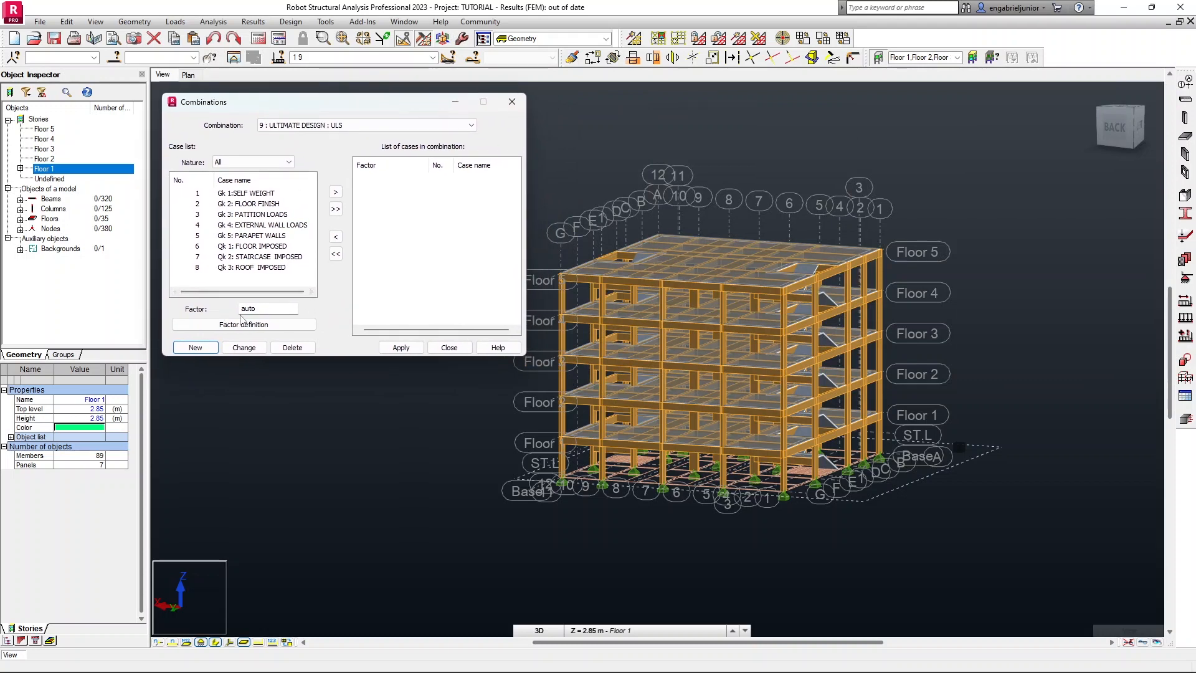
{"action": "left_click", "coordinate": [248, 162]}
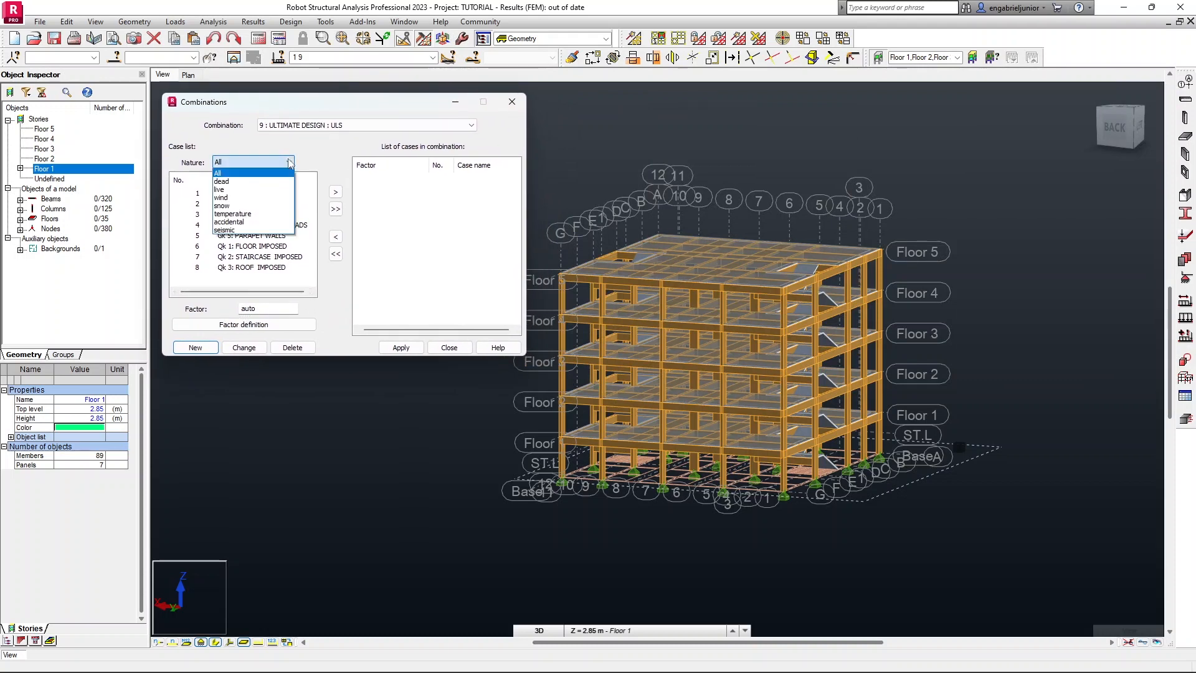
{"action": "left_click", "coordinate": [242, 182]}
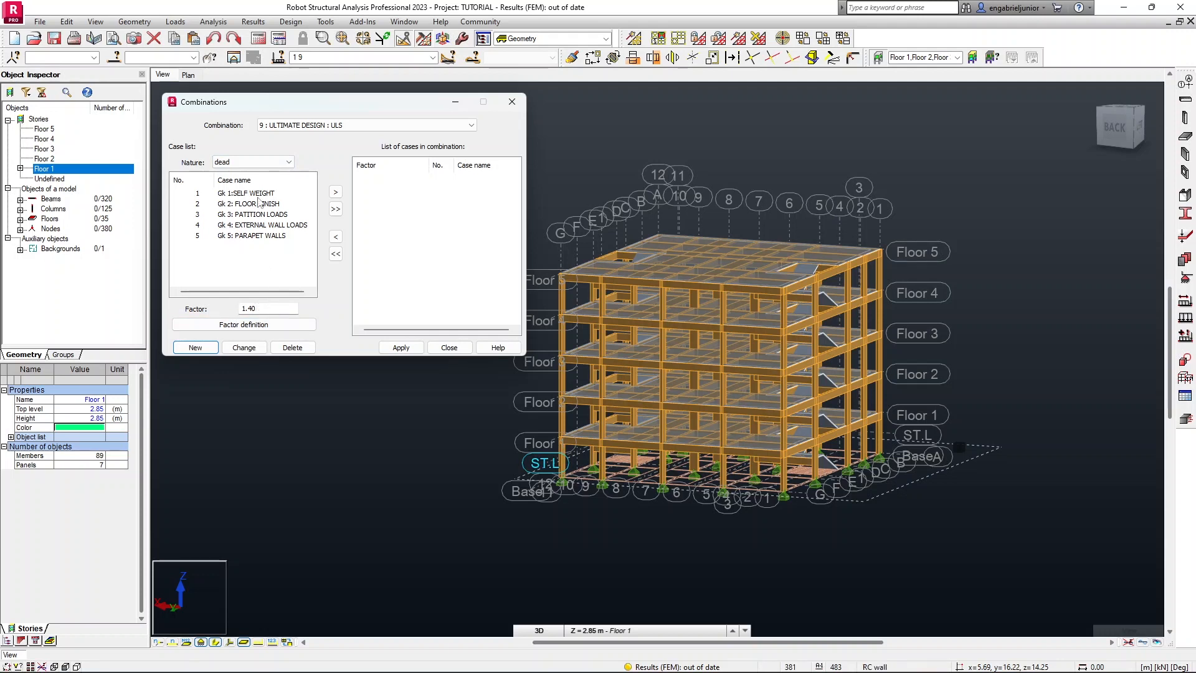
{"action": "left_click", "coordinate": [263, 308]}
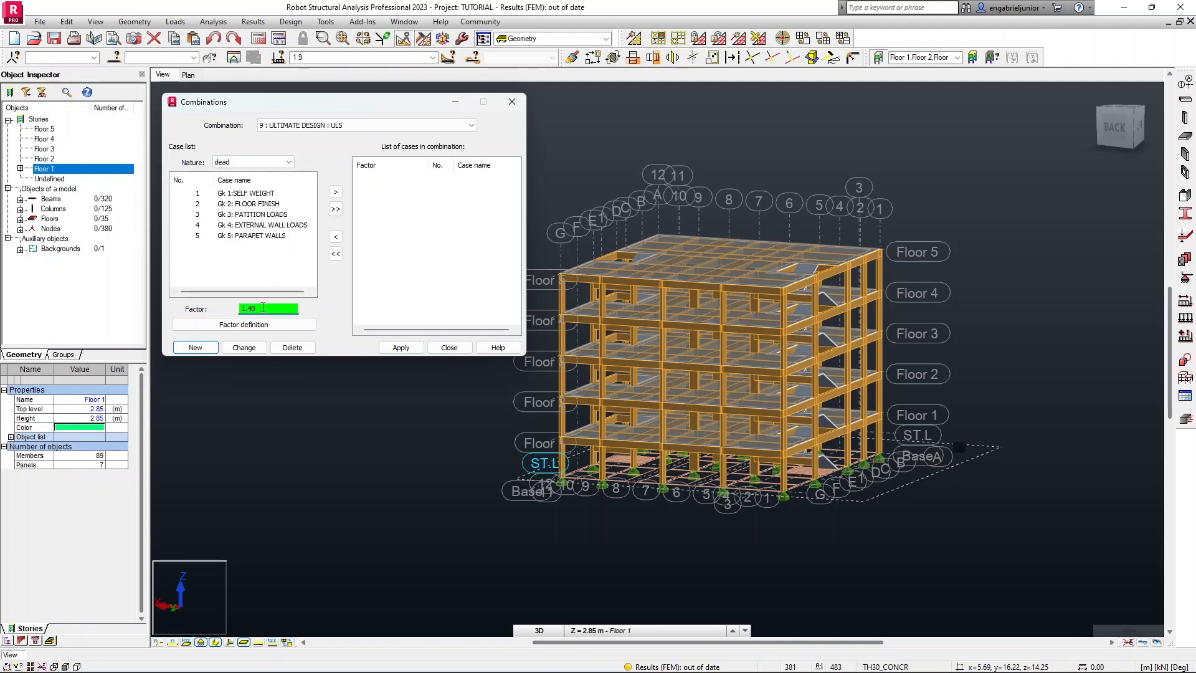
{"action": "key", "text": "BackSpace"}
{"action": "left_click", "coordinate": [337, 209]}
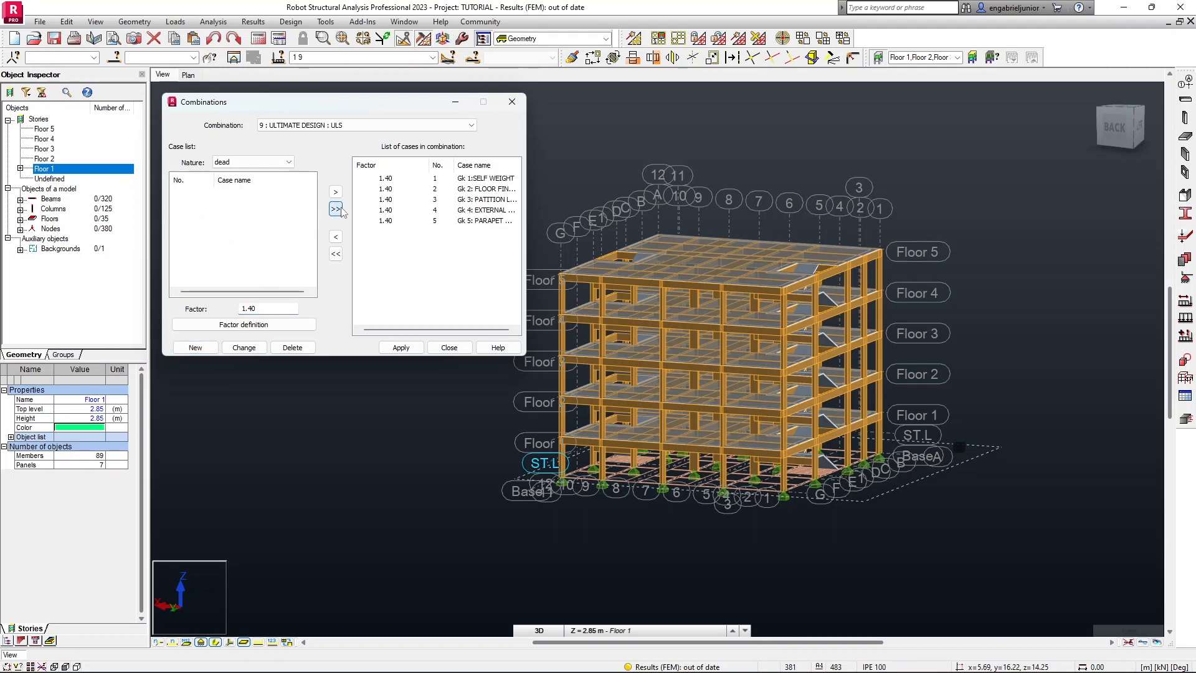
Add all live load cases to the ULTIMATE DESIGN combination with a factor of 1.60 and apply it.
{"action": "left_click", "coordinate": [289, 162]}
{"action": "left_click", "coordinate": [292, 169]}
{"action": "left_click", "coordinate": [289, 162]}
{"action": "left_click", "coordinate": [243, 180]}
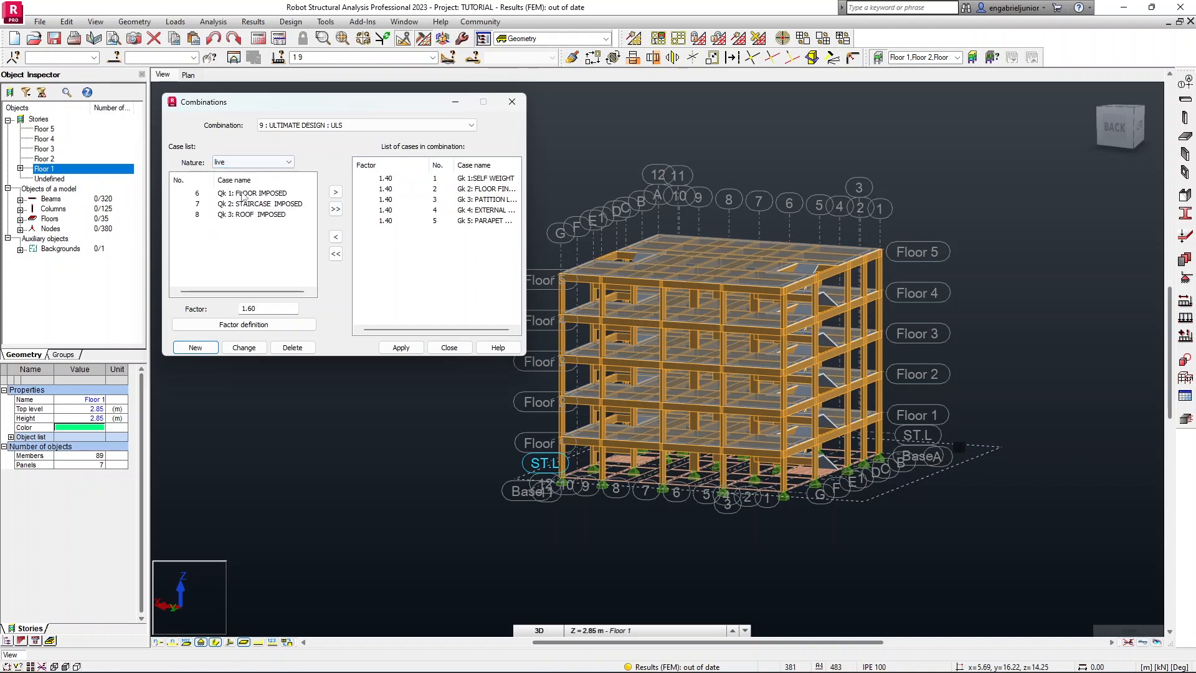
{"action": "left_click", "coordinate": [335, 209]}
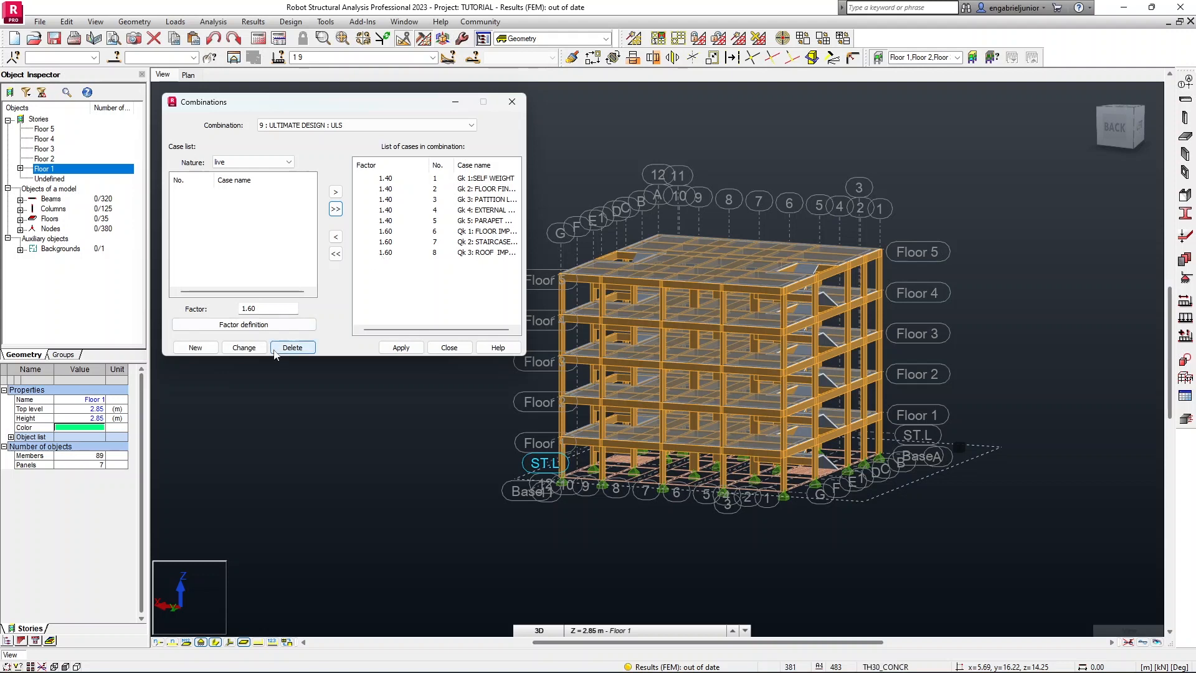
{"action": "left_click", "coordinate": [401, 348]}
Create a second manual load combination of type SLS named "SERVICEABILITY DESIGN".
{"action": "left_click", "coordinate": [195, 347]}
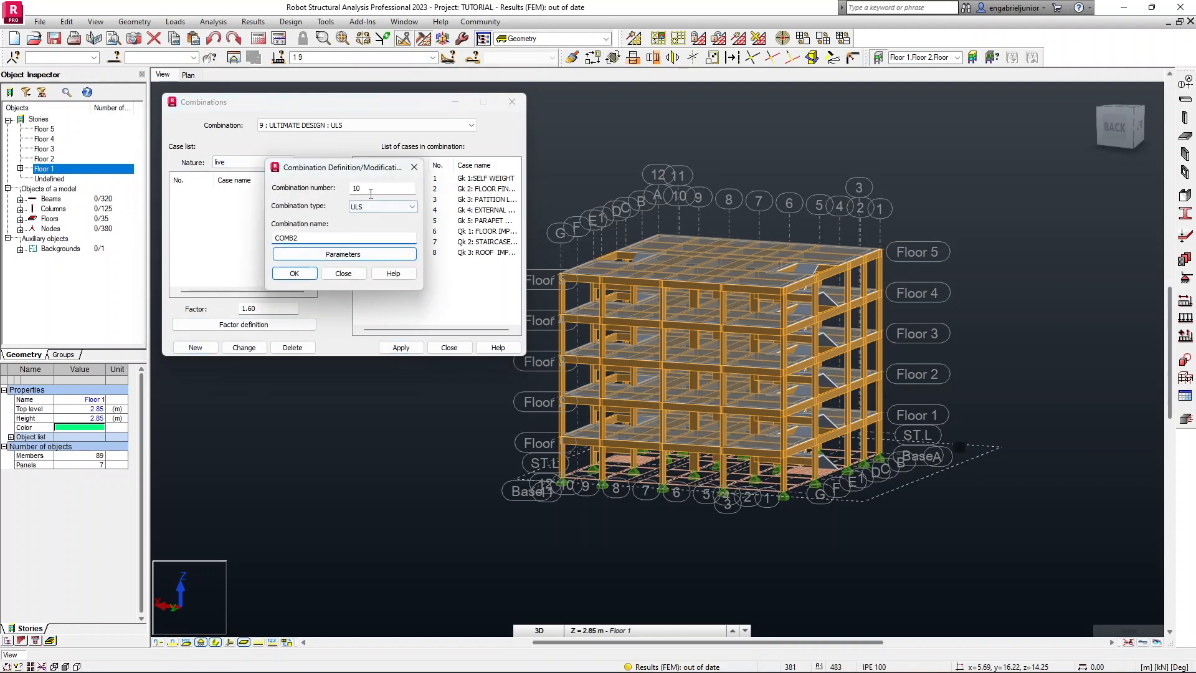
{"action": "left_click", "coordinate": [386, 207]}
{"action": "left_click", "coordinate": [368, 227]}
{"action": "key", "text": "Tab"}
{"action": "type", "text": "SERVICEABILITY DESIGN"}
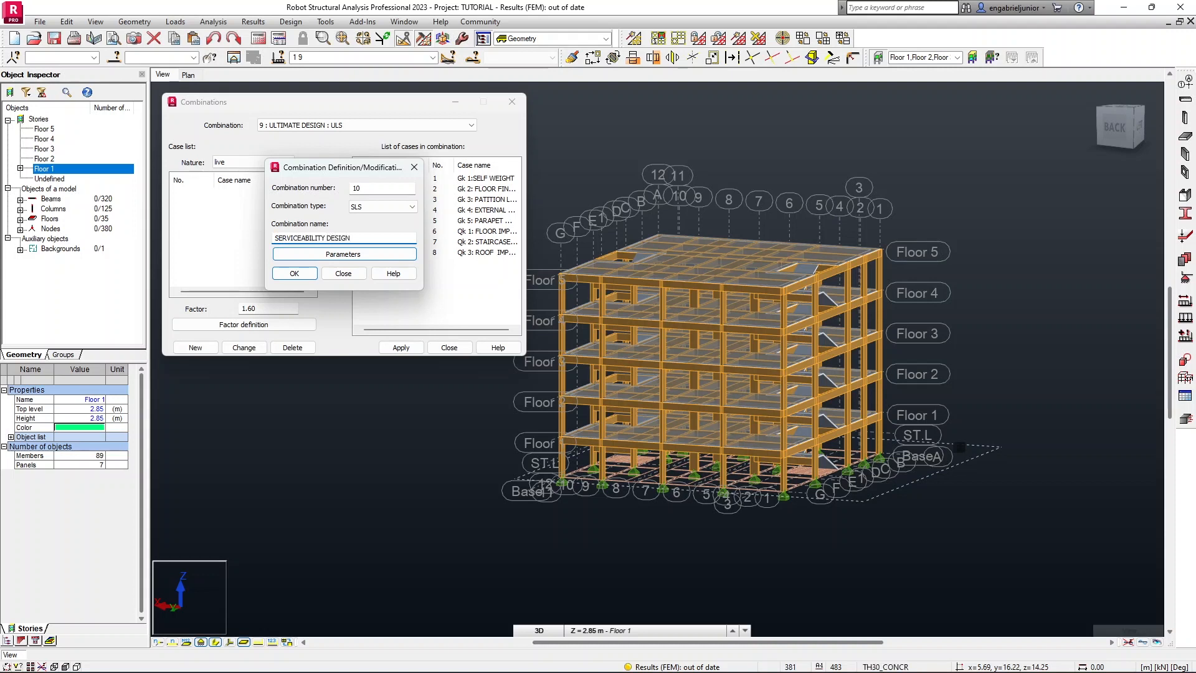
{"action": "left_click", "coordinate": [312, 280]}
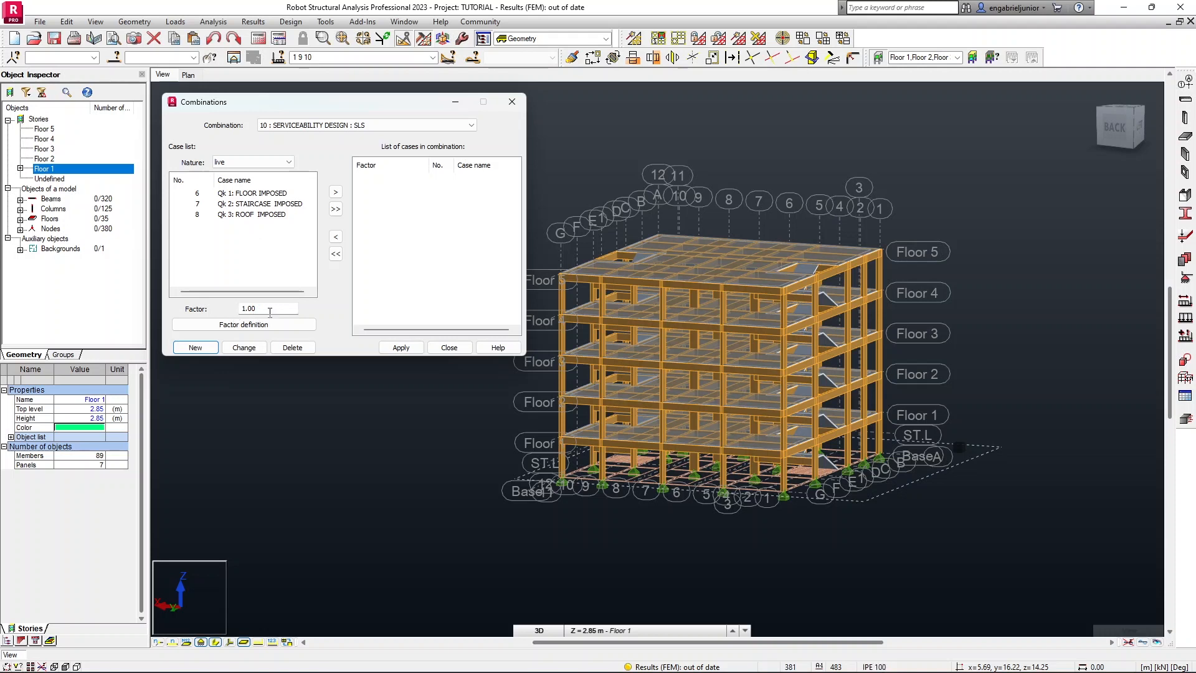
Add all dead load cases to the SERVICEABILITY DESIGN combination with a factor of 1.00.
{"action": "left_click", "coordinate": [274, 162]}
{"action": "left_click", "coordinate": [249, 168]}
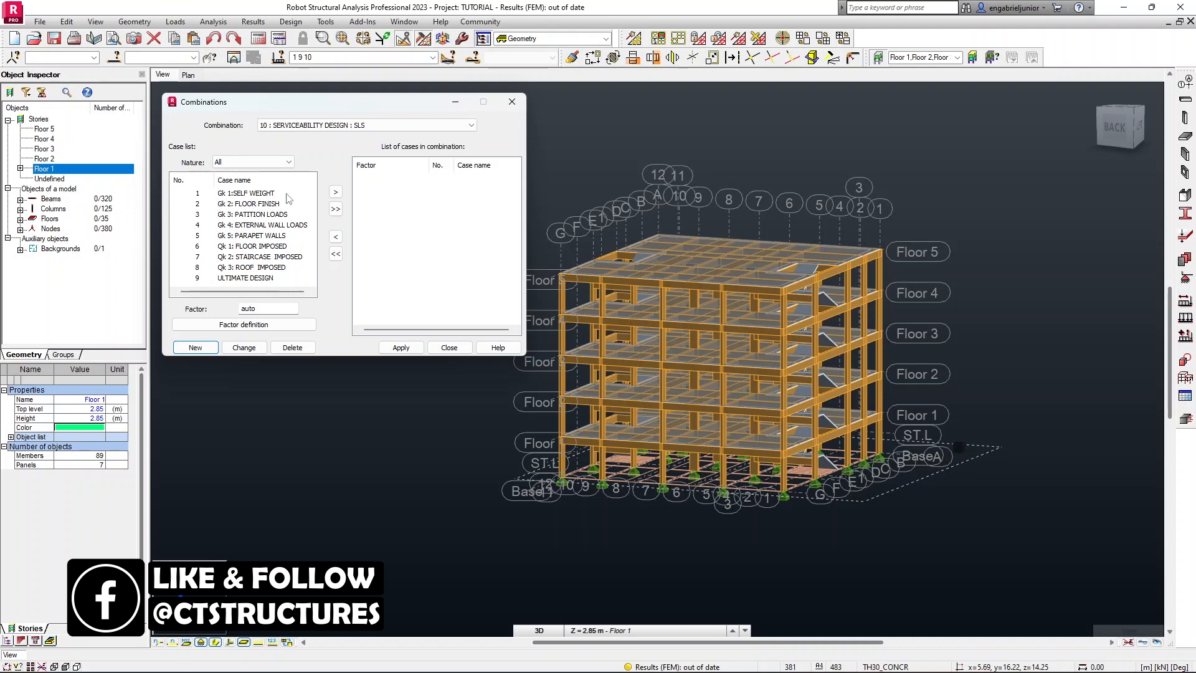
{"action": "left_click", "coordinate": [274, 162]}
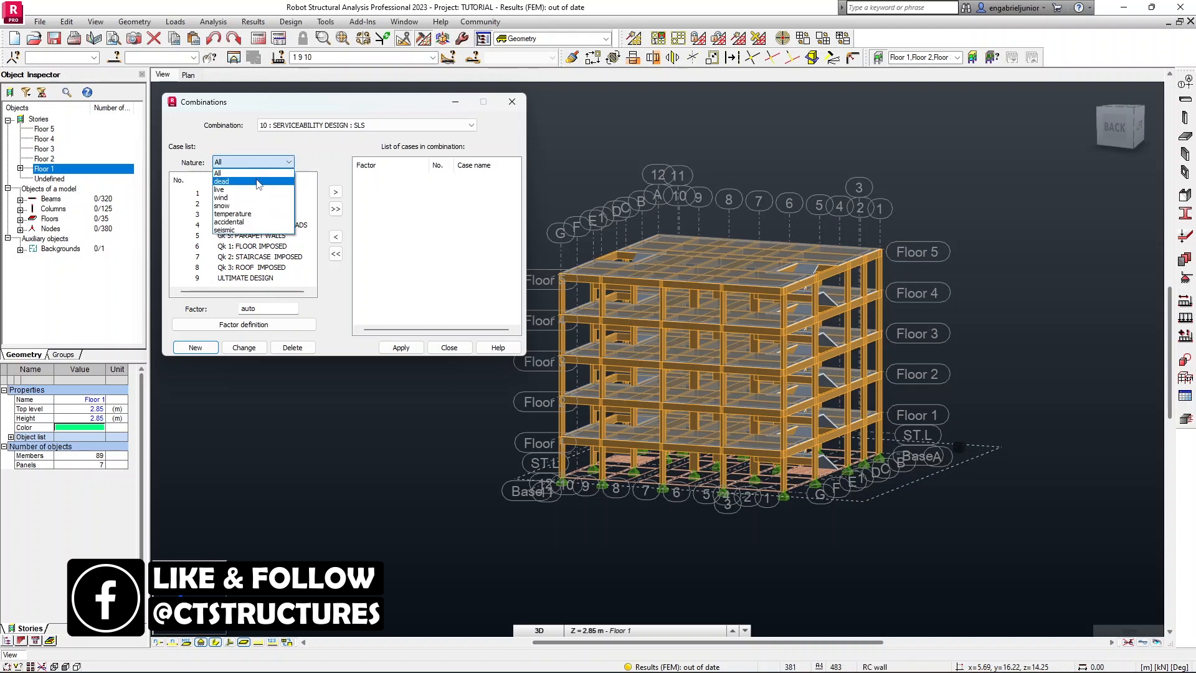
{"action": "left_click", "coordinate": [258, 181]}
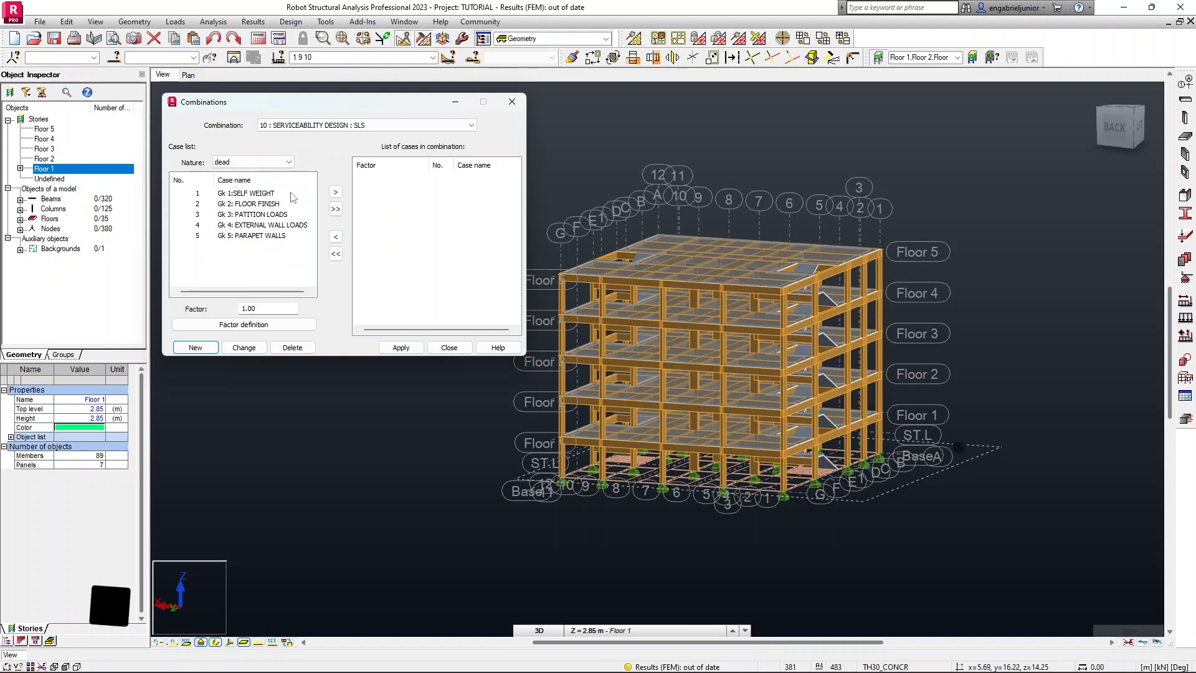
{"action": "left_click", "coordinate": [335, 209]}
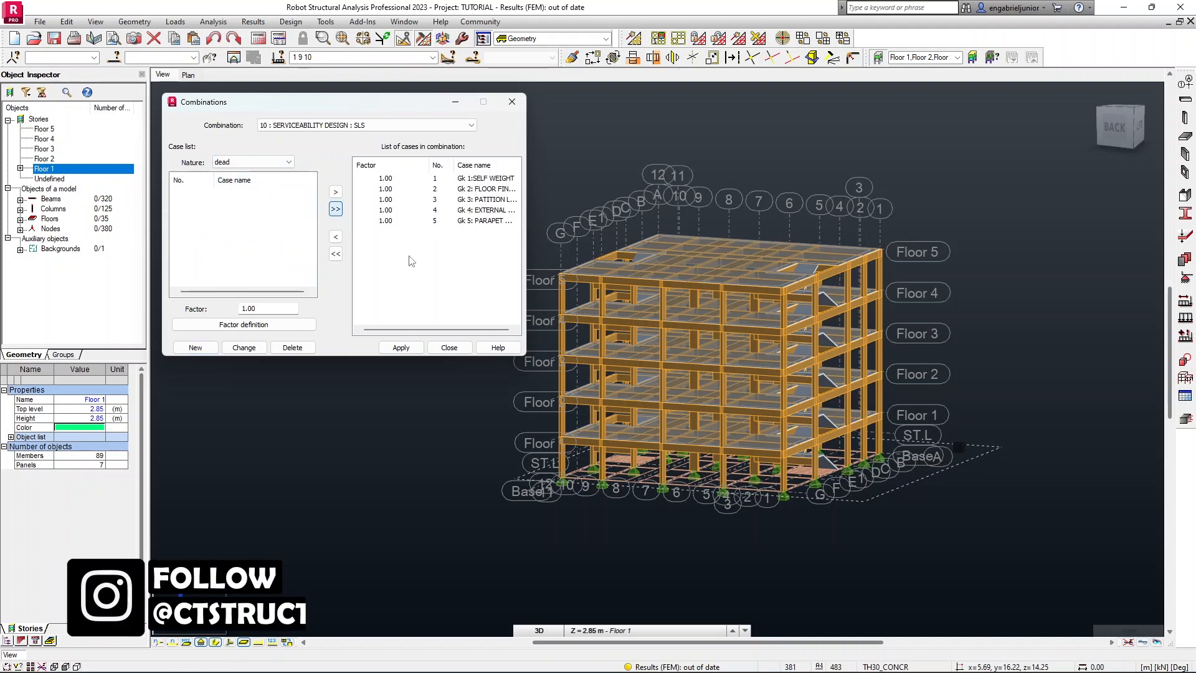
Add all live load cases to the SERVICEABILITY DESIGN combination with a factor of 1.00, apply it and close the combination definition.
{"action": "left_click", "coordinate": [289, 164]}
{"action": "left_click", "coordinate": [245, 193]}
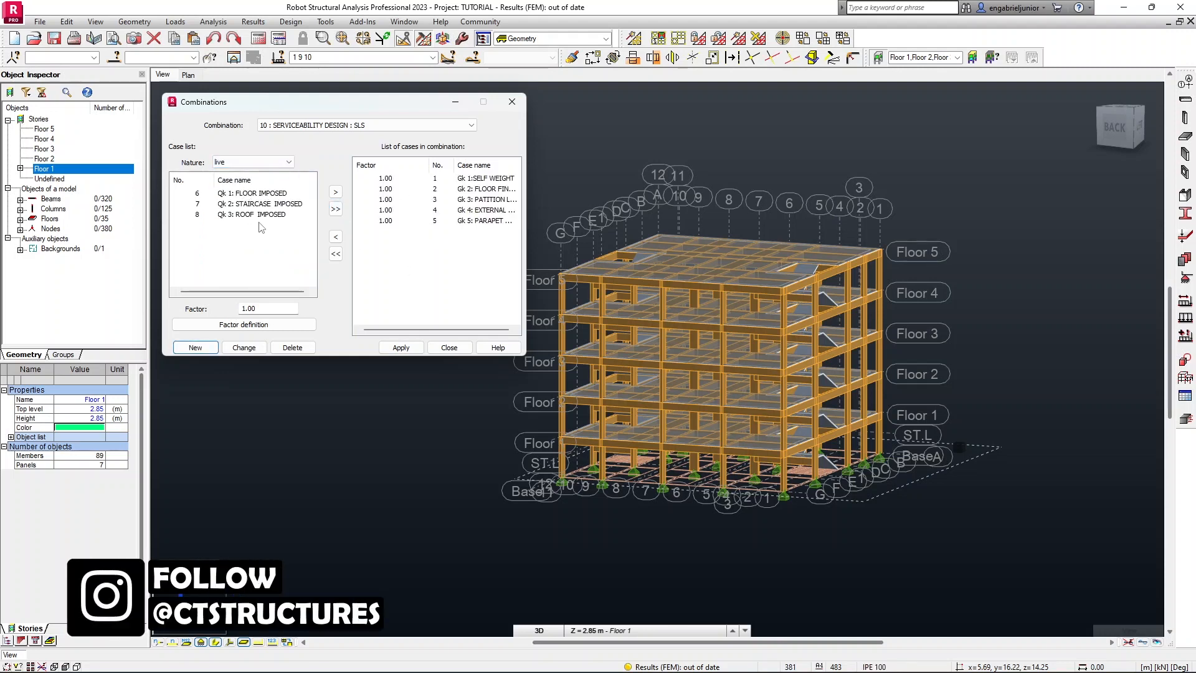
{"action": "left_click", "coordinate": [335, 209]}
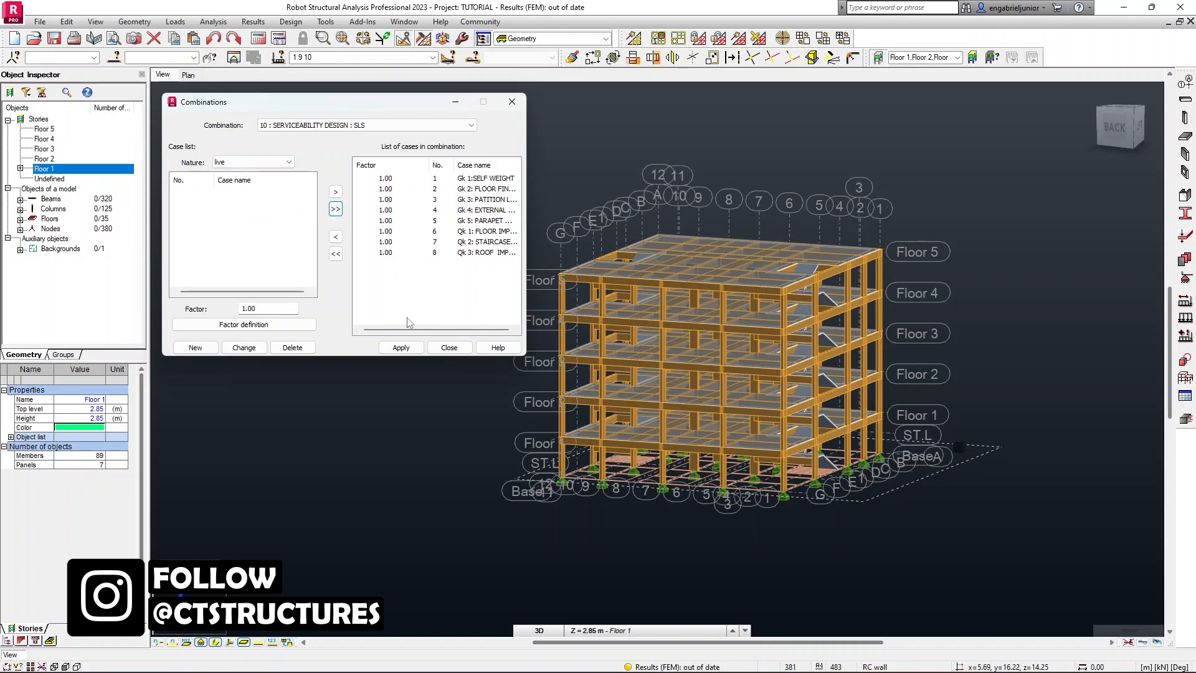
{"action": "left_click", "coordinate": [399, 350]}
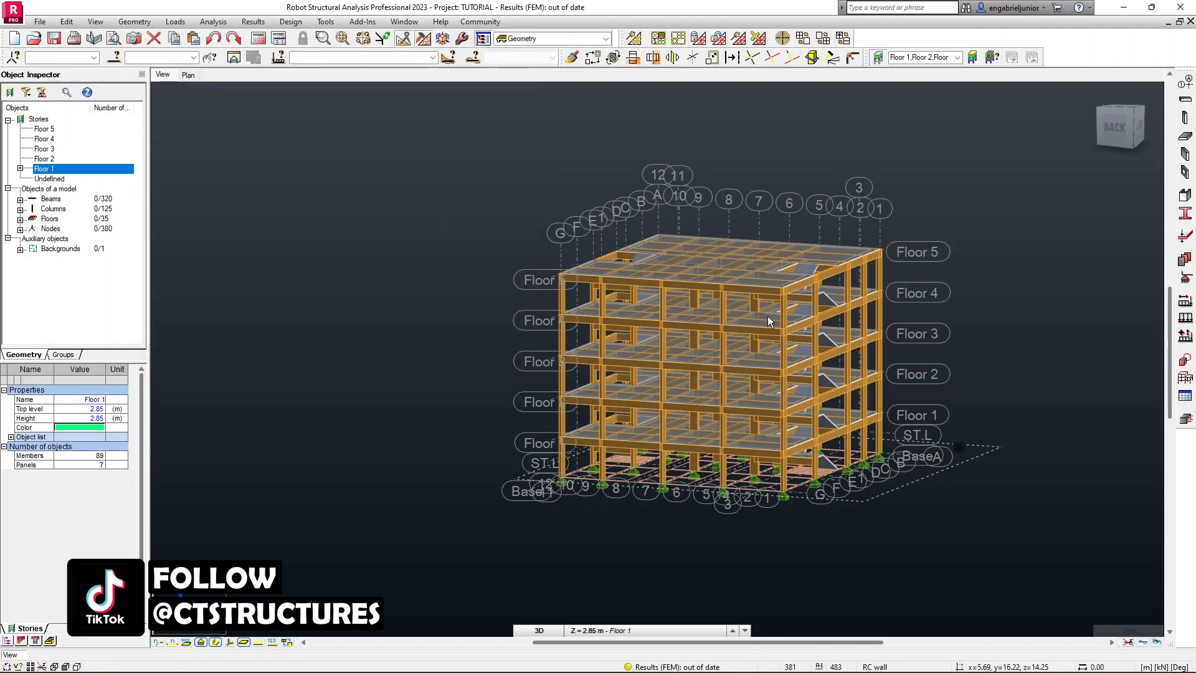
Display the load symbols and values for the ULTIMATE DESIGN combination and examine them on the 3D model.
{"action": "middle_click_drag", "start_coordinate": [829, 332], "coordinate": [651, 314]}
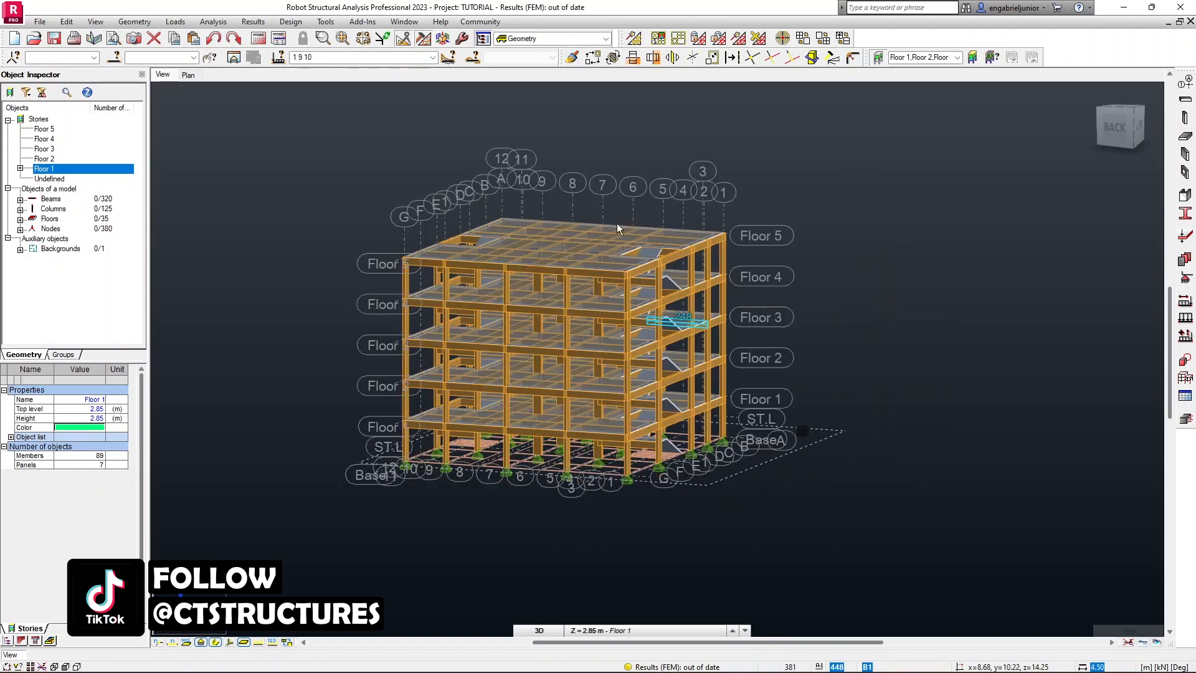
{"action": "left_click", "coordinate": [431, 59]}
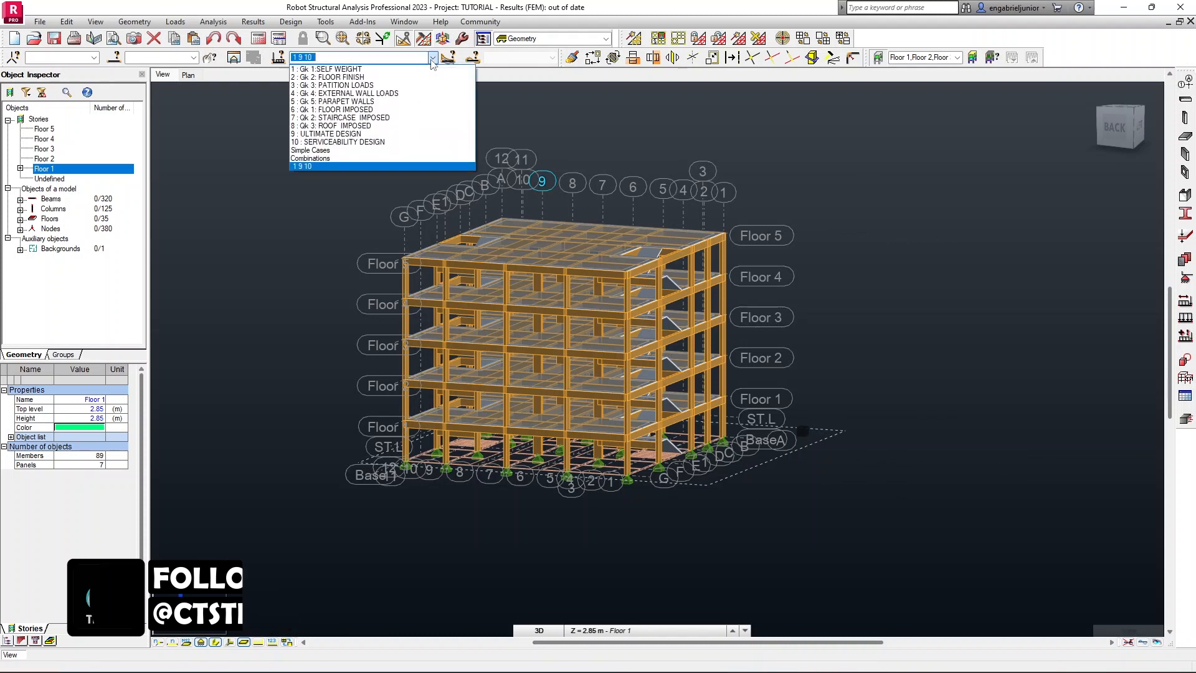
{"action": "left_click", "coordinate": [350, 134]}
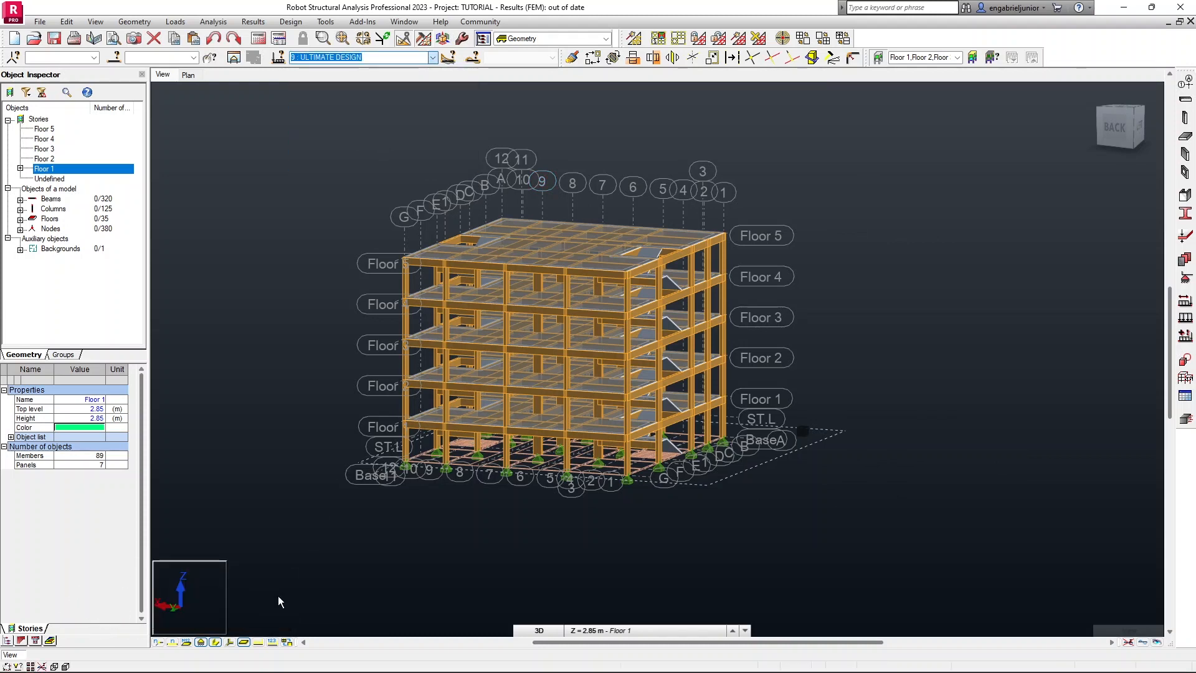
{"action": "left_click", "coordinate": [257, 641]}
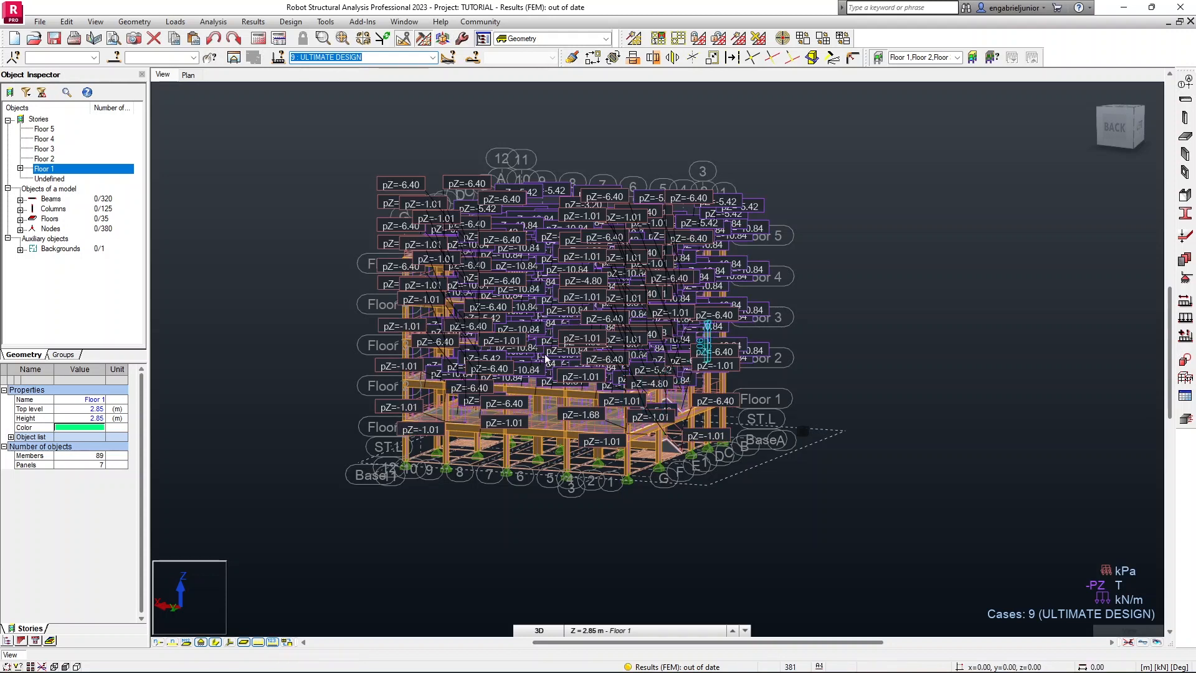
{"action": "scroll", "coordinate": [533, 262], "scroll_direction": "up", "scroll_amount": 2}
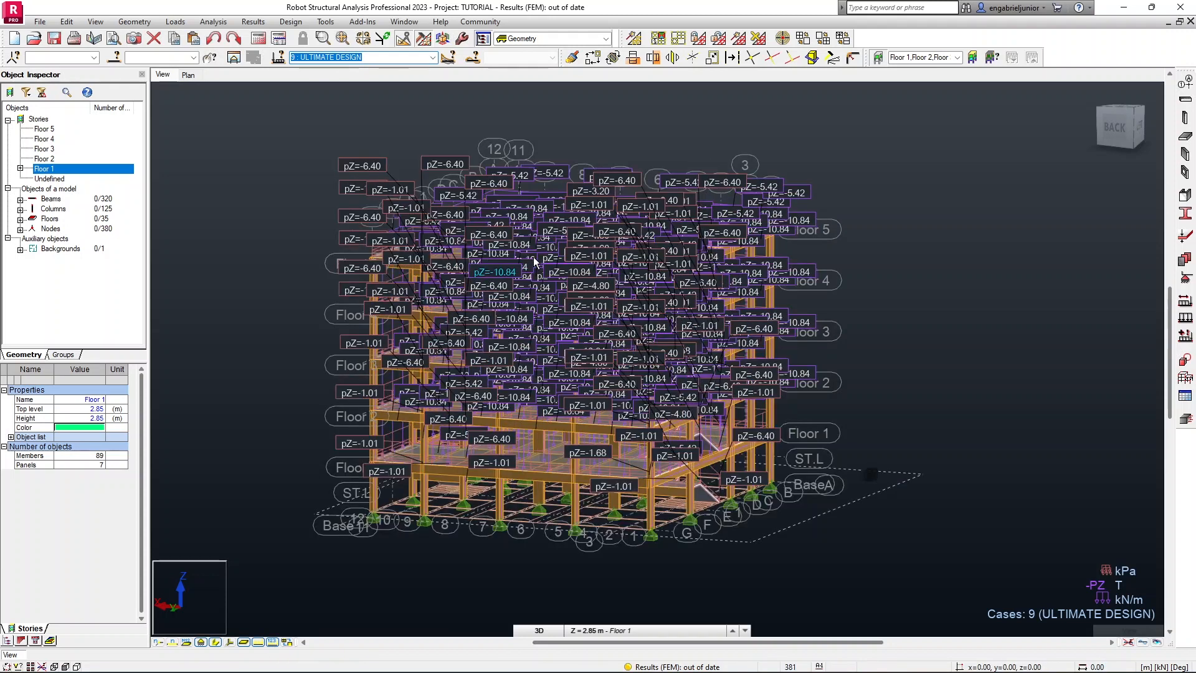
{"action": "scroll", "coordinate": [533, 260], "scroll_direction": "up", "scroll_amount": 5}
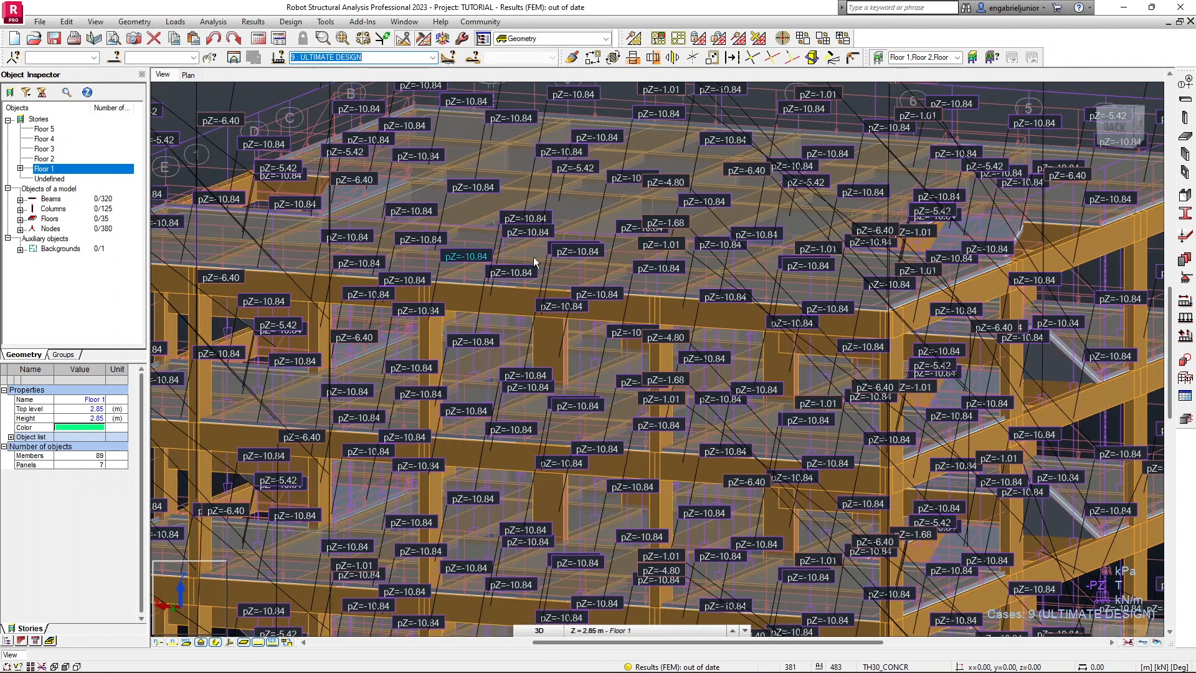
{"action": "scroll", "coordinate": [533, 256], "scroll_direction": "down", "scroll_amount": 5}
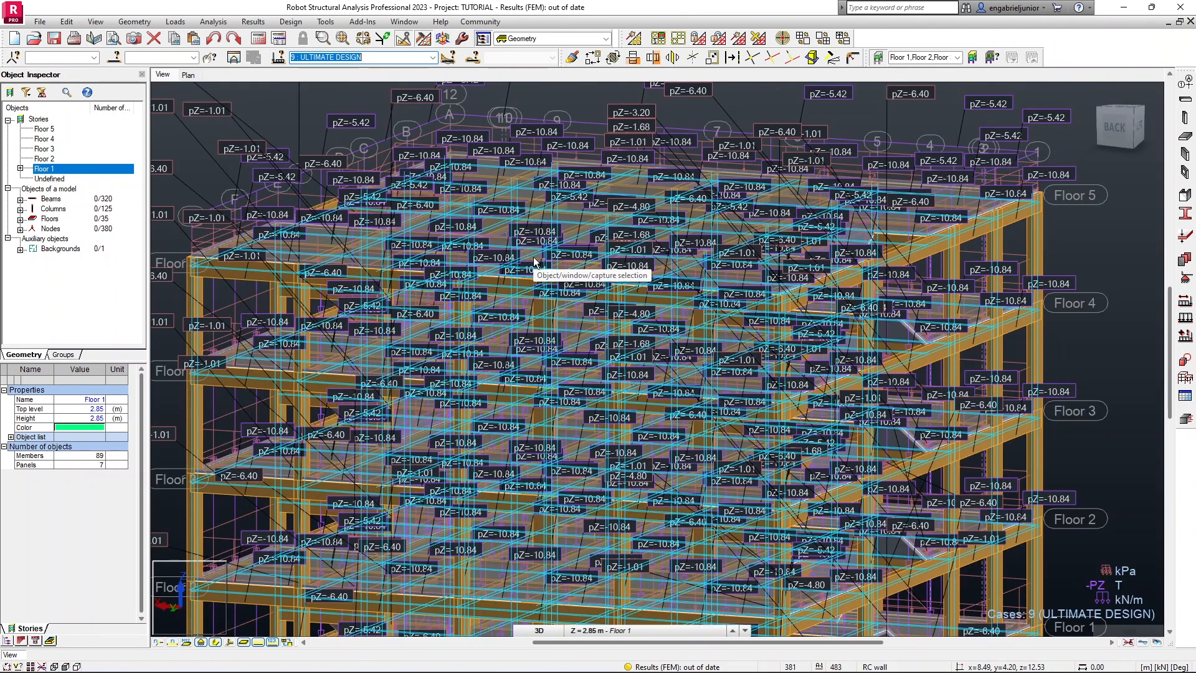
Switch the displayed load cases to Combinations and inspect the line loads across the building's floors with enlarged load symbols.
{"action": "key", "text": "Down"}
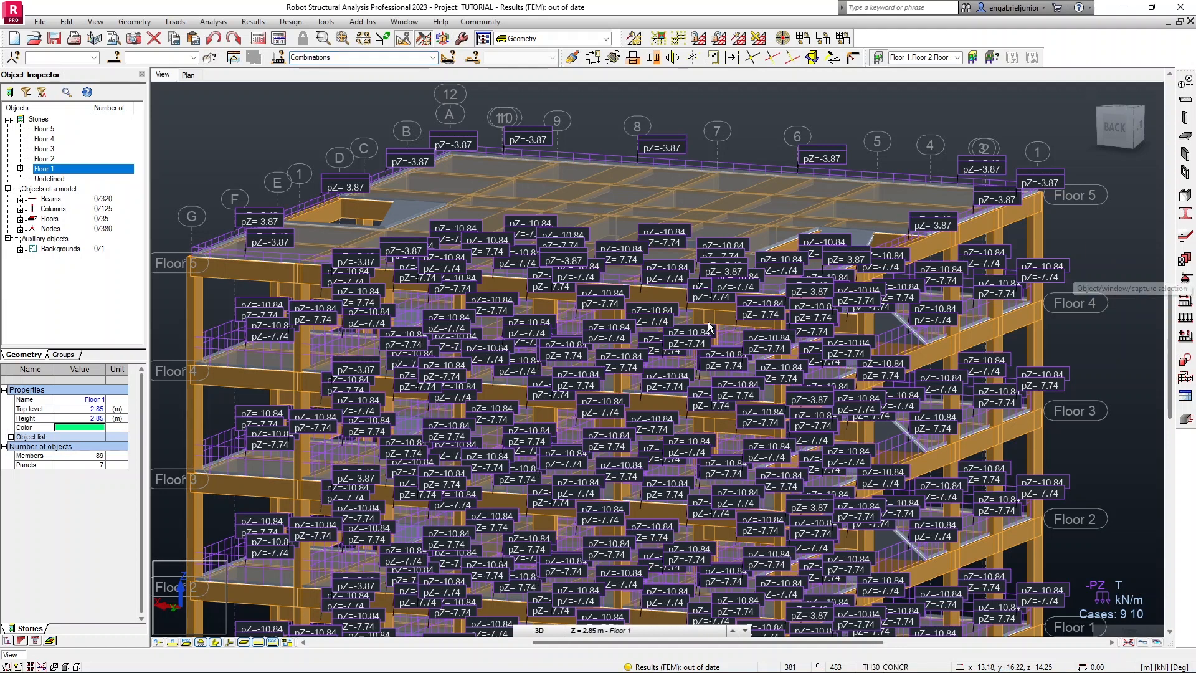
{"action": "scroll", "coordinate": [707, 322], "scroll_direction": "down", "scroll_amount": 1}
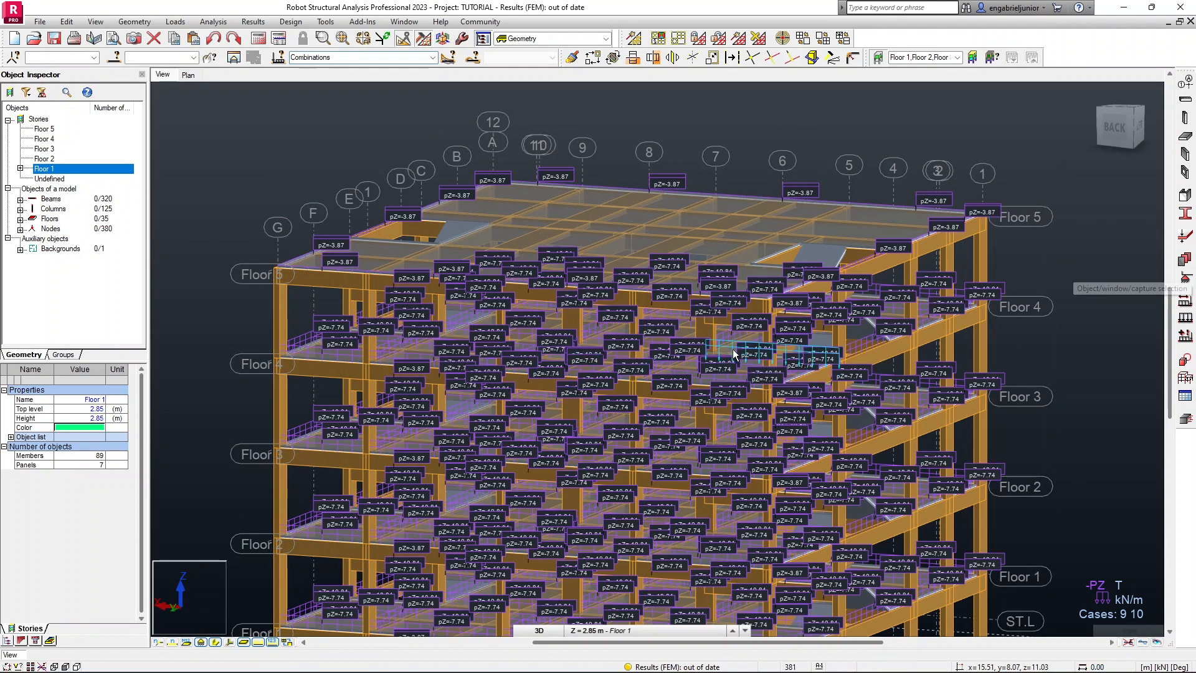
{"action": "key", "text": "Page_Up"}
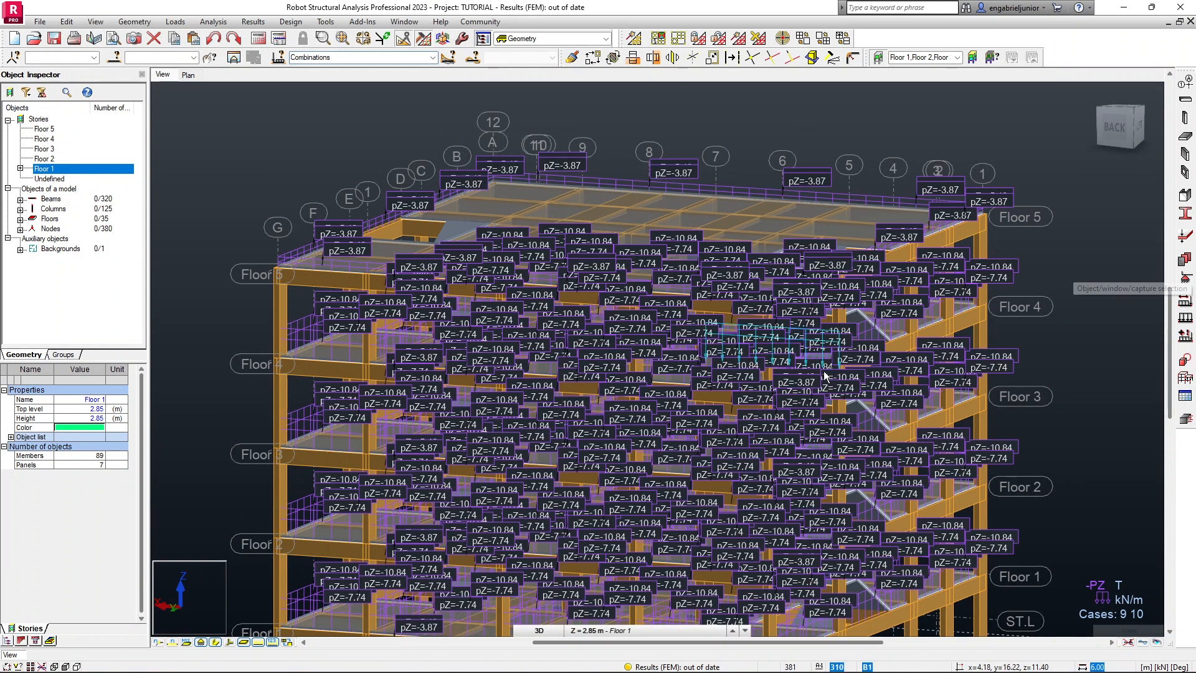
{"action": "middle_click_drag", "start_coordinate": [824, 371], "coordinate": [814, 302]}
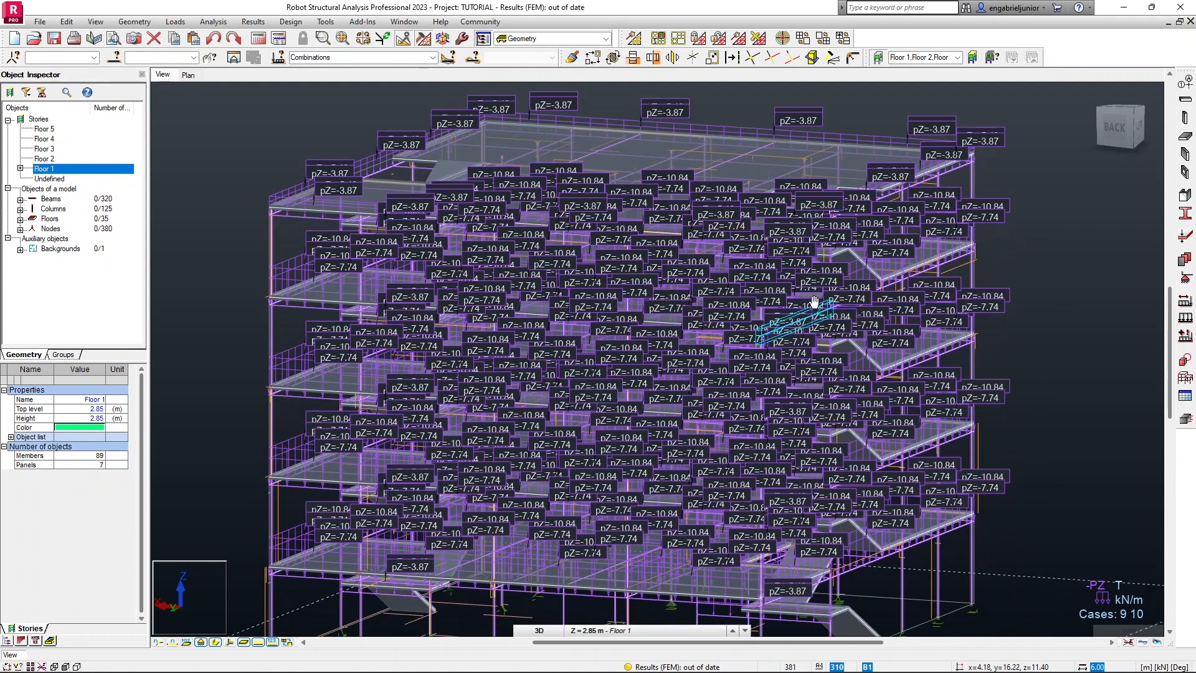
Hide the load values and load symbols so the 3D view shows only the whole building model.
{"action": "left_click", "coordinate": [259, 643]}
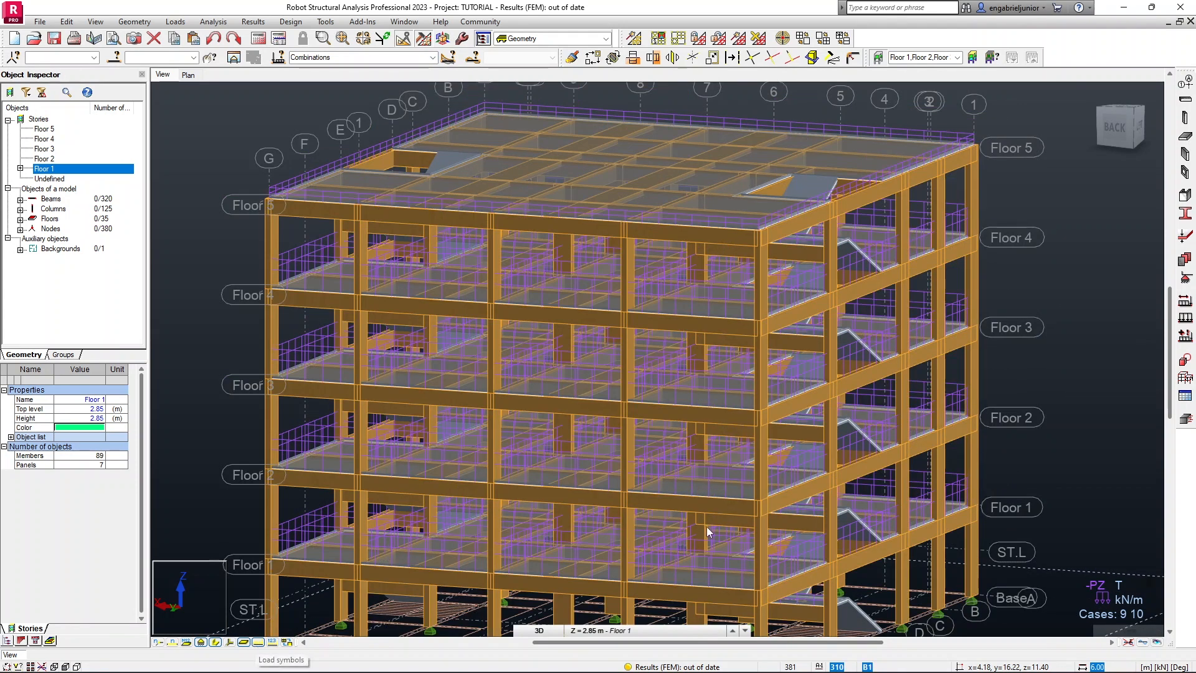
{"action": "scroll", "coordinate": [828, 462], "scroll_direction": "down", "scroll_amount": 4}
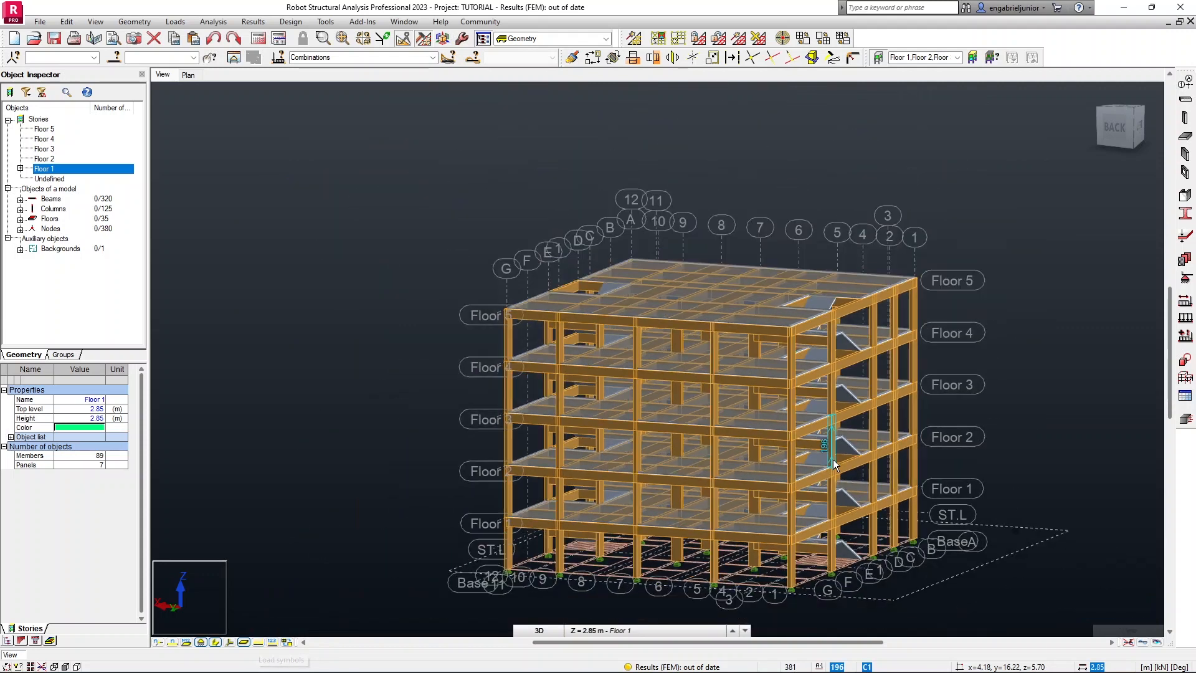
{"action": "scroll", "coordinate": [872, 476], "scroll_direction": "up", "scroll_amount": 1}
{"action": "scroll", "coordinate": [871, 476], "scroll_direction": "down", "scroll_amount": 1}
{"action": "middle_click_drag", "start_coordinate": [863, 470], "coordinate": [789, 434]}
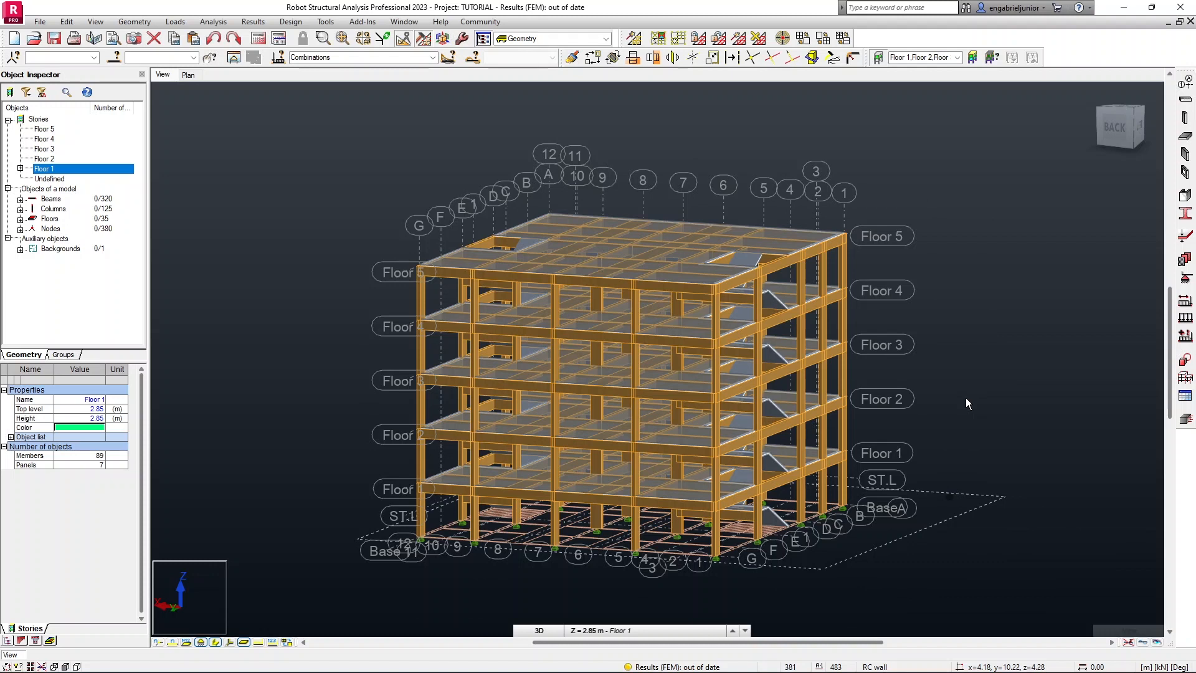